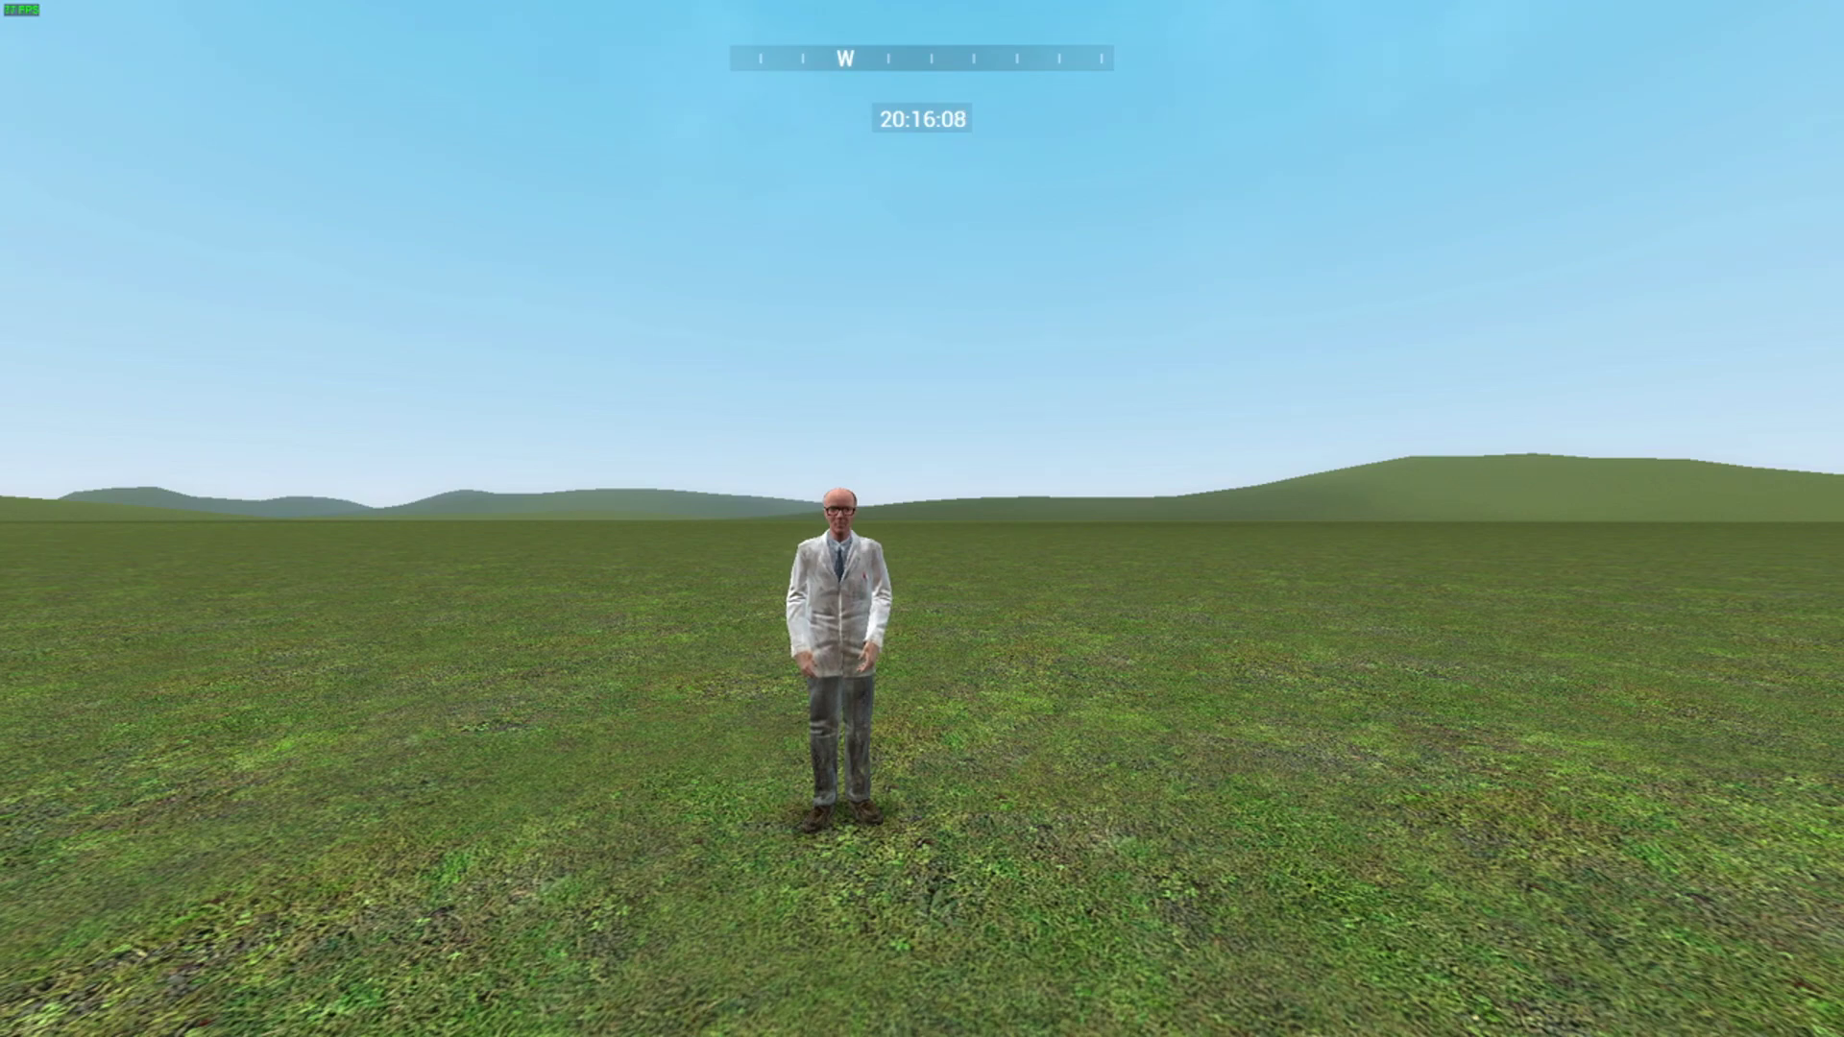
# Approach the Kleiner NPC standing on the grass and kill him with the crowbar.
pyautogui.press('d')
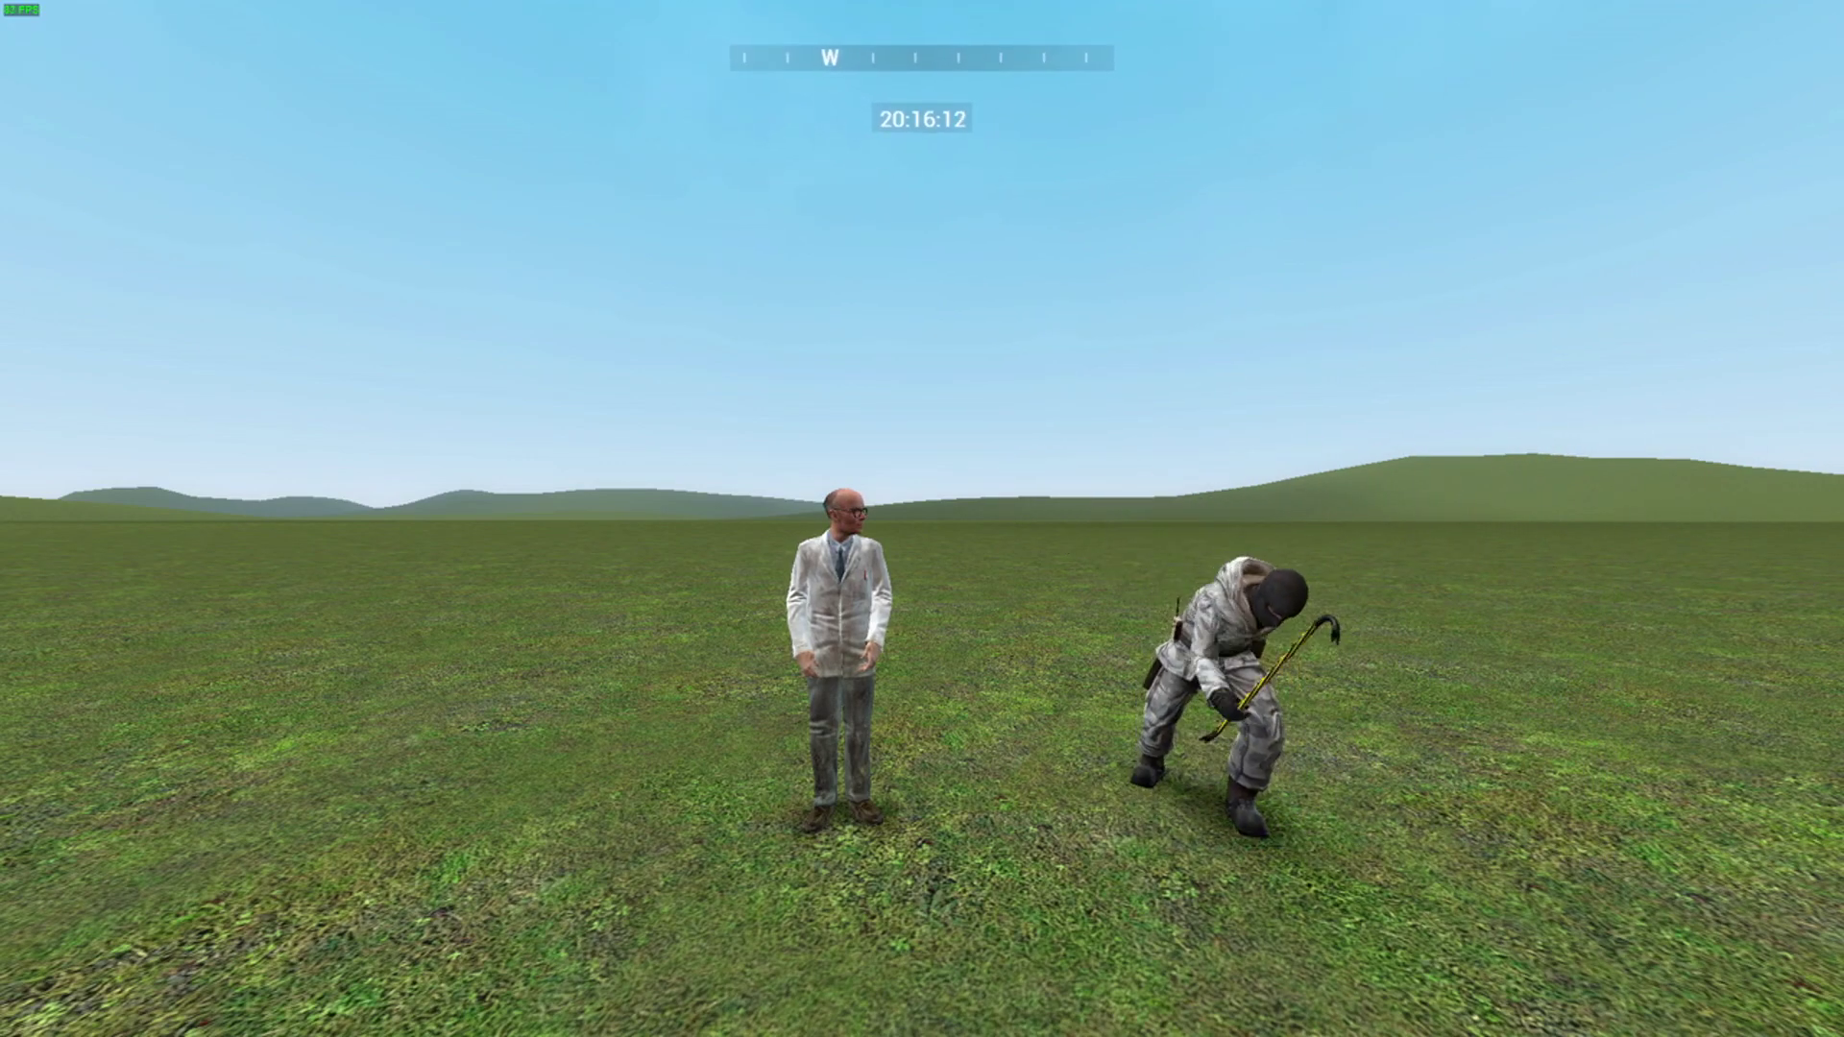
pyautogui.press('w')
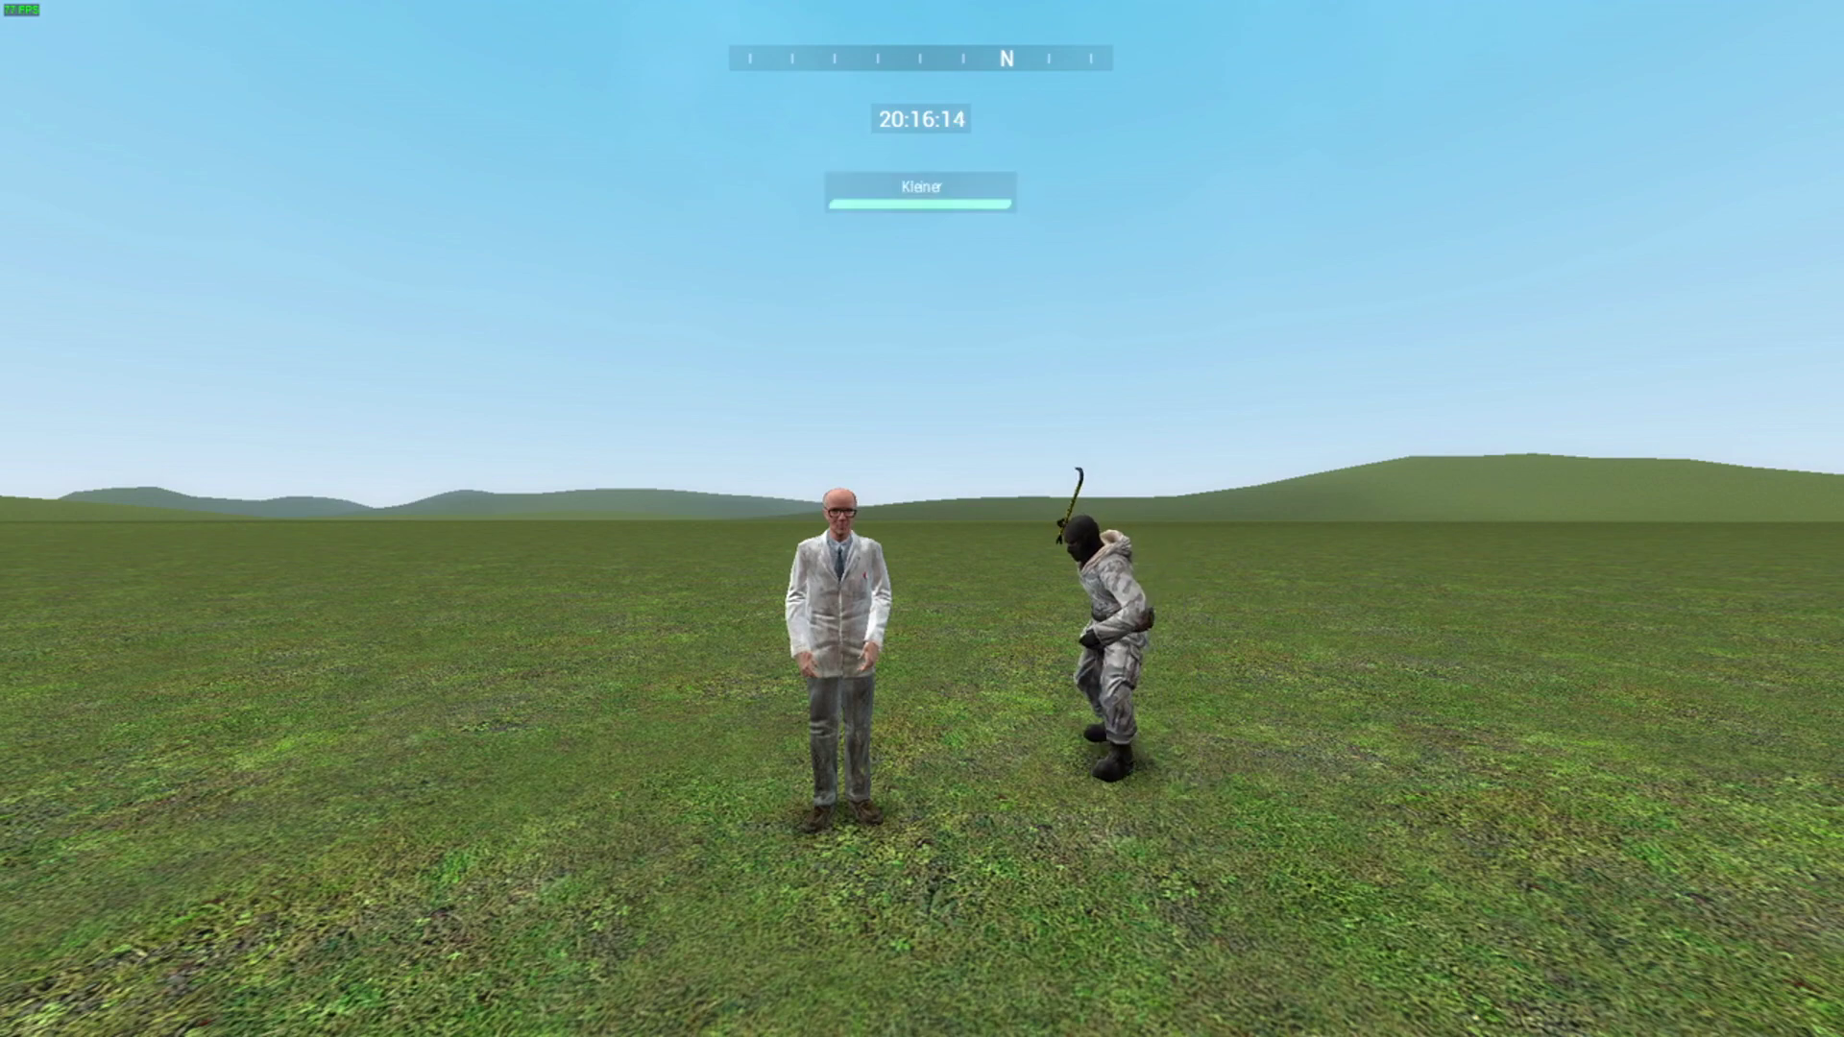
pyautogui.click(922, 519)
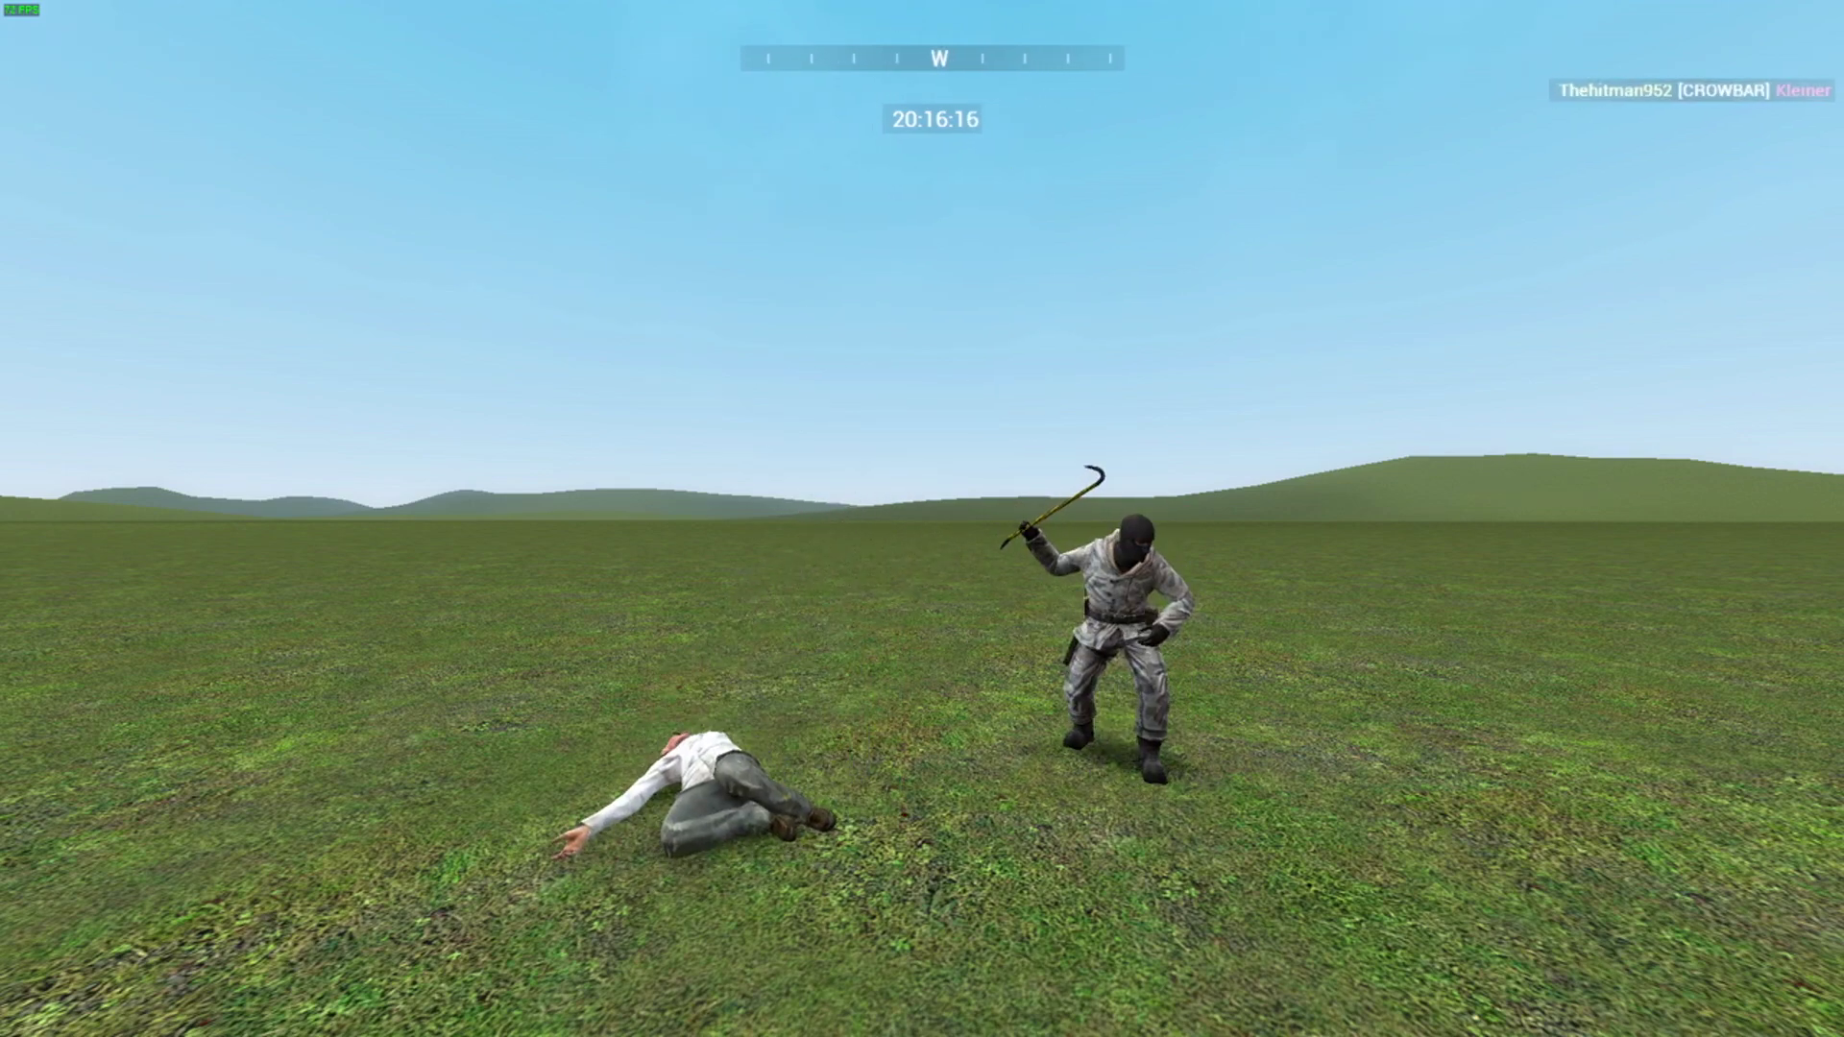
pyautogui.press('a')
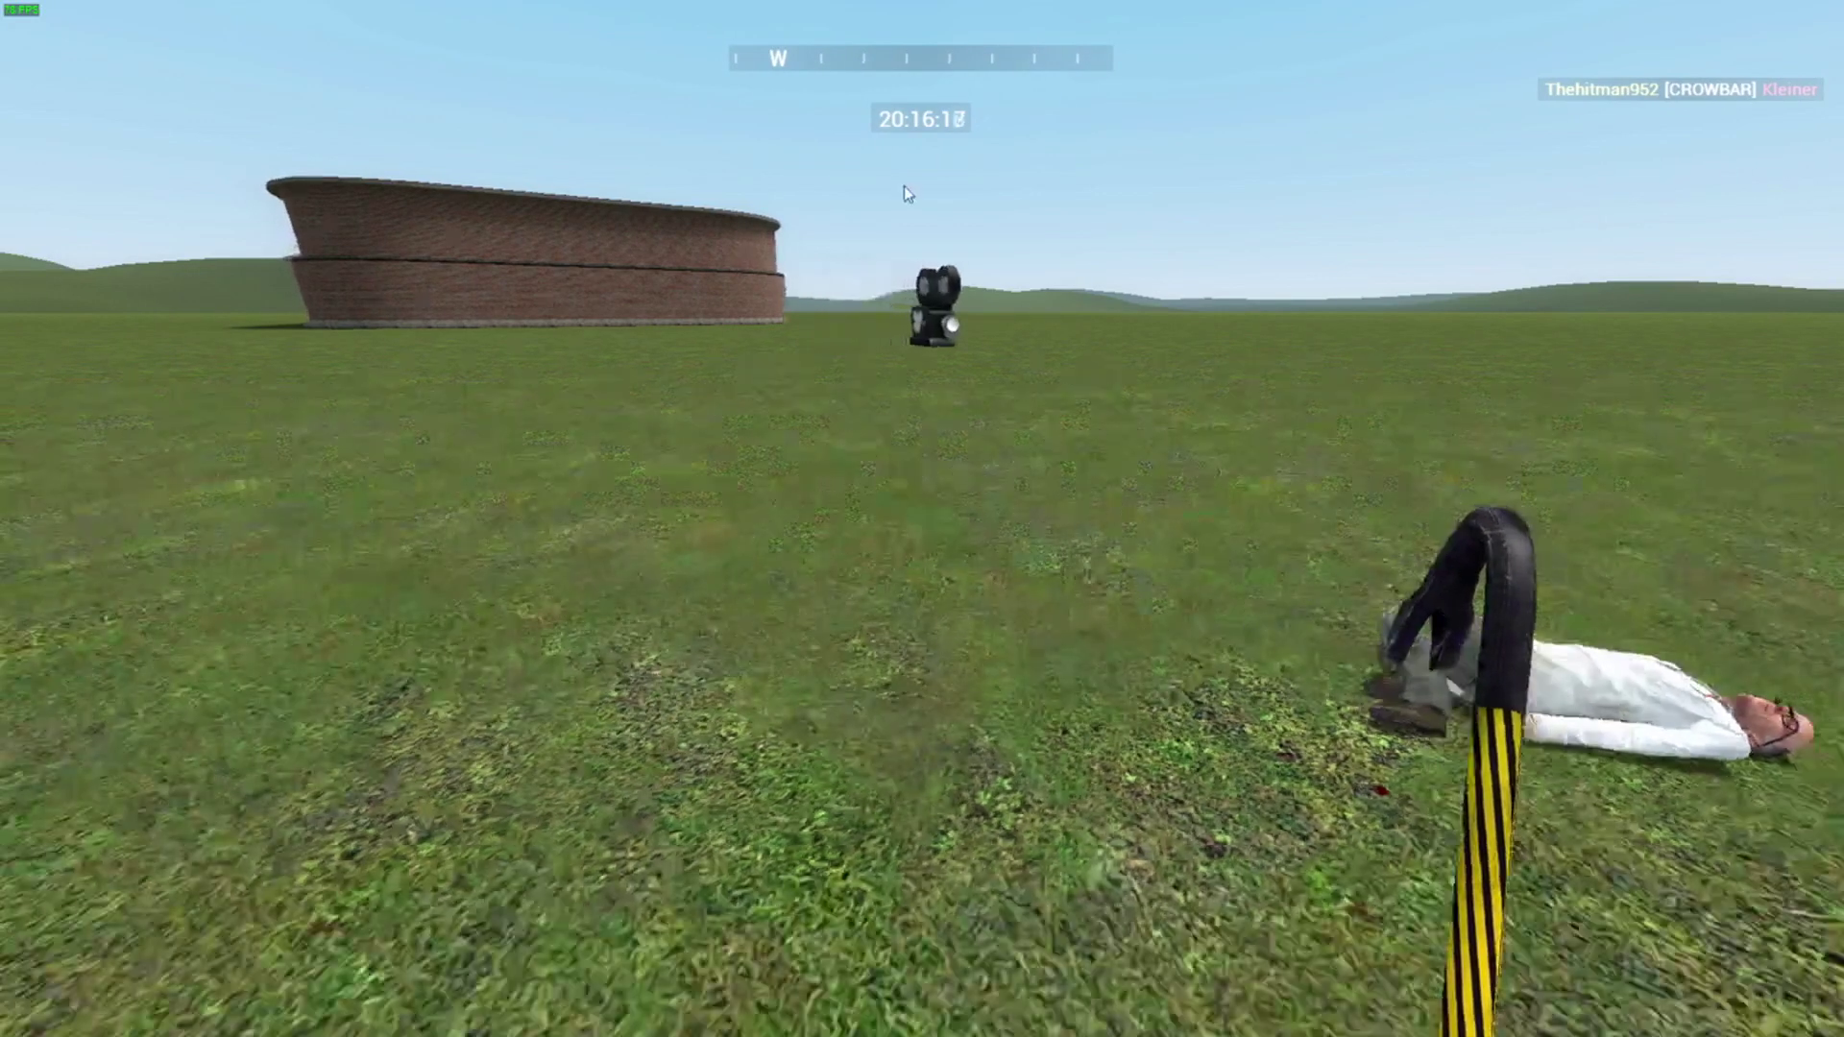
# View the Humans + Resistance NPCs in the spawn menu.
pyautogui.press('w')
pyautogui.press('q')
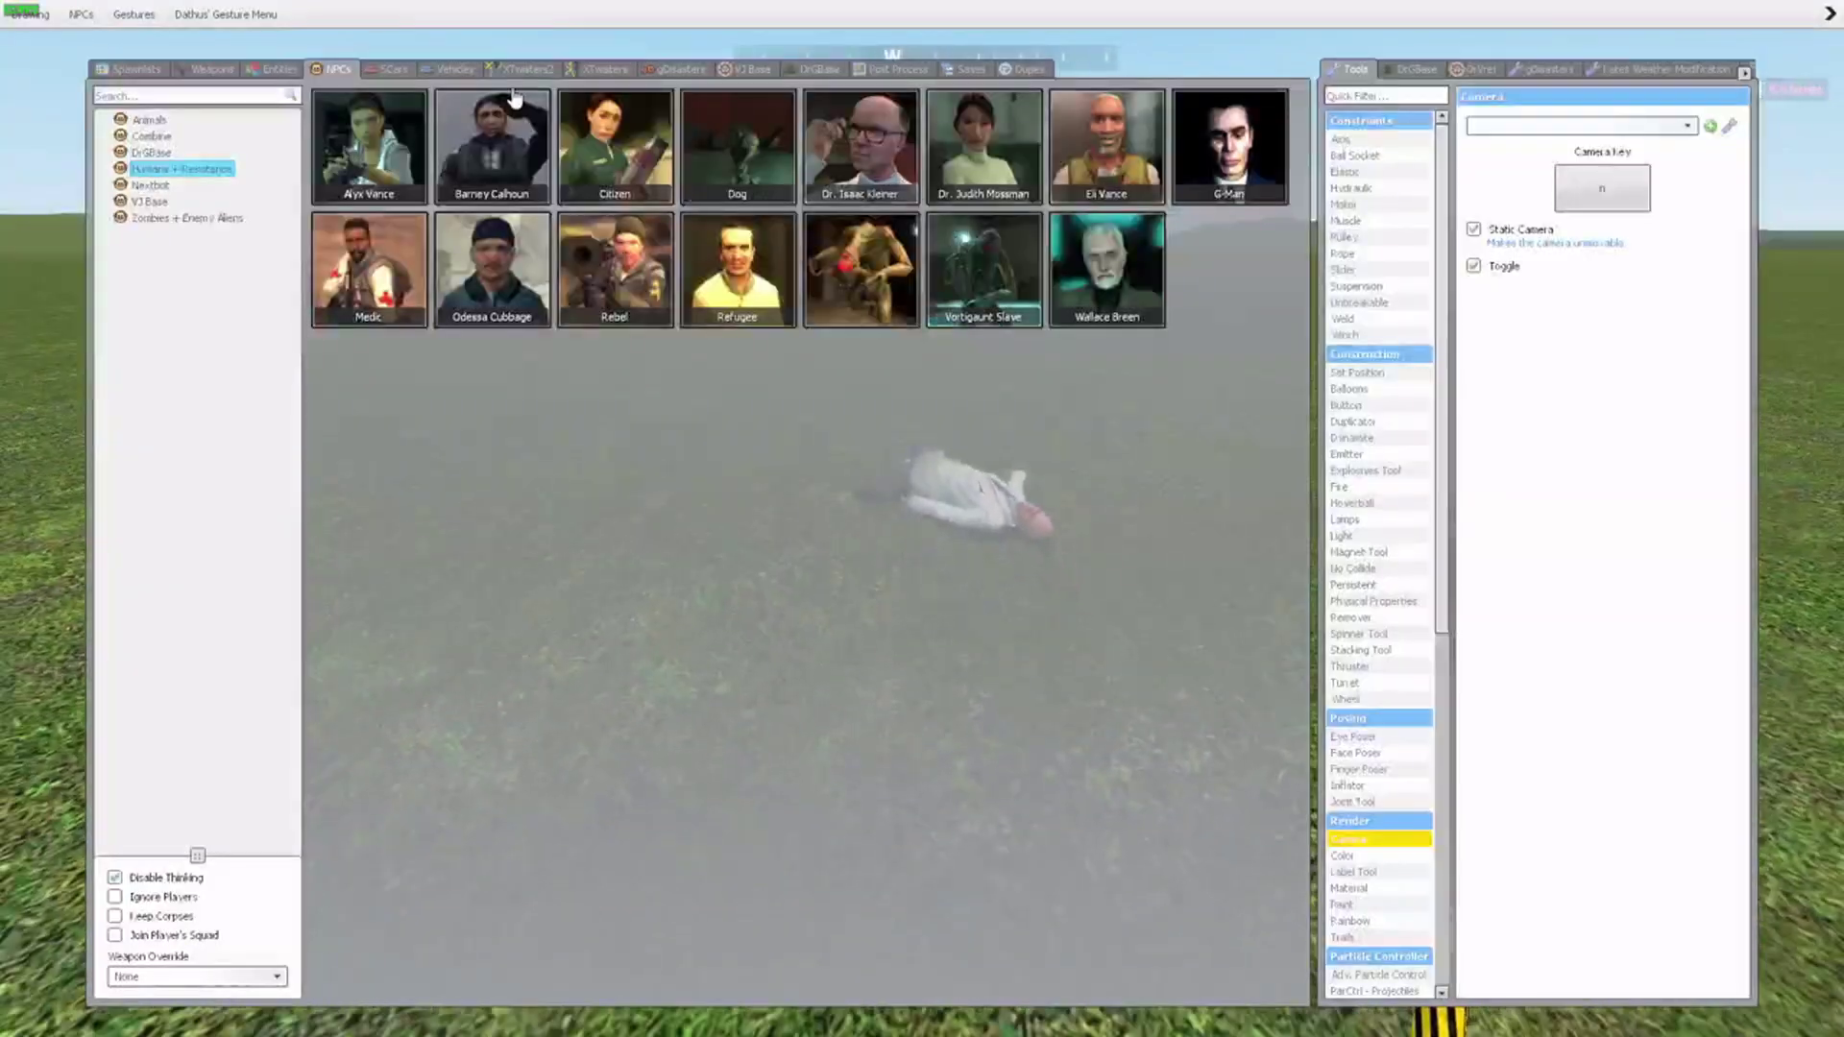
# Walk forward, backward and sideways around the NPC's body to demonstrate the movement controls.
pyautogui.press('w')
pyautogui.press('a')
pyautogui.press('s')
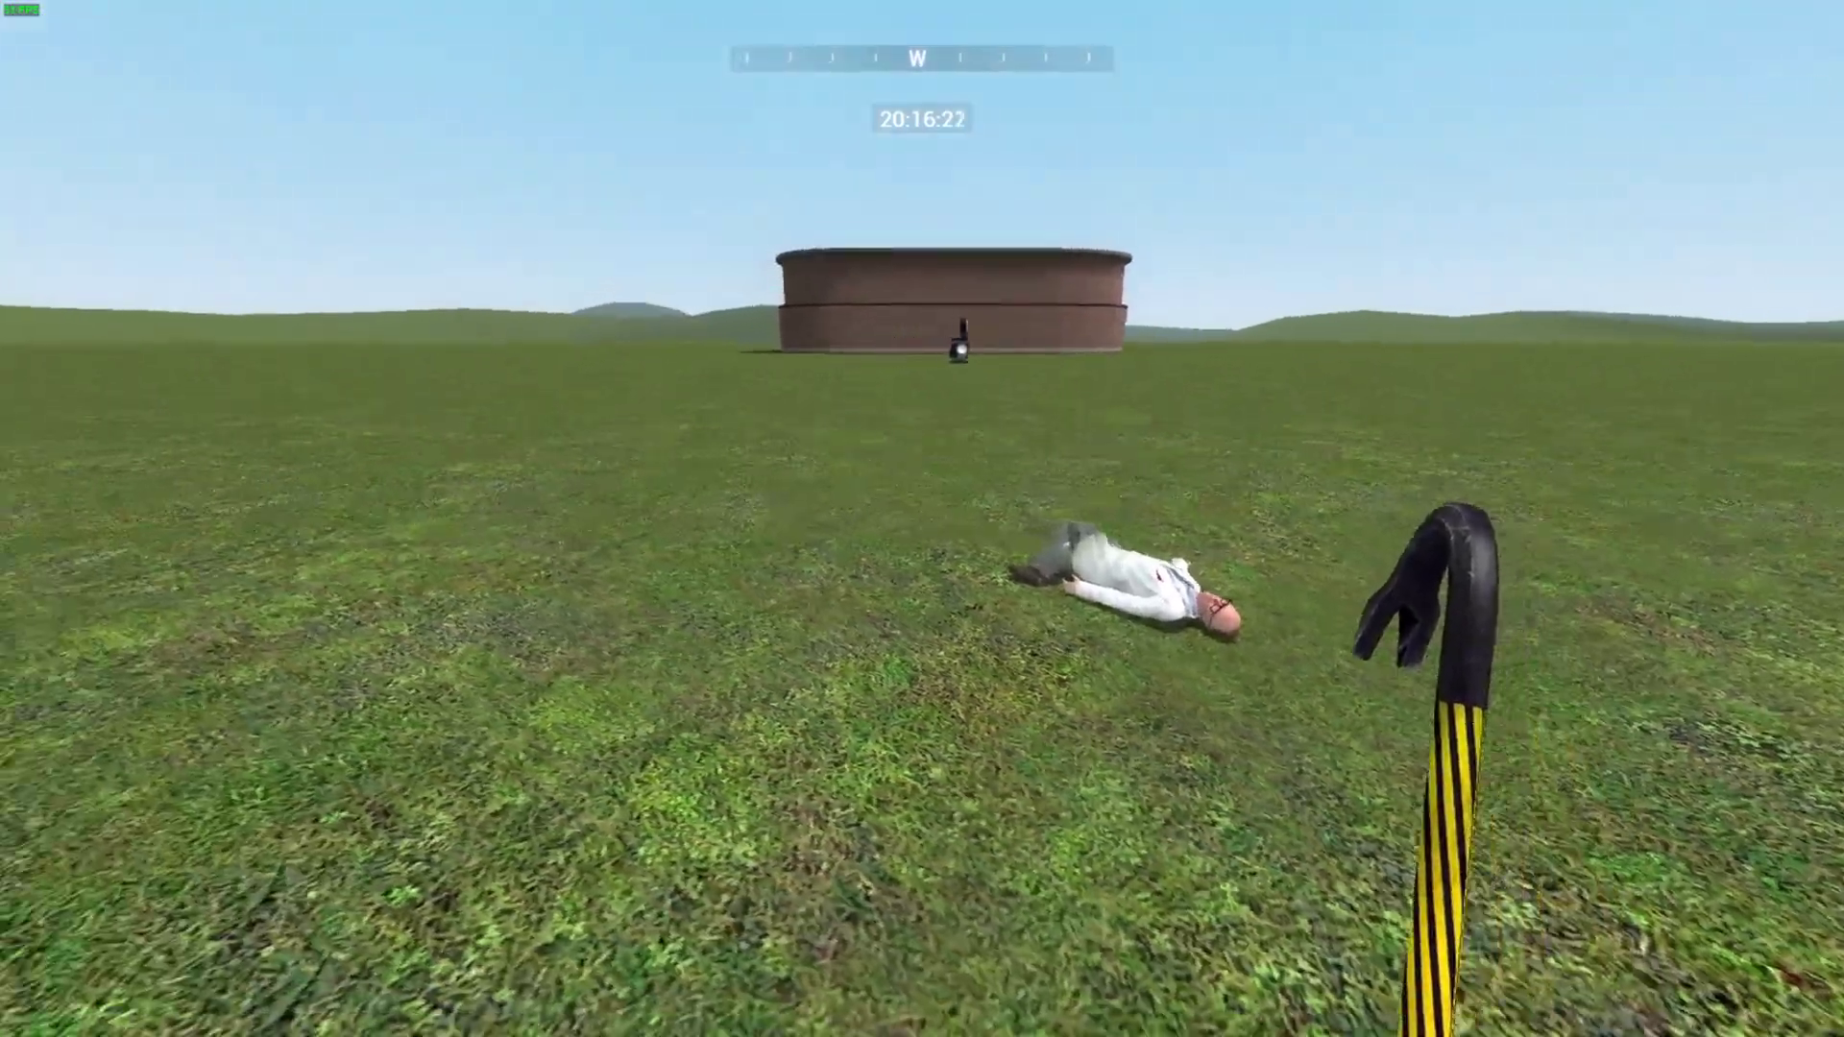
pyautogui.press('d')
pyautogui.press('w')
pyautogui.press('s')
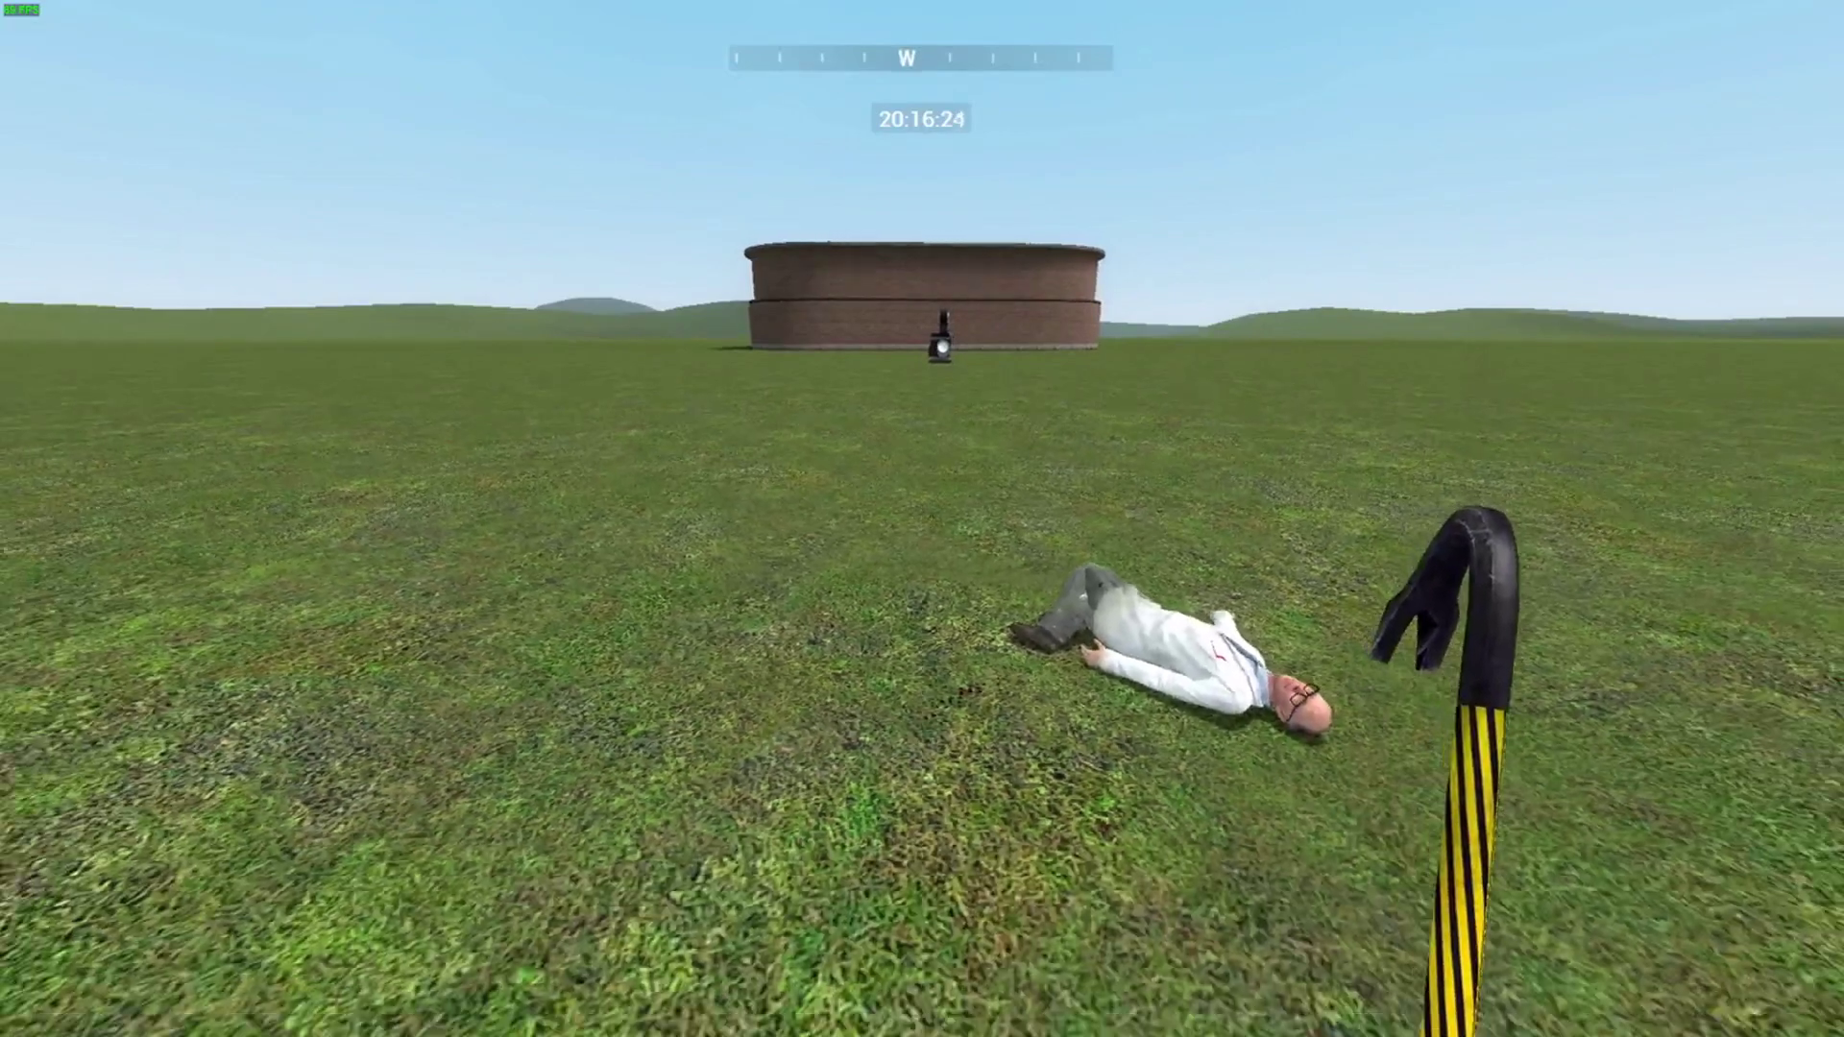
pyautogui.press('d')
pyautogui.press('a')
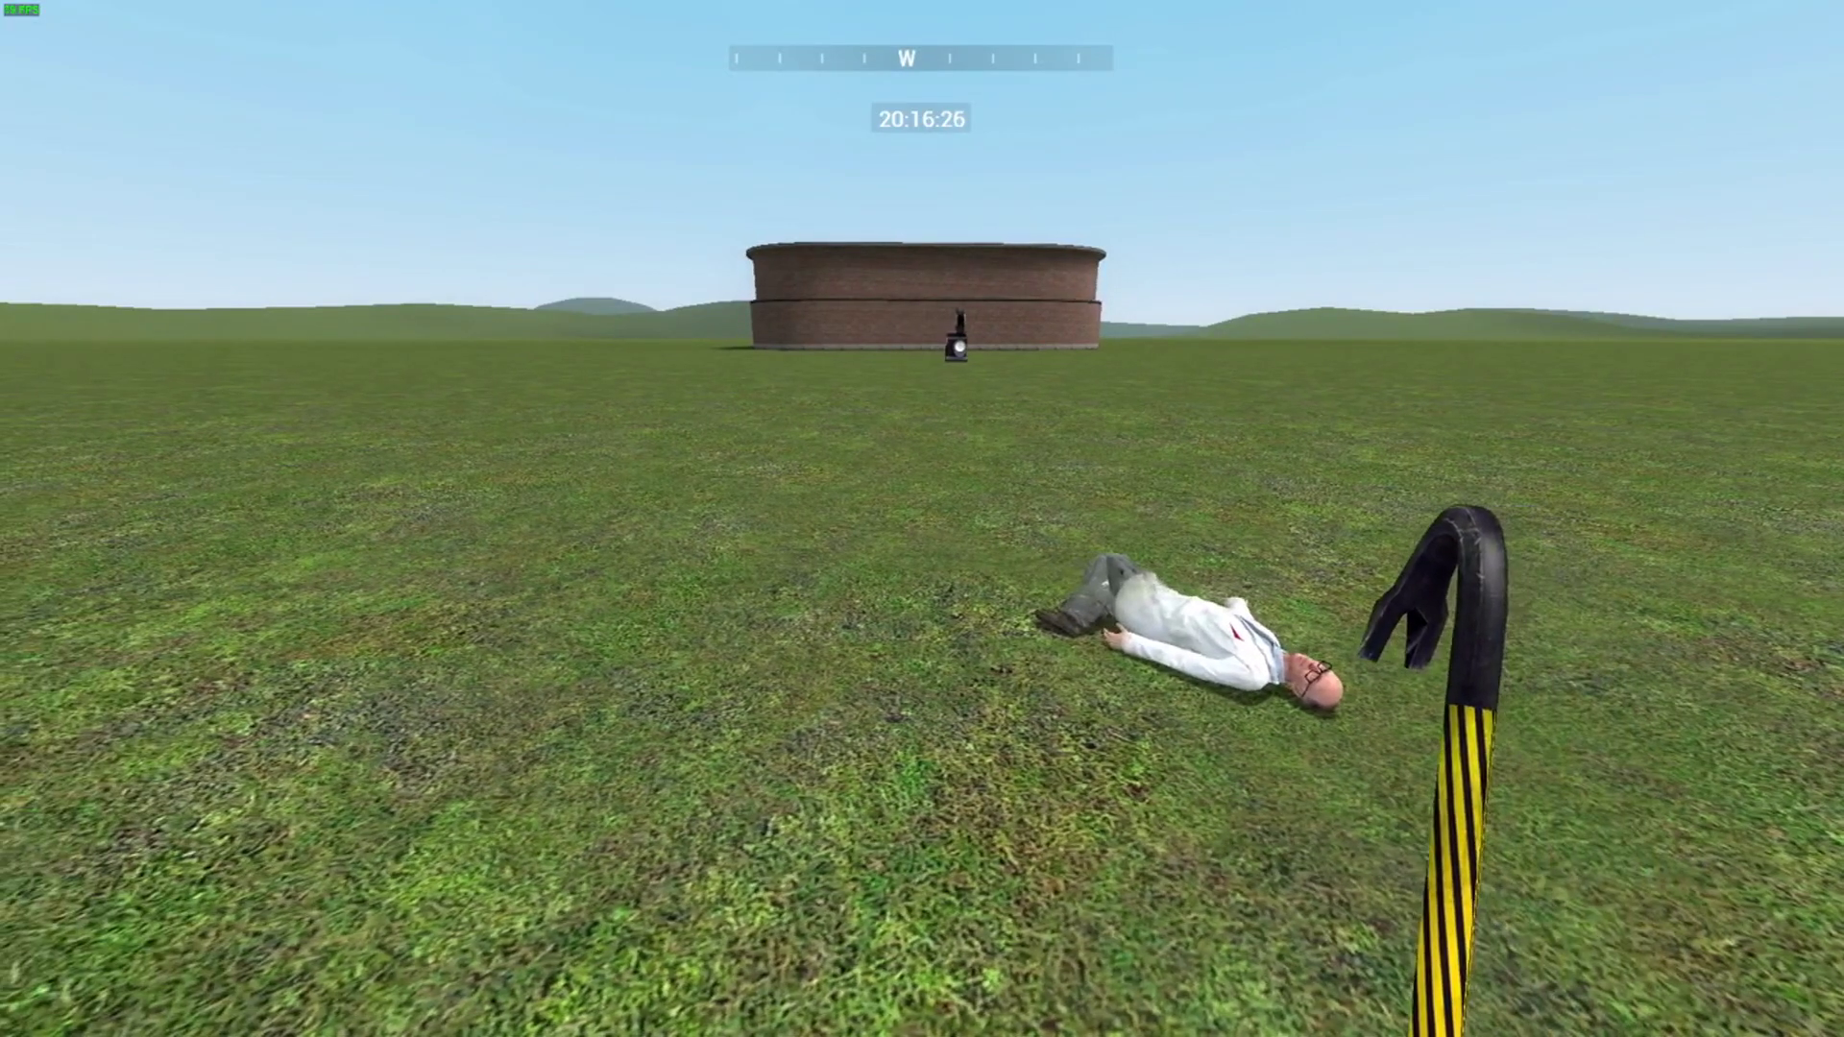
pyautogui.press('w')
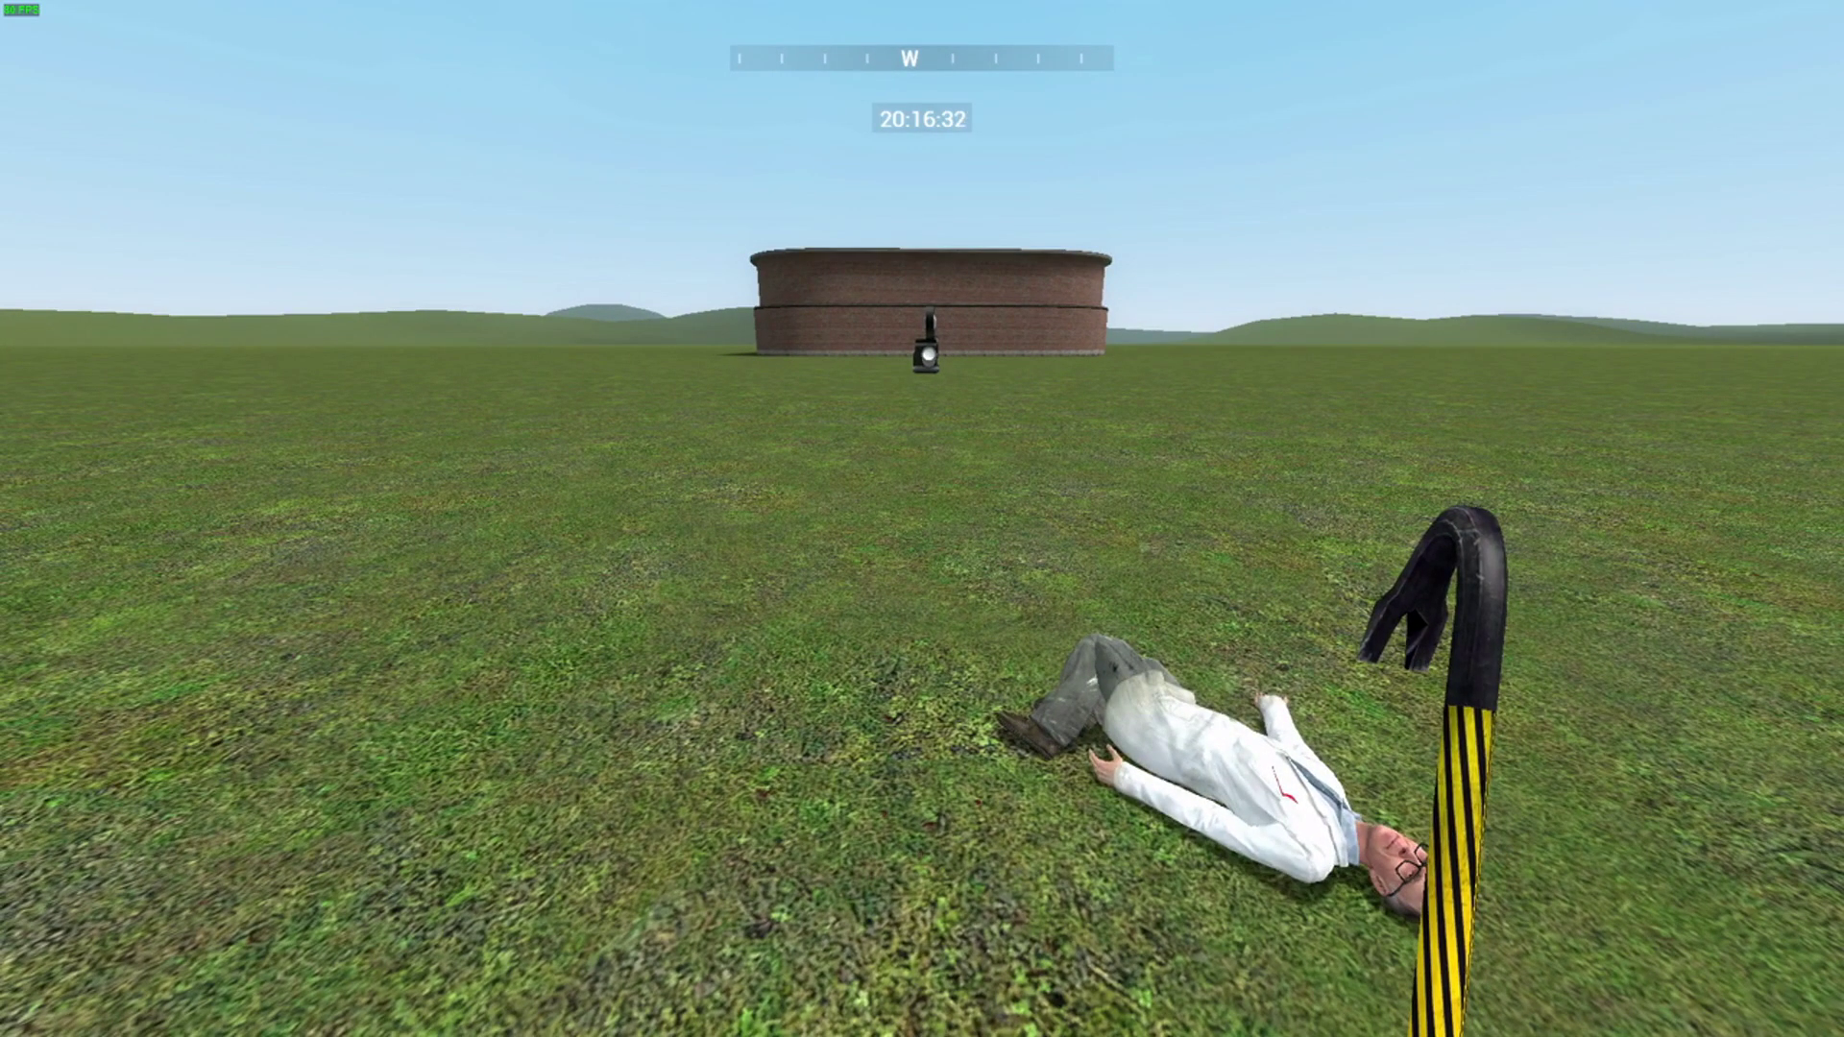
pyautogui.press('s')
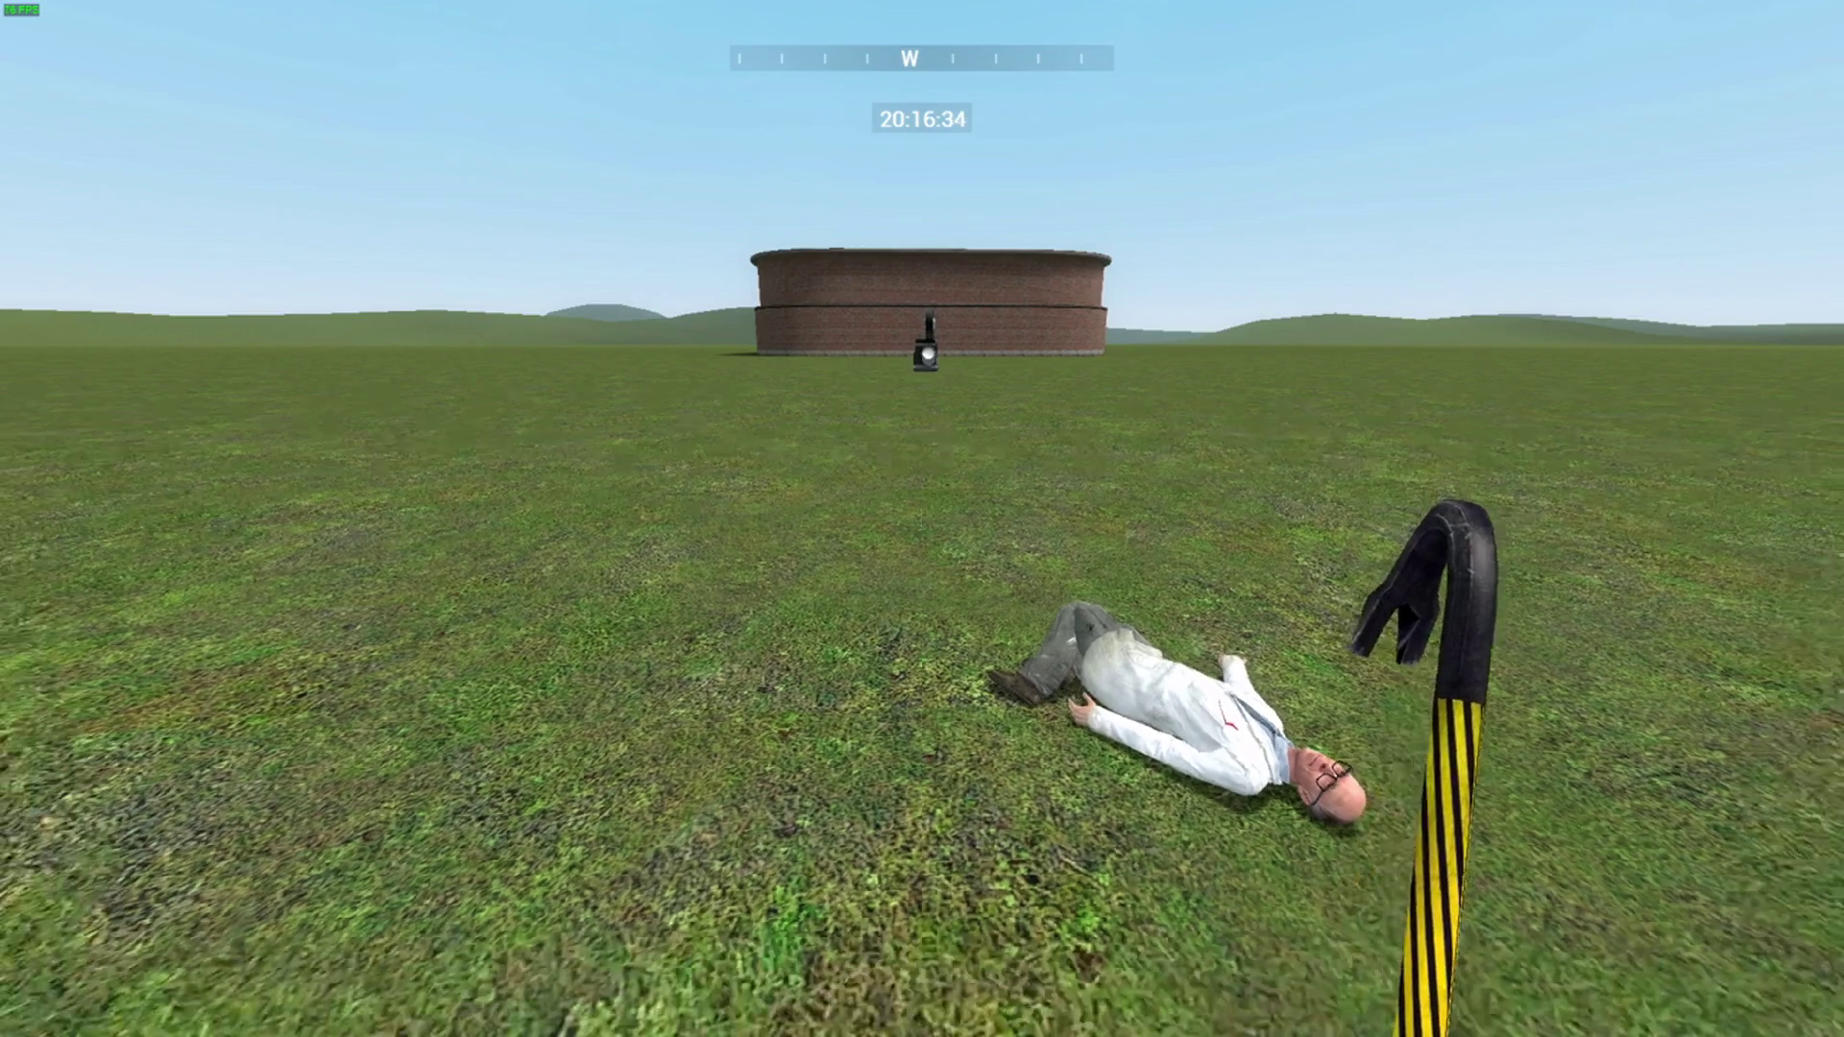
pyautogui.press('w')
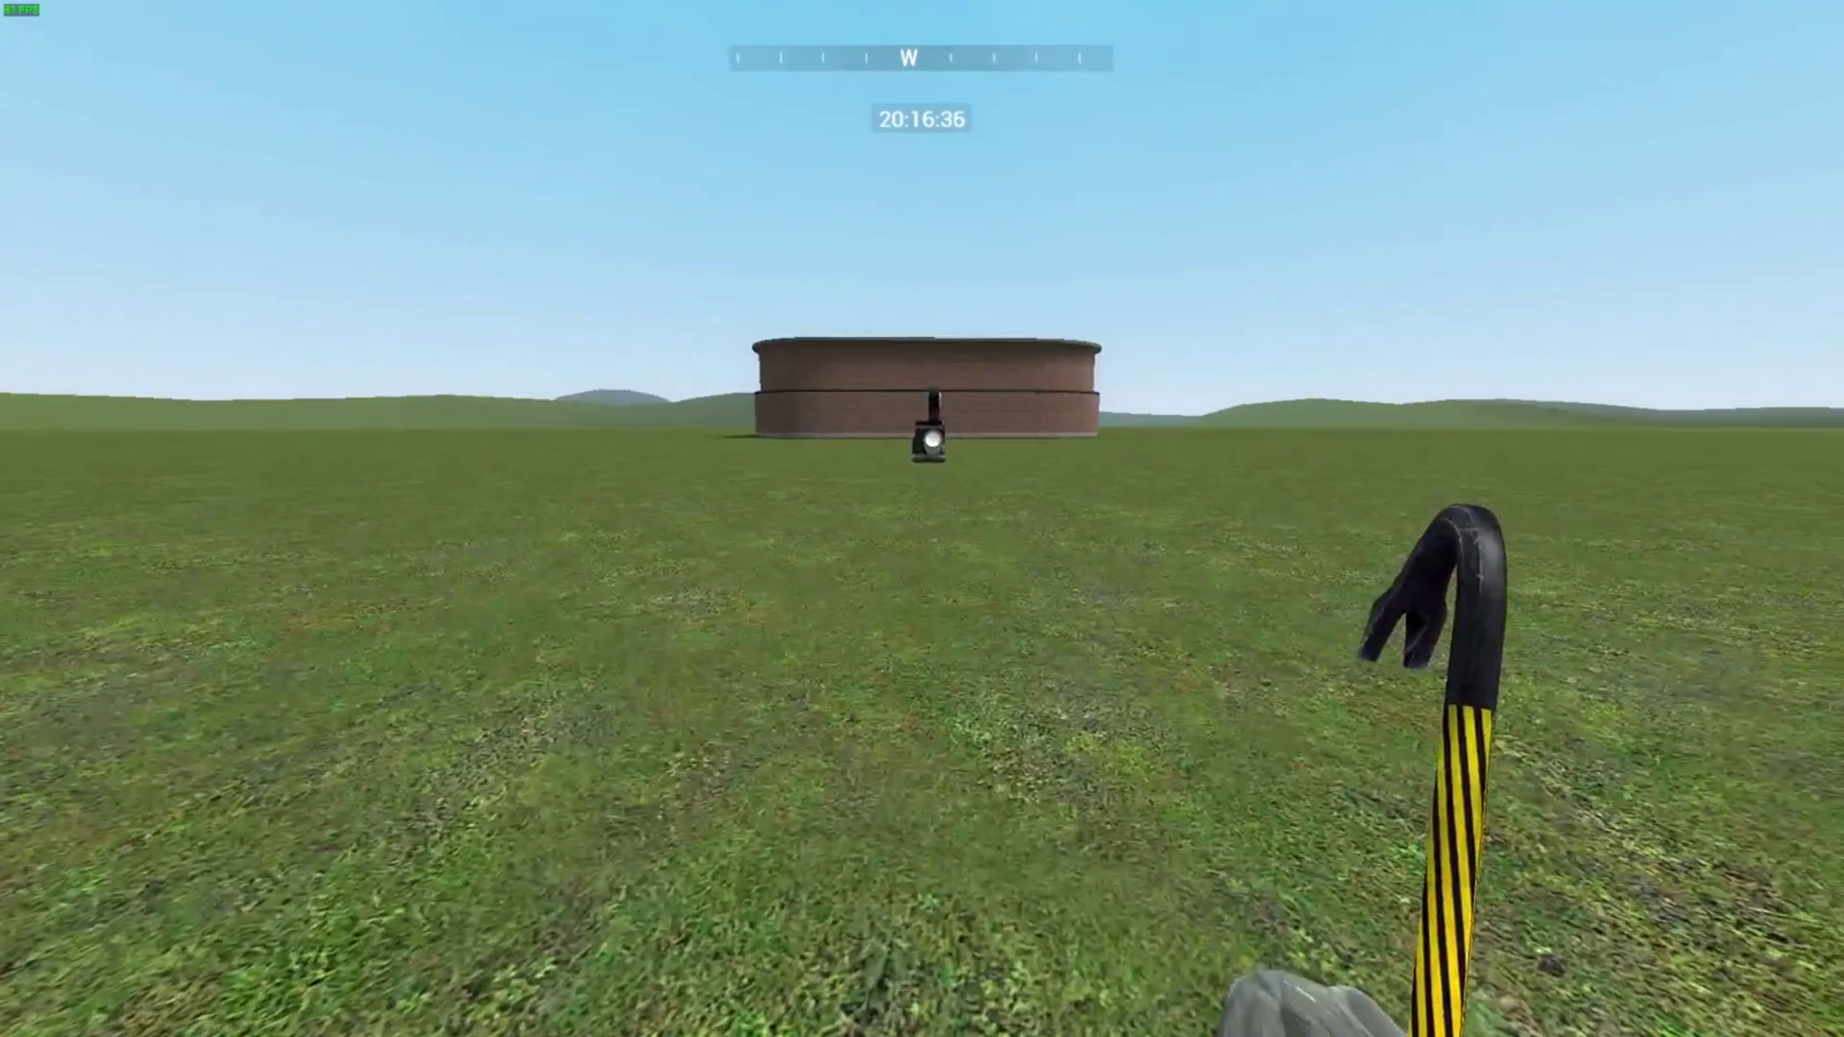
pyautogui.press('s')
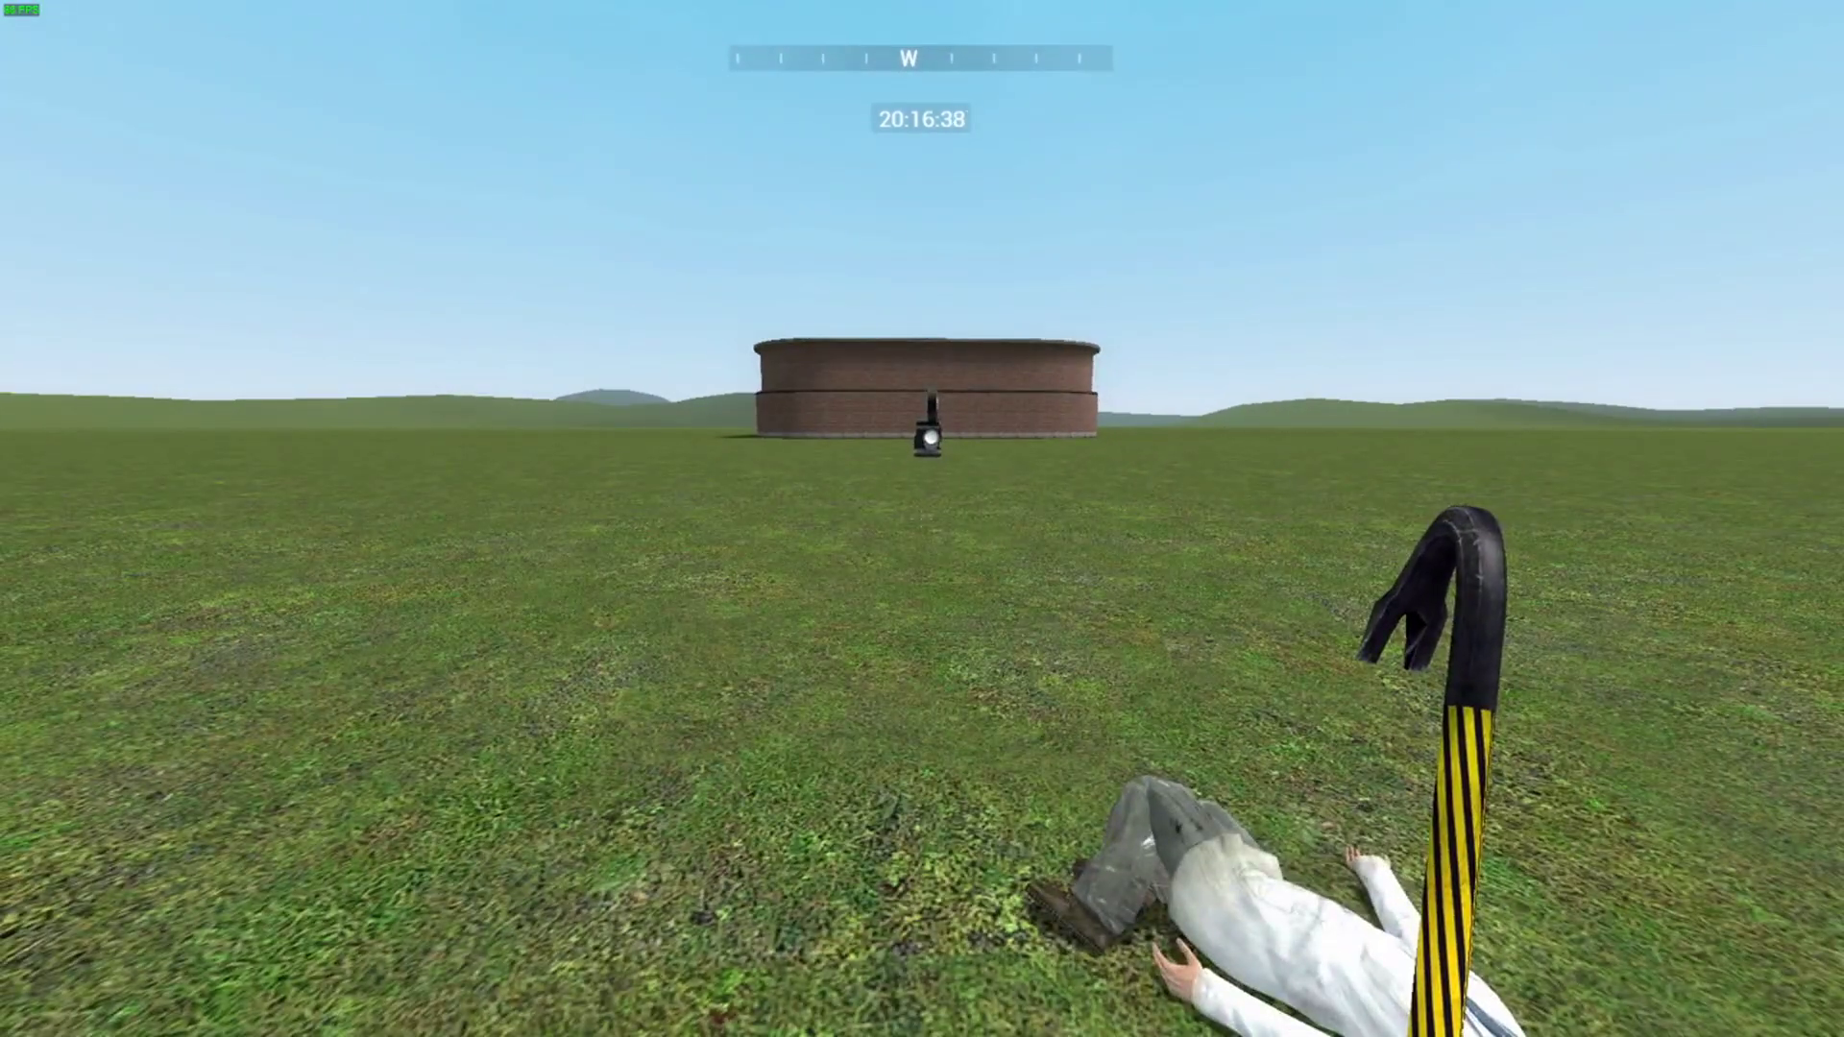
pyautogui.press('w')
pyautogui.press('s')
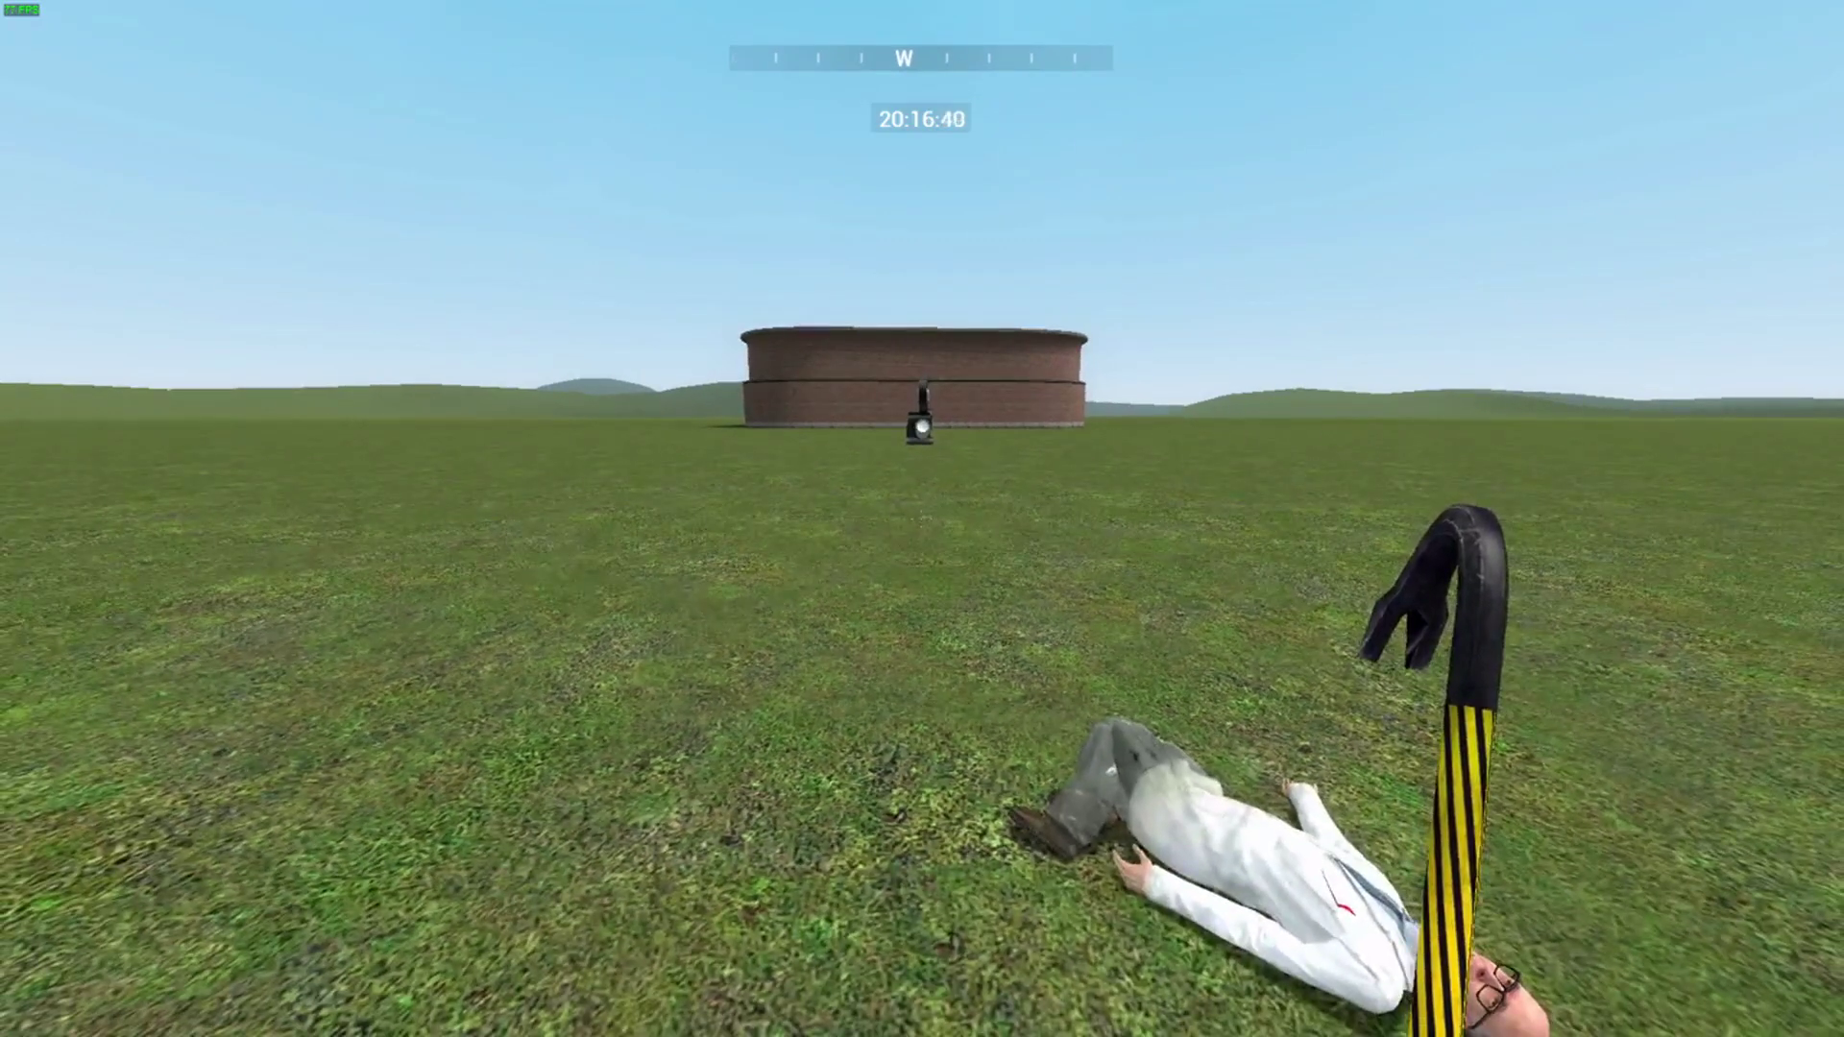
pyautogui.press('w')
pyautogui.press('w')
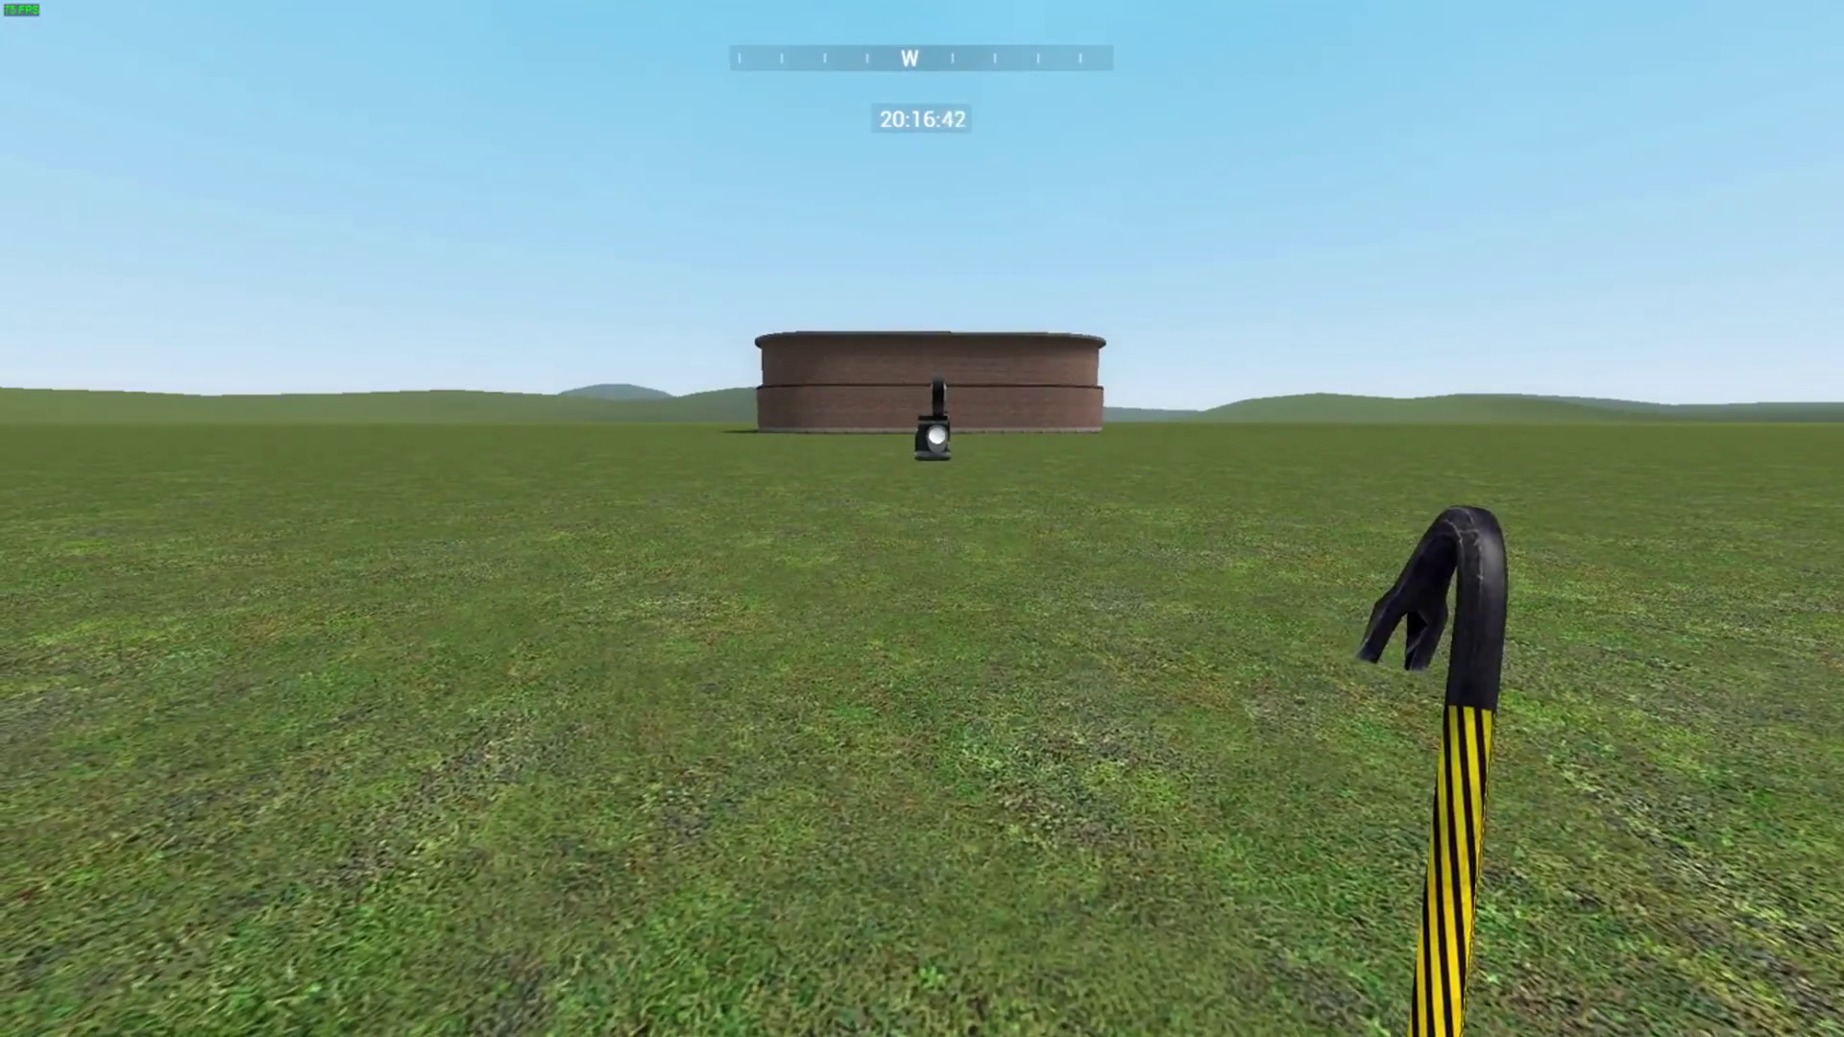
# Apply the keyboard options with q as the Open Spawn Menu key, and check the spawn menu in the game.
pyautogui.press('Escape')
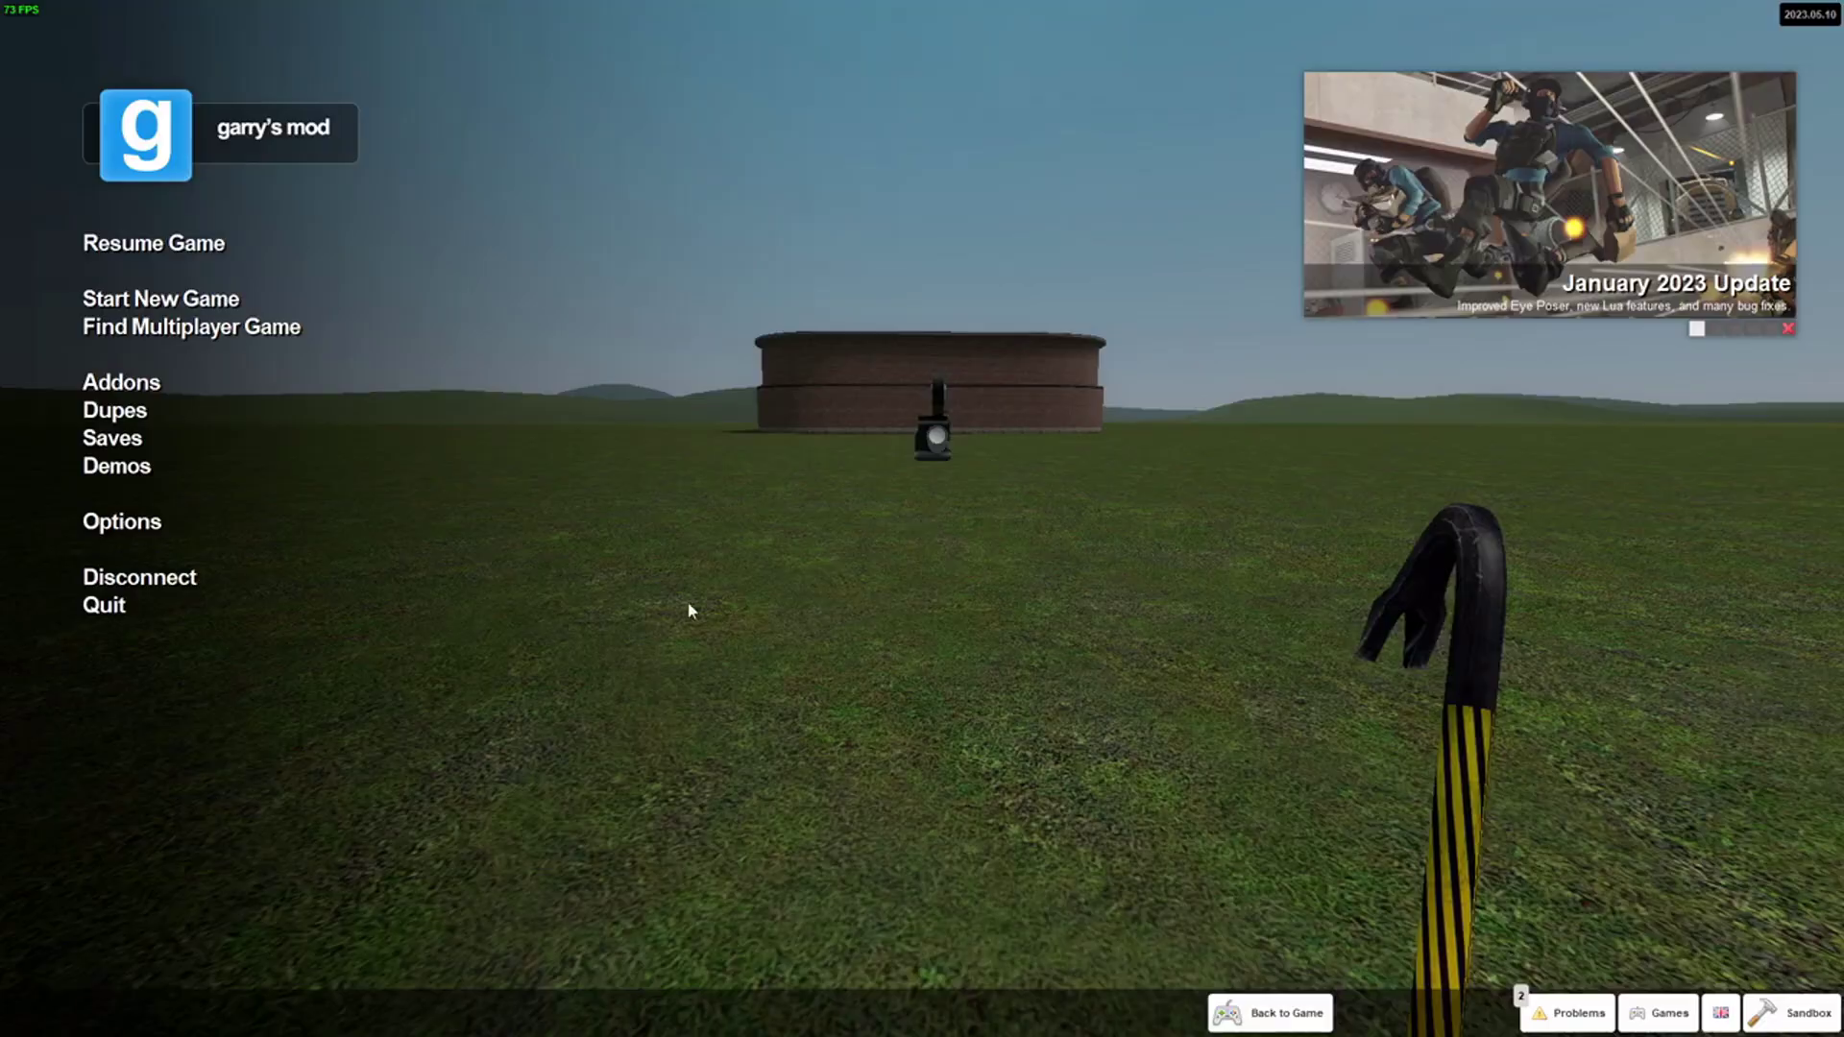
pyautogui.click(122, 522)
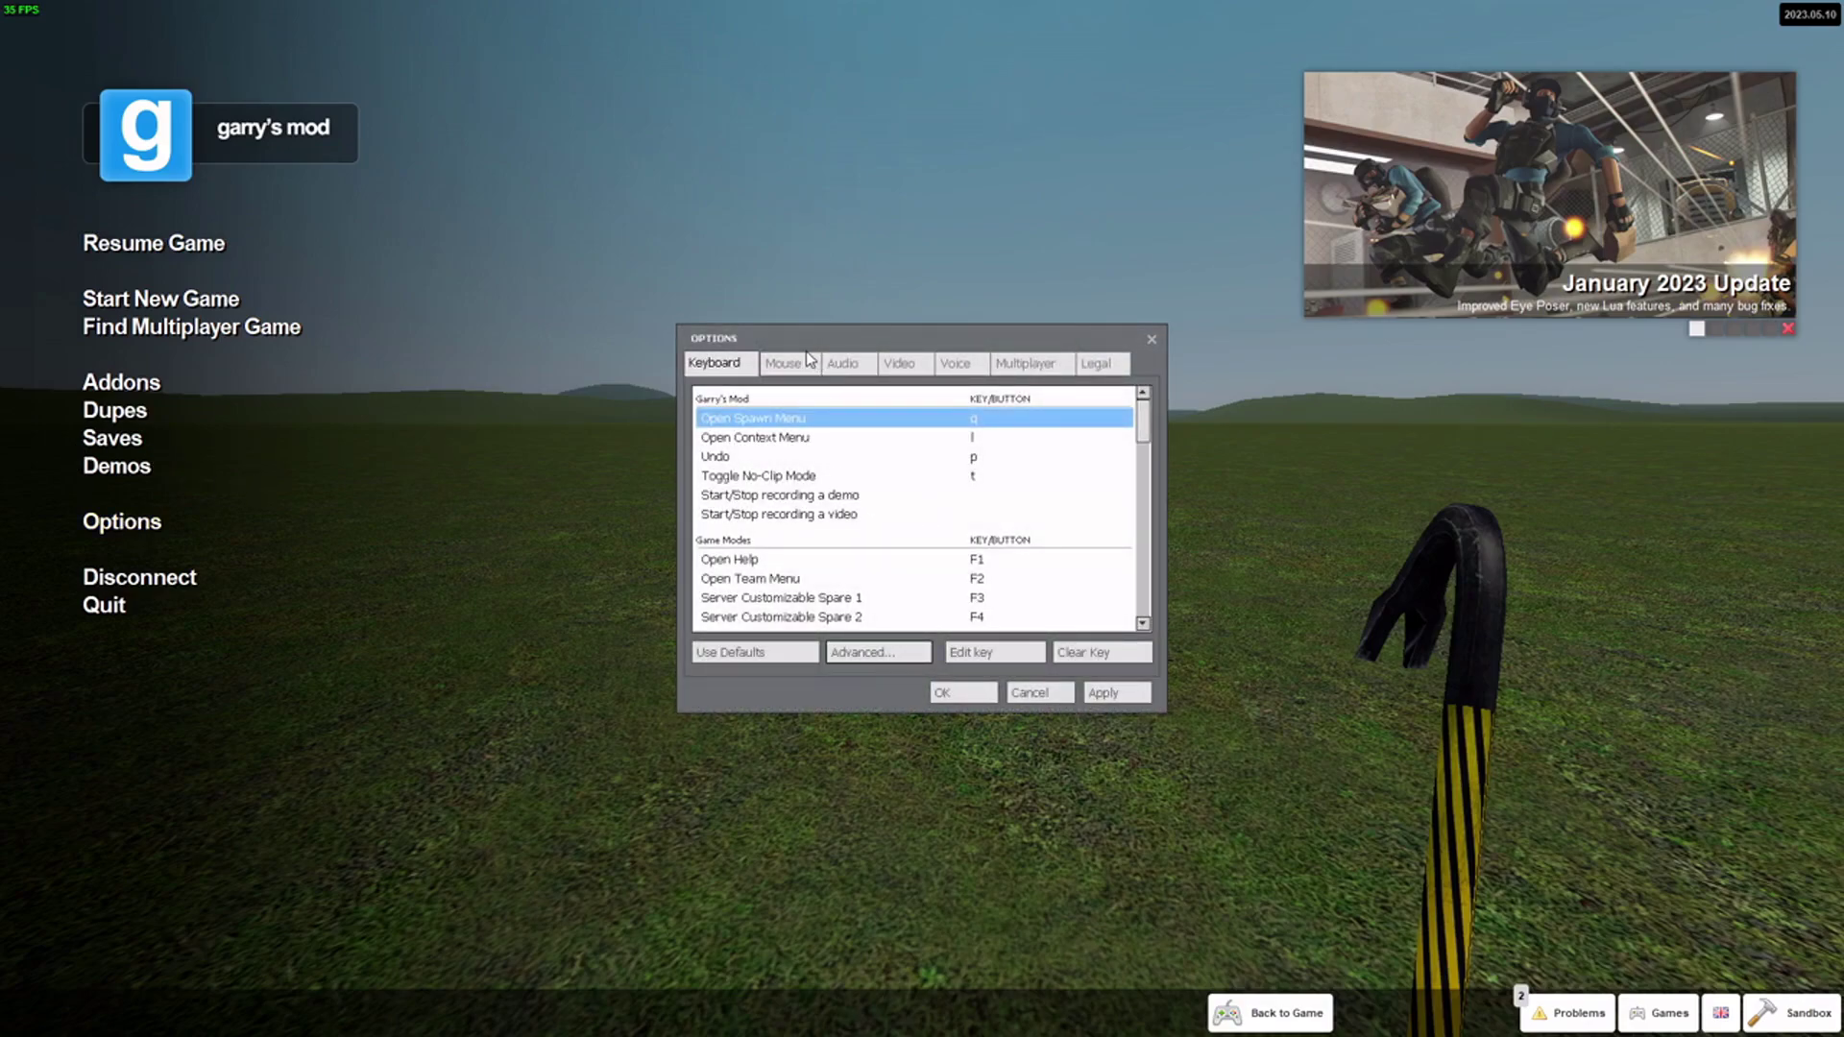
pyautogui.click(1109, 696)
pyautogui.click(204, 245)
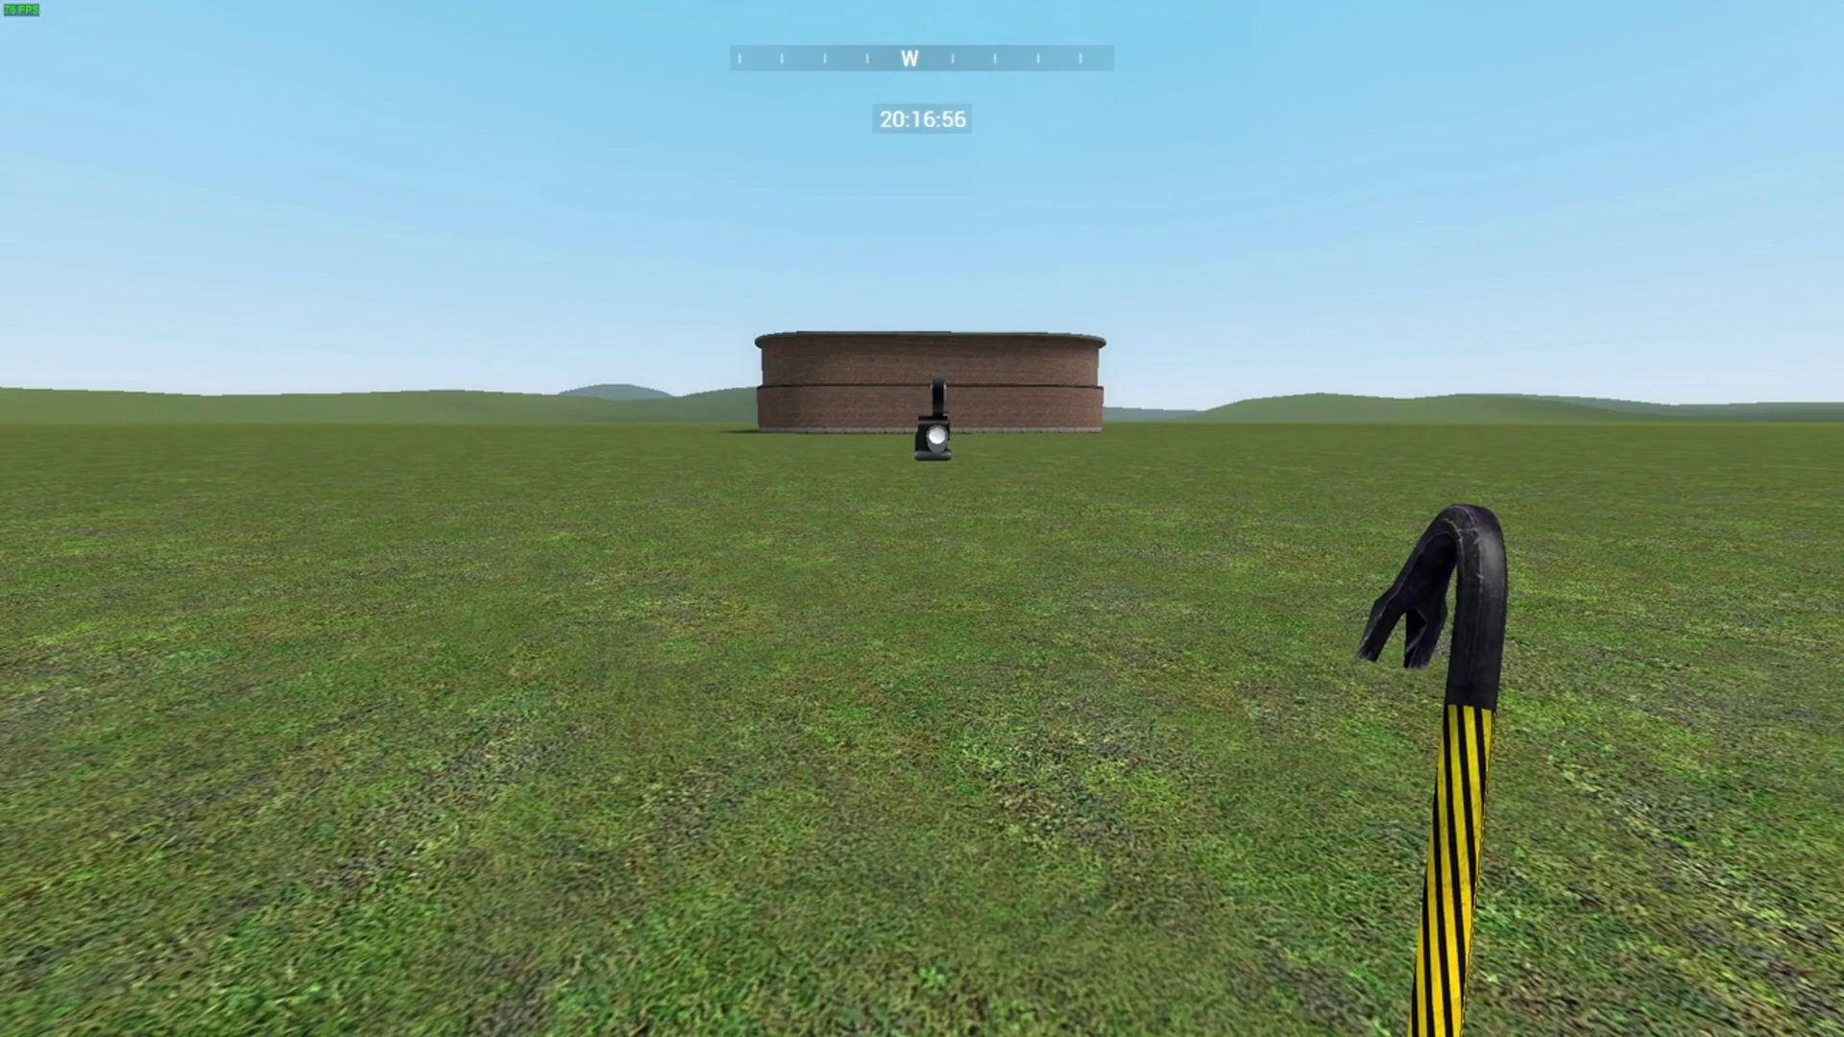
pyautogui.press('q')
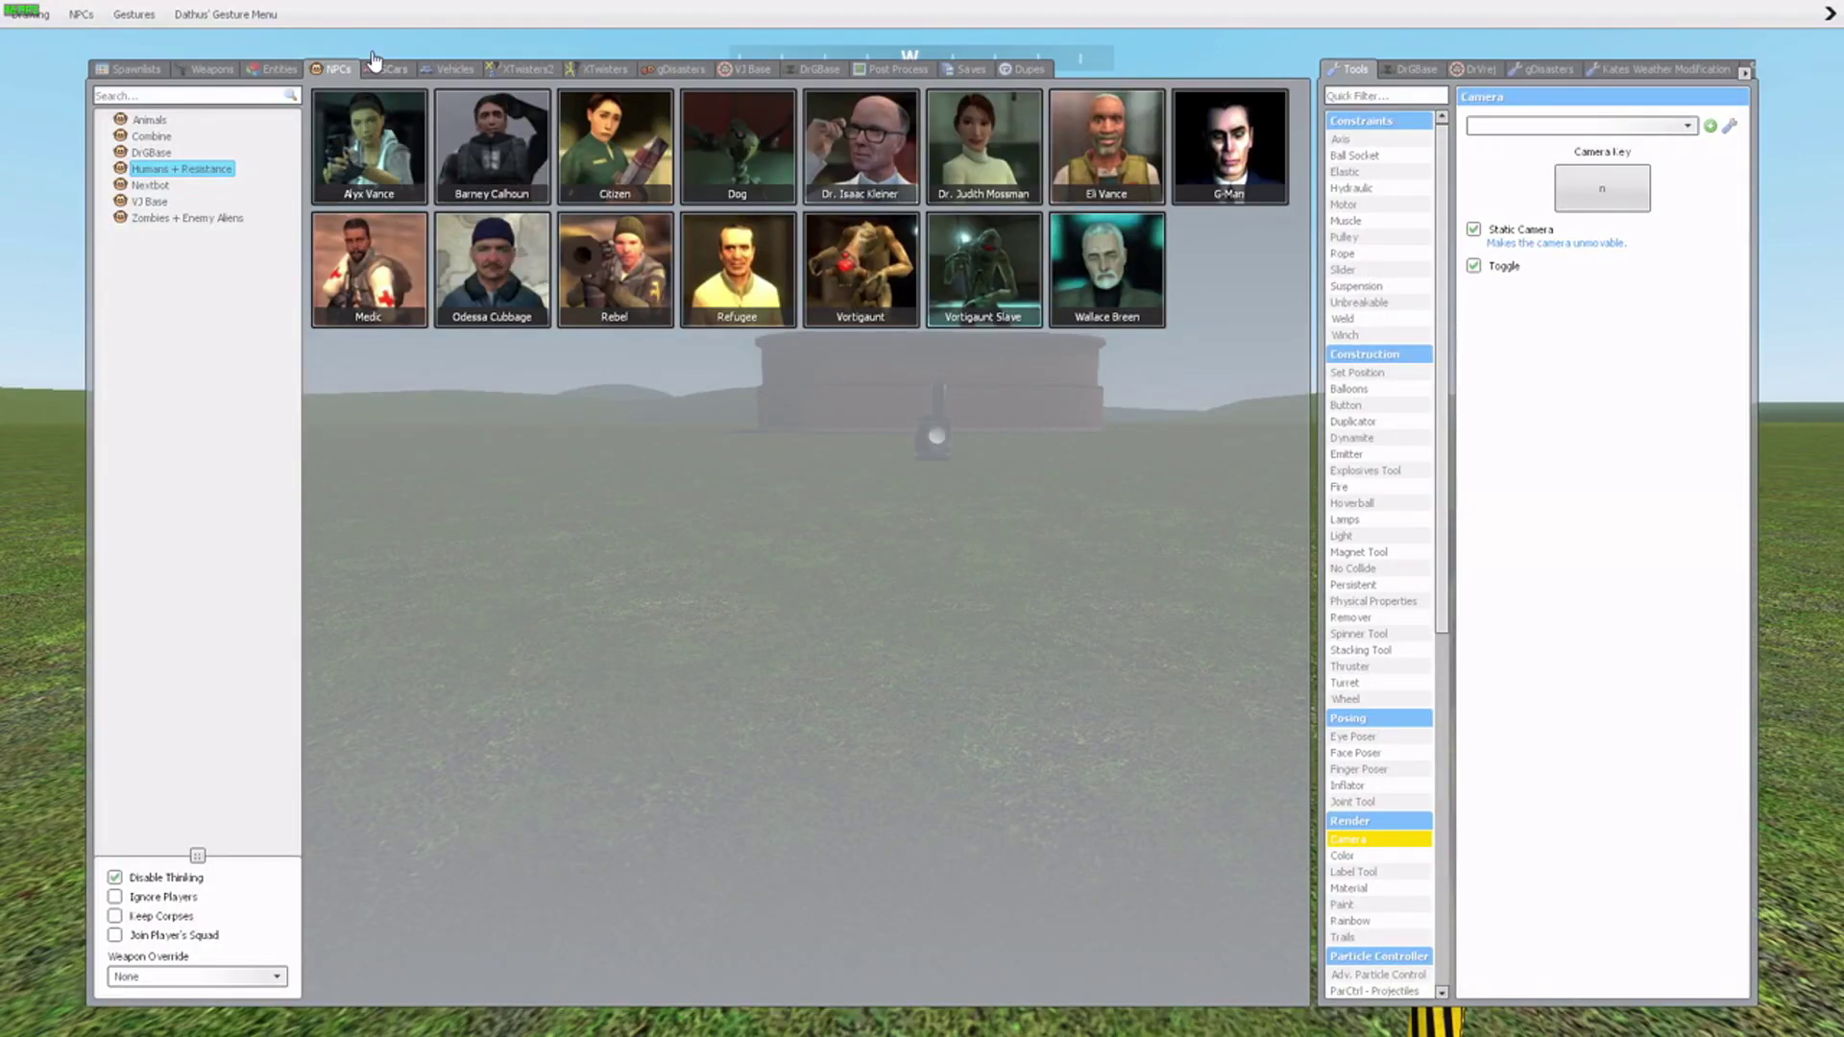
pyautogui.press('q')
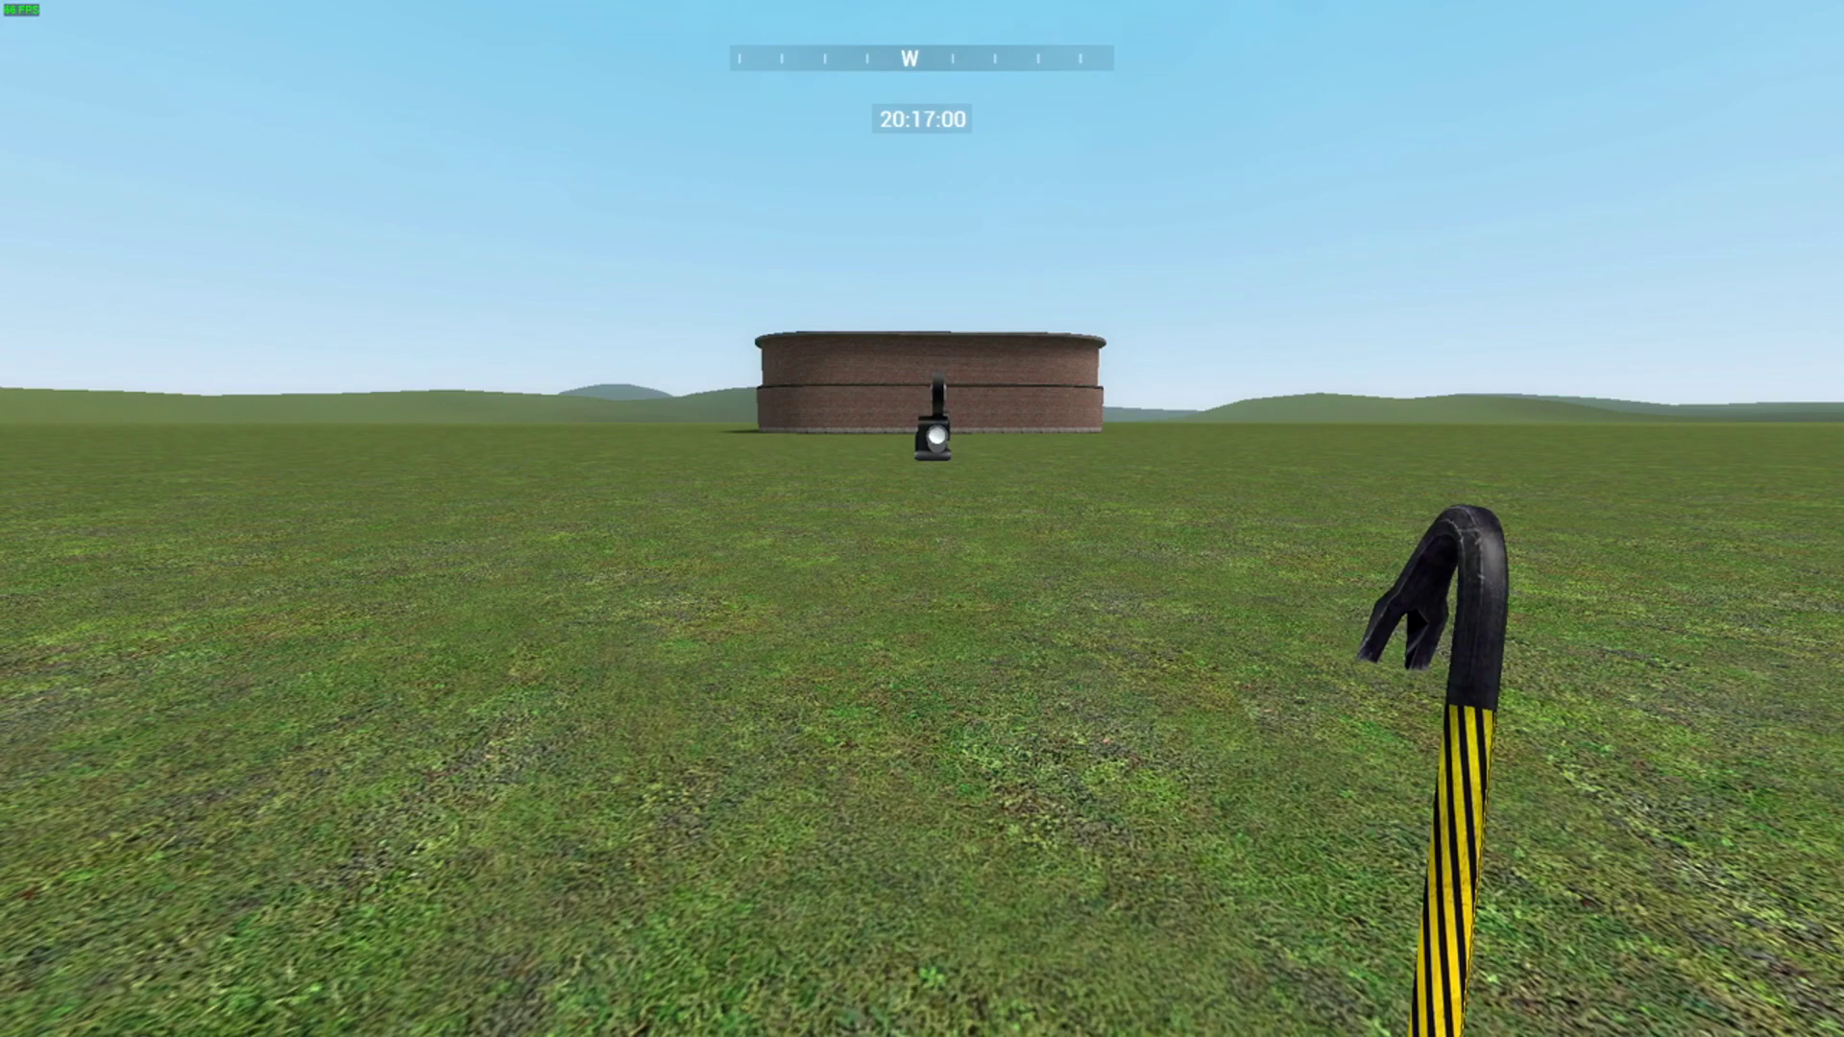
# Check the Open Context Menu key in the keyboard options and bring up the context menu in the game.
pyautogui.press('Escape')
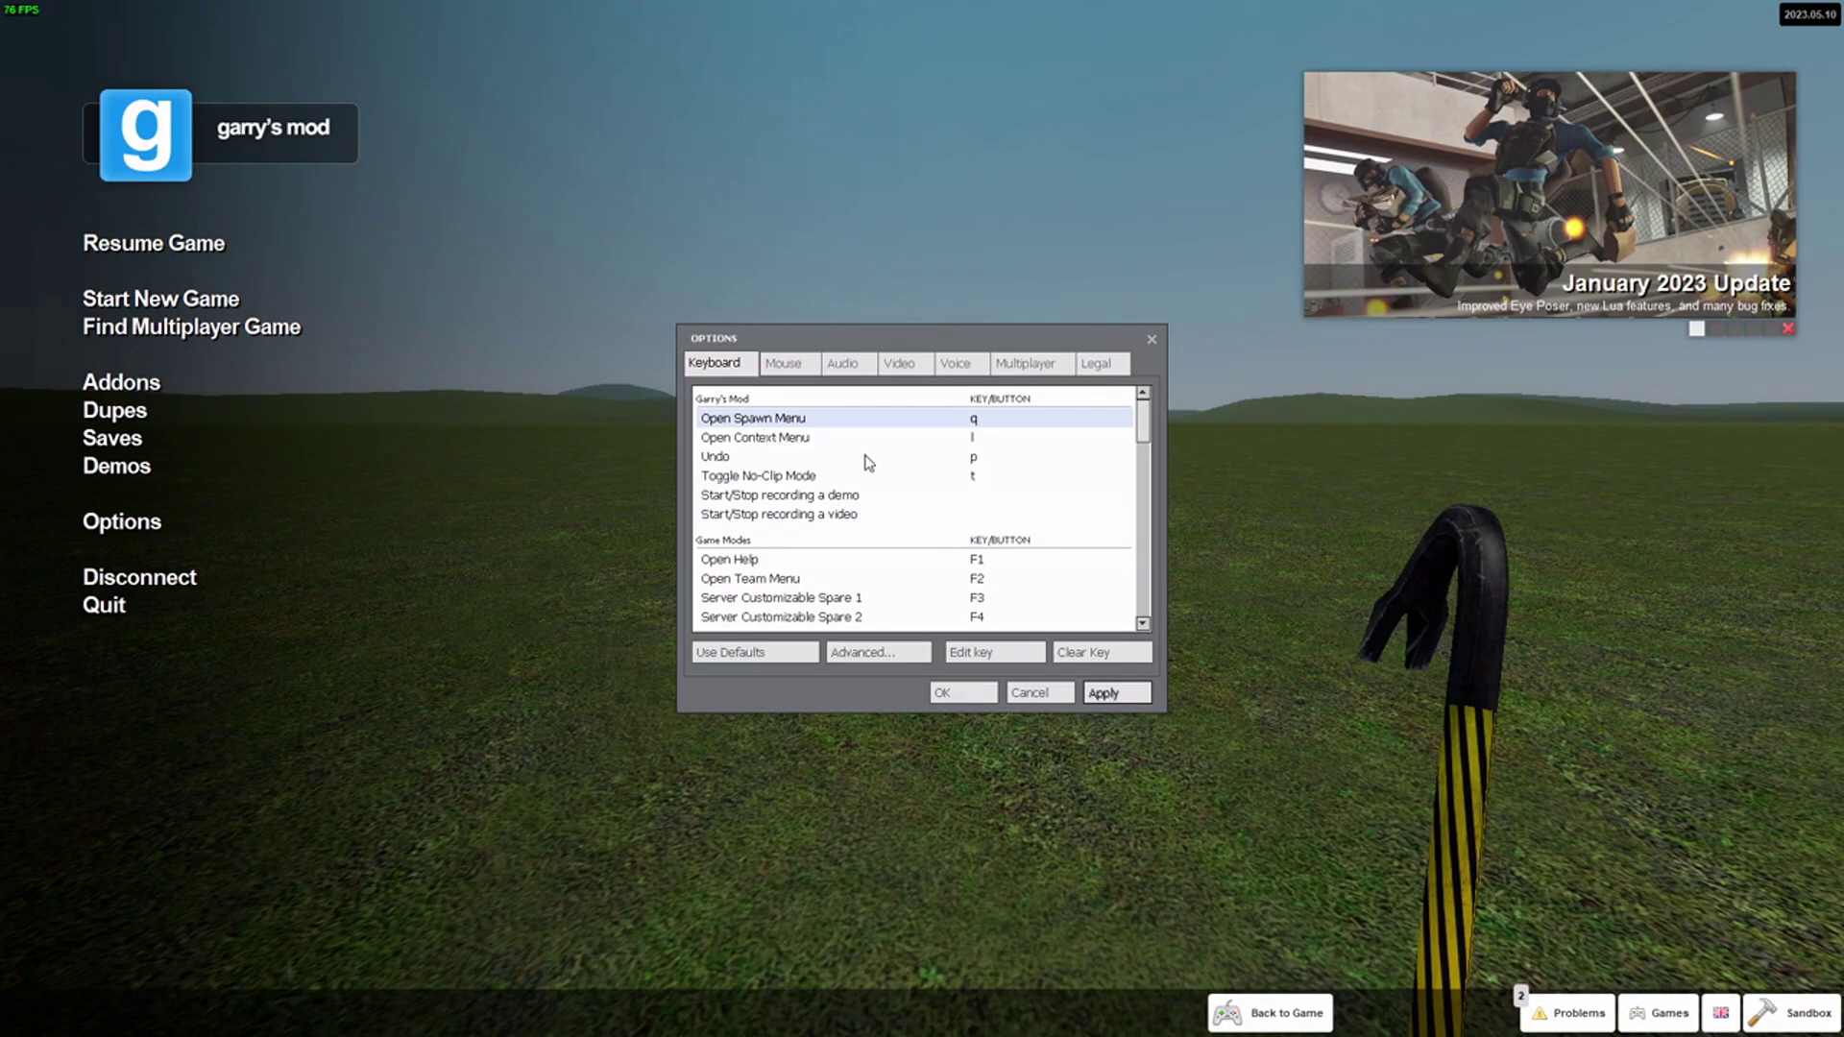
pyautogui.press('Escape')
pyautogui.press('c')
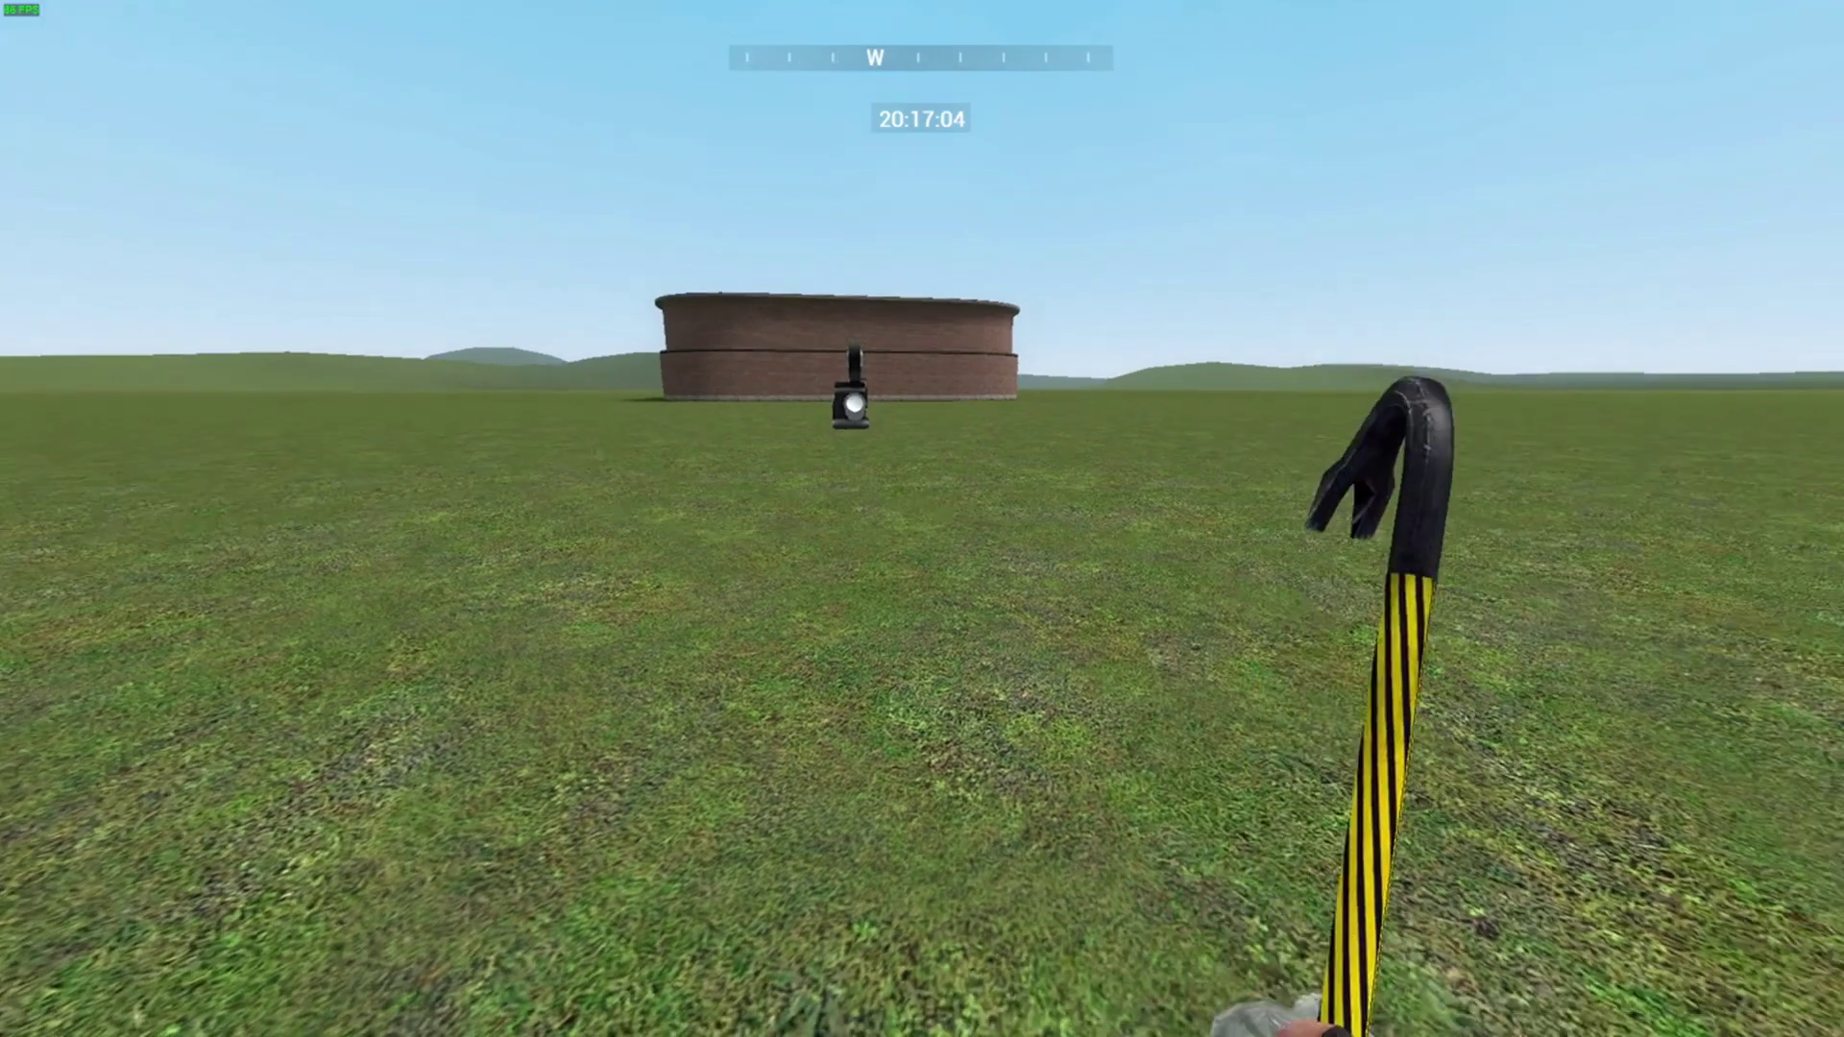
pyautogui.press('Escape')
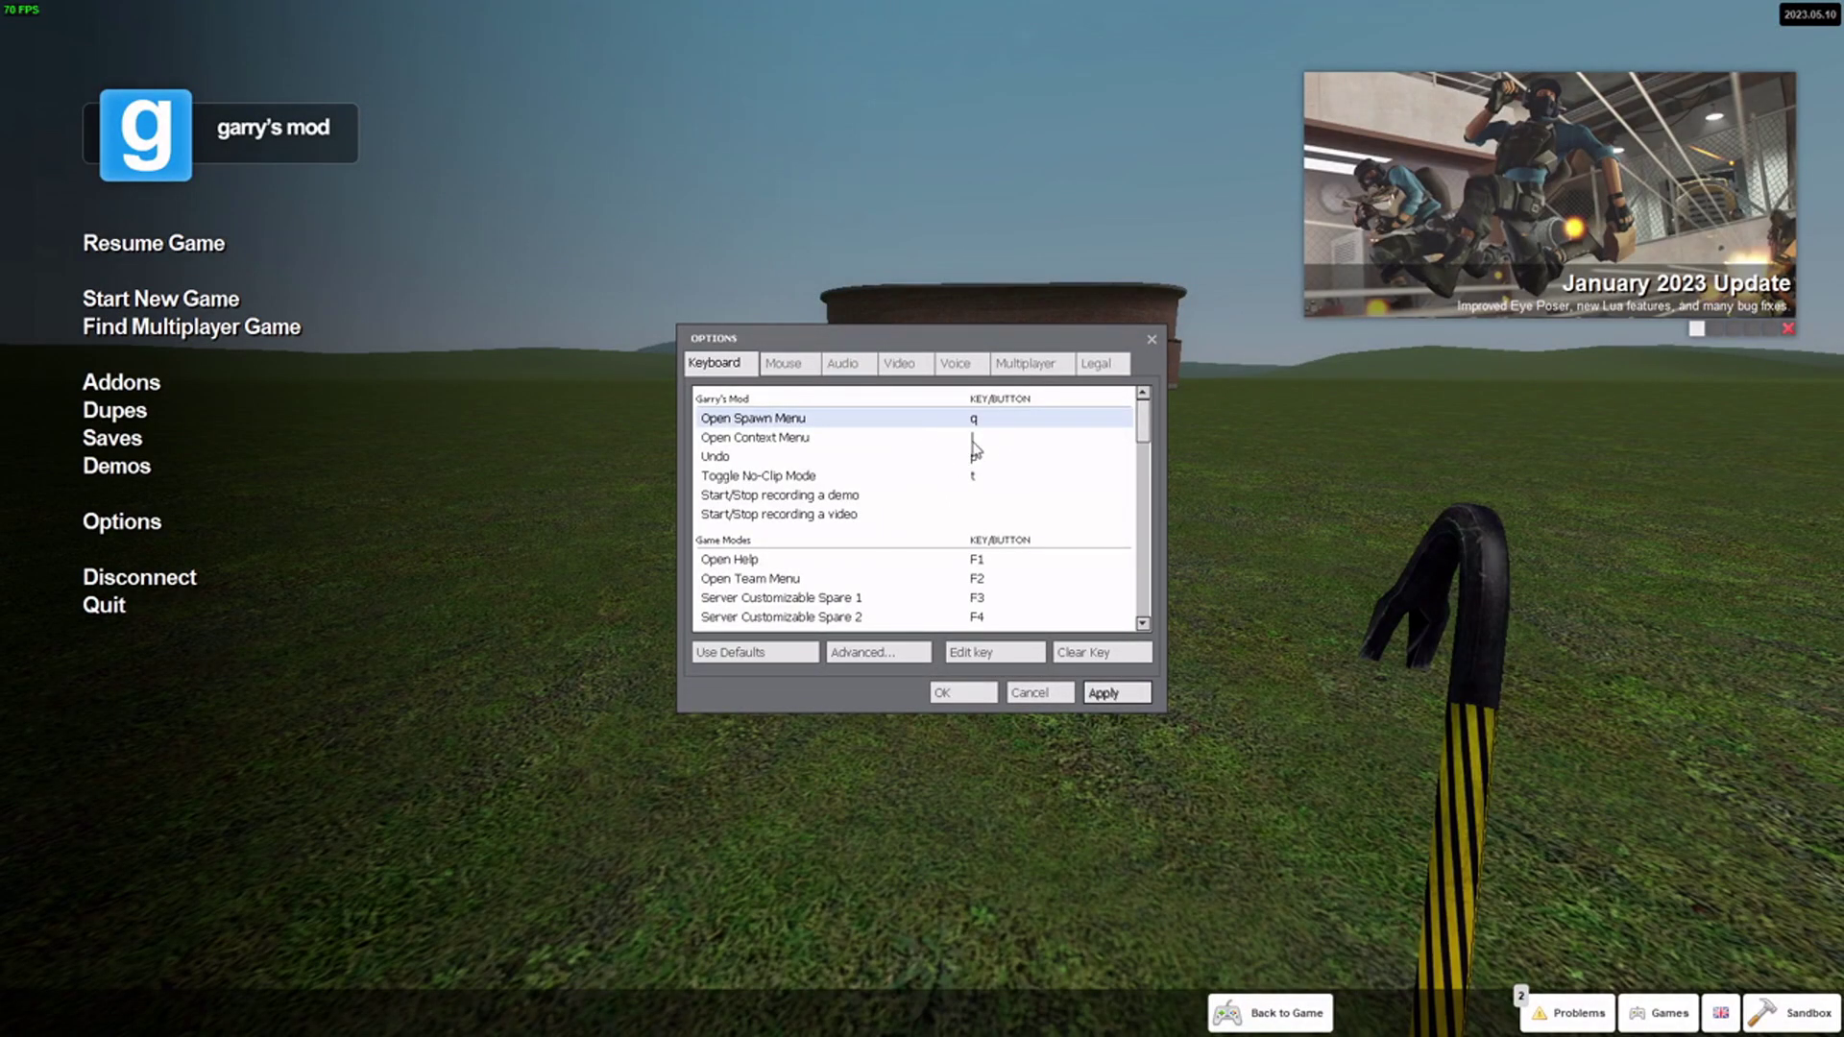
pyautogui.press('Escape')
pyautogui.press('c')
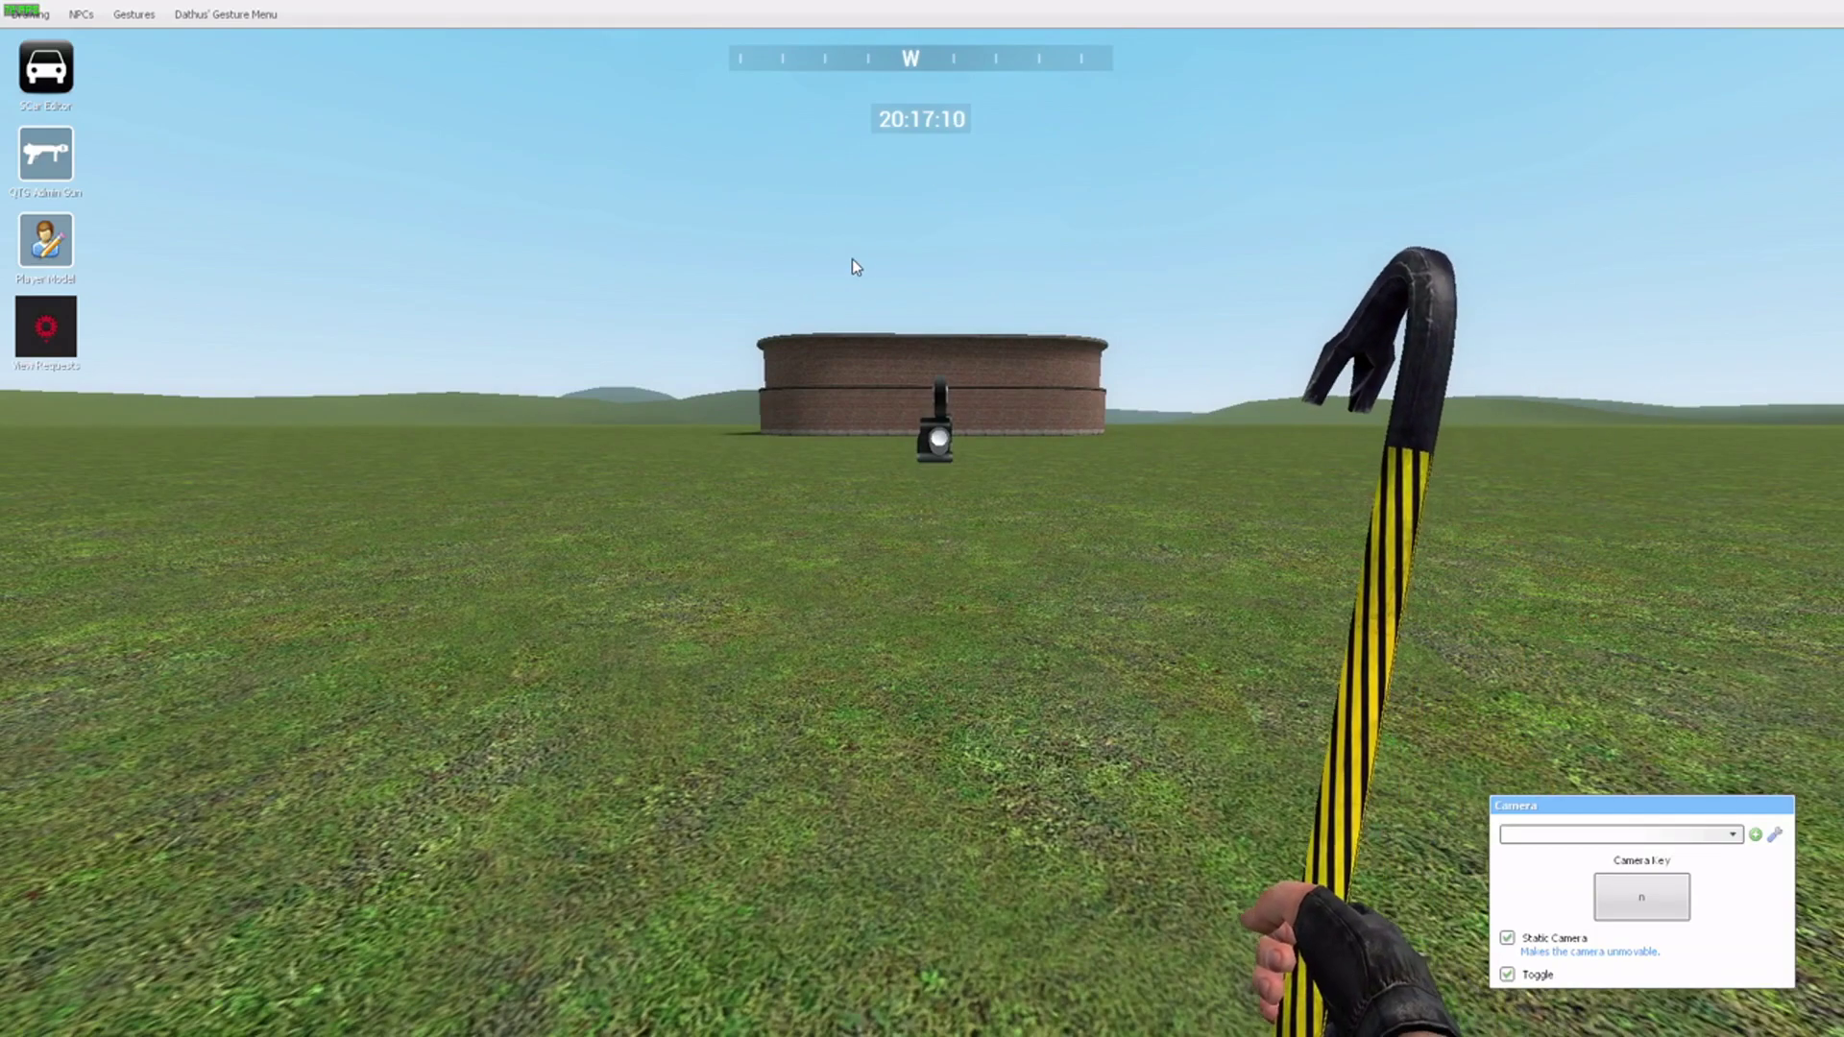
pyautogui.press('c')
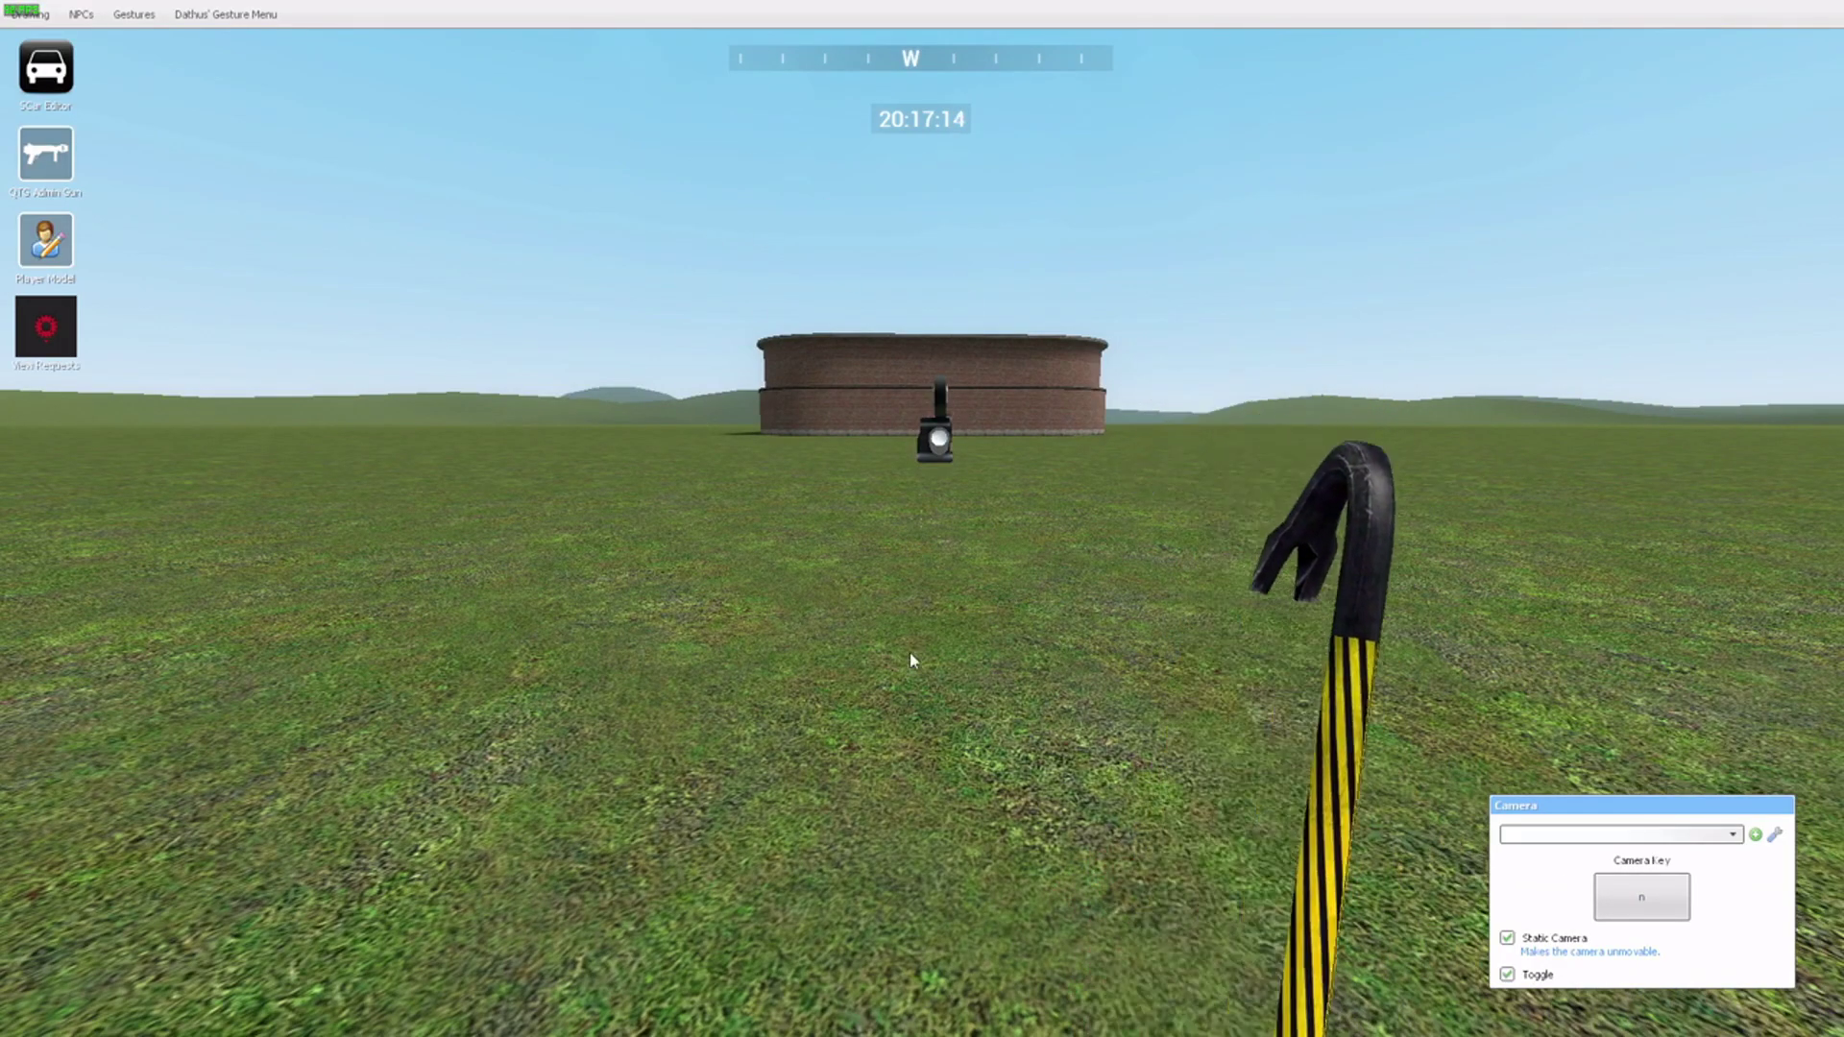
# View the property options of the placed camera through the context menu and dismiss them.
pyautogui.rightClick(938, 429)
pyautogui.click(964, 443)
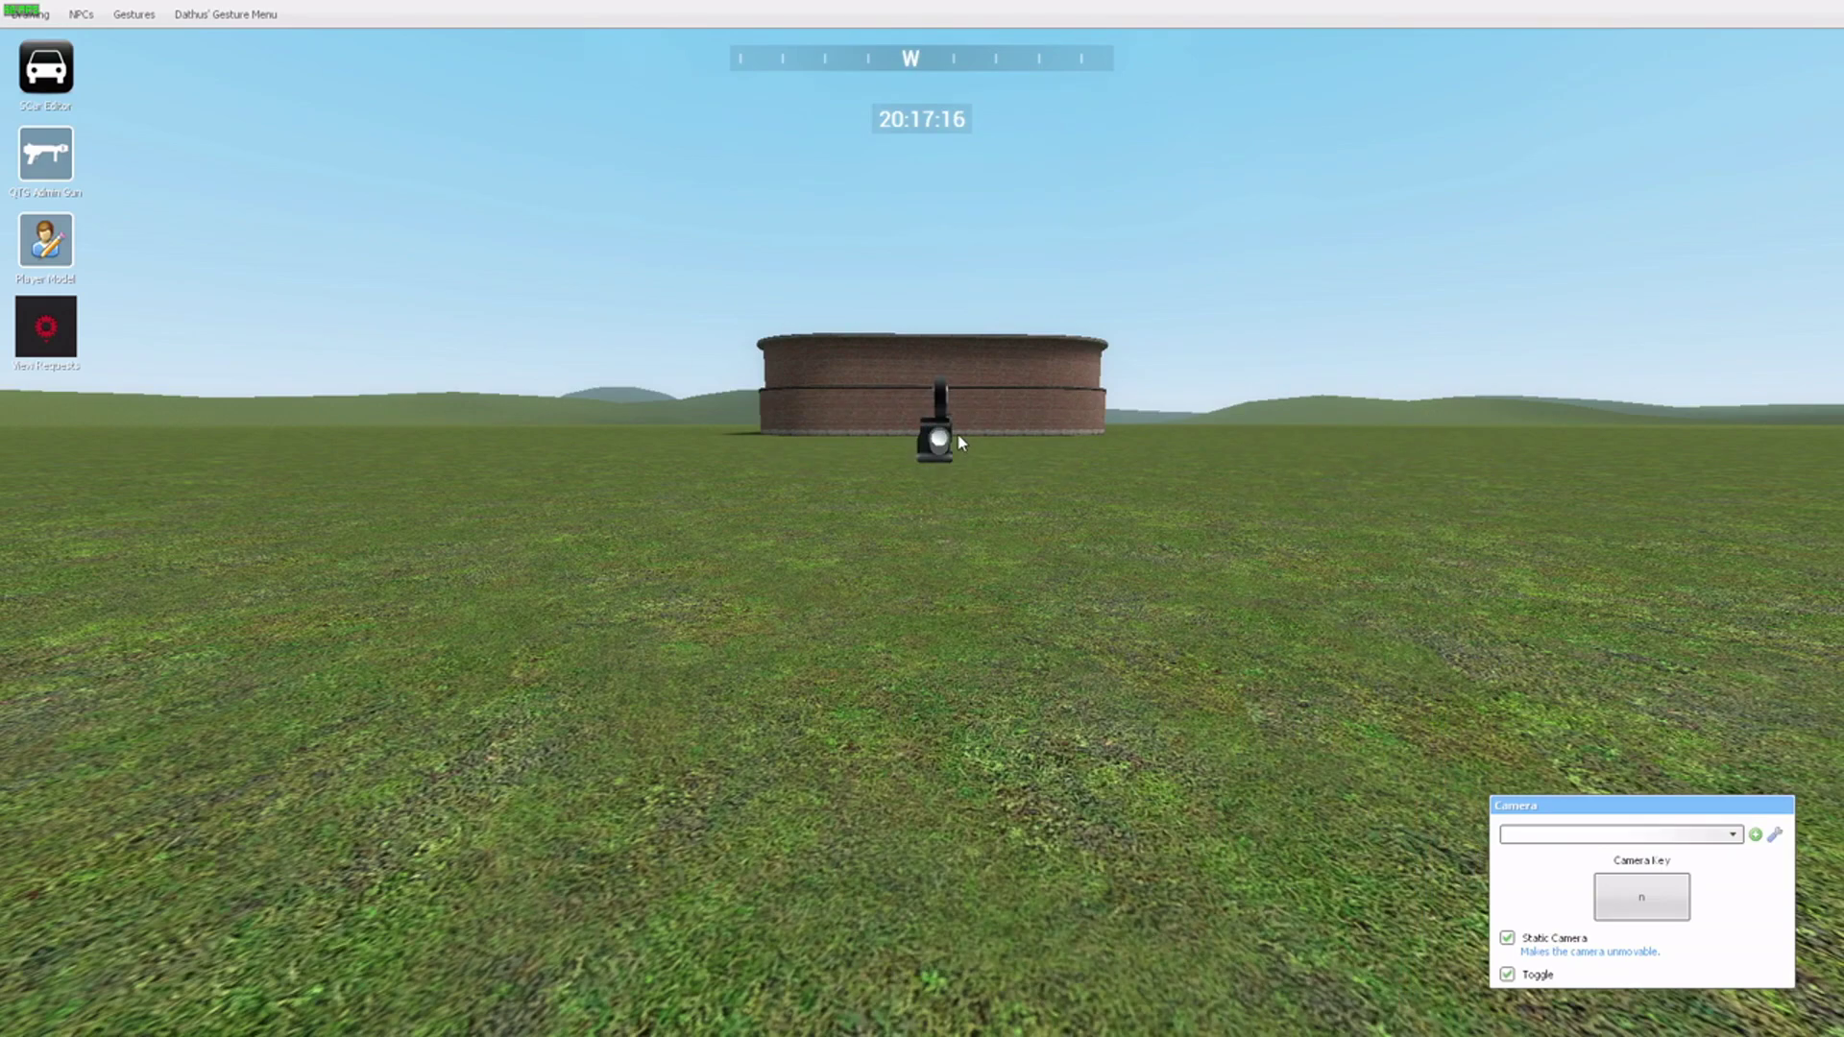
pyautogui.rightClick(938, 429)
pyautogui.click(1183, 553)
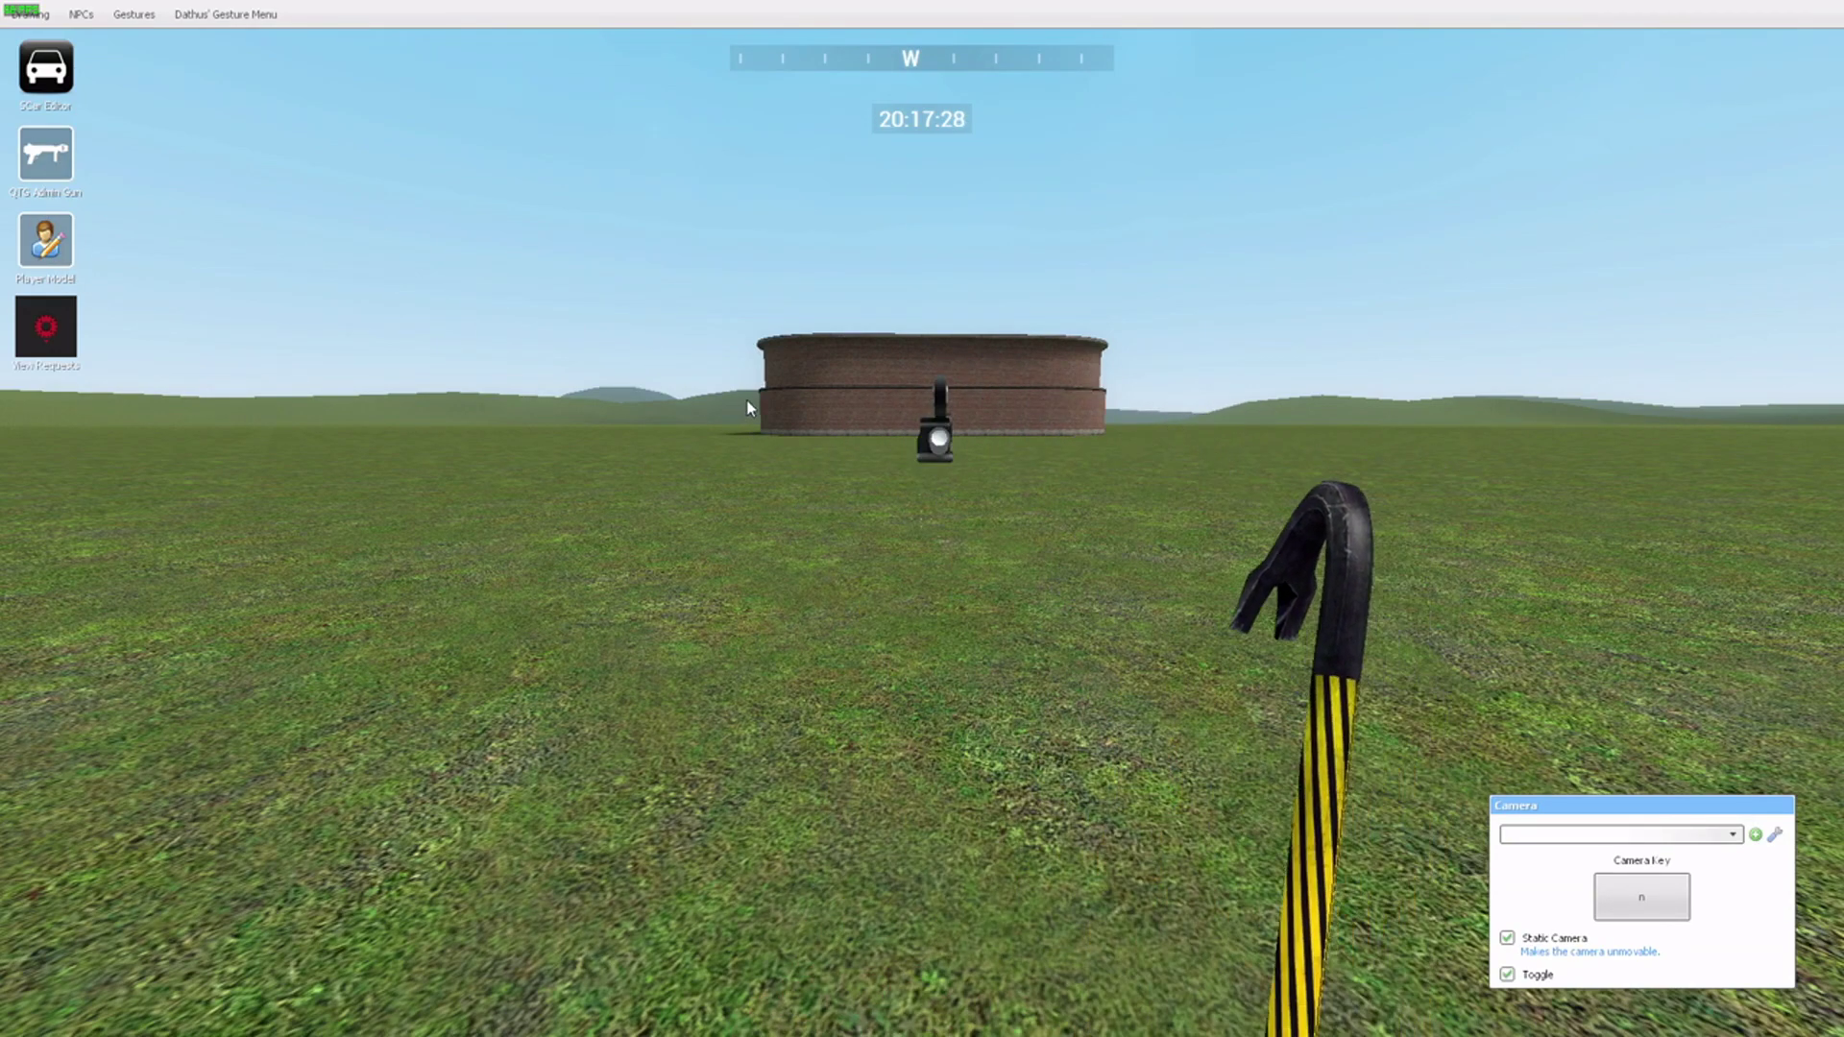
# Browse the models and colors in the Player Model Selector and choose the burnt, skinless corpse as the player model.
pyautogui.press('c')
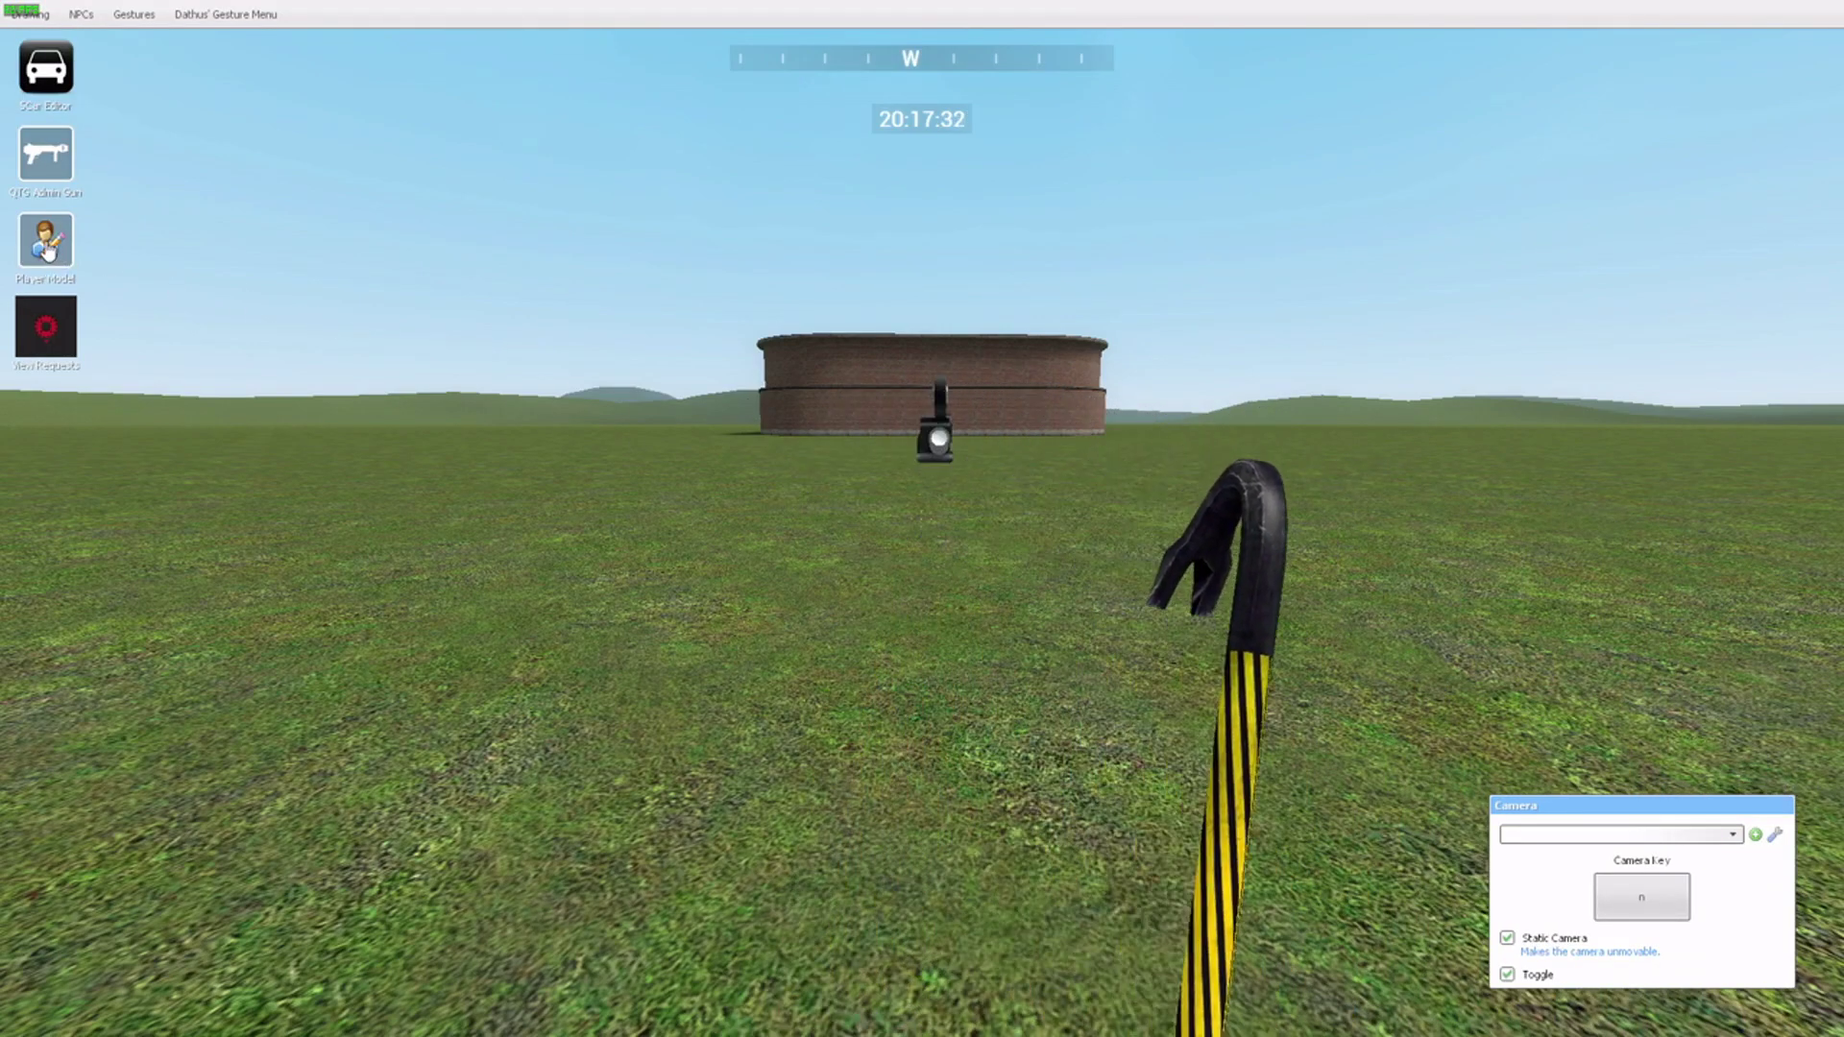
pyautogui.click(45, 251)
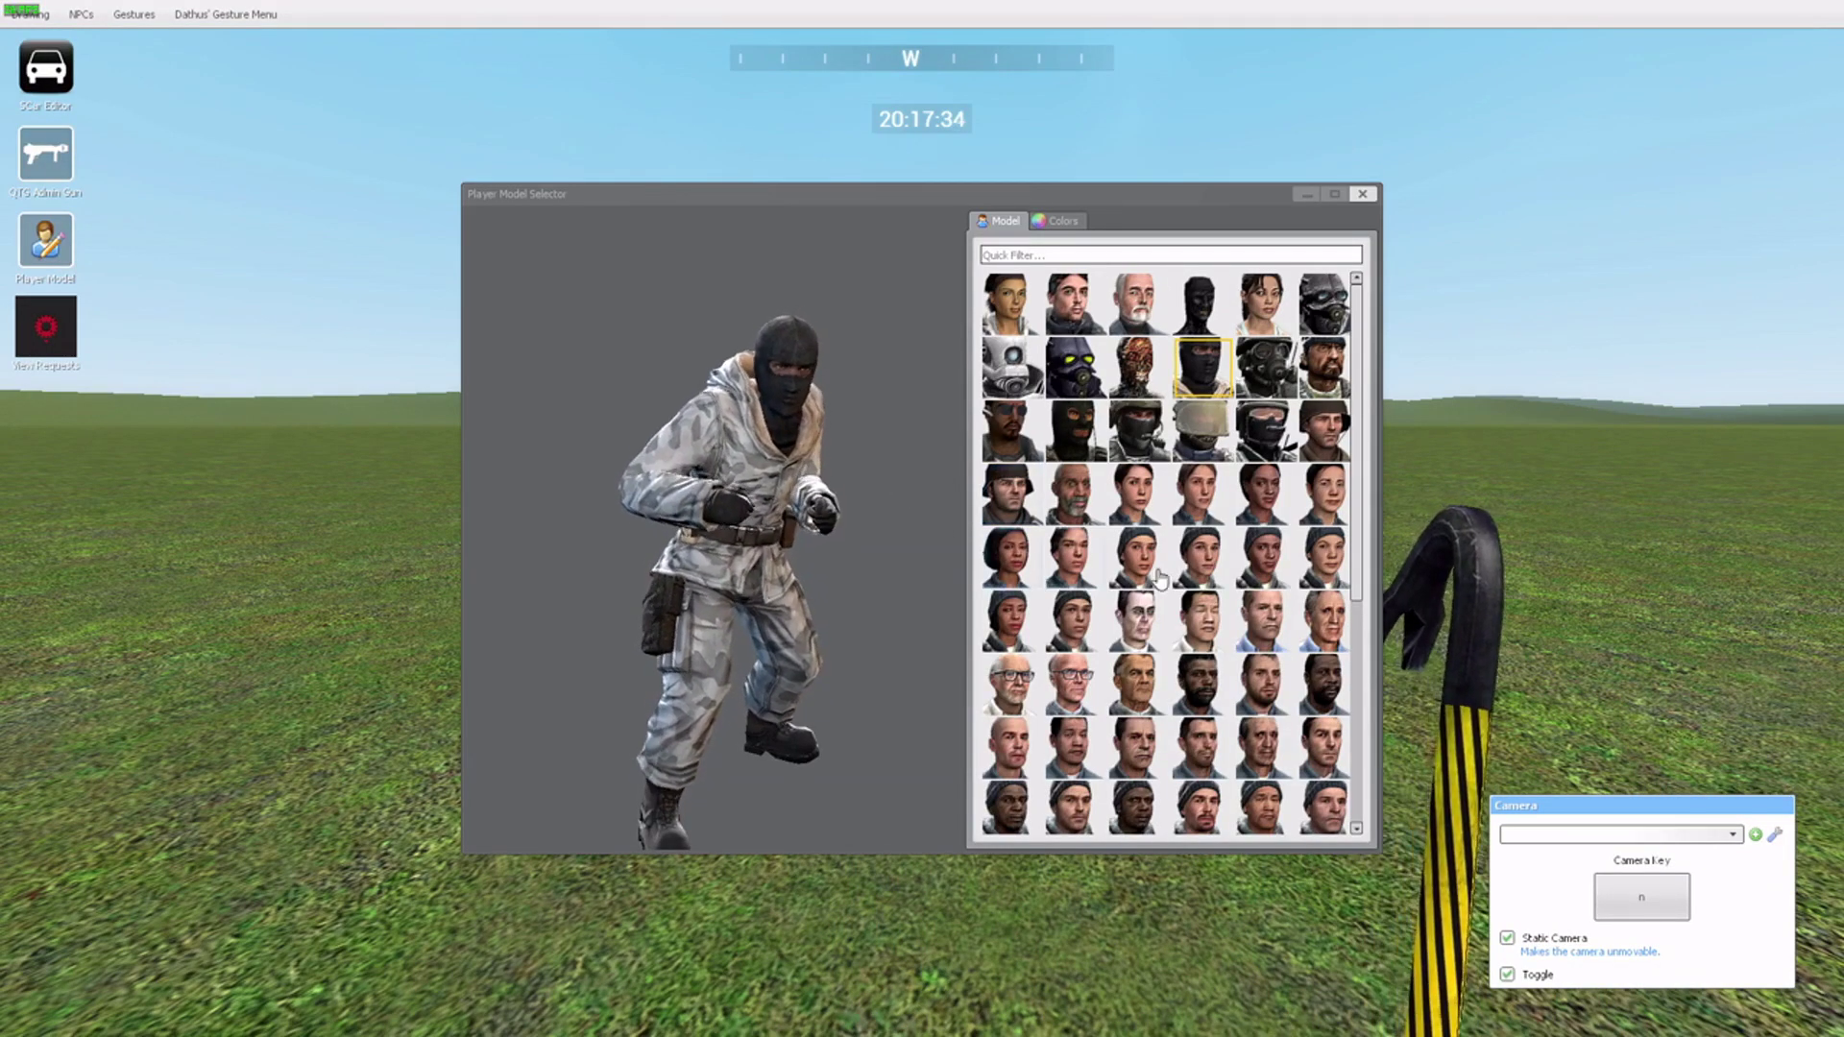
pyautogui.scroll(-8, 1152, 576)
pyautogui.scroll(8, 1153, 432)
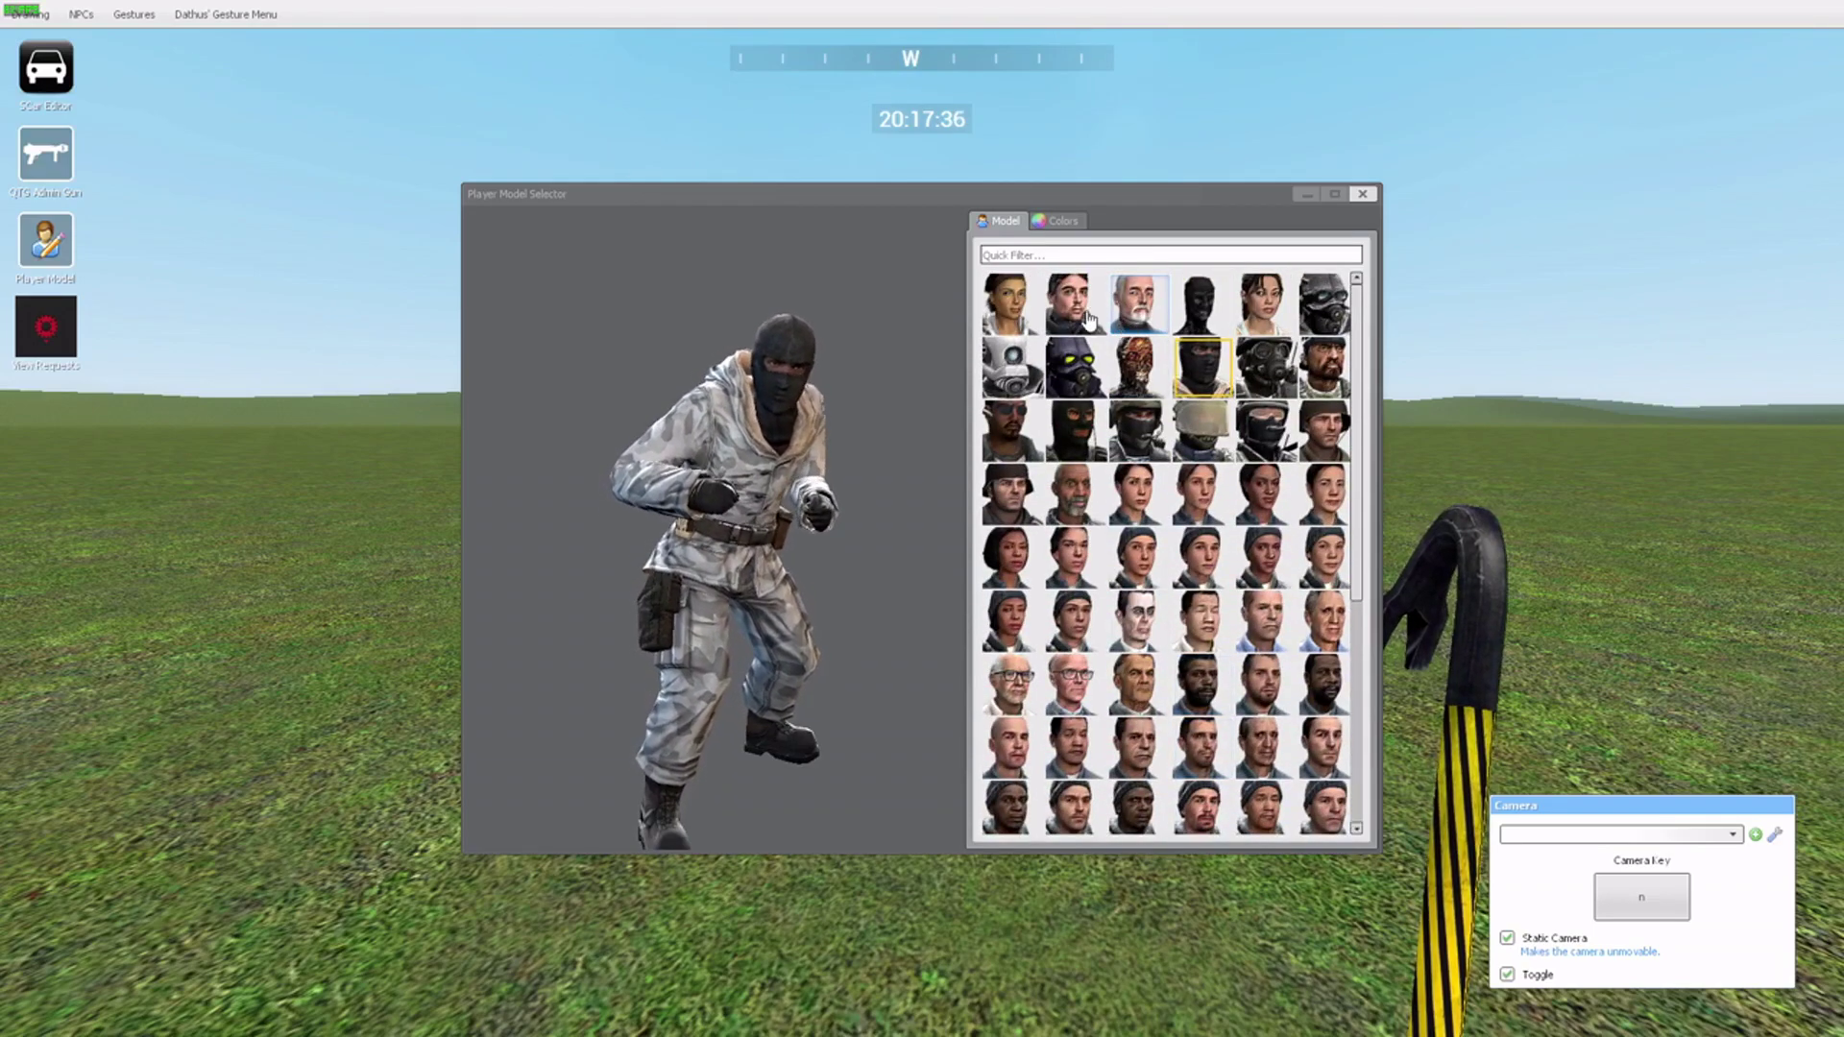
pyautogui.scroll(-1, 1124, 432)
pyautogui.scroll(-1, 1145, 595)
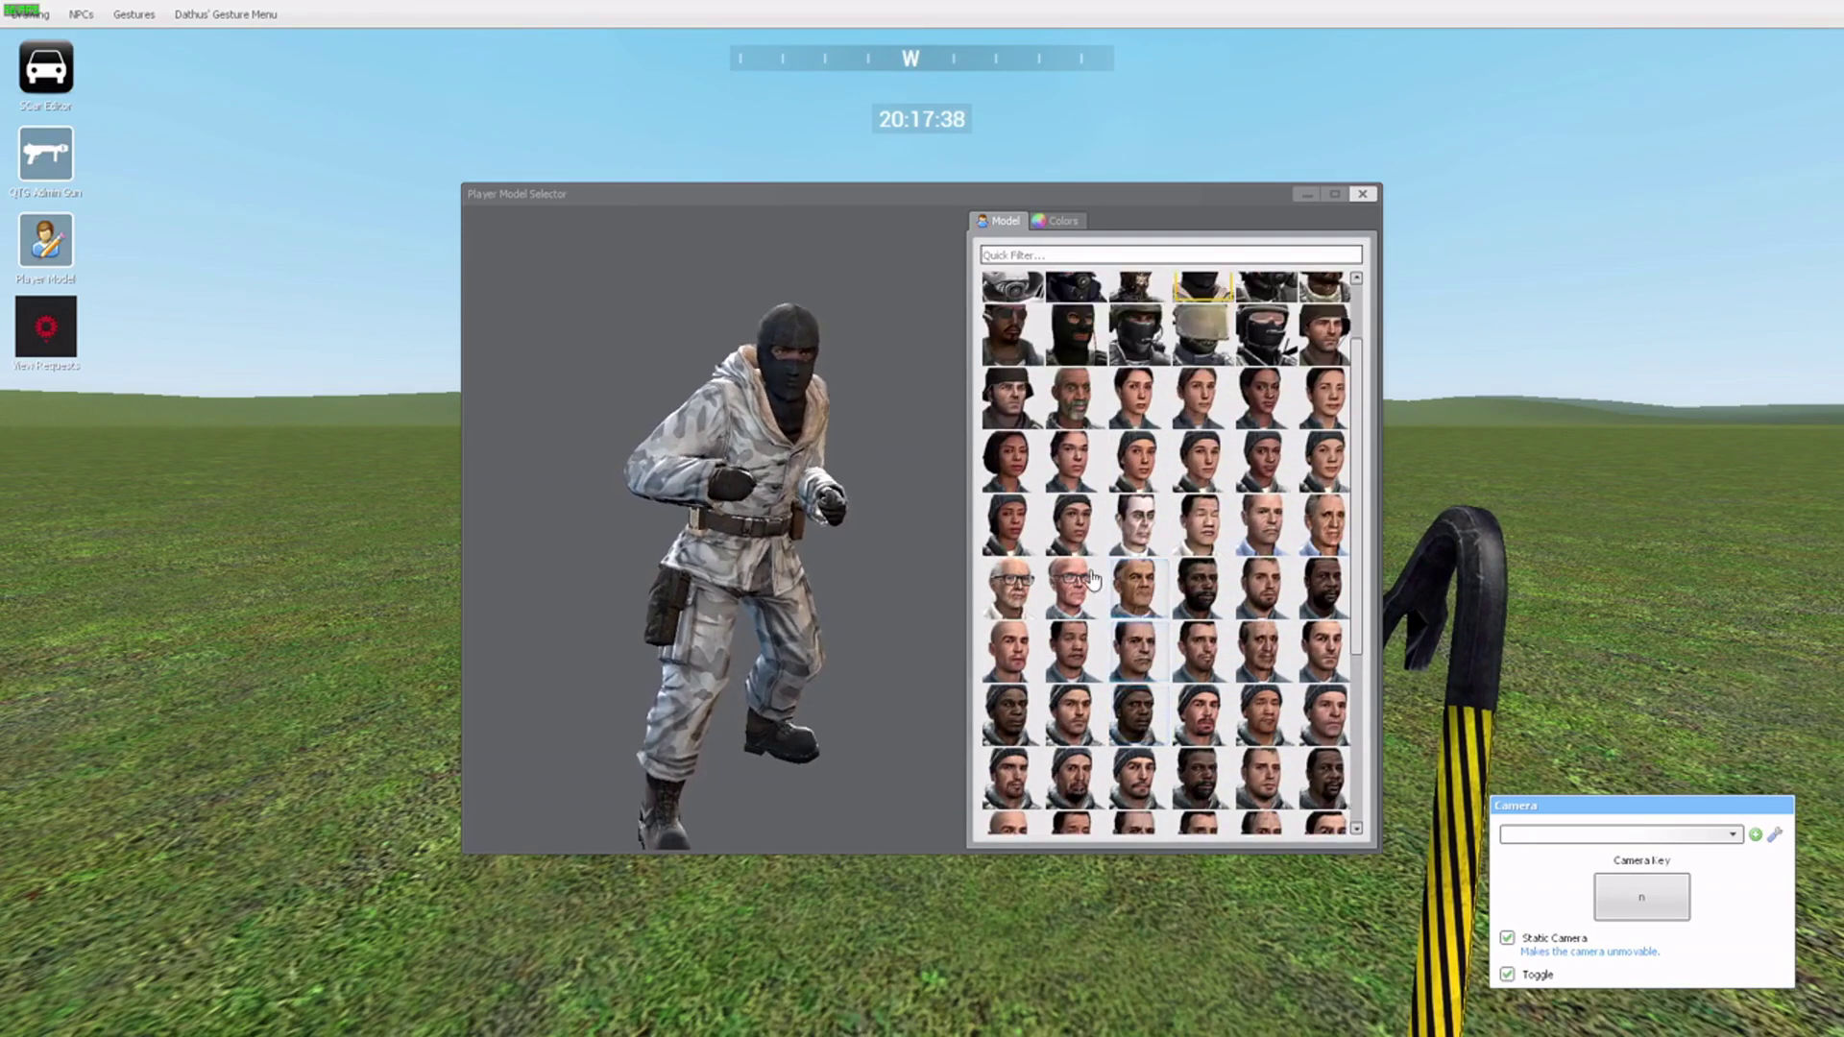
pyautogui.scroll(2, 1148, 519)
pyautogui.scroll(-4, 1157, 495)
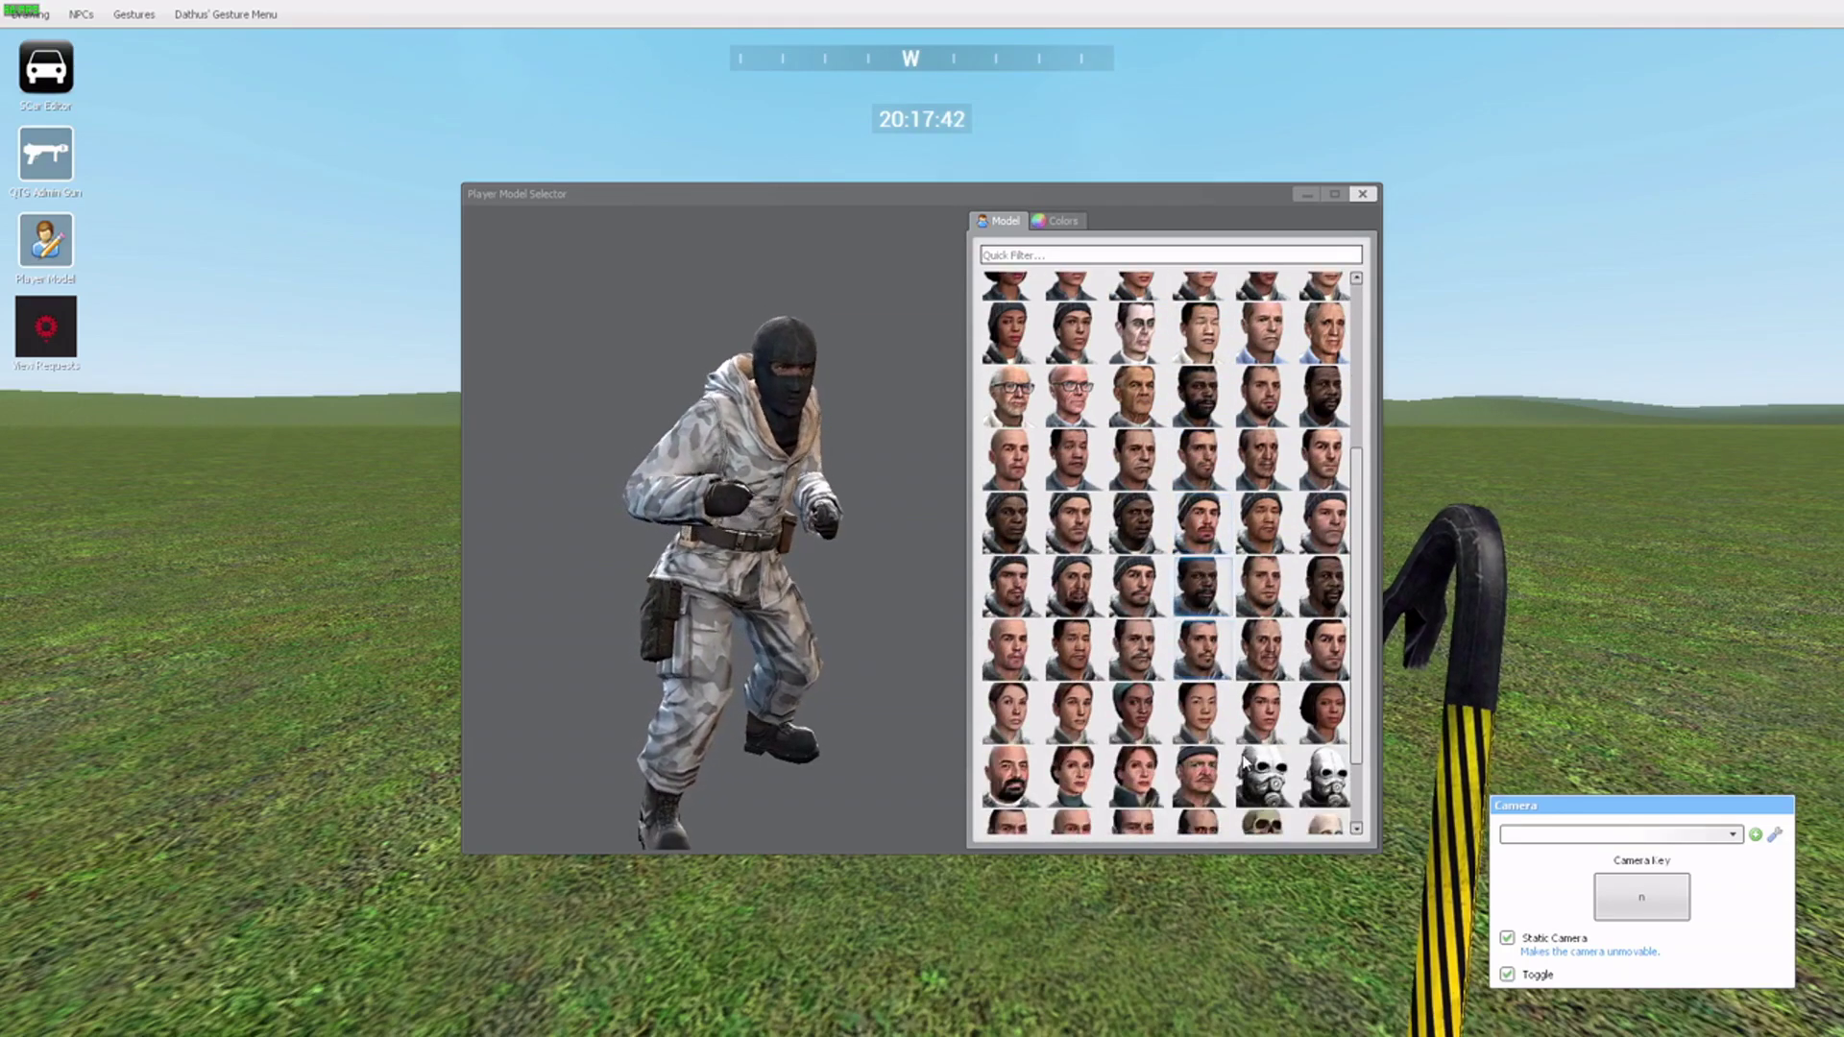
pyautogui.scroll(-2, 1201, 754)
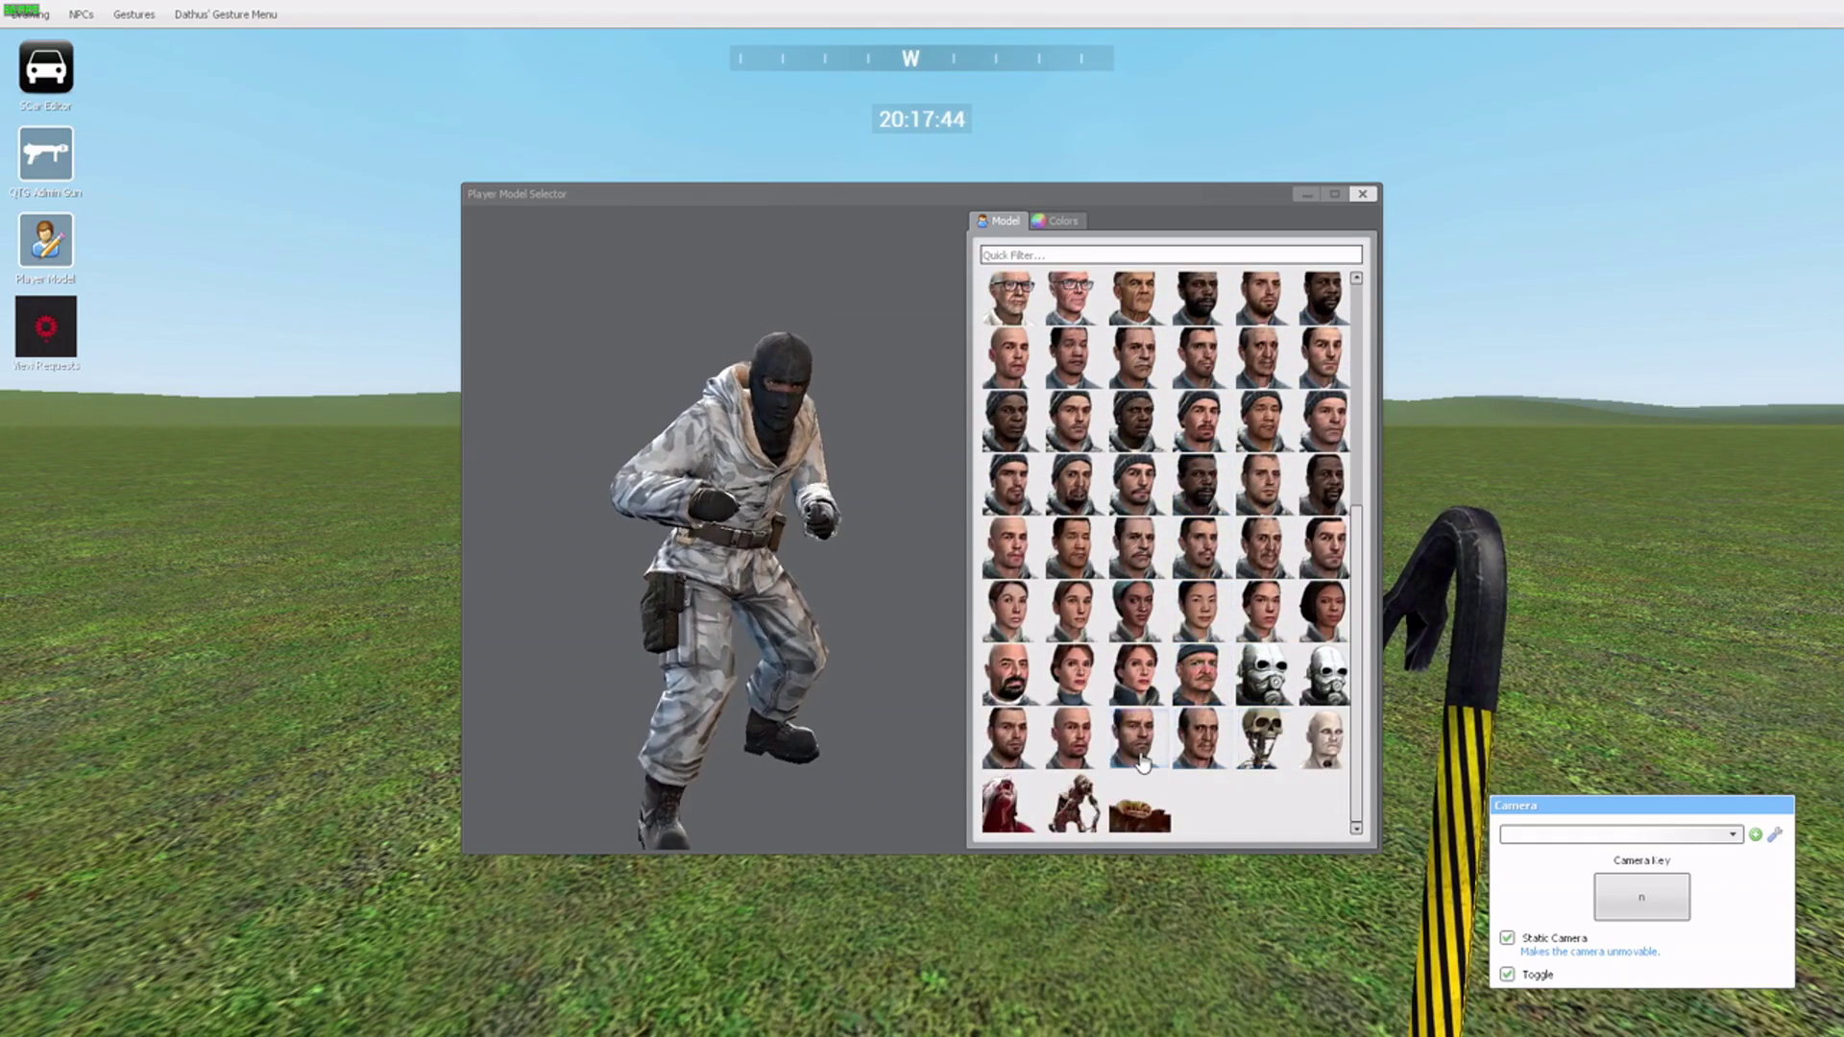
pyautogui.scroll(6, 1147, 624)
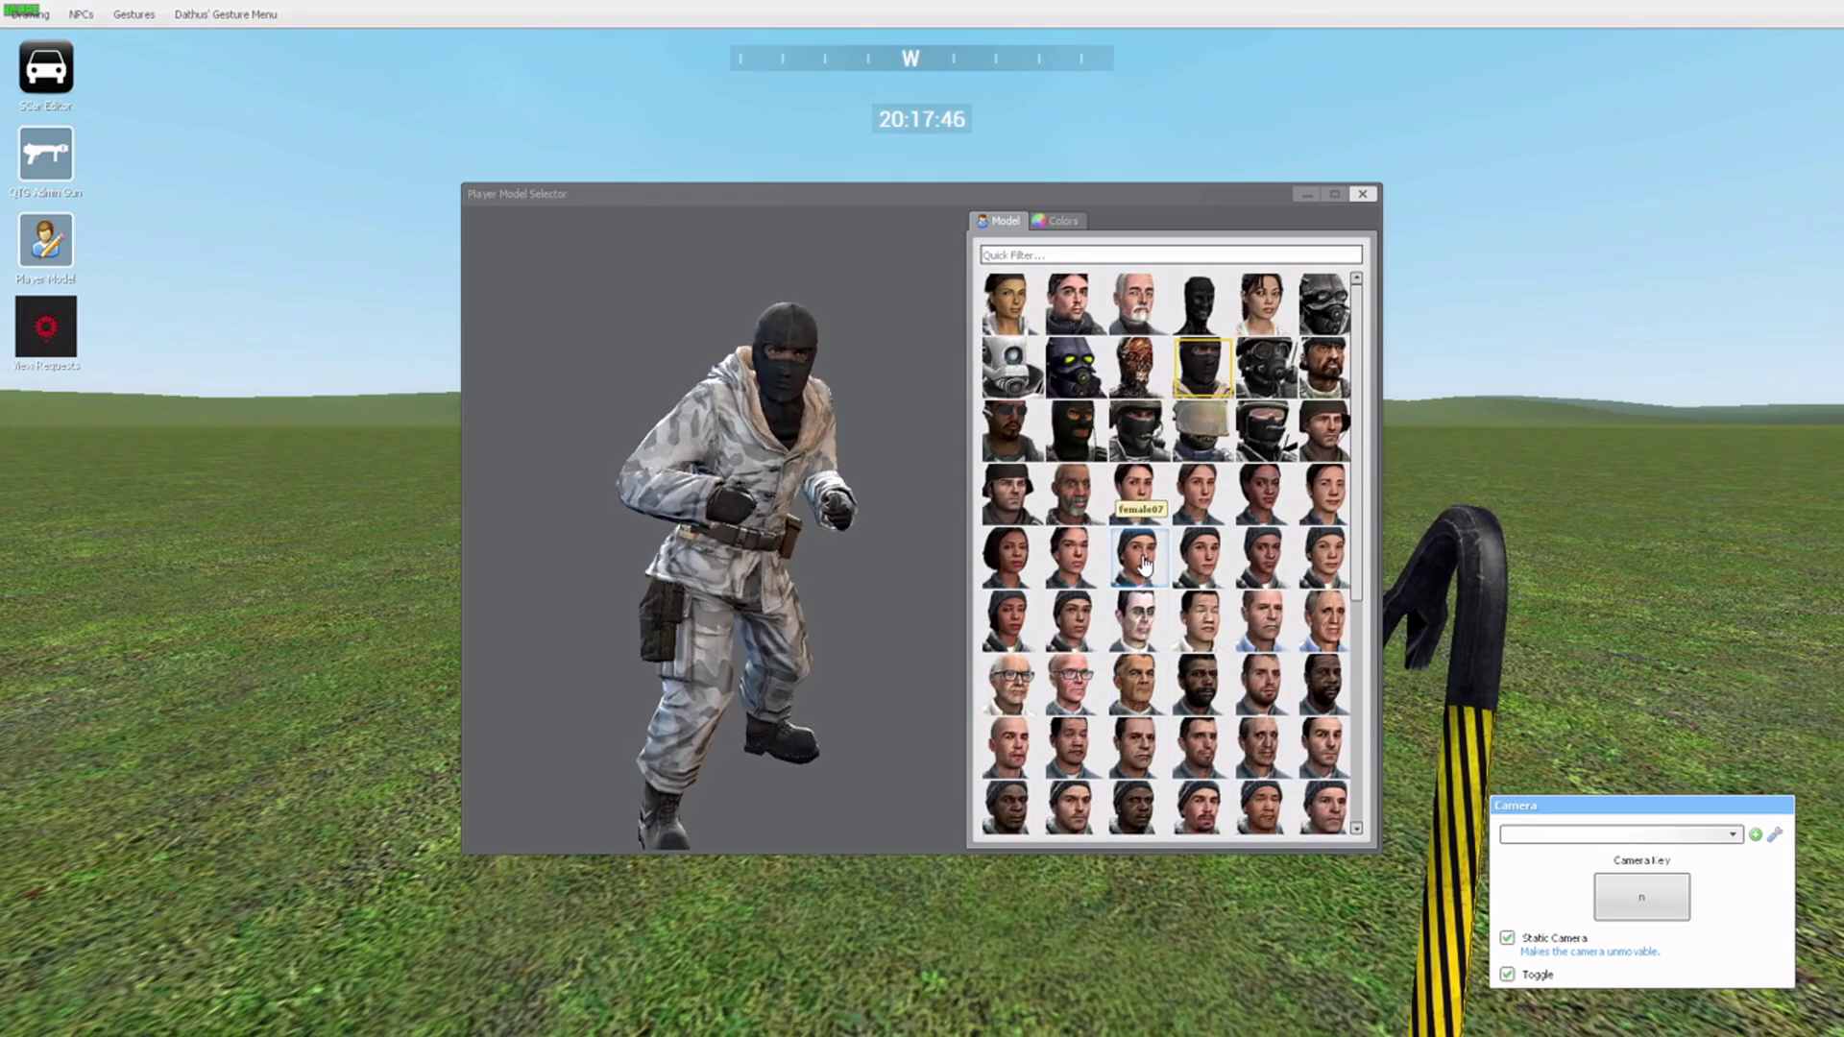
pyautogui.click(1062, 220)
pyautogui.click(1002, 220)
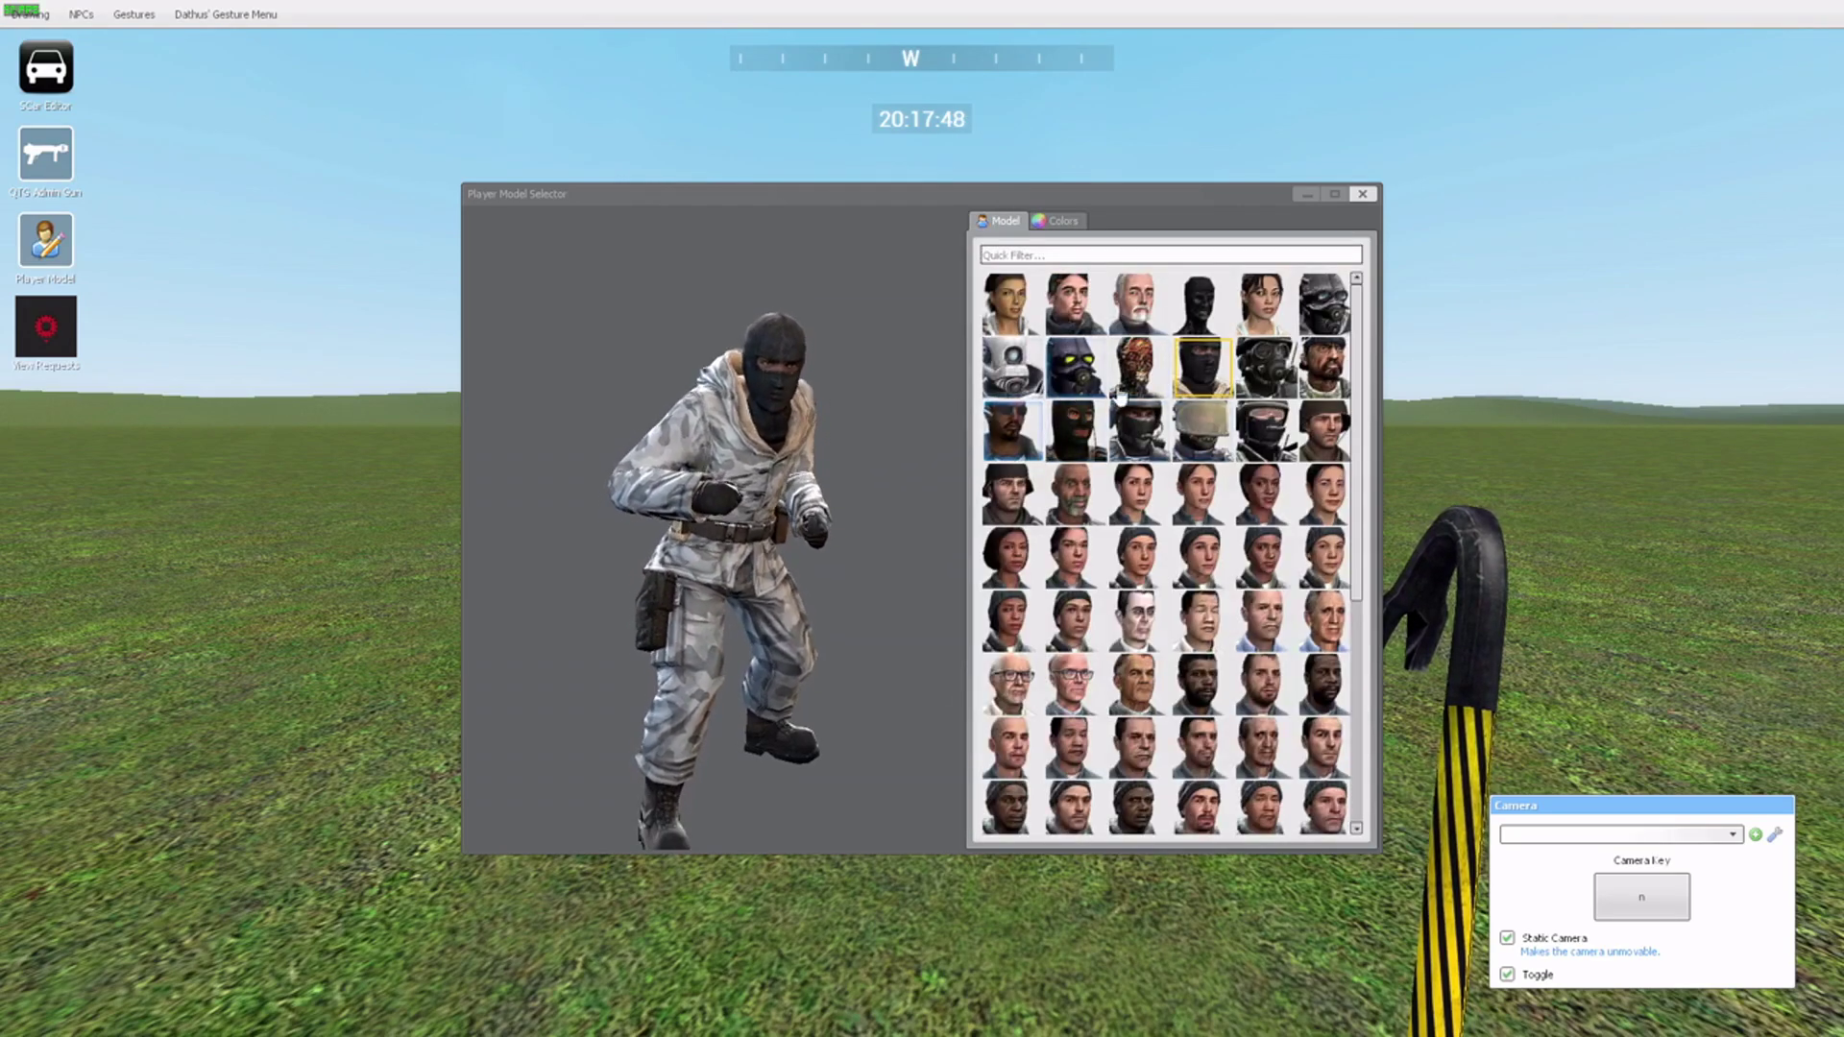
pyautogui.click(1136, 367)
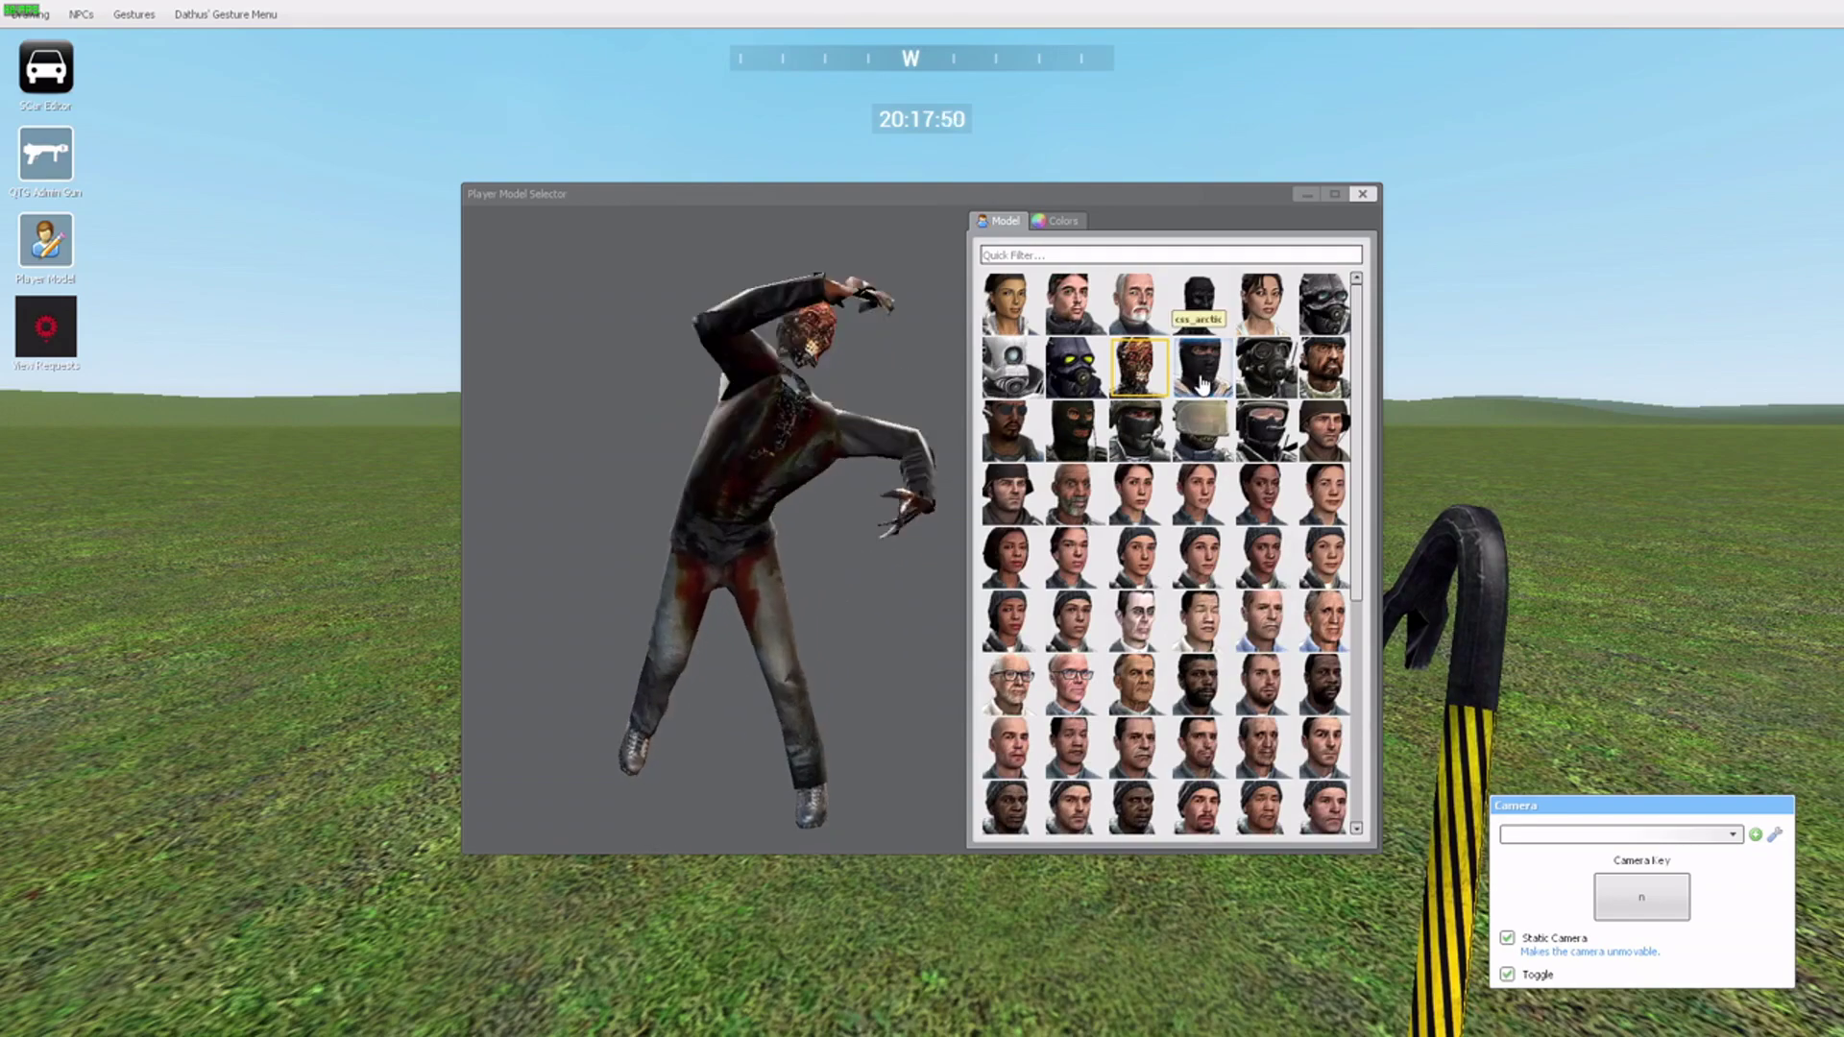
# Try the alyx, corpse and css_swat player models among the first rows of the model list.
pyautogui.click(1018, 314)
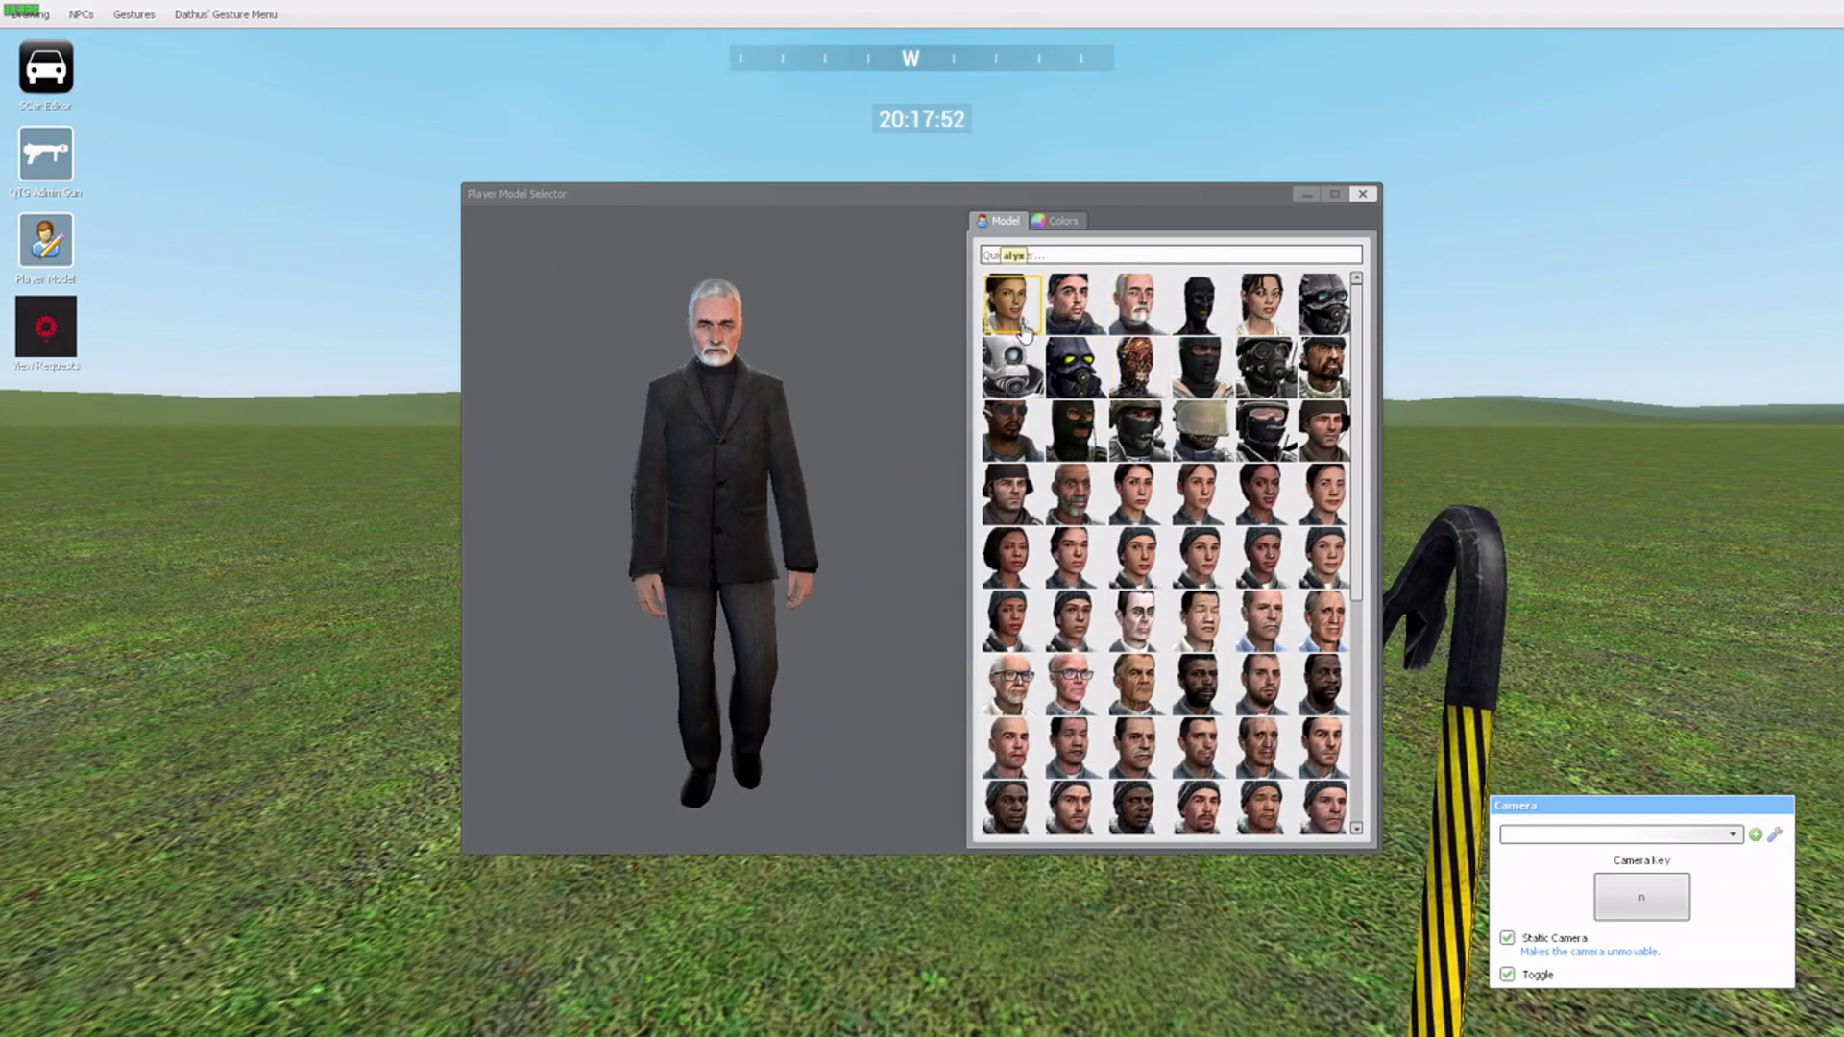
pyautogui.click(1013, 377)
pyautogui.click(1140, 384)
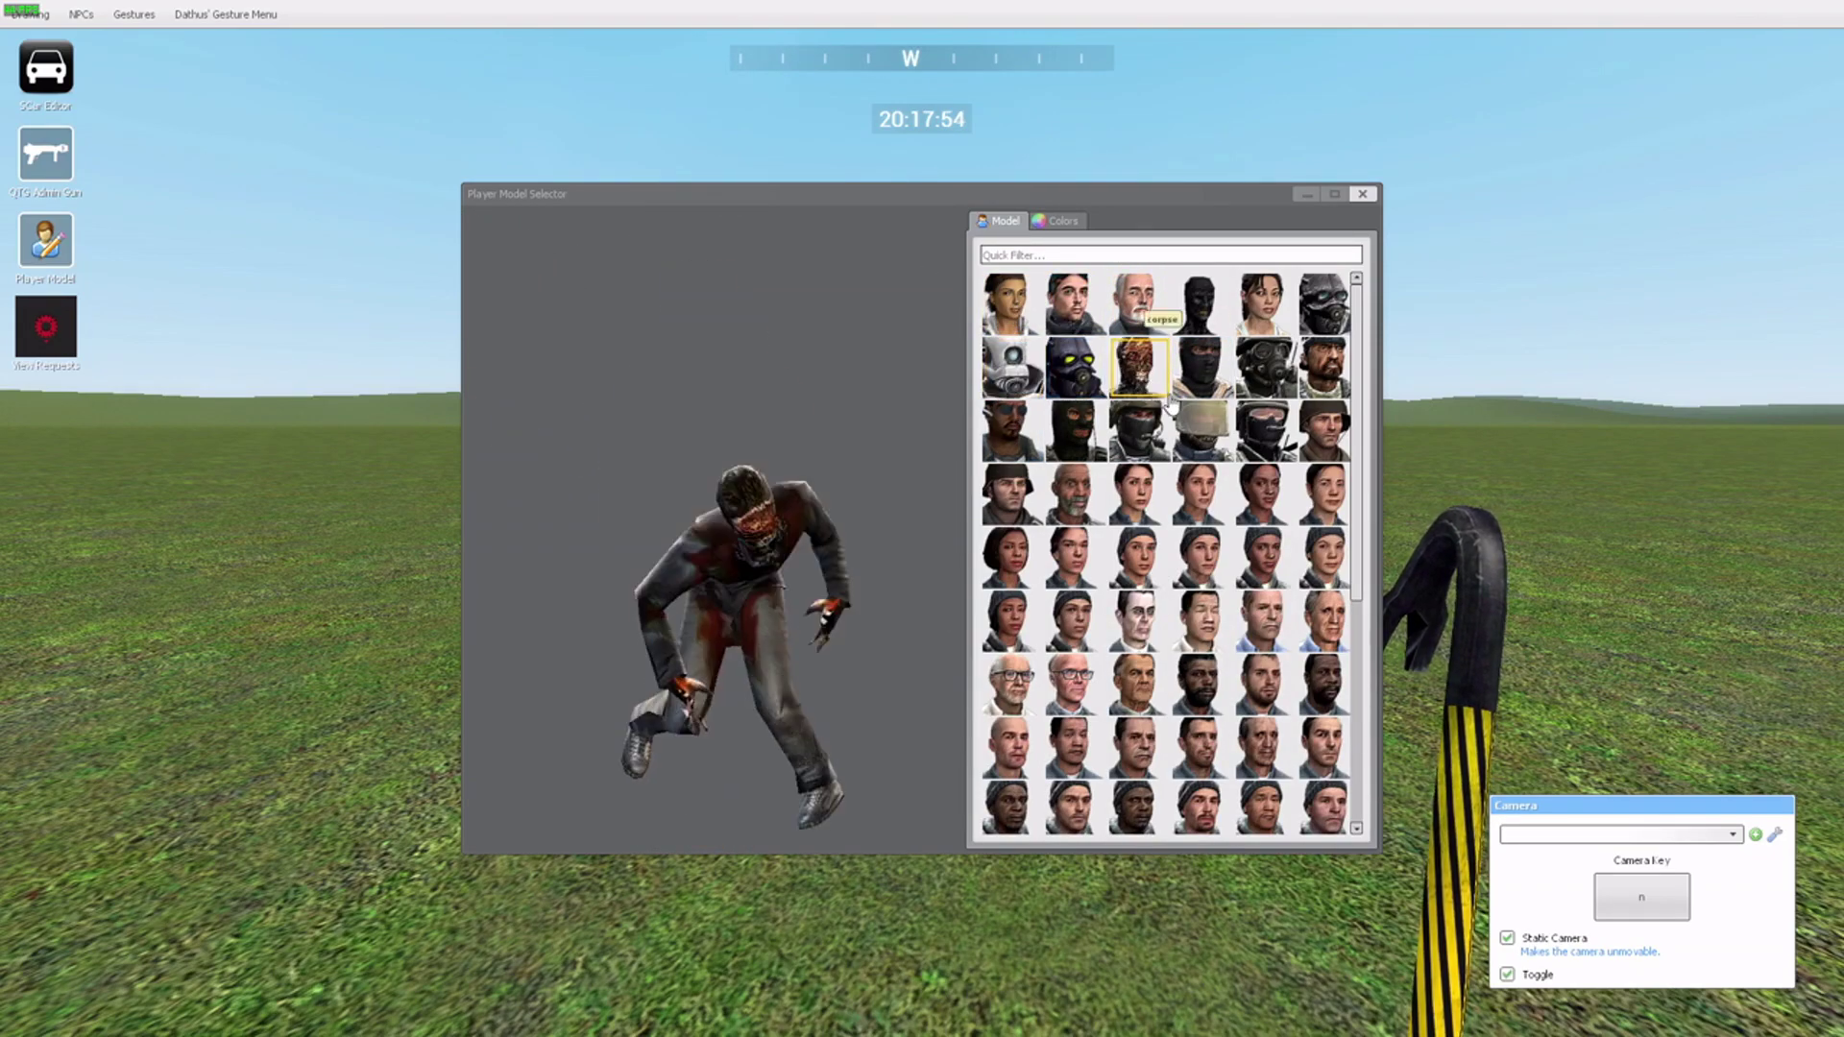
pyautogui.click(1136, 430)
pyautogui.click(1050, 449)
pyautogui.click(1008, 437)
pyautogui.click(1197, 454)
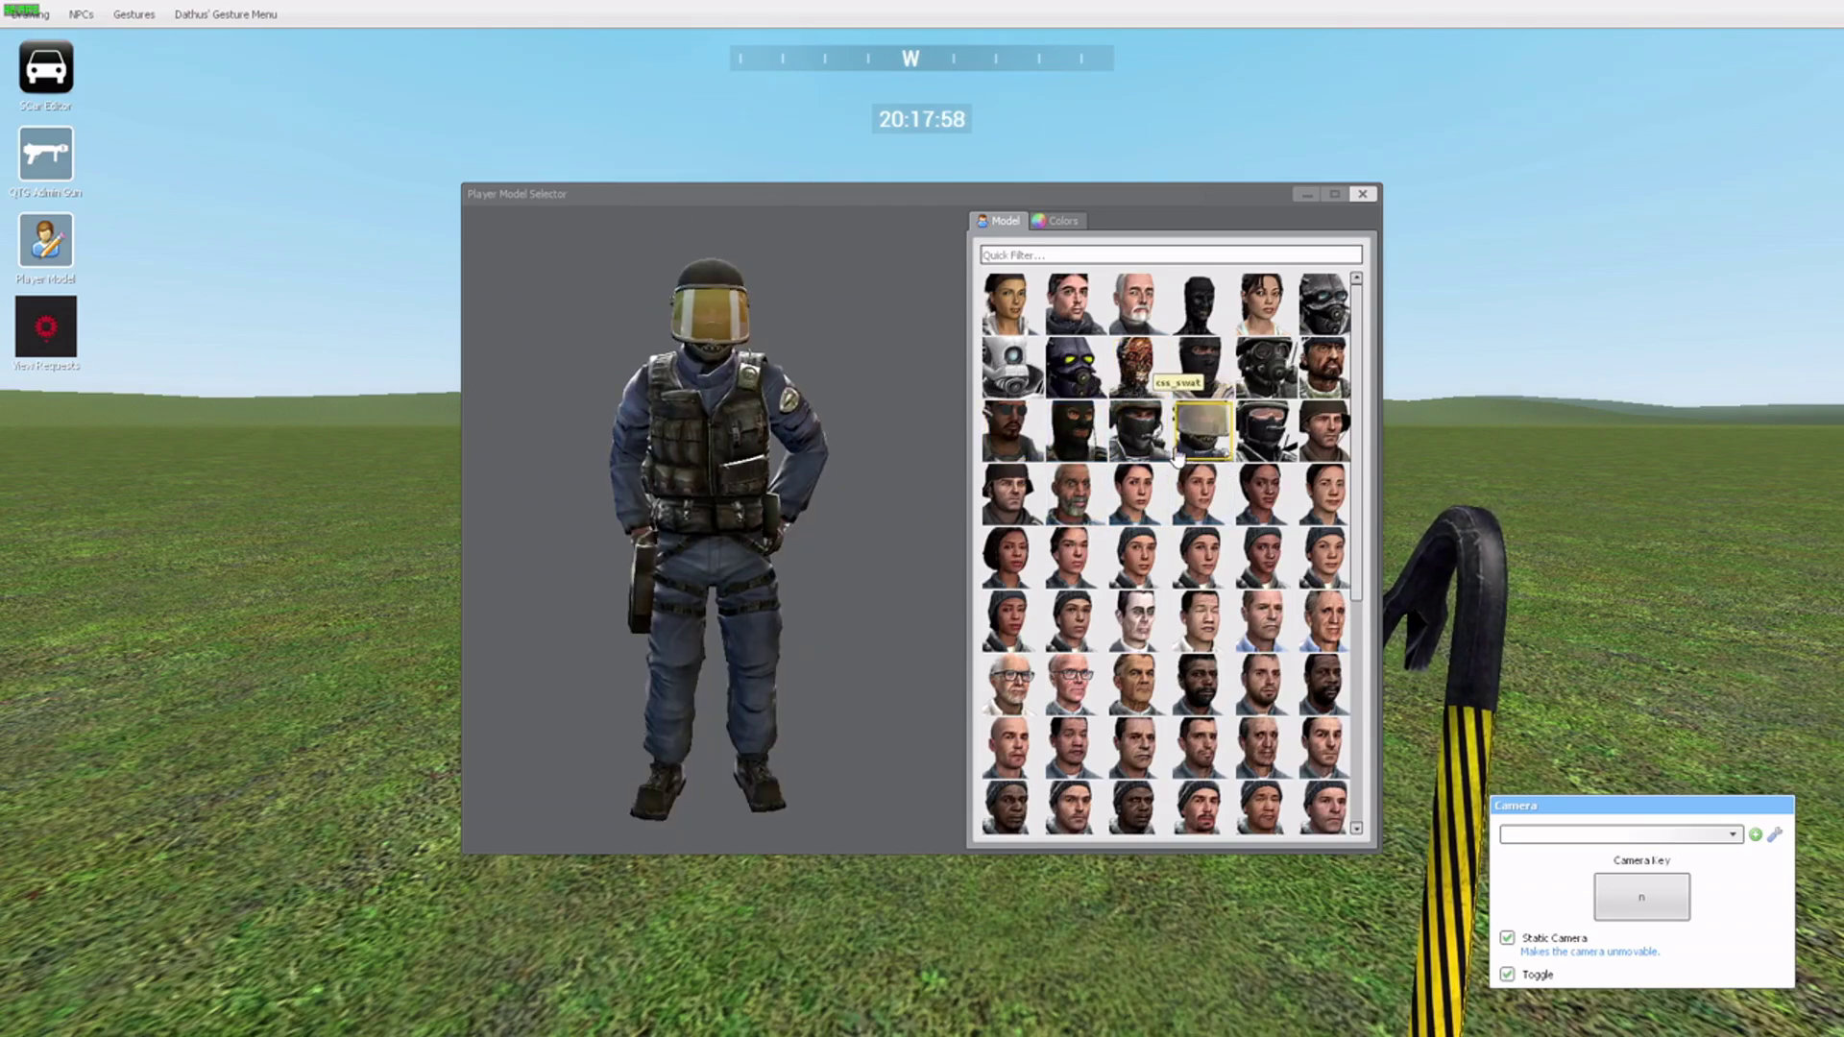
# Try the skeleton, the bald bearded man and the mustached man in a beanie from the end of the model list.
pyautogui.scroll(-5, 1153, 672)
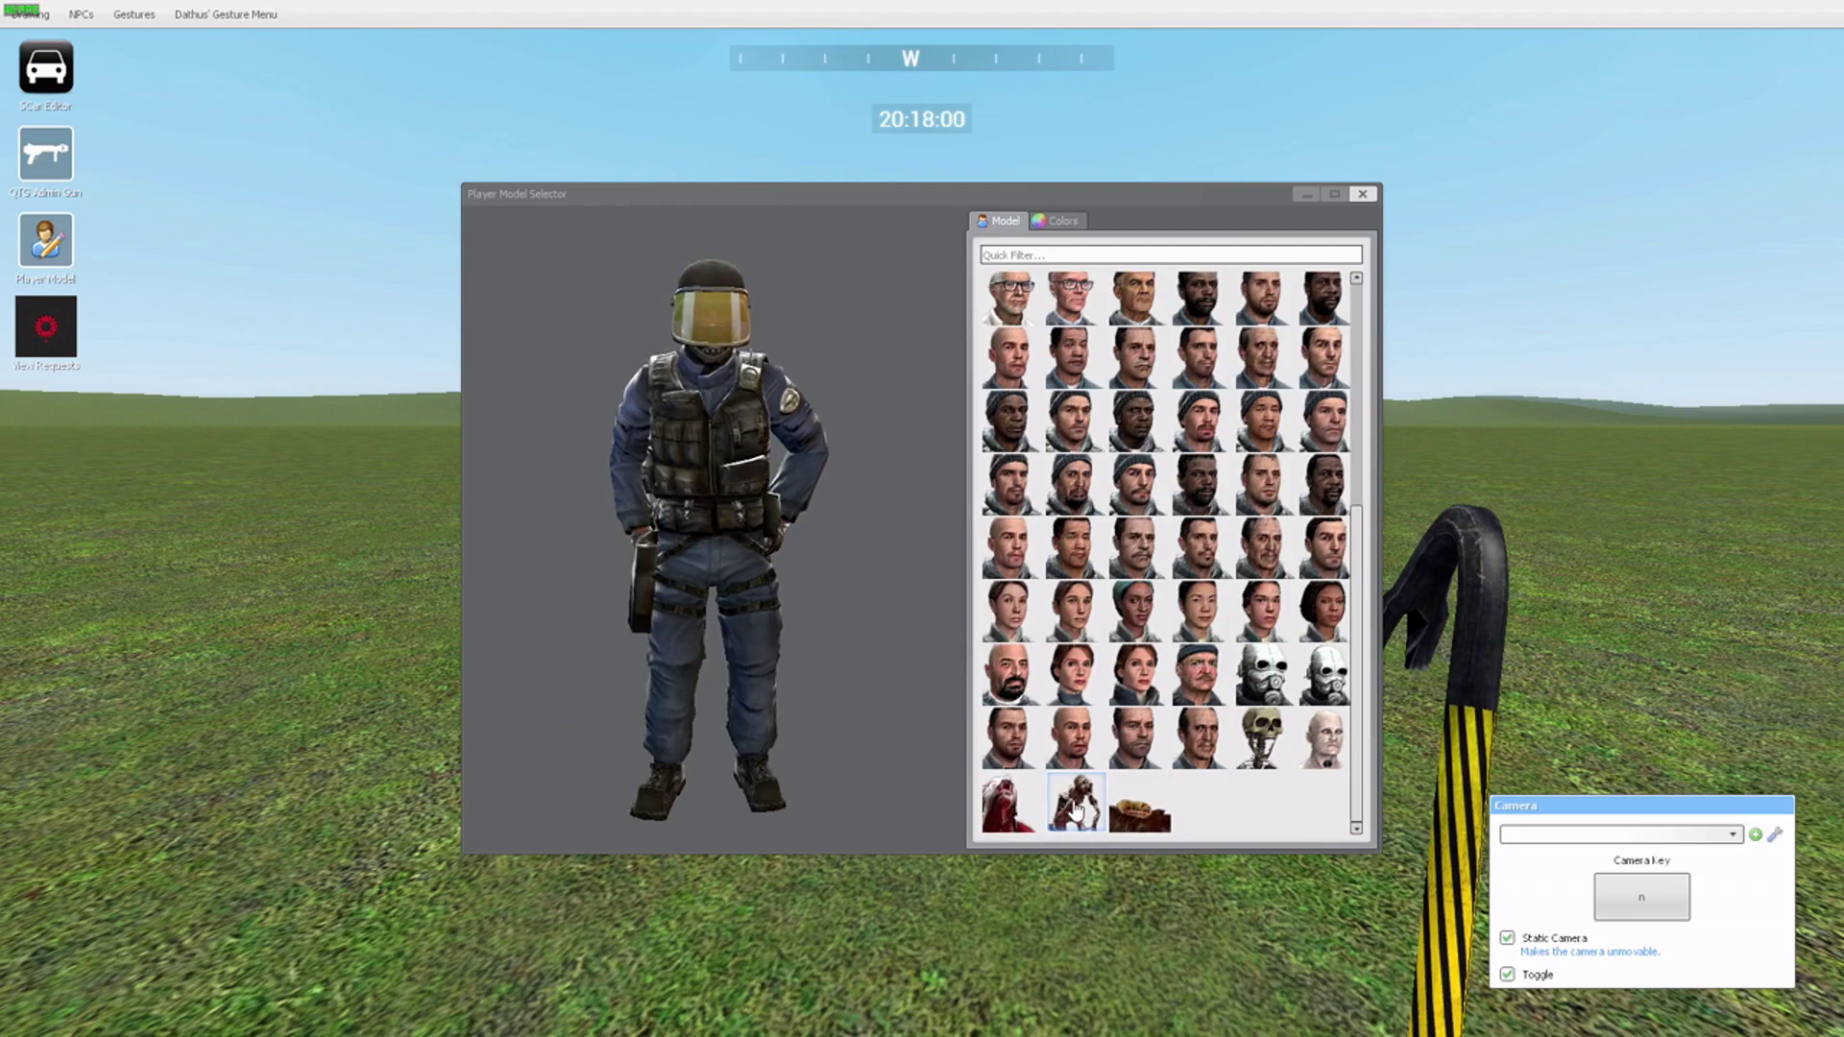
pyautogui.click(1009, 805)
pyautogui.click(1266, 737)
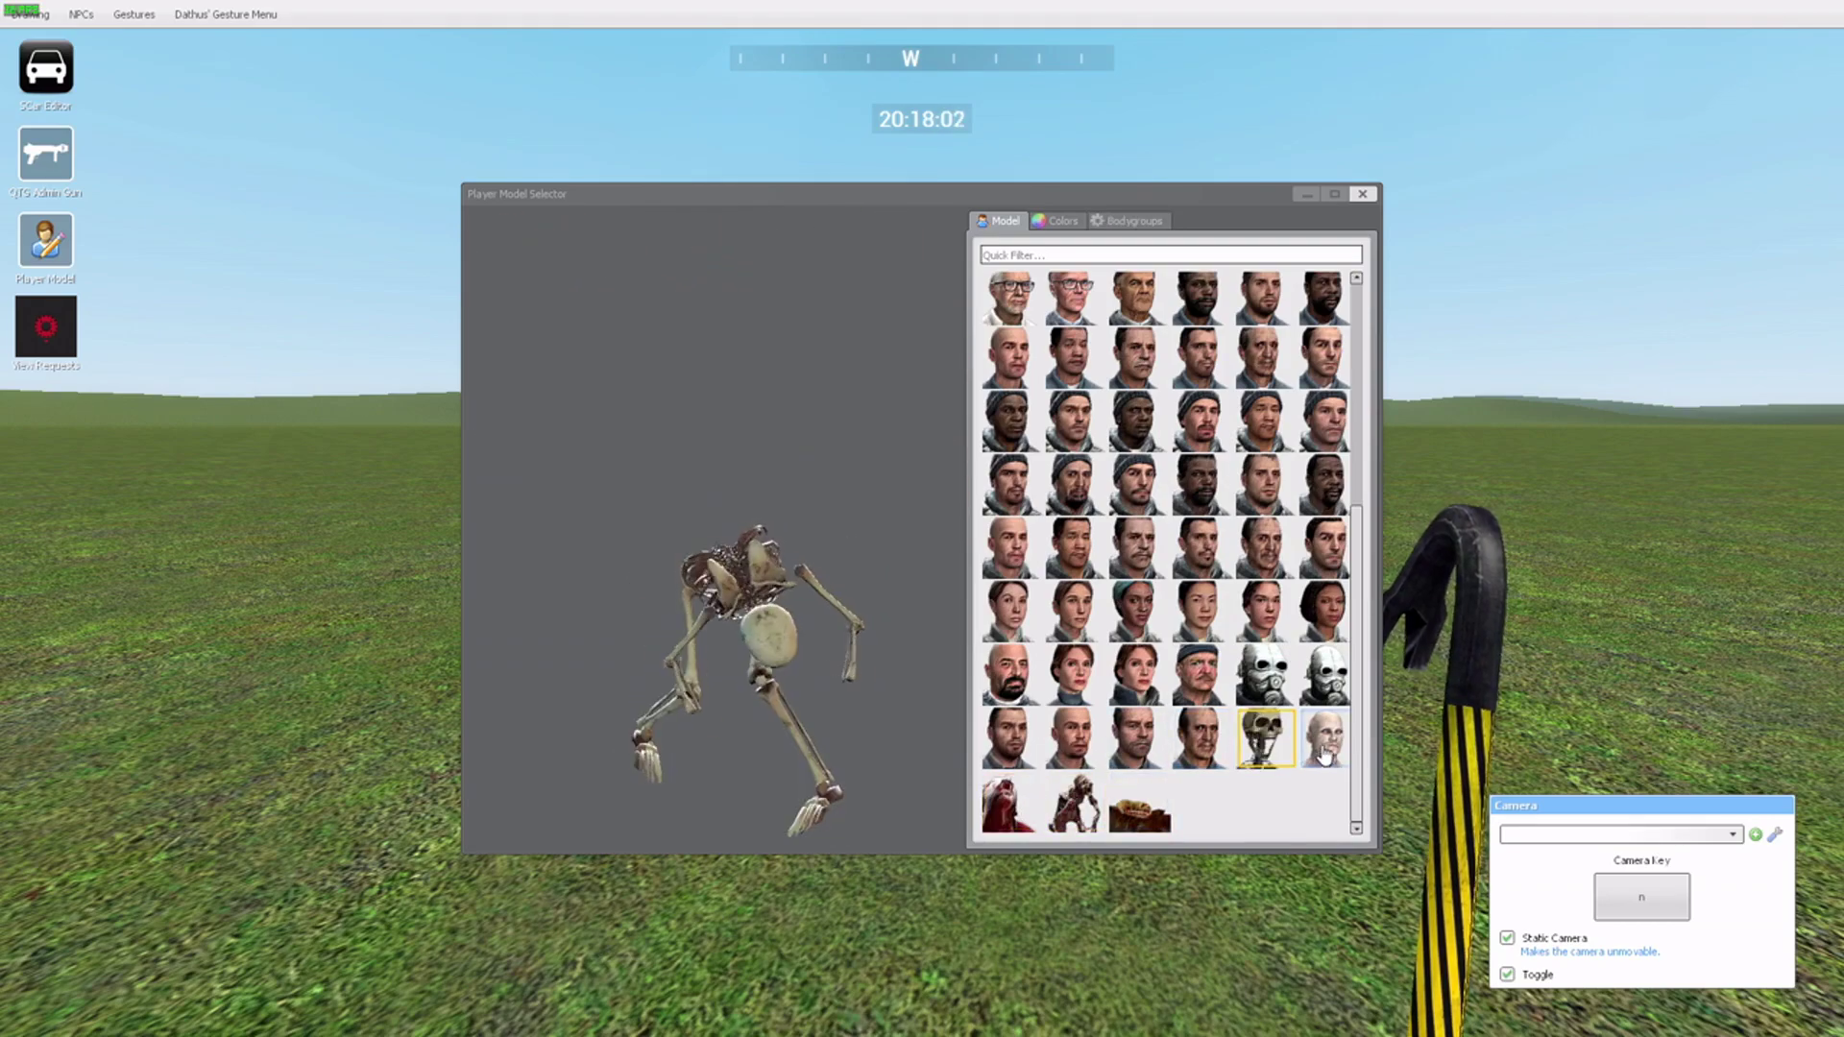
pyautogui.click(1268, 675)
pyautogui.click(1191, 680)
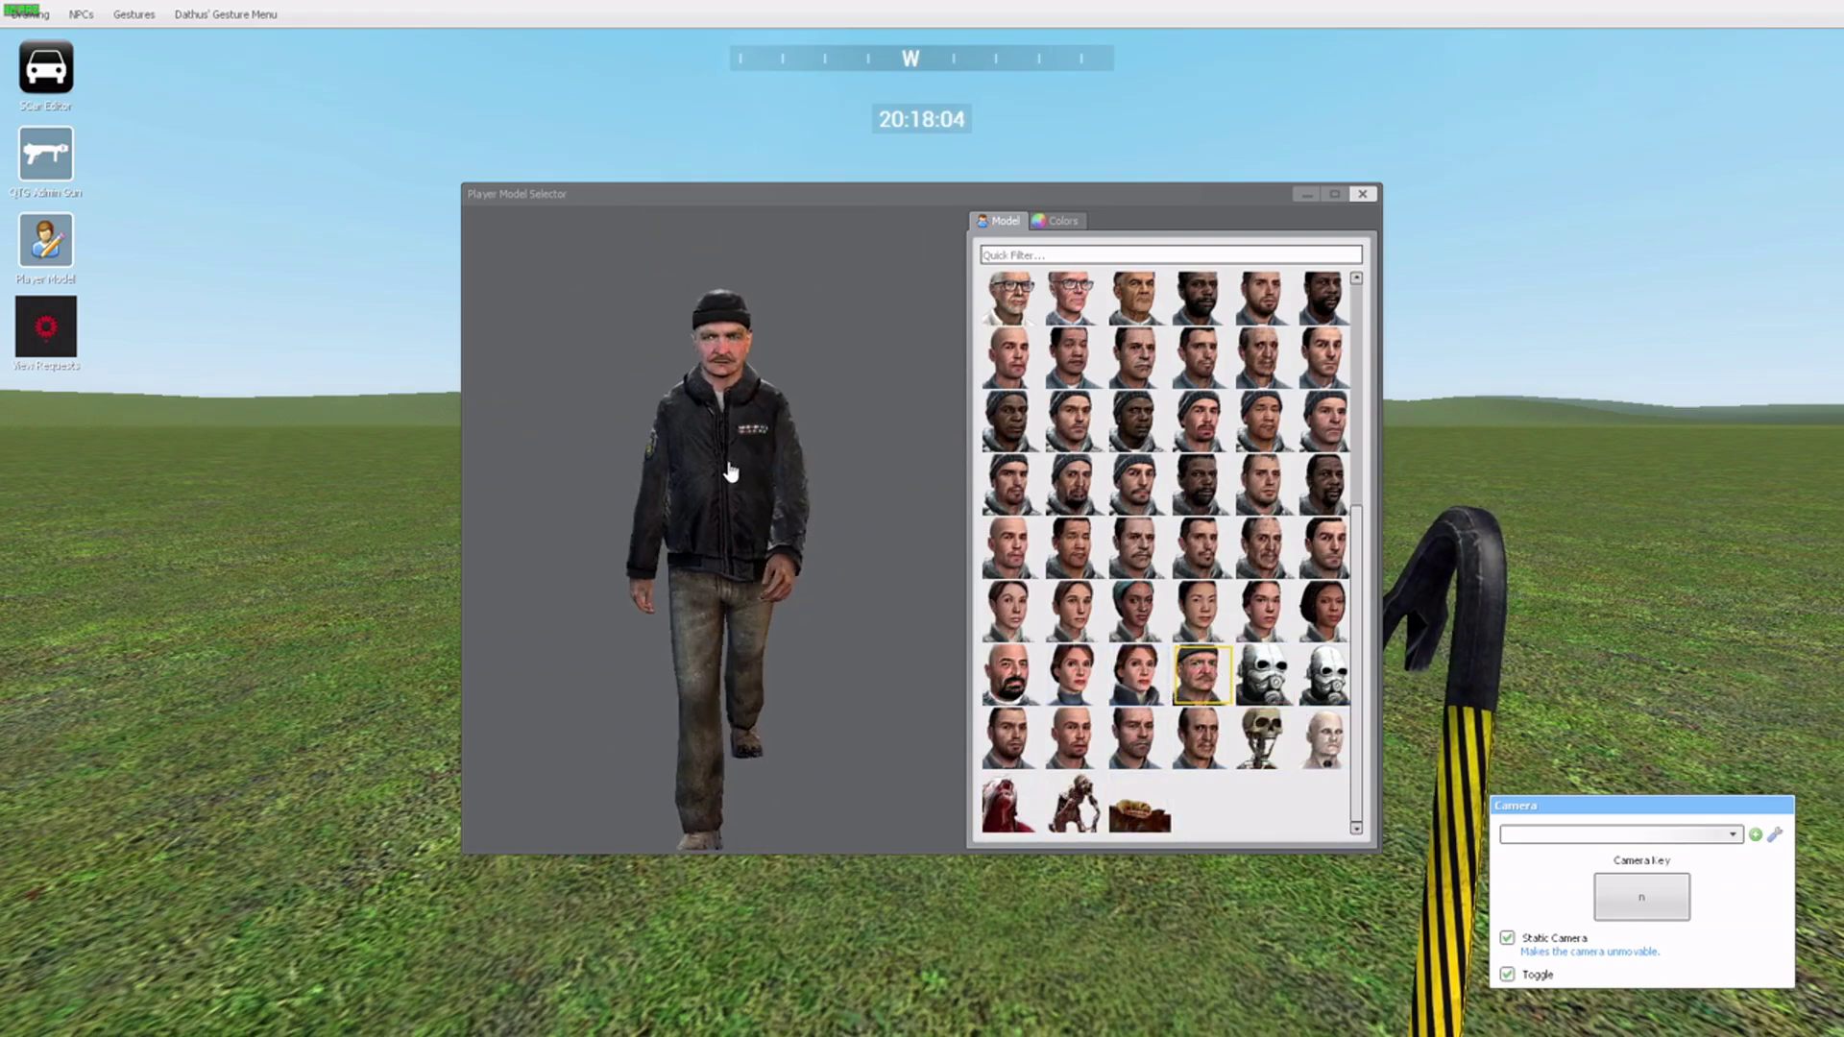
pyautogui.click(1015, 680)
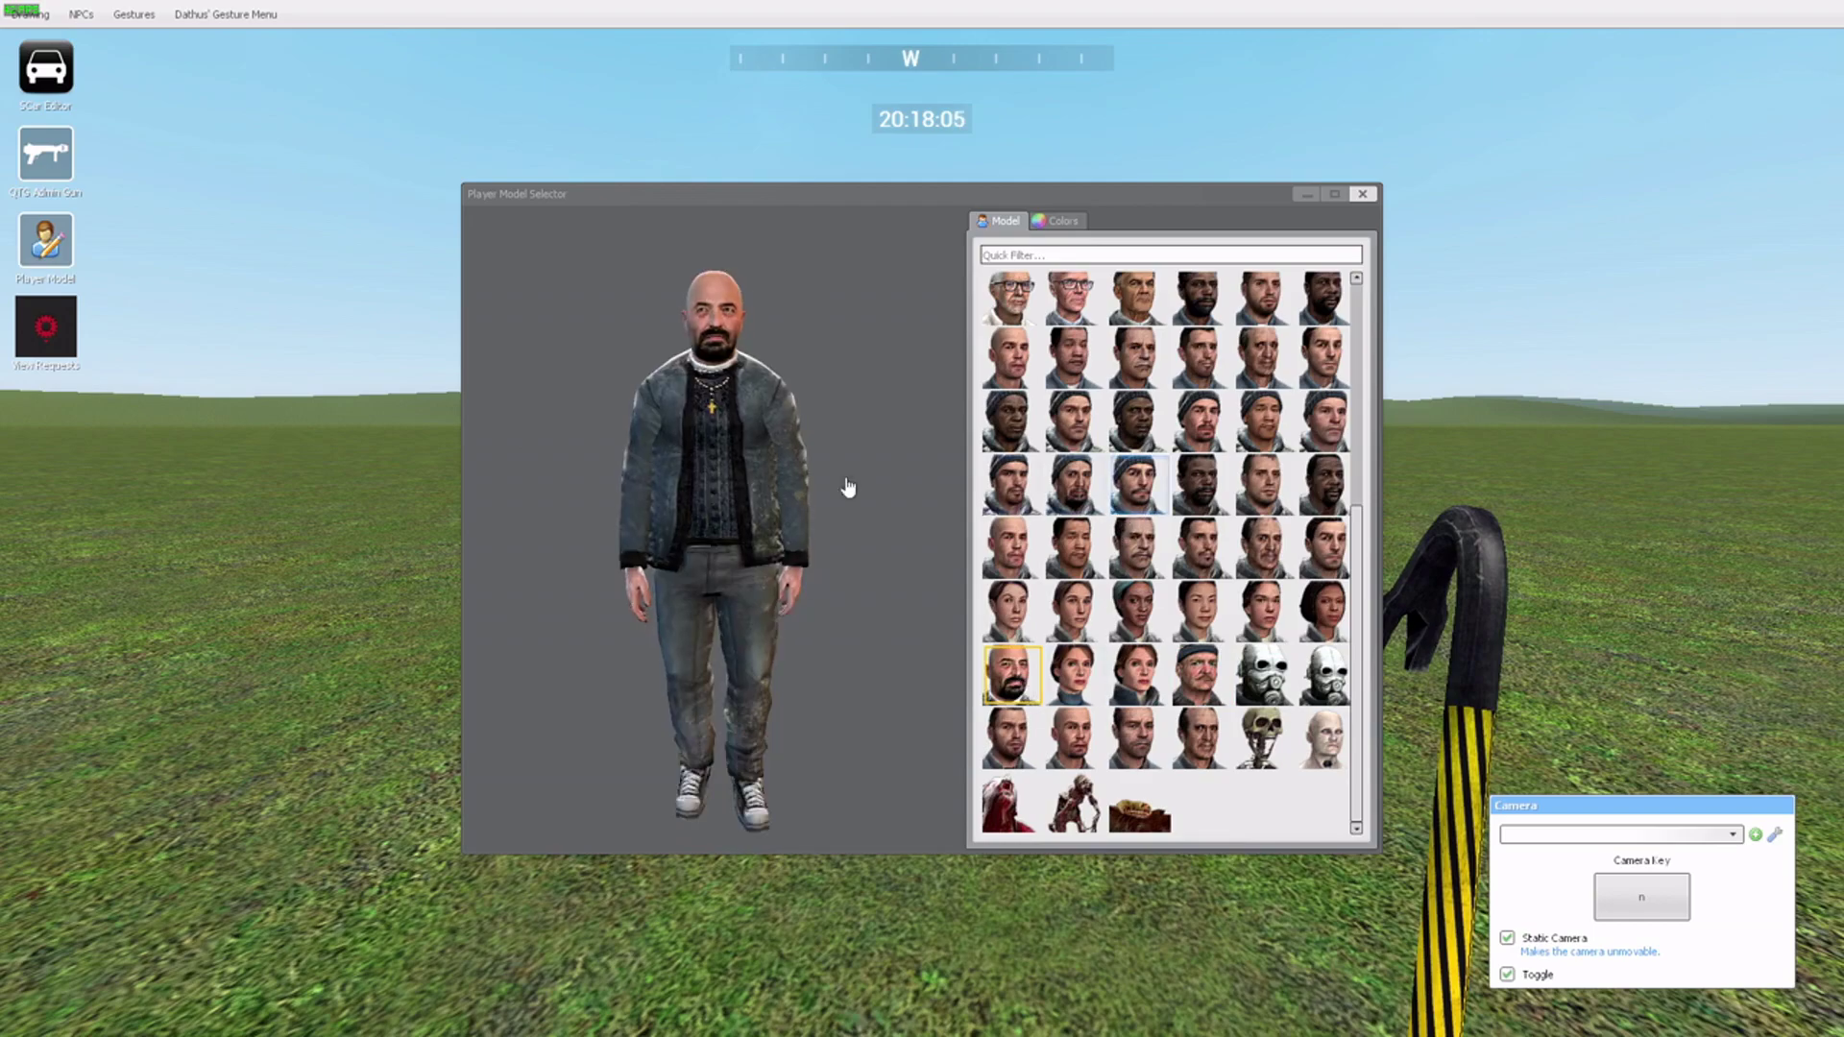
pyautogui.click(1201, 677)
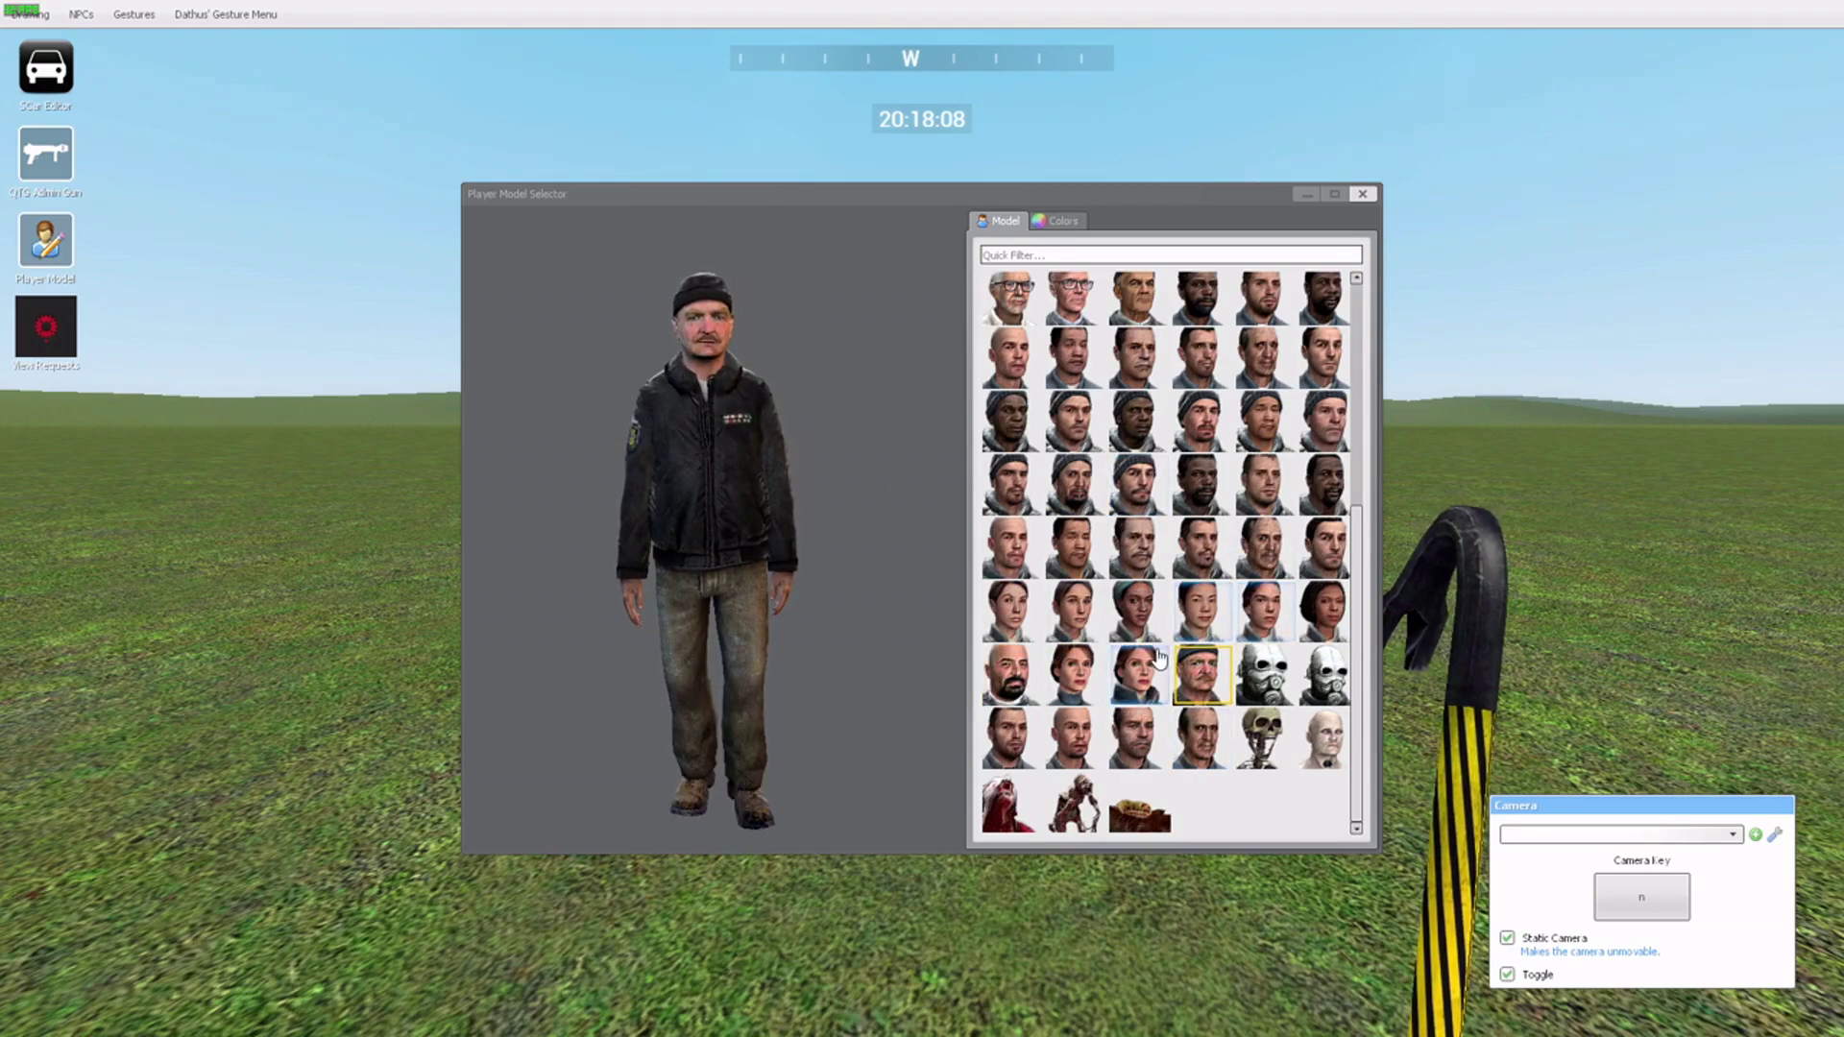
# Try the bald man with glasses, and choose the css_arctic soldier as the player model.
pyautogui.scroll(1, 1075, 422)
pyautogui.click(1073, 355)
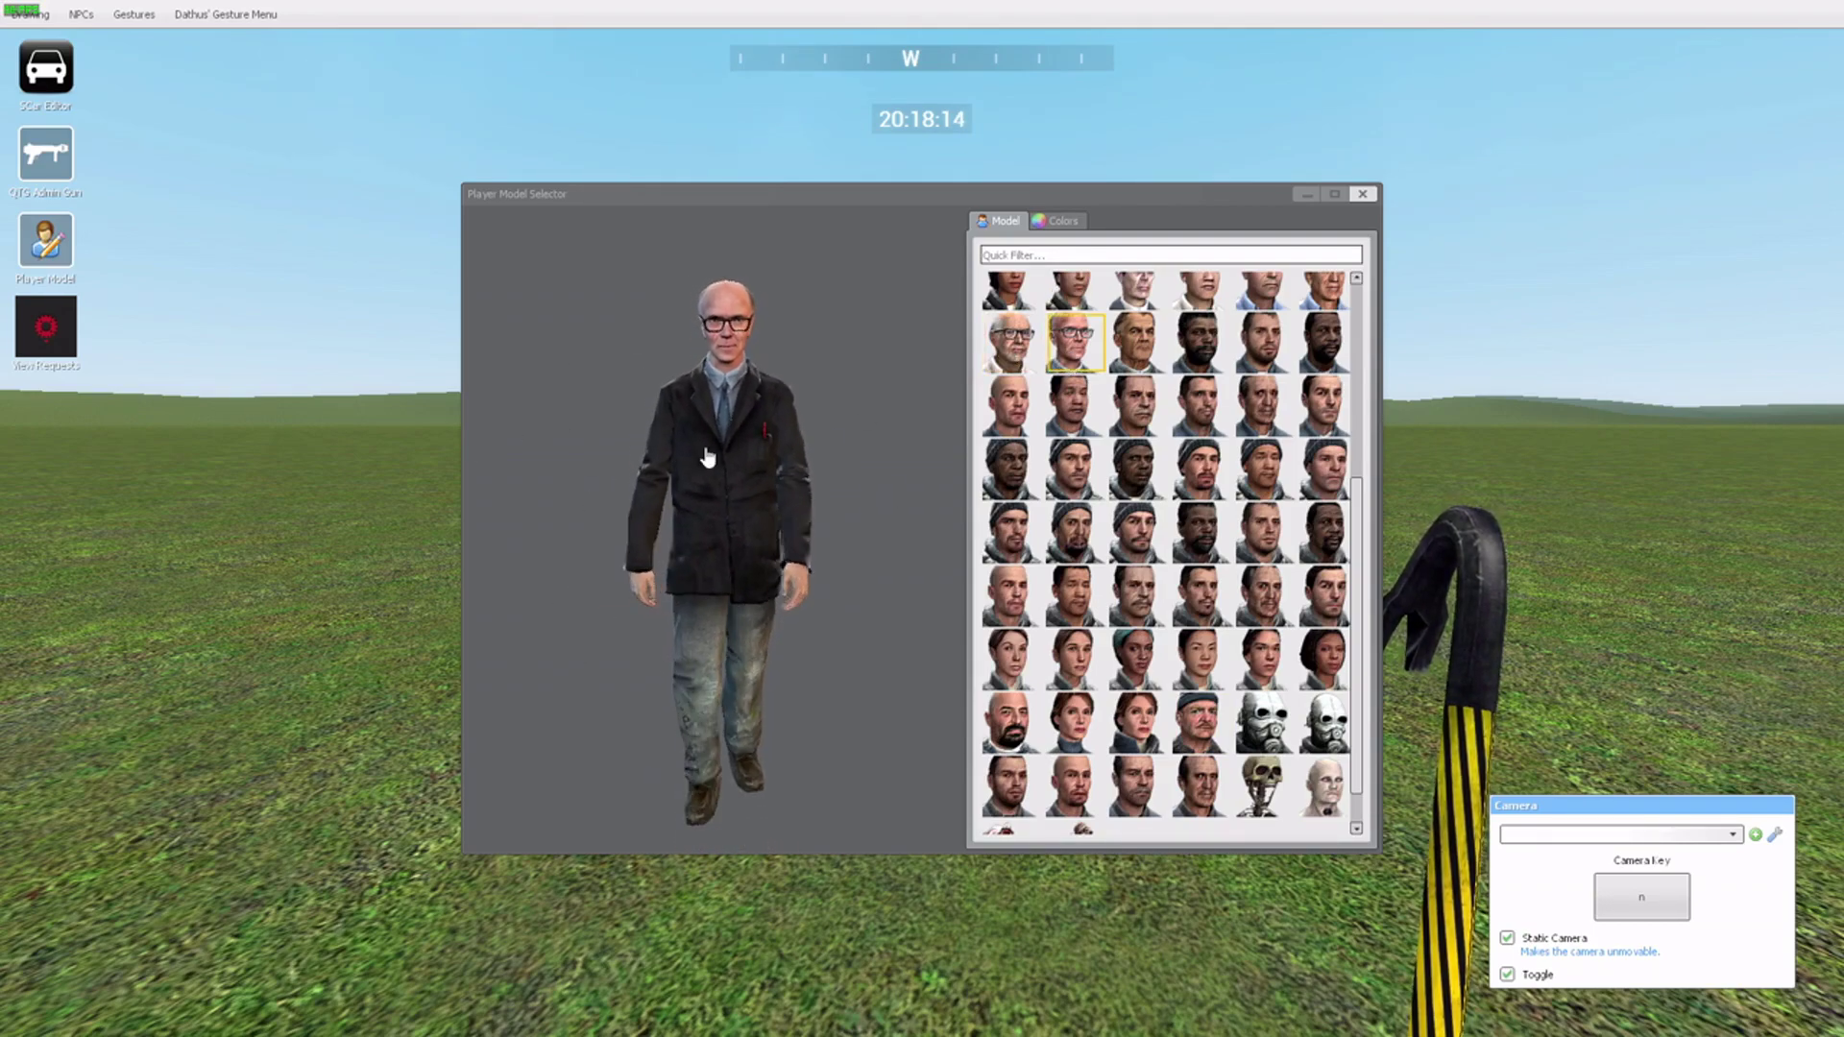
pyautogui.scroll(5, 1333, 566)
pyautogui.click(1202, 365)
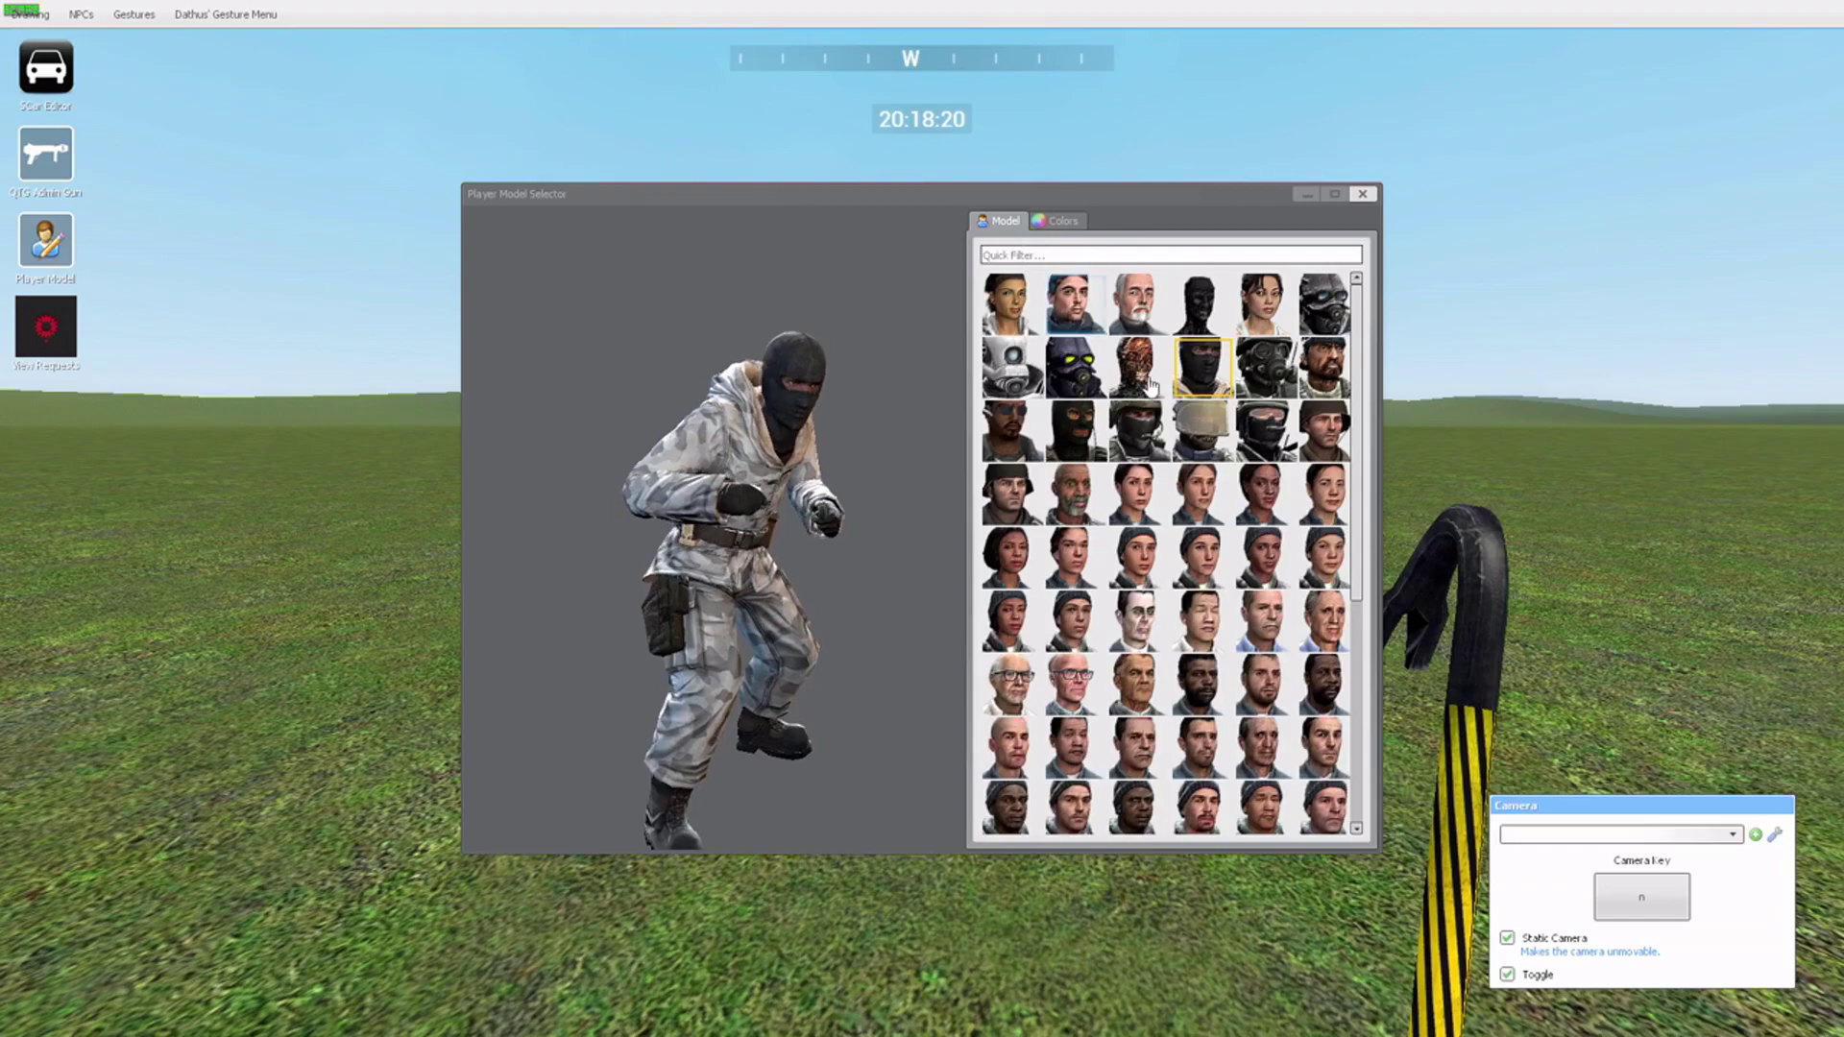
# Try the pale shirtless man, the skeleton and neighboring models at the end of the list, and return to the css_arctic soldier.
pyautogui.scroll(-5, 1151, 403)
pyautogui.scroll(-1, 1117, 755)
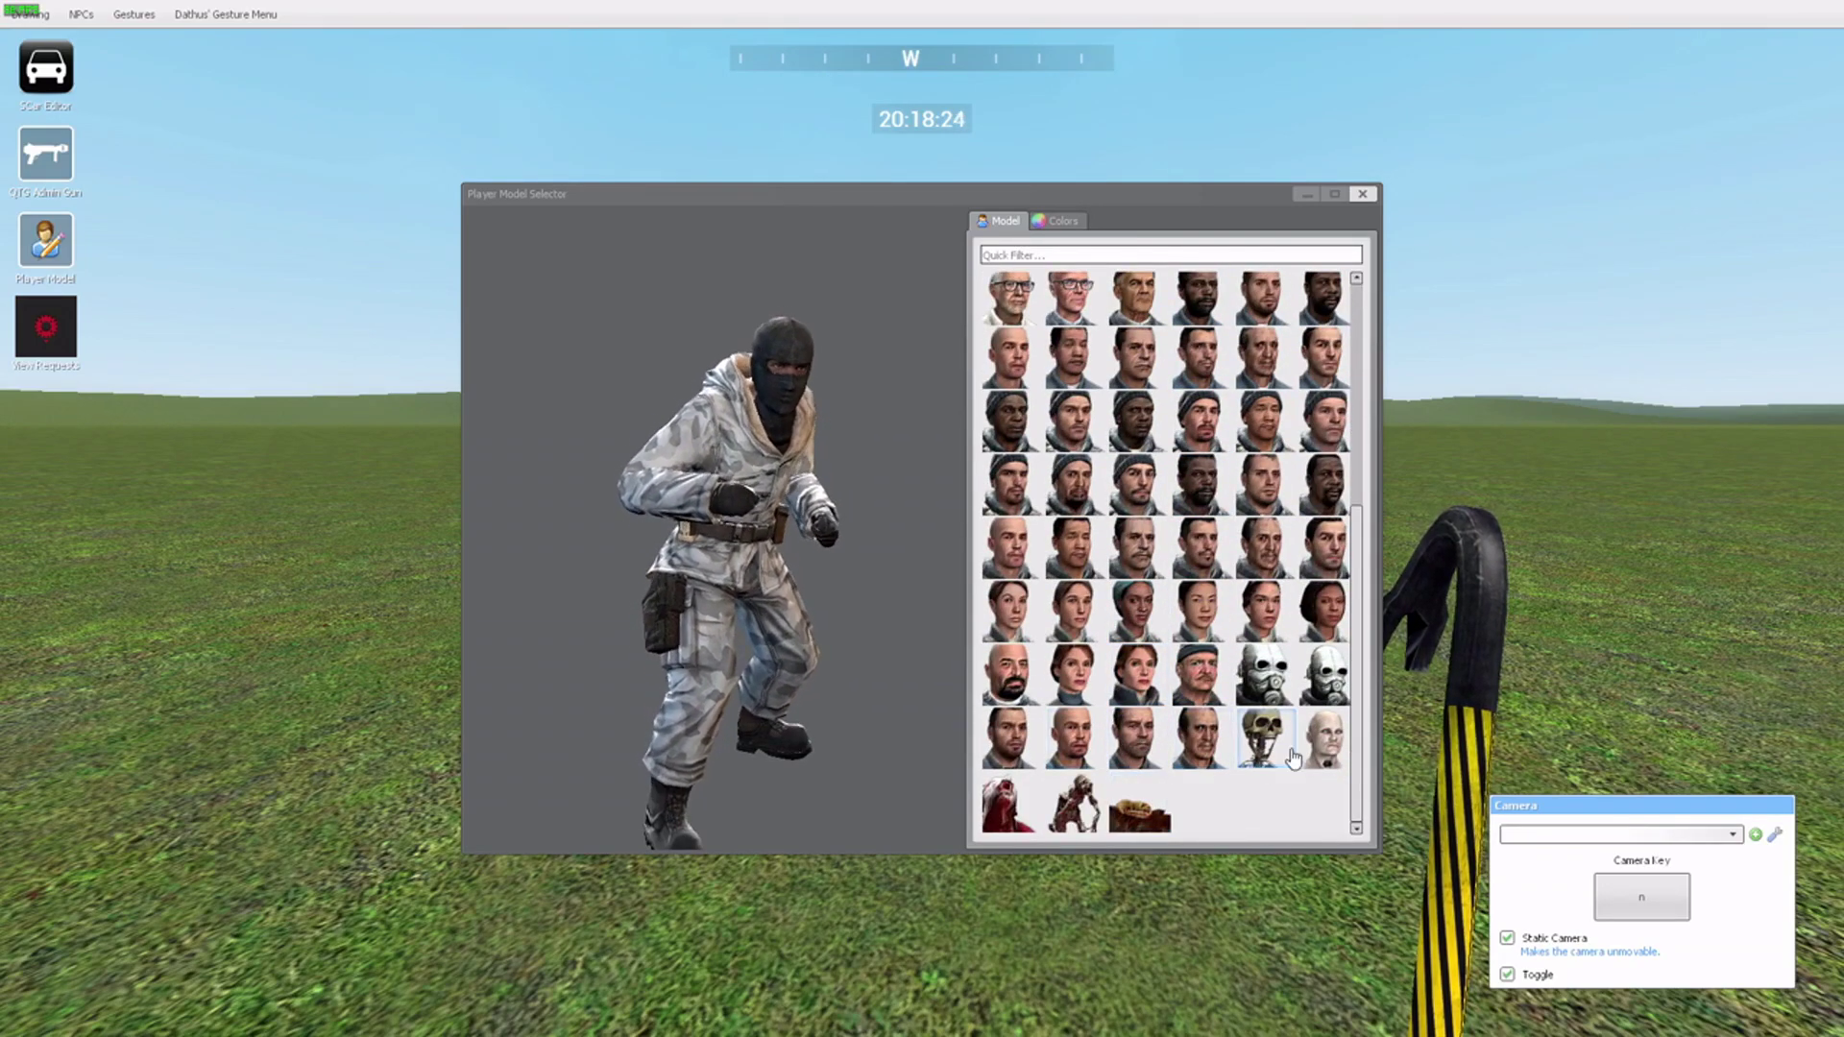
pyautogui.click(1324, 755)
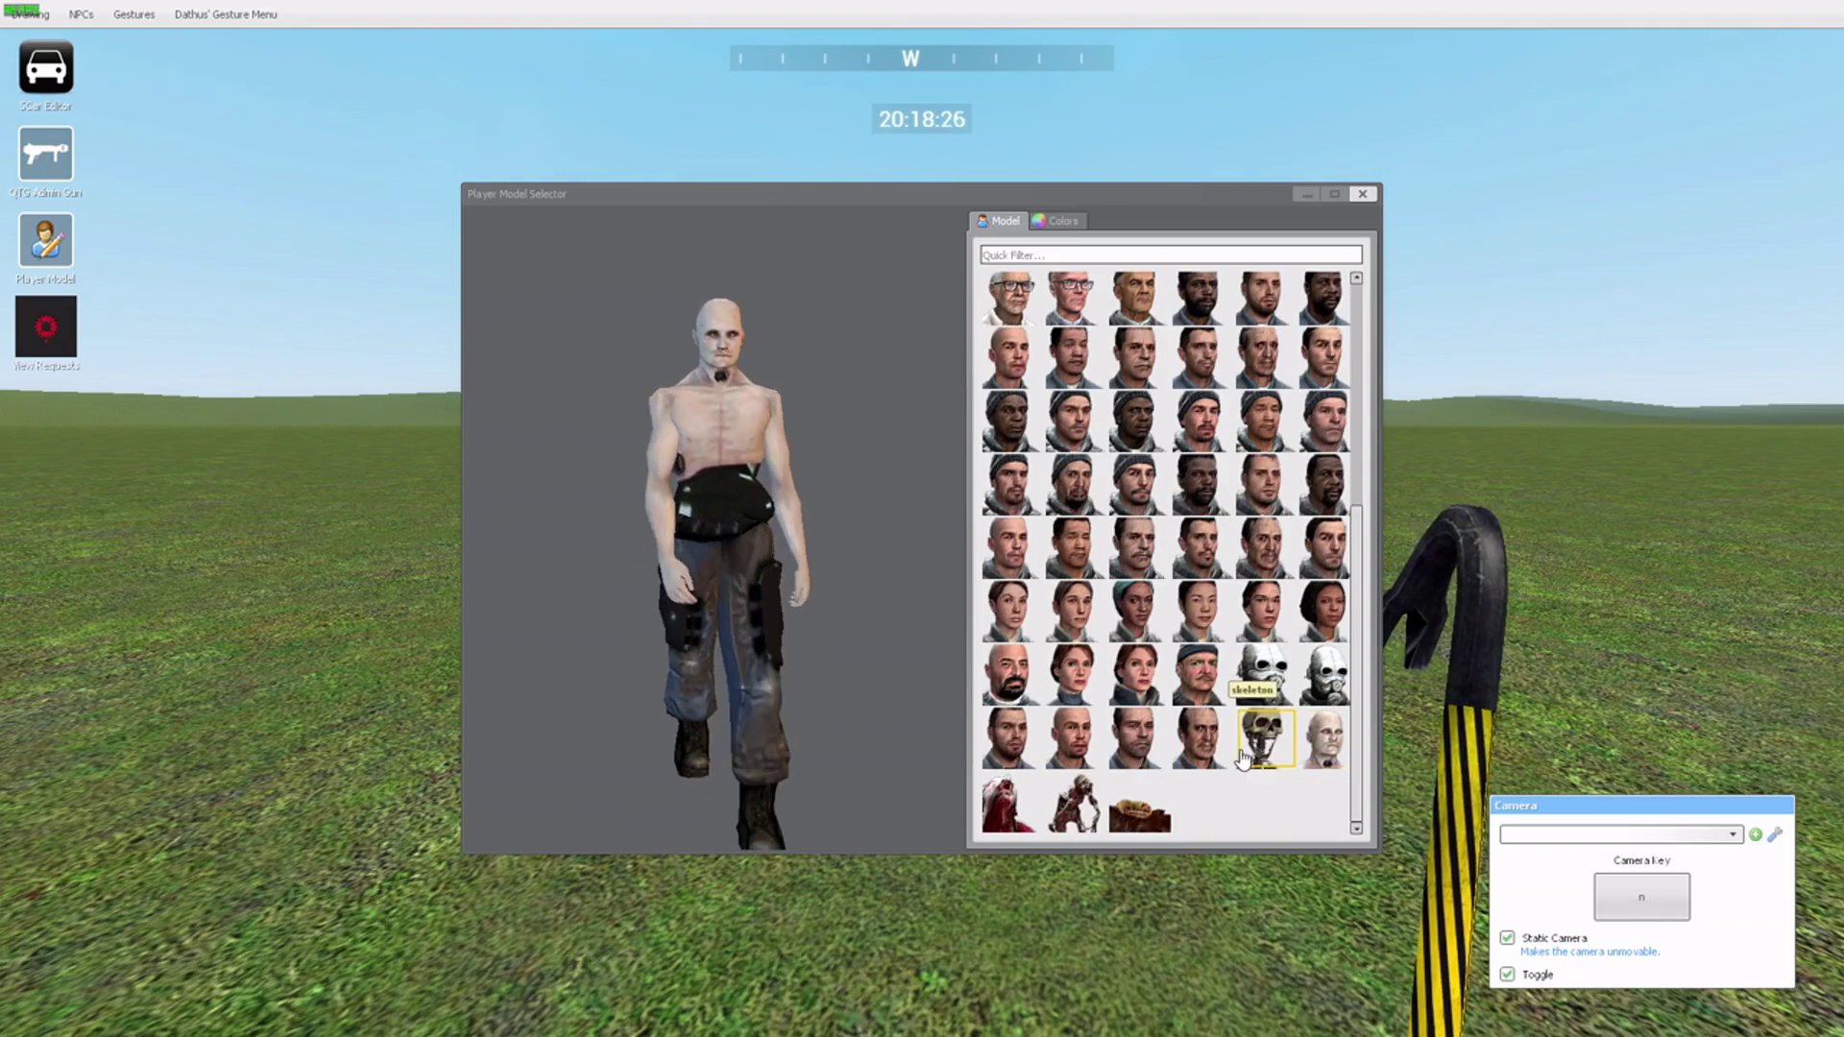
pyautogui.click(1252, 755)
pyautogui.click(1201, 740)
pyautogui.click(1315, 667)
pyautogui.click(1199, 675)
pyautogui.click(1201, 739)
pyautogui.scroll(5, 1104, 763)
pyautogui.click(1202, 366)
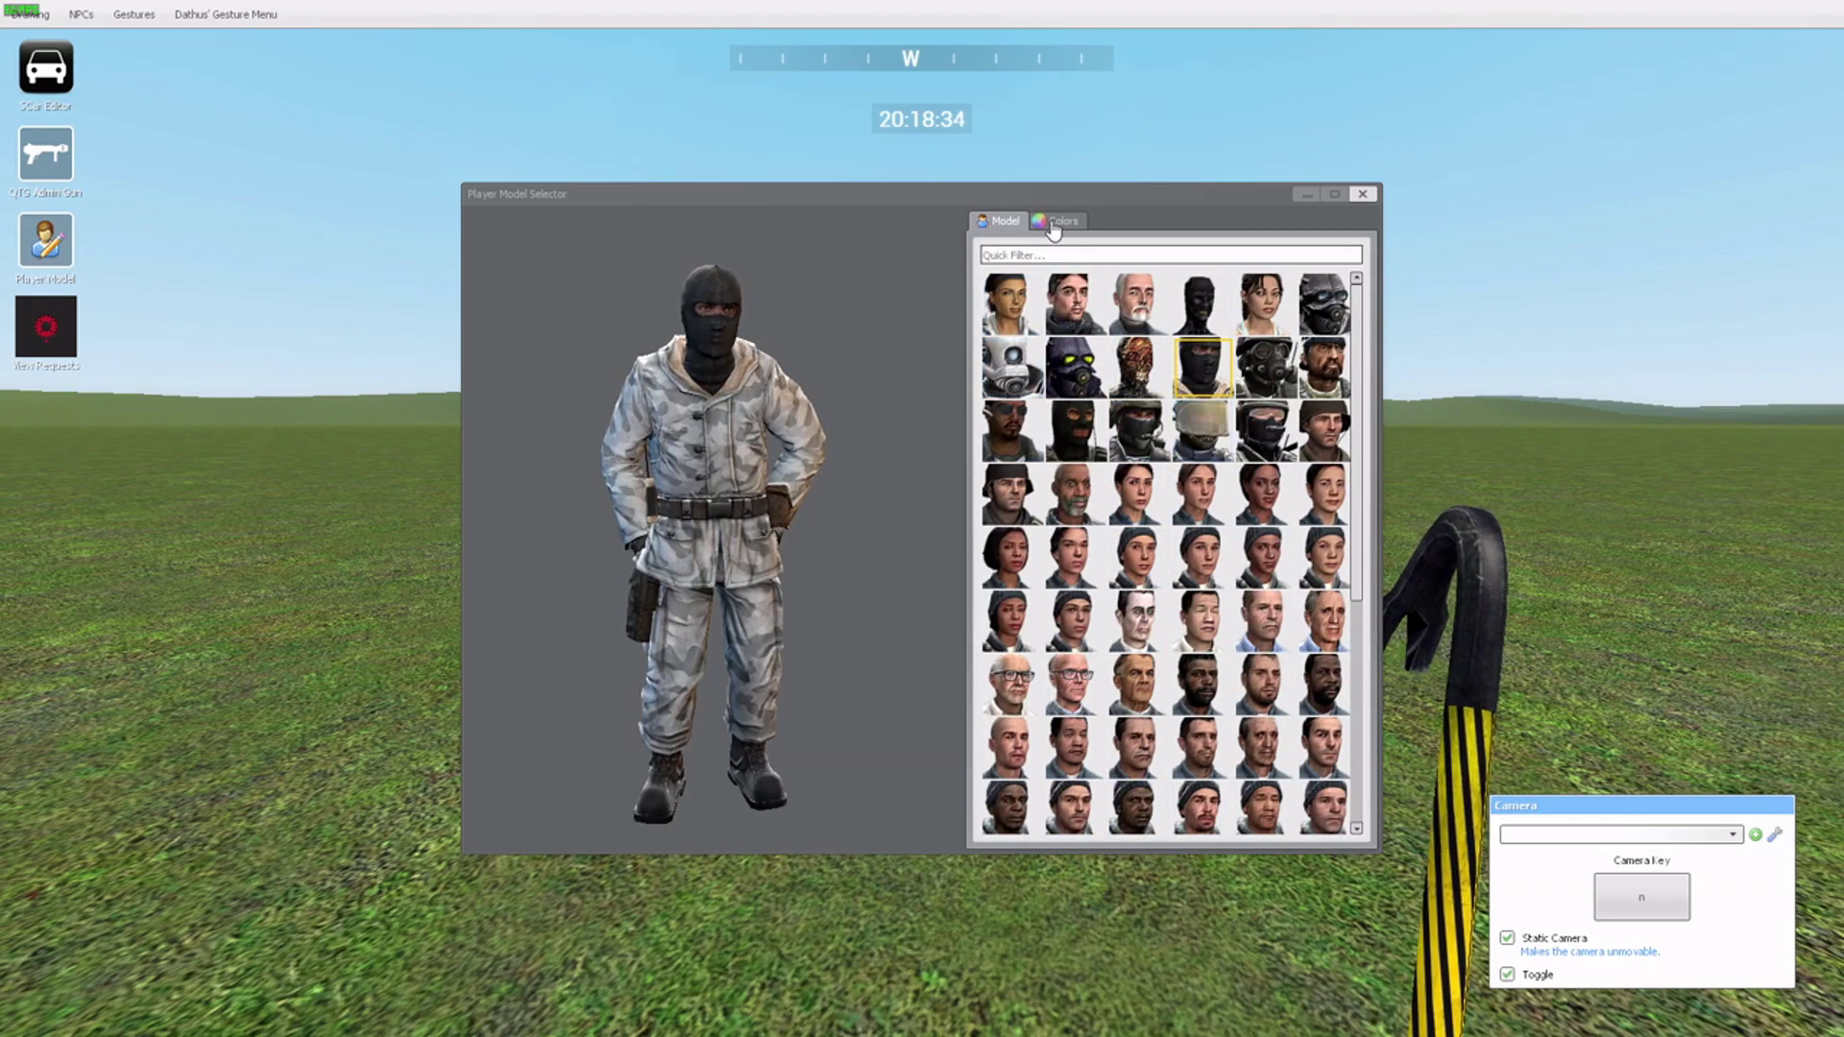
# Filter the player models by "red" and by "co", and clear the filter.
pyautogui.click(1082, 253)
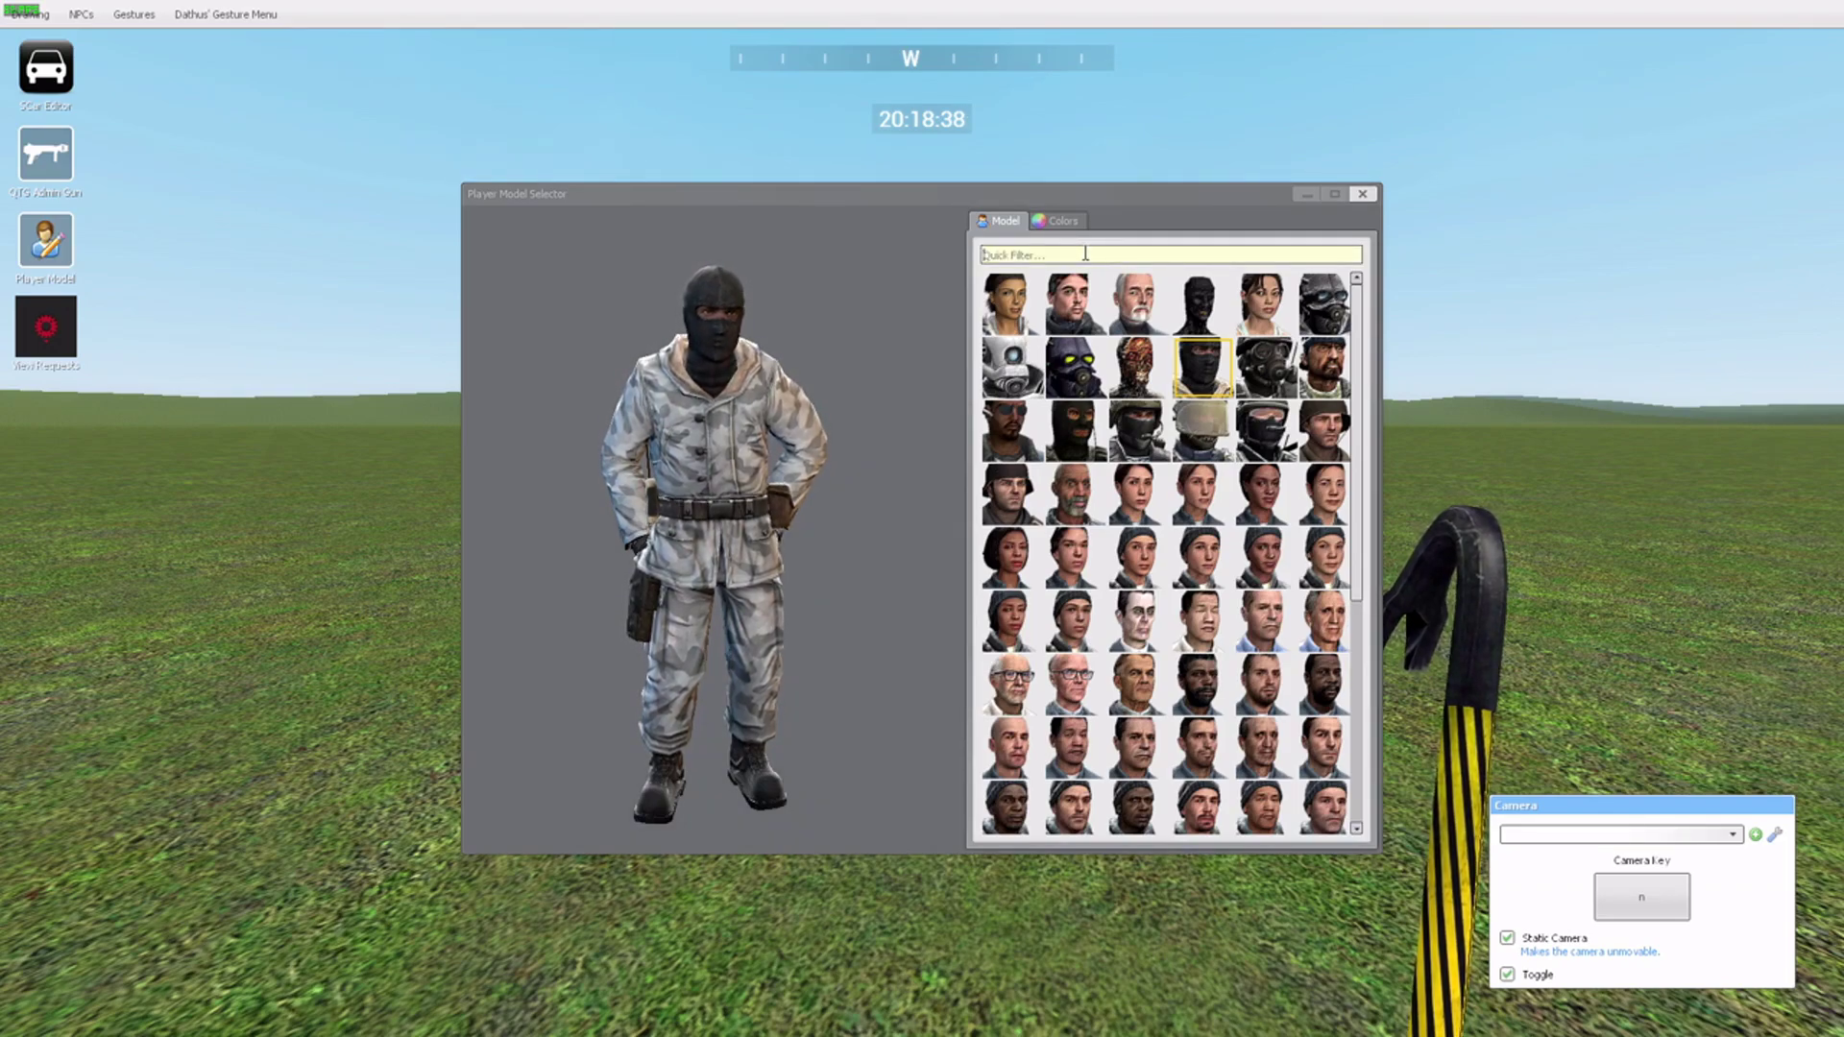
pyautogui.write('re')
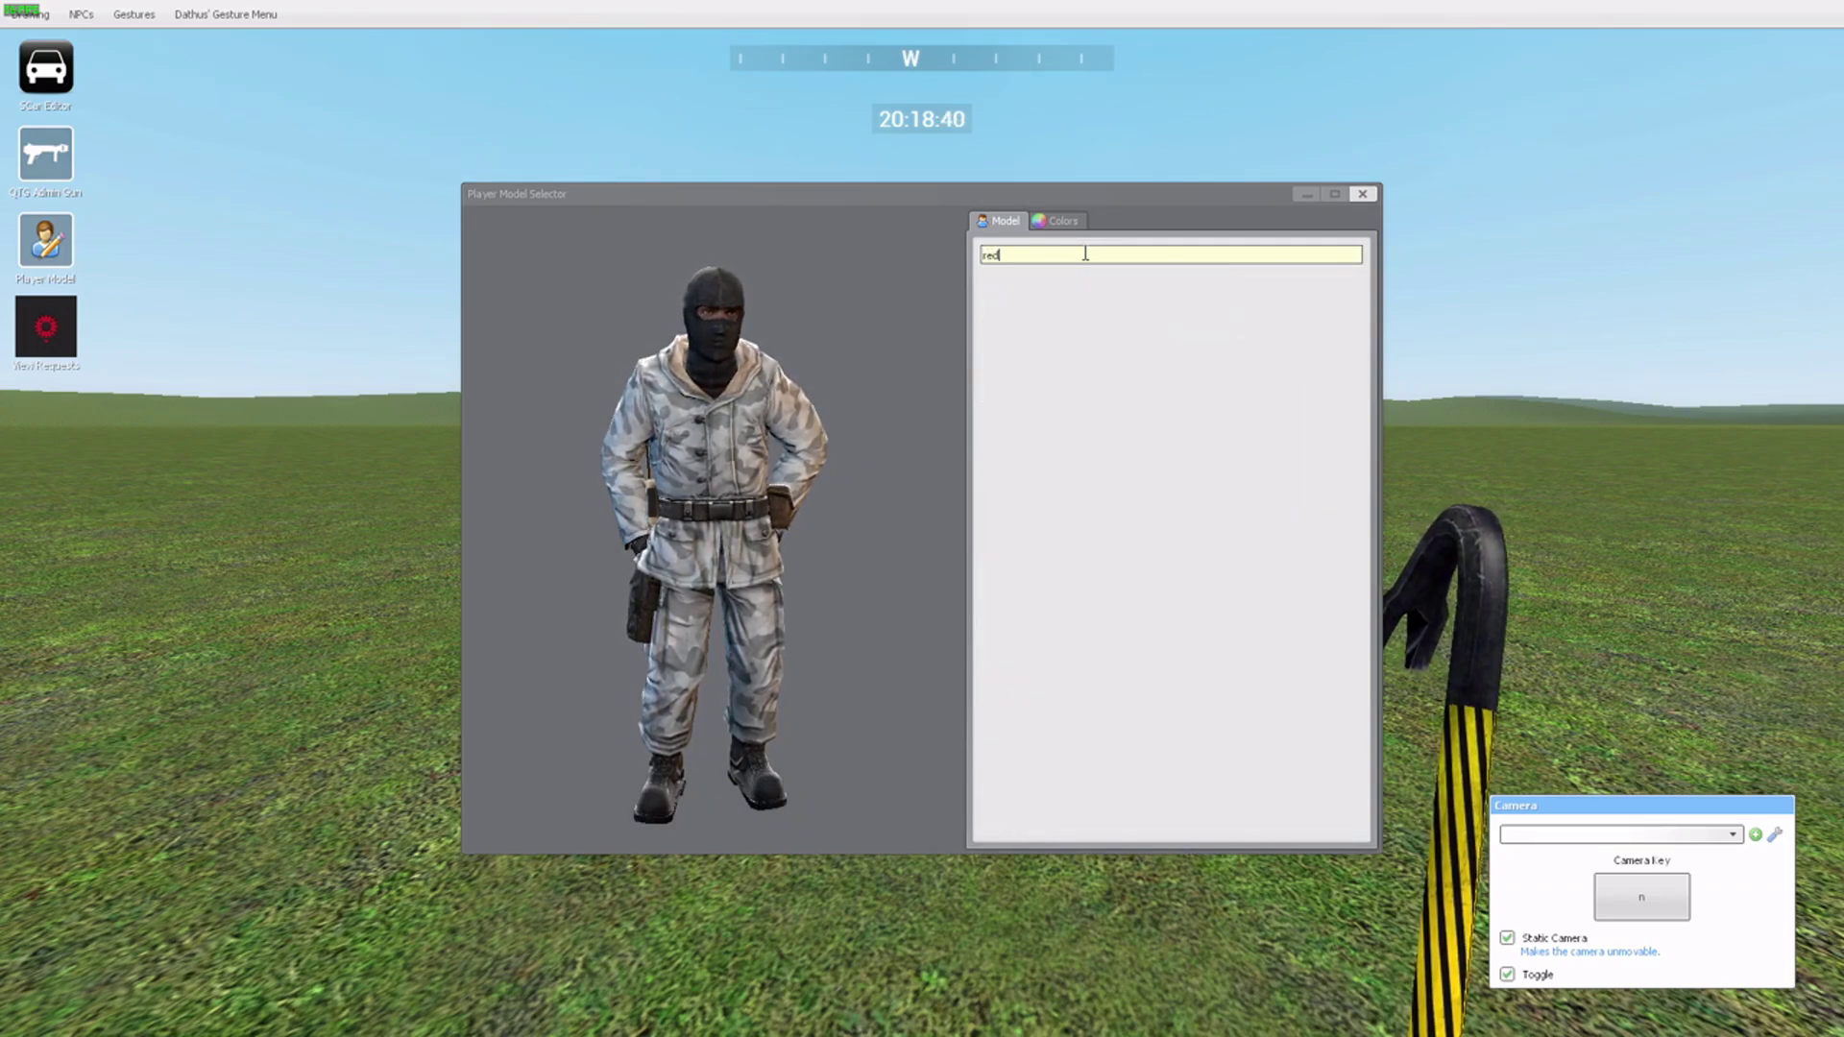
pyautogui.press('BackSpace')
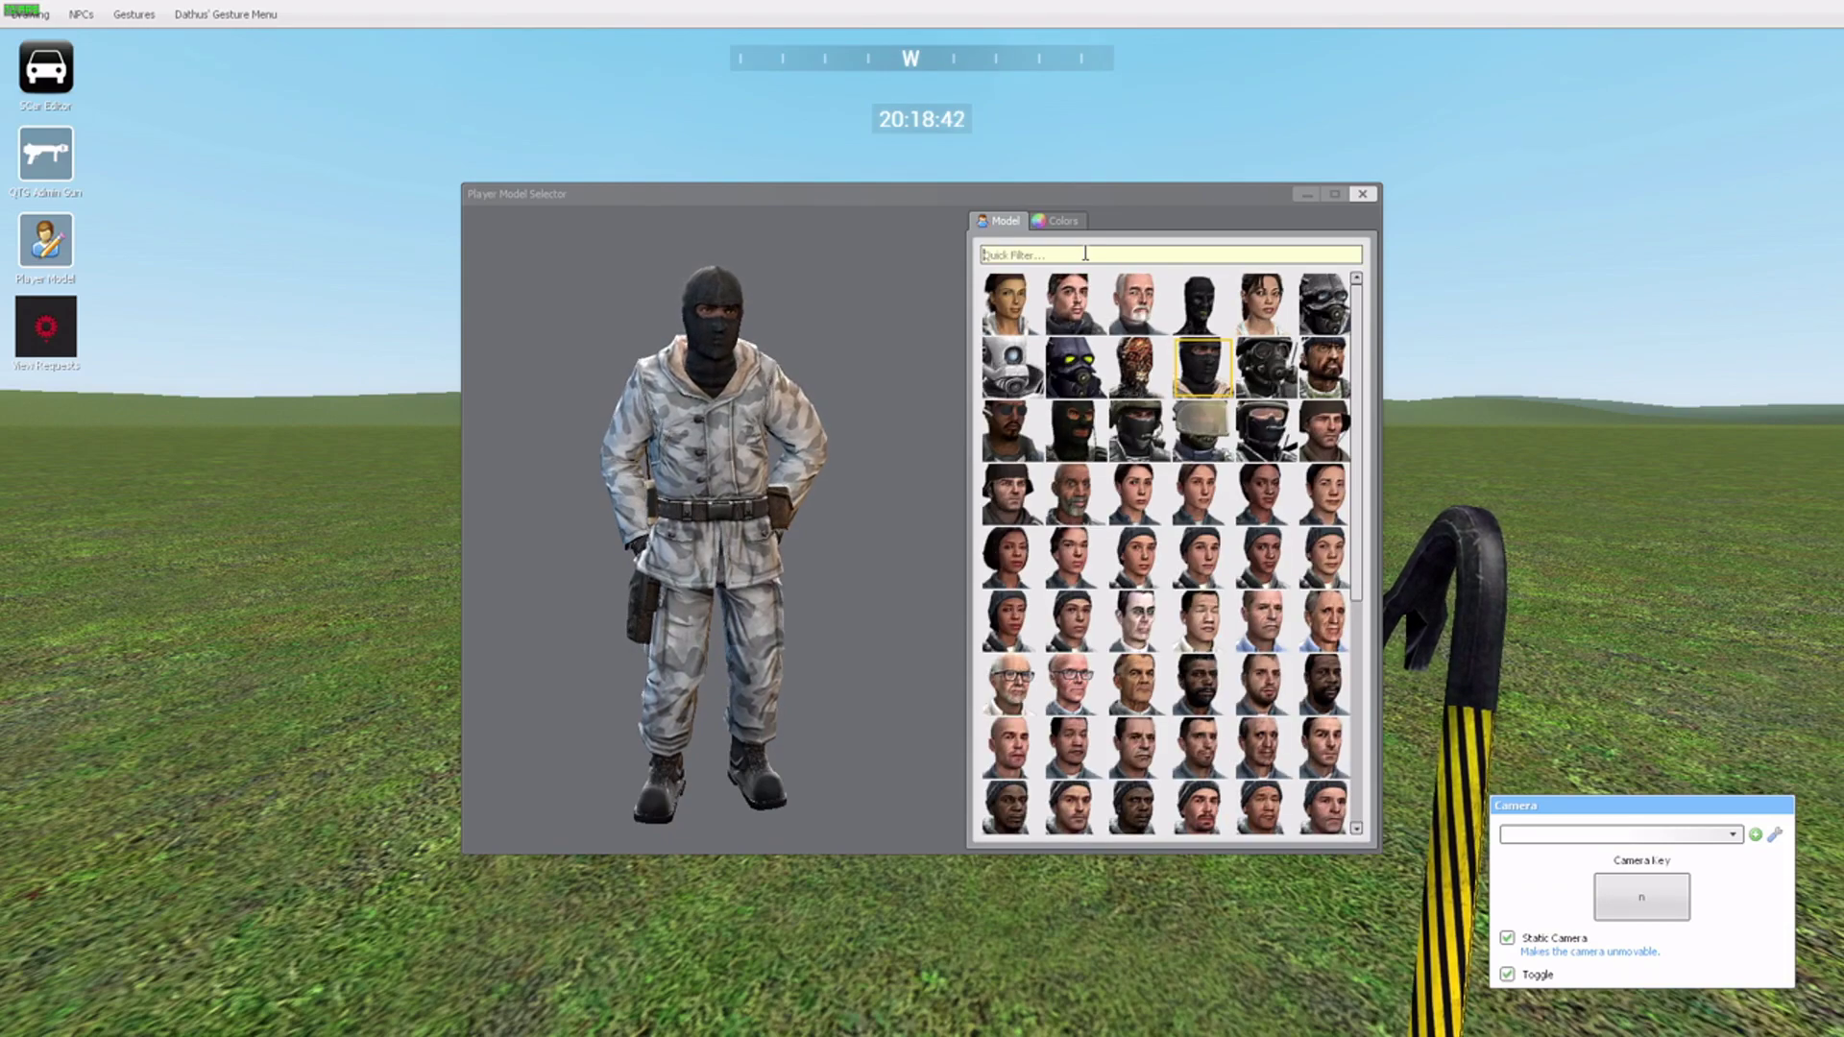
pyautogui.write('co')
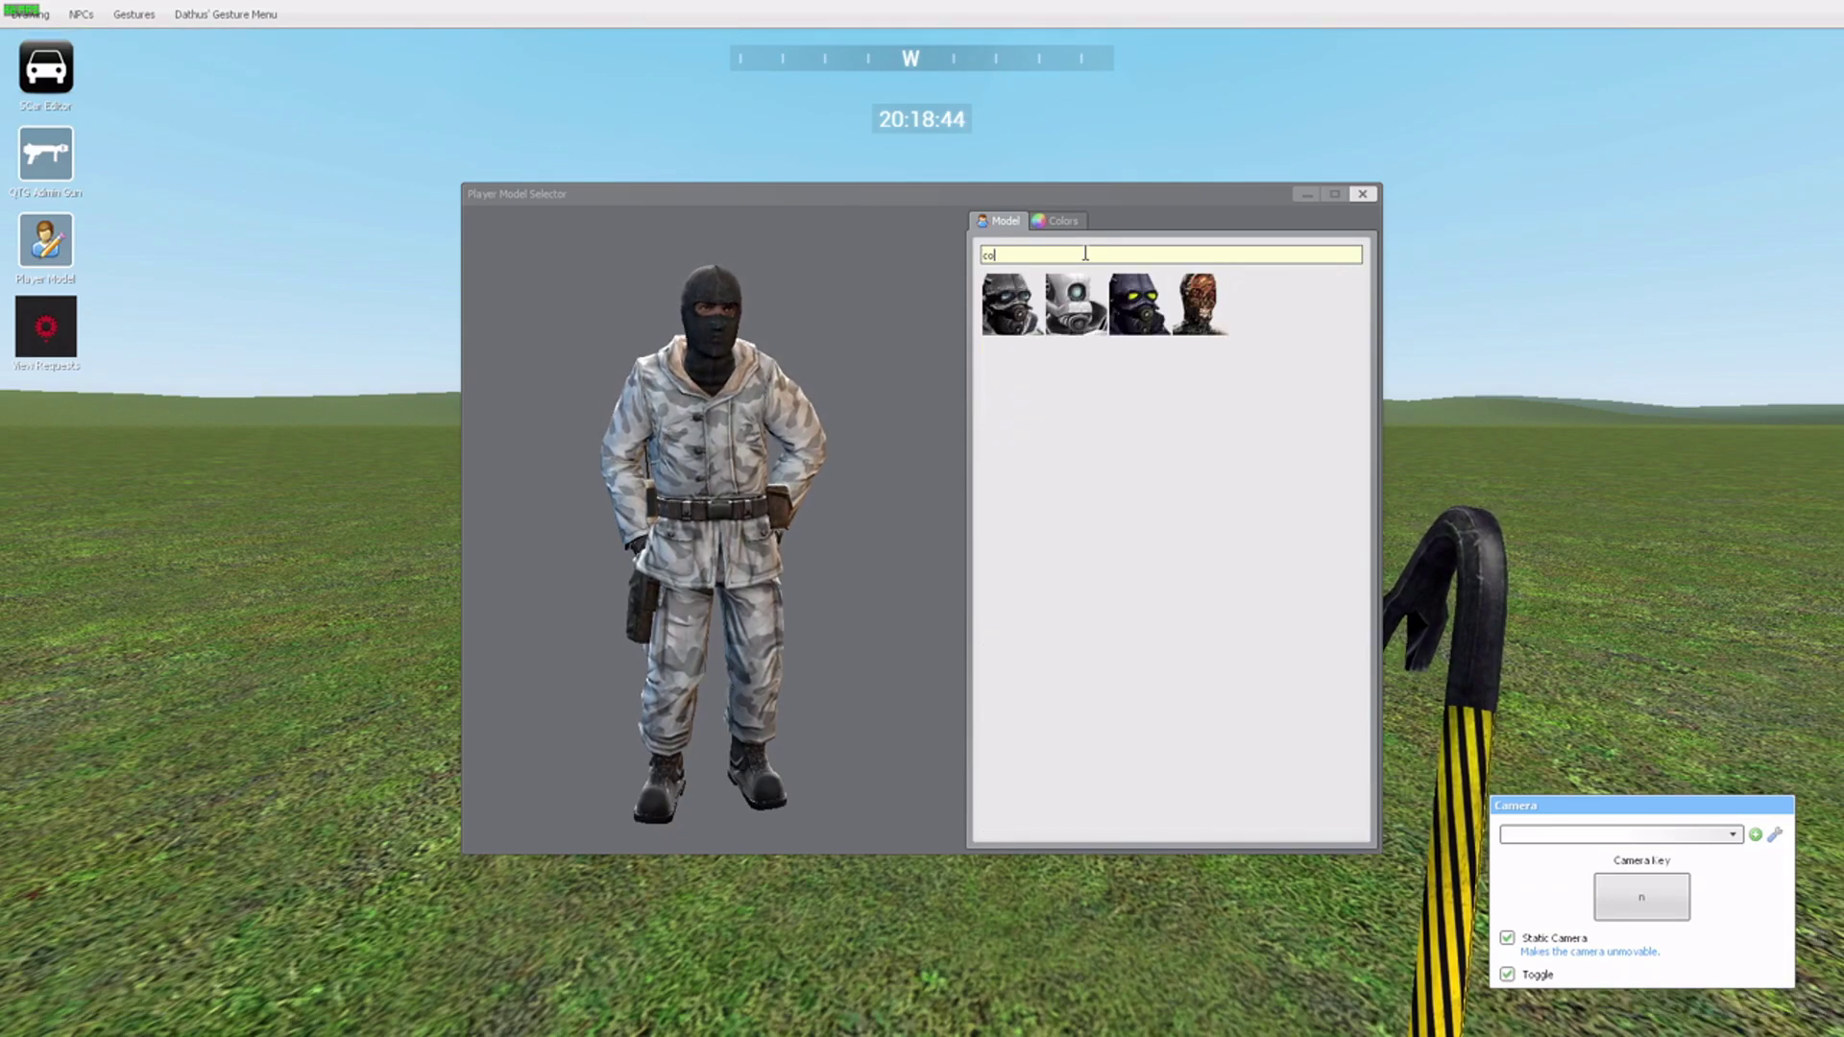
pyautogui.write('mm')
pyautogui.press('BackSpace')
pyautogui.press('BackSpace')
pyautogui.press('BackSpace')
pyautogui.press('BackSpace')
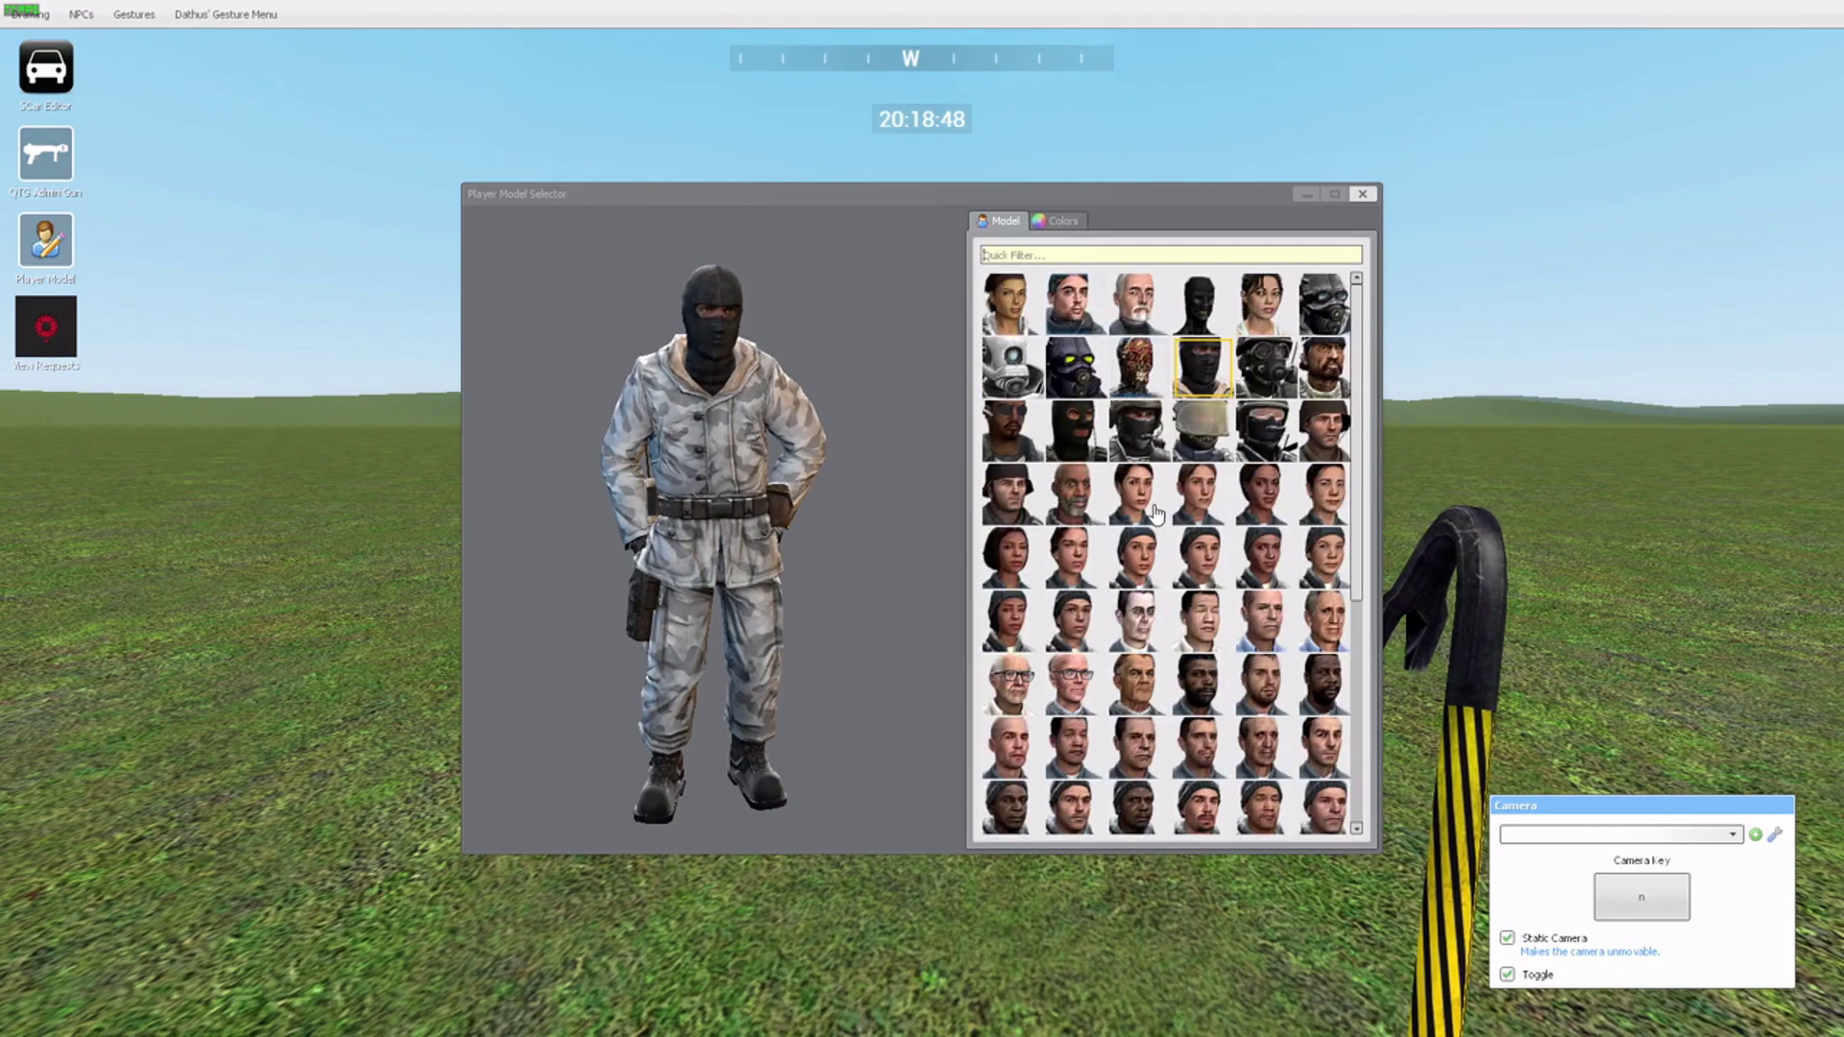
# View the player and weapon colors, and switch the player model to the bald man with glasses.
pyautogui.click(1055, 222)
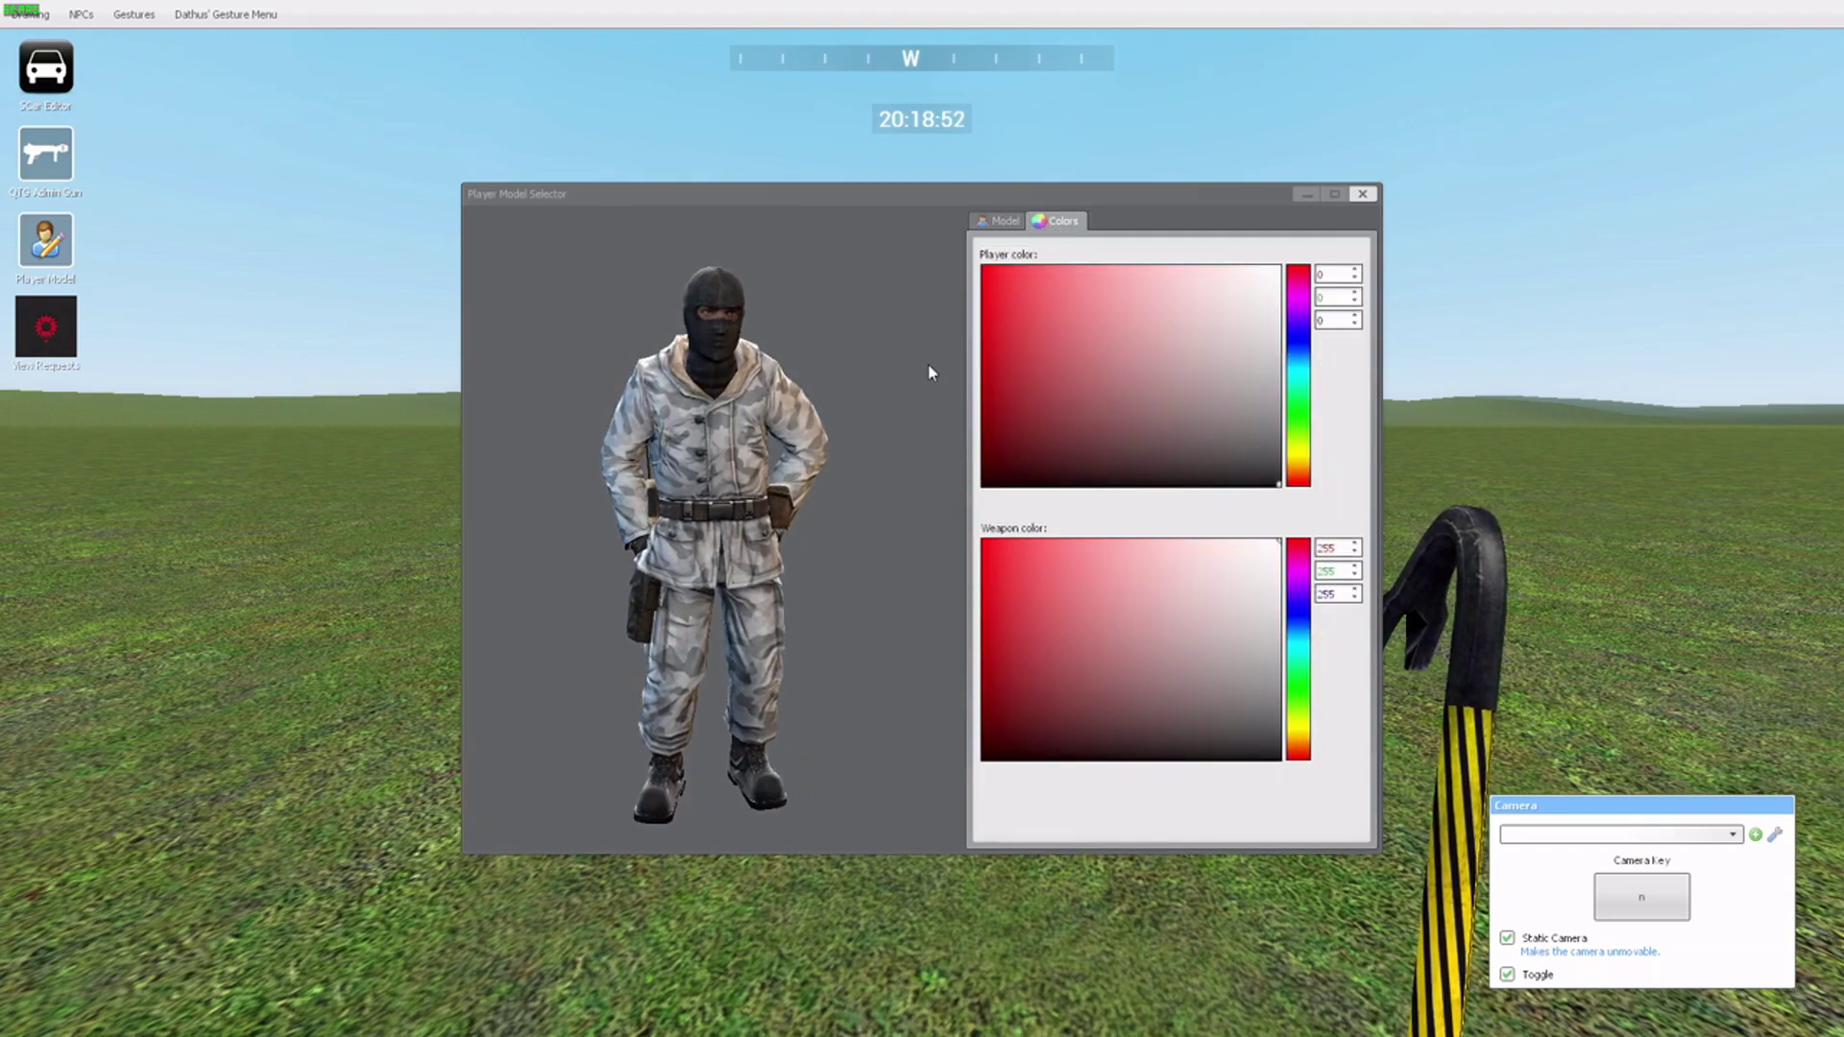
pyautogui.click(1009, 222)
pyautogui.scroll(-3, 1104, 538)
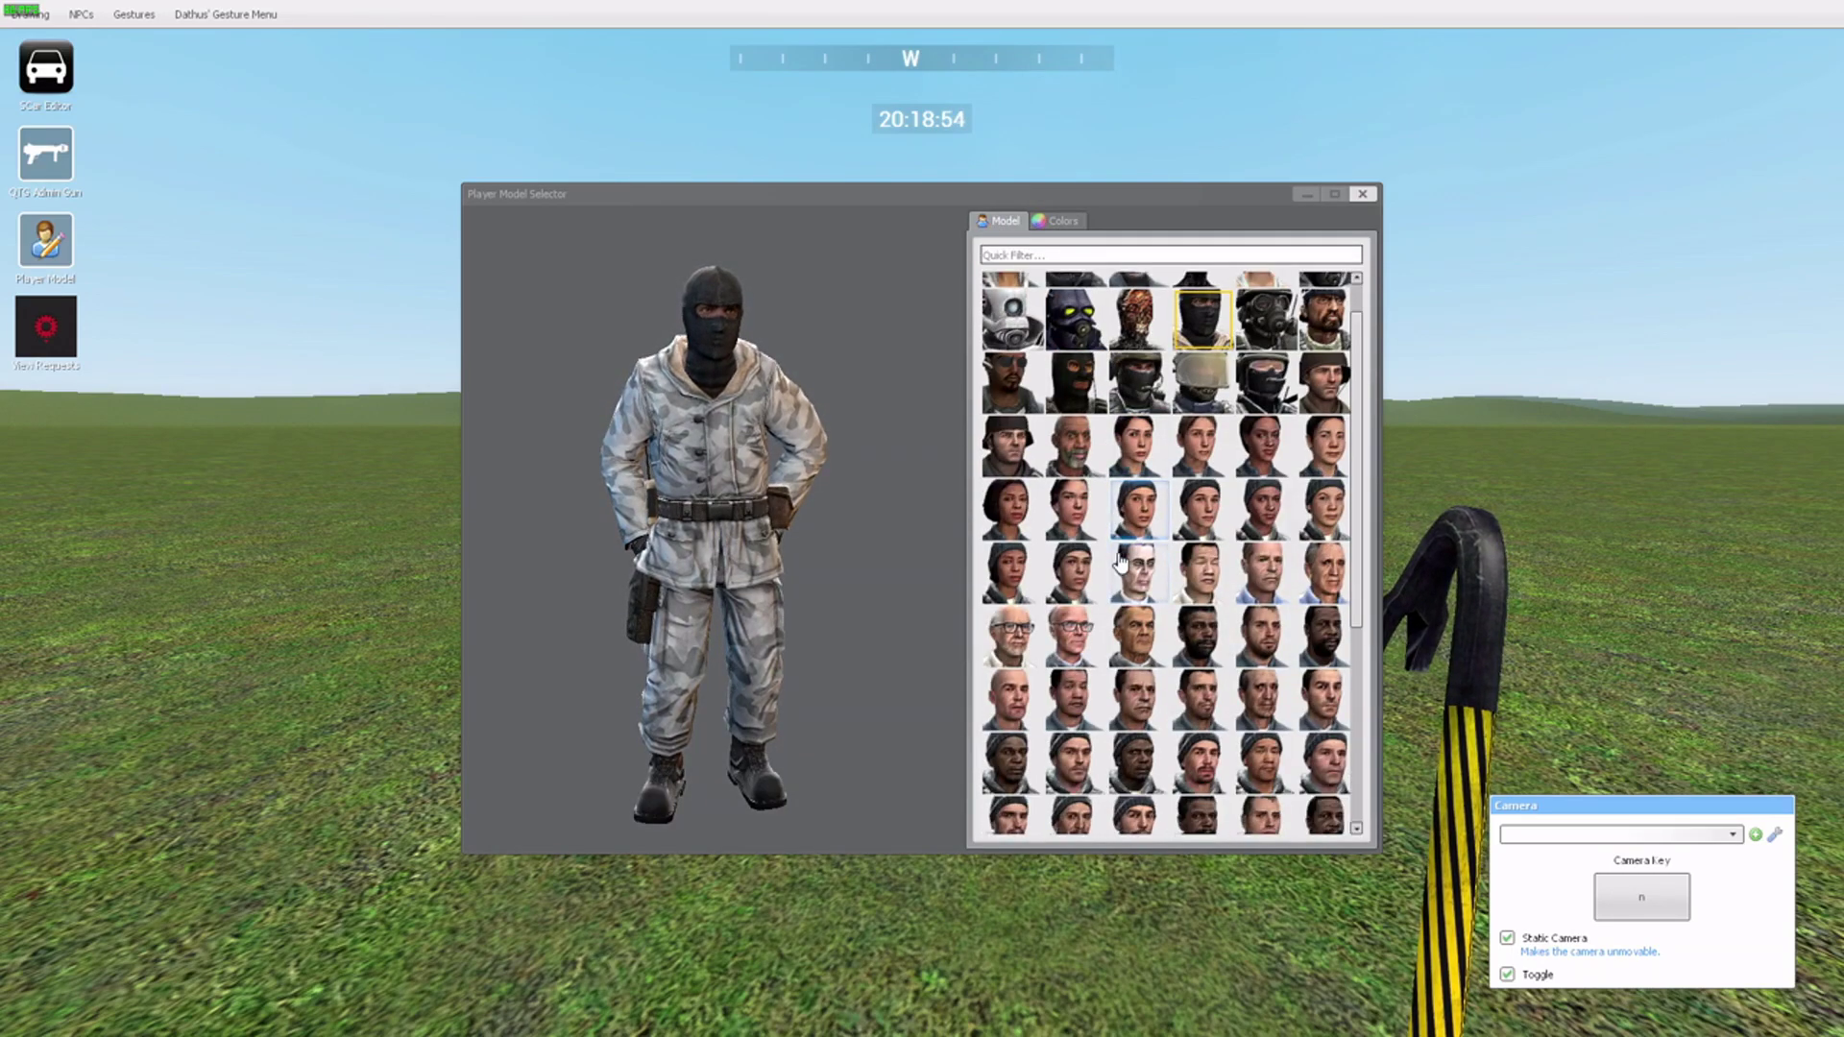
pyautogui.click(1076, 540)
# Try a bright red player color on the model's jacket and set it back to black.
pyautogui.click(1057, 221)
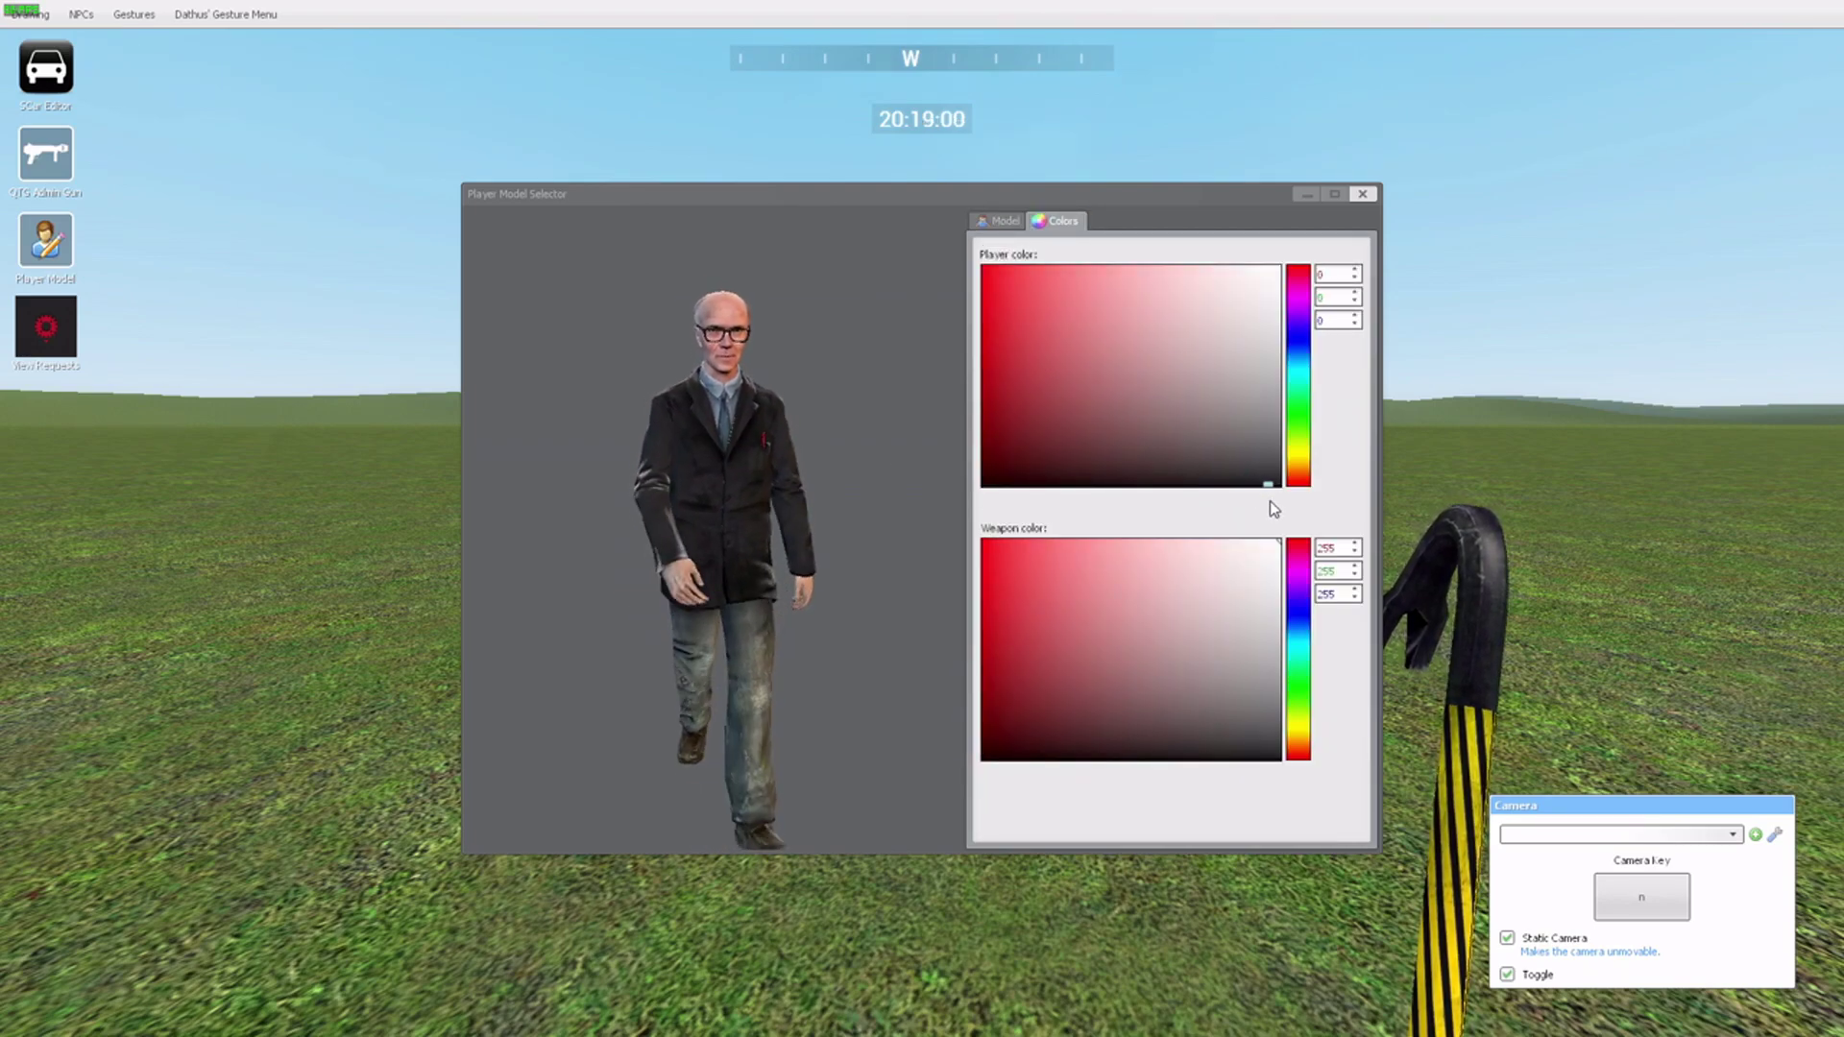
pyautogui.click(1180, 393)
pyautogui.moveTo(1150, 365)
pyautogui.mouseDown()
pyautogui.moveTo(1166, 333)
pyautogui.moveTo(1105, 323)
pyautogui.mouseUp()
pyautogui.moveTo(1009, 291)
pyautogui.mouseDown()
pyautogui.moveTo(988, 276)
pyautogui.moveTo(746, 488)
pyautogui.moveTo(1070, 349)
pyautogui.moveTo(988, 279)
pyautogui.moveTo(897, 399)
pyautogui.moveTo(564, 465)
pyautogui.moveTo(683, 480)
pyautogui.moveTo(1086, 286)
pyautogui.moveTo(995, 285)
pyautogui.mouseUp()
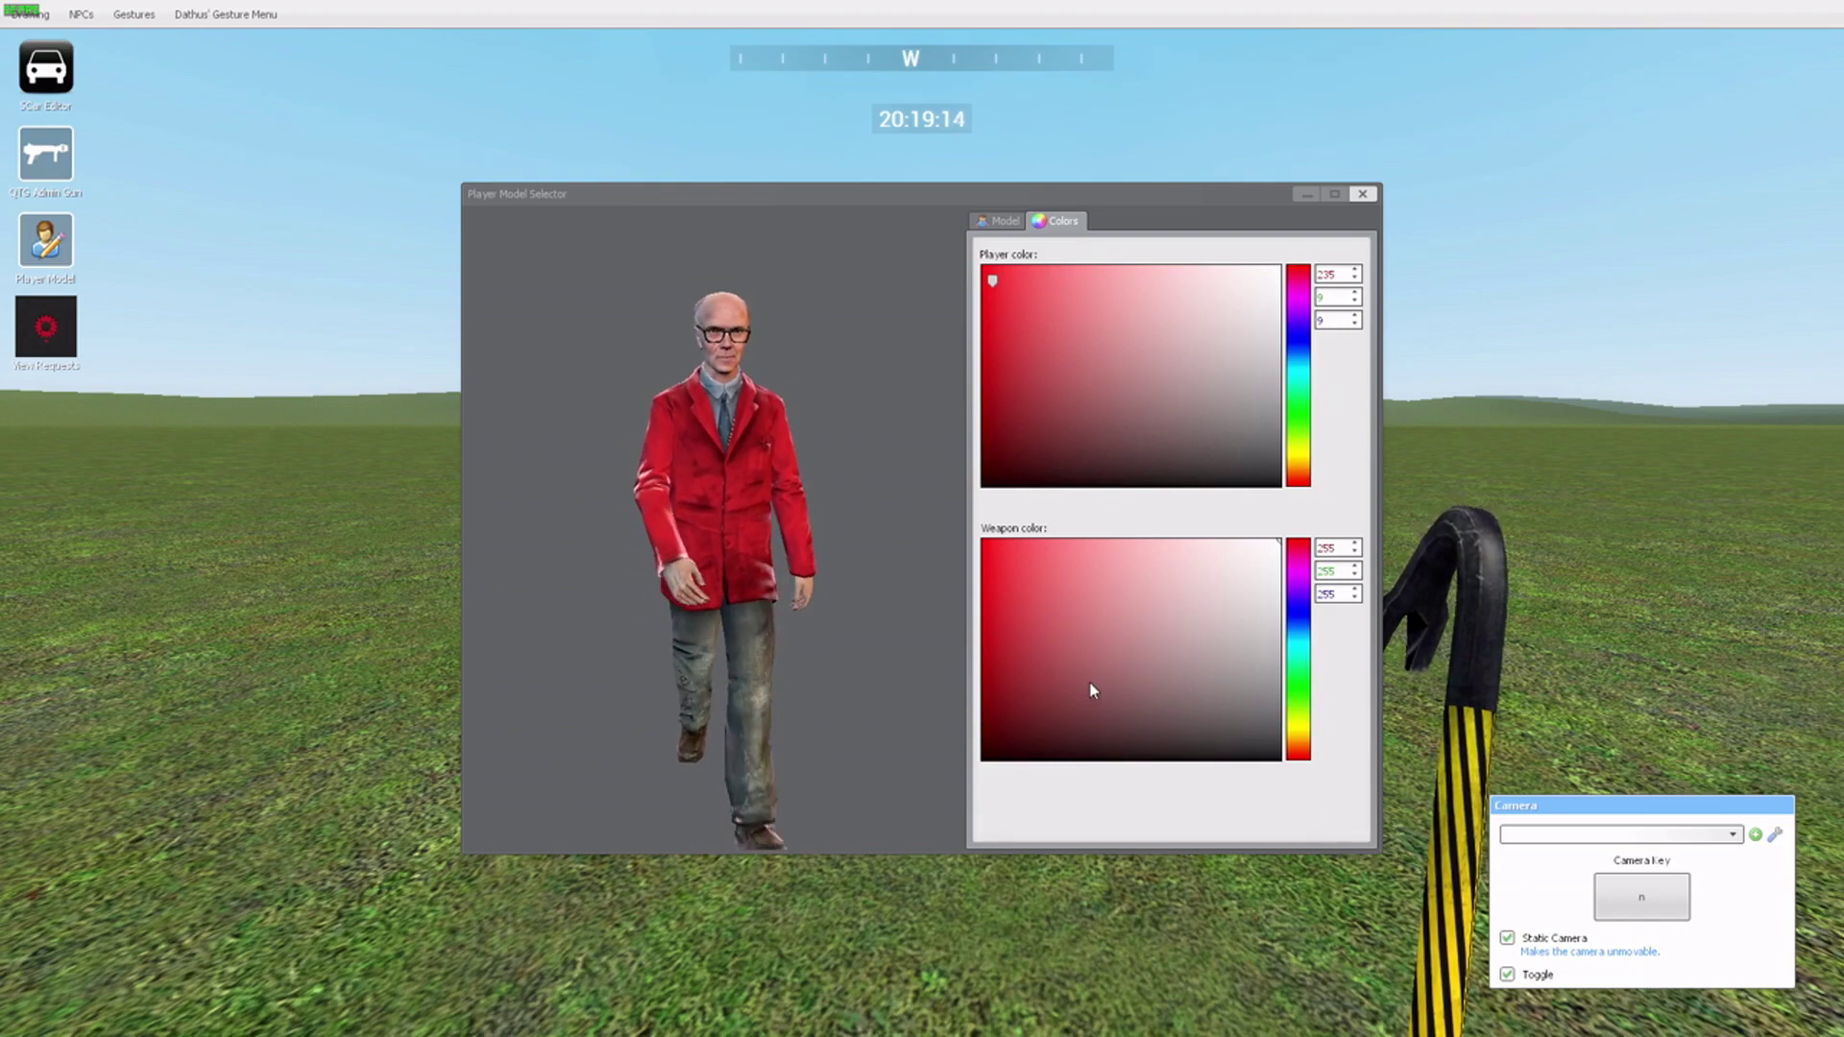
pyautogui.moveTo(1046, 362)
pyautogui.mouseDown()
pyautogui.moveTo(1215, 404)
pyautogui.moveTo(1102, 389)
pyautogui.moveTo(1283, 503)
pyautogui.mouseUp()
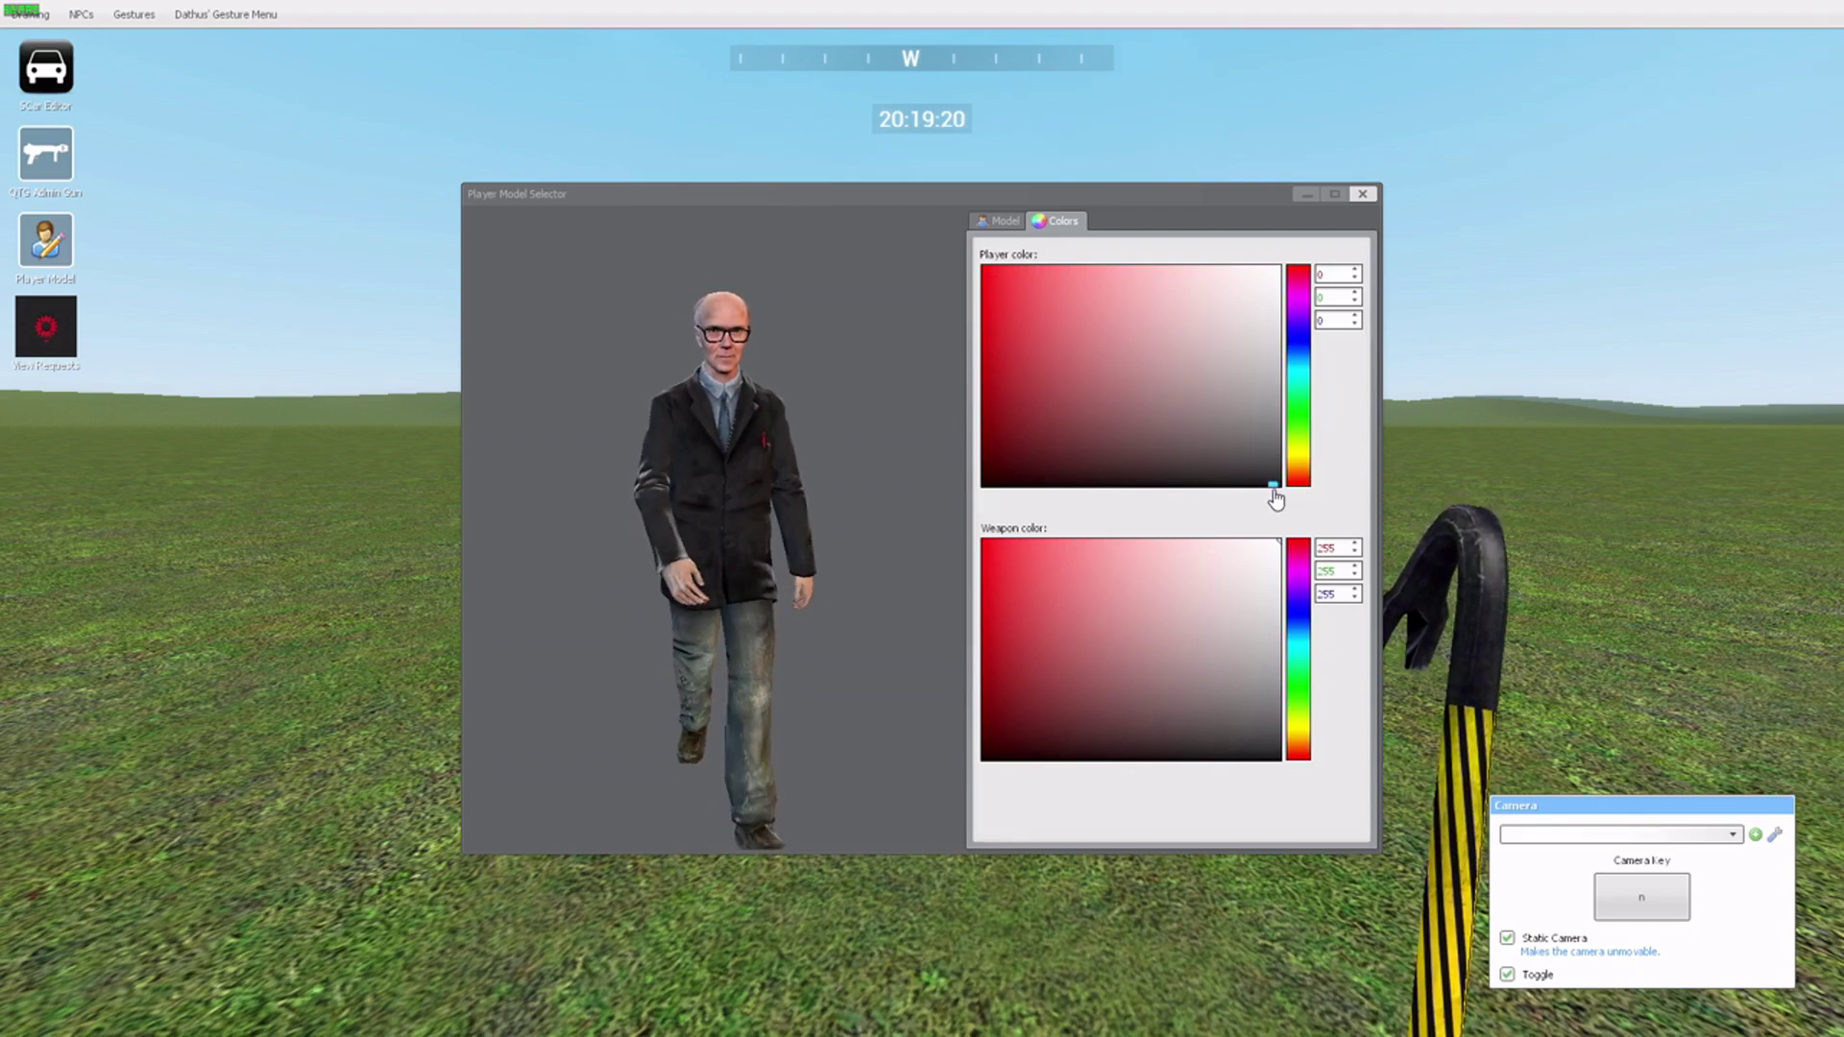
# Choose the masked css_arctic soldier in winter camouflage as the player model and close the Player Model Selector.
pyautogui.click(1015, 228)
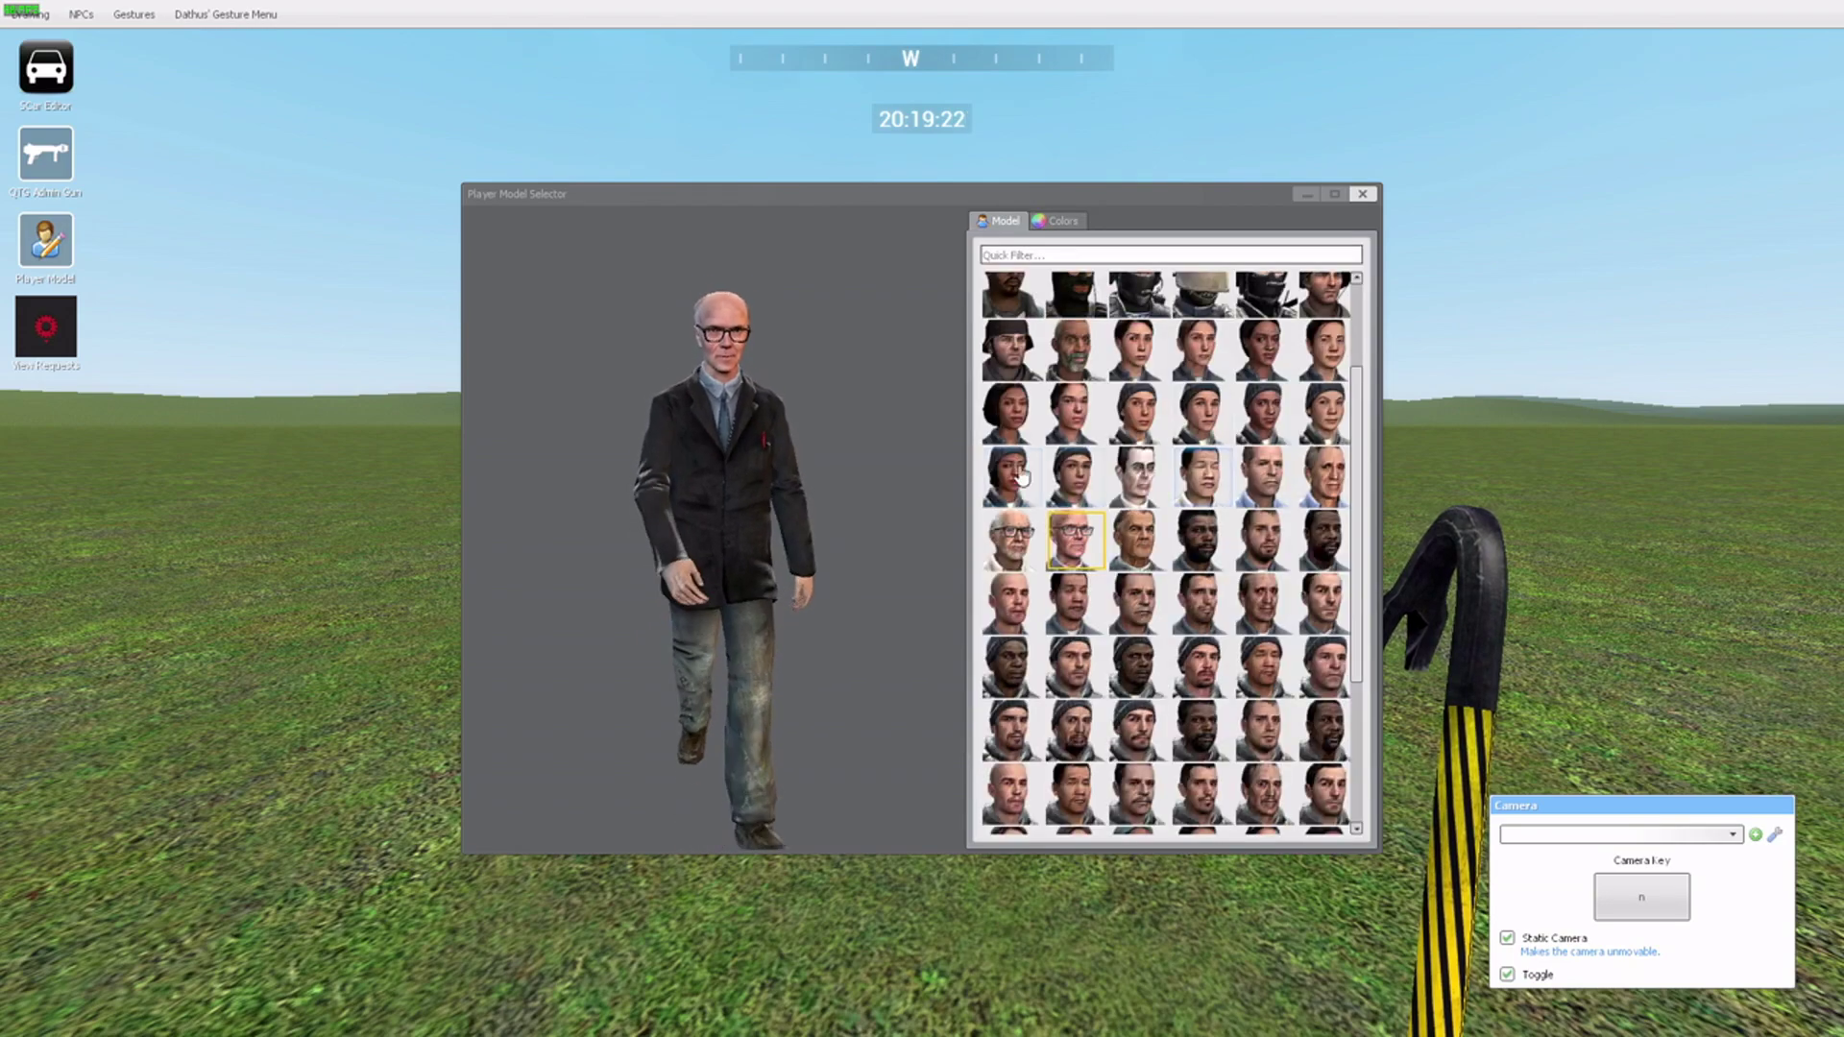
pyautogui.scroll(-2, 1203, 387)
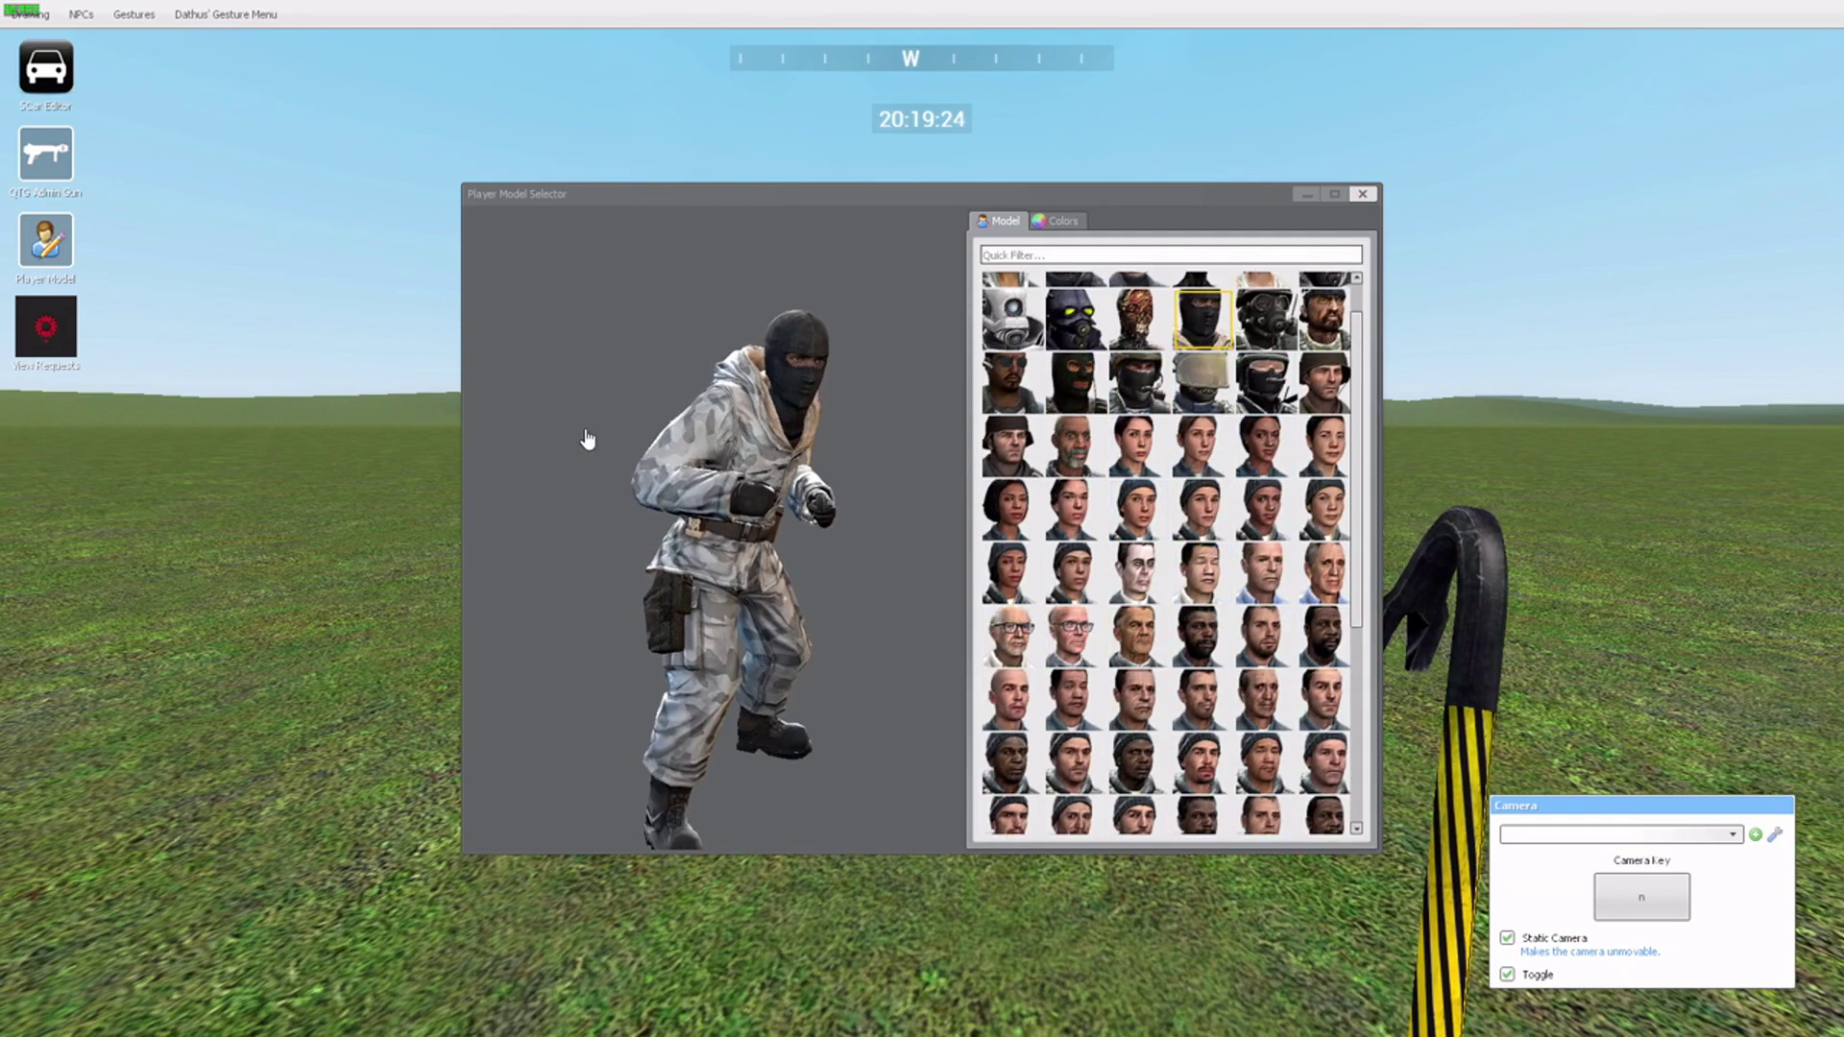
pyautogui.click(1363, 196)
# View the keyboard options once more, return to the game, and show and hide the context menu.
pyautogui.press('Escape')
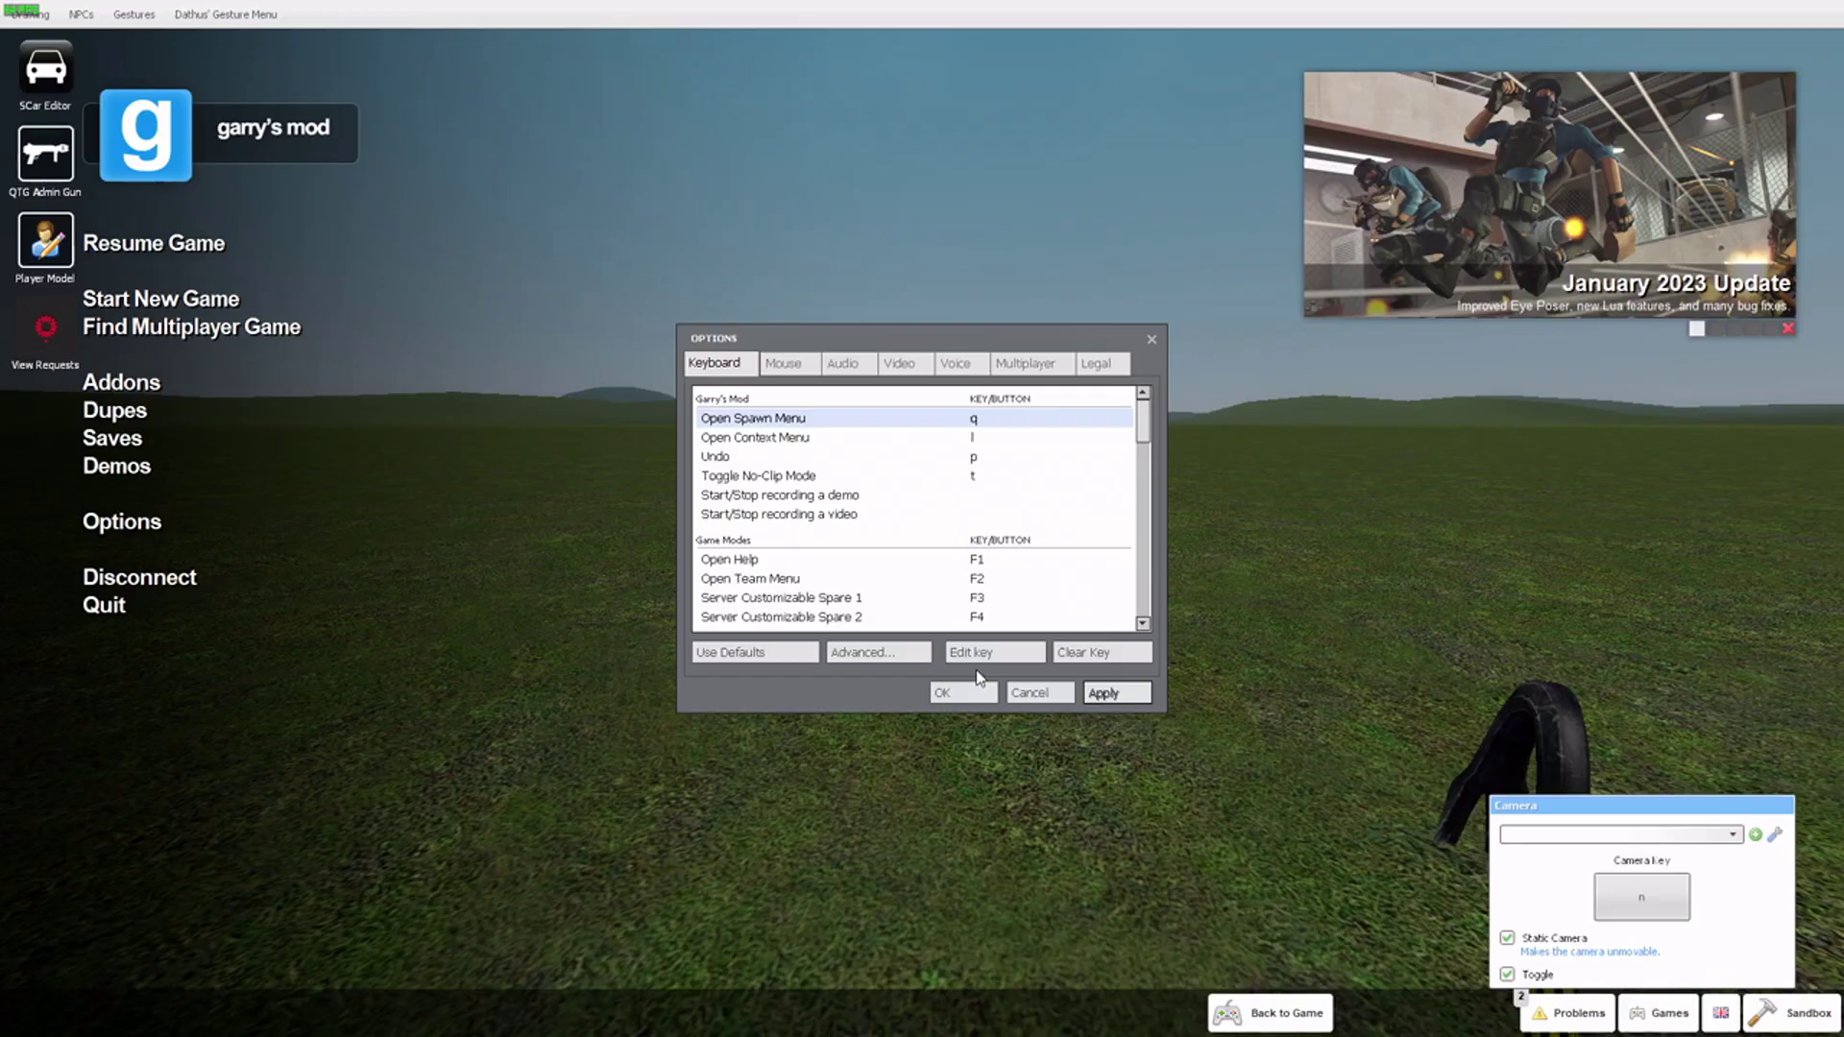
pyautogui.press('Escape')
pyautogui.press('c')
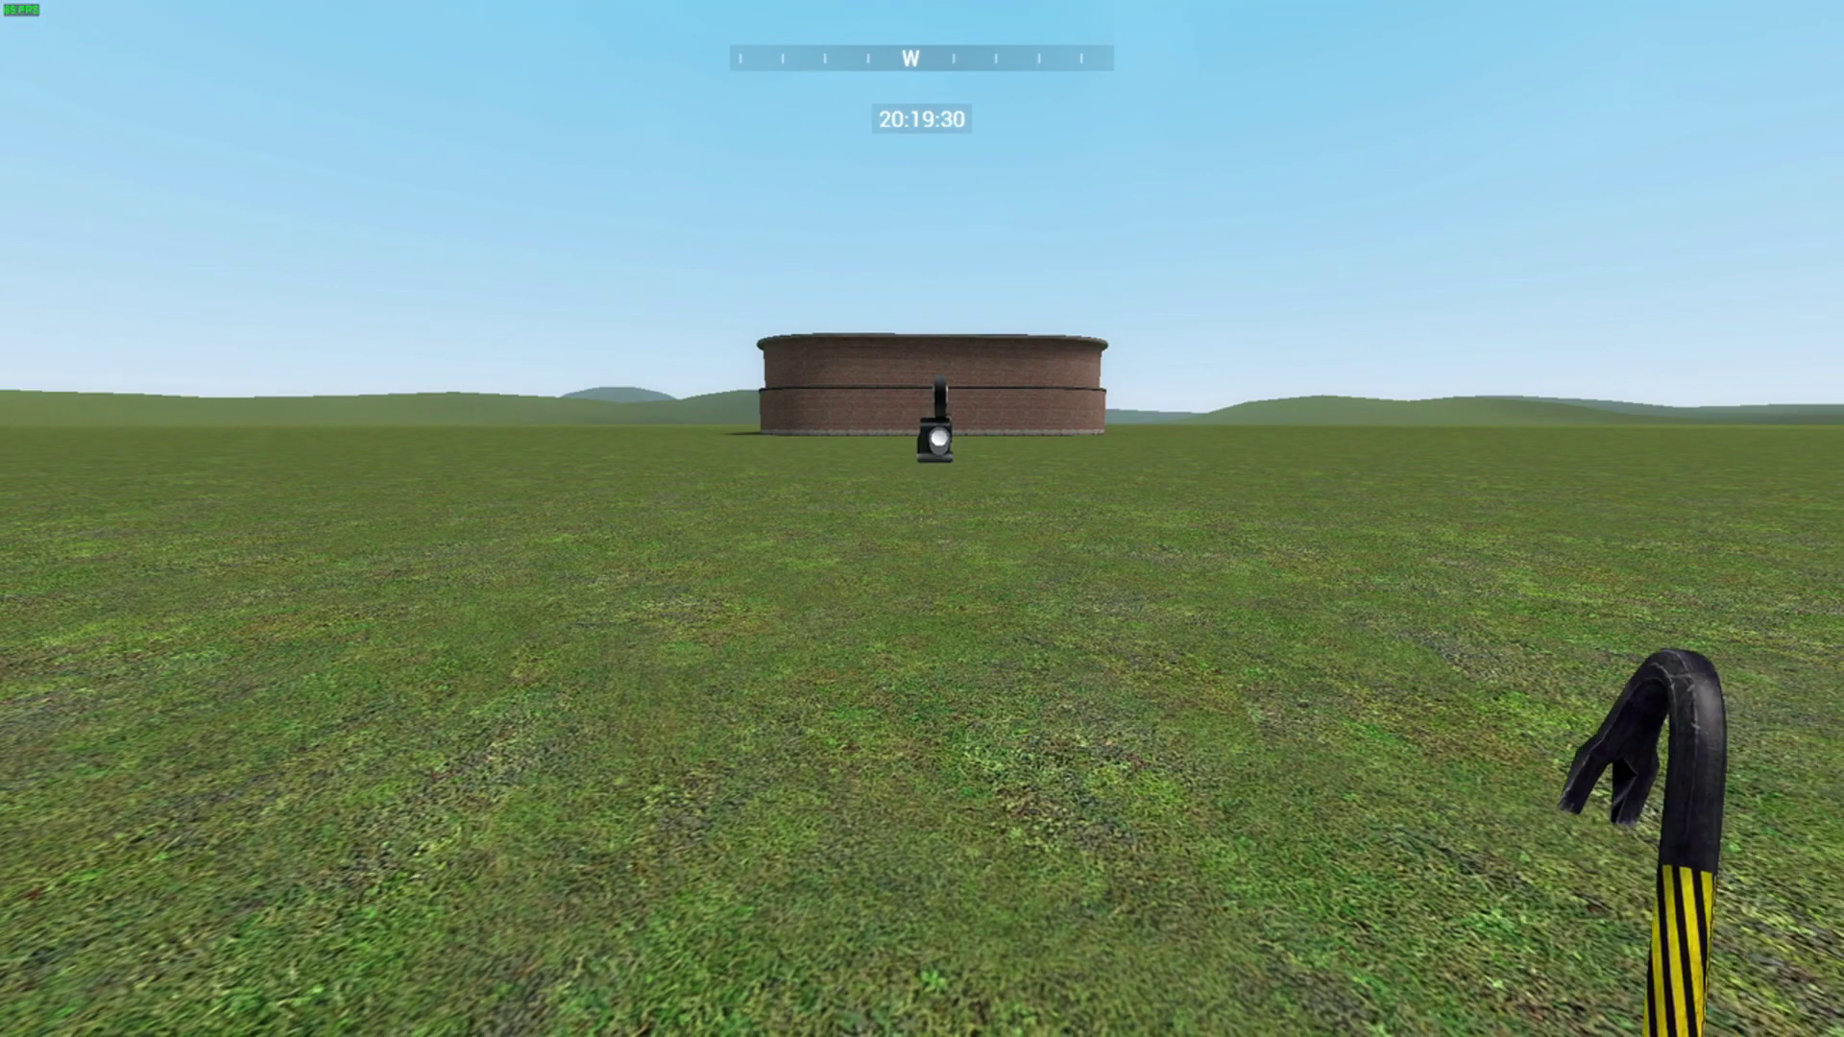
pyautogui.press('c')
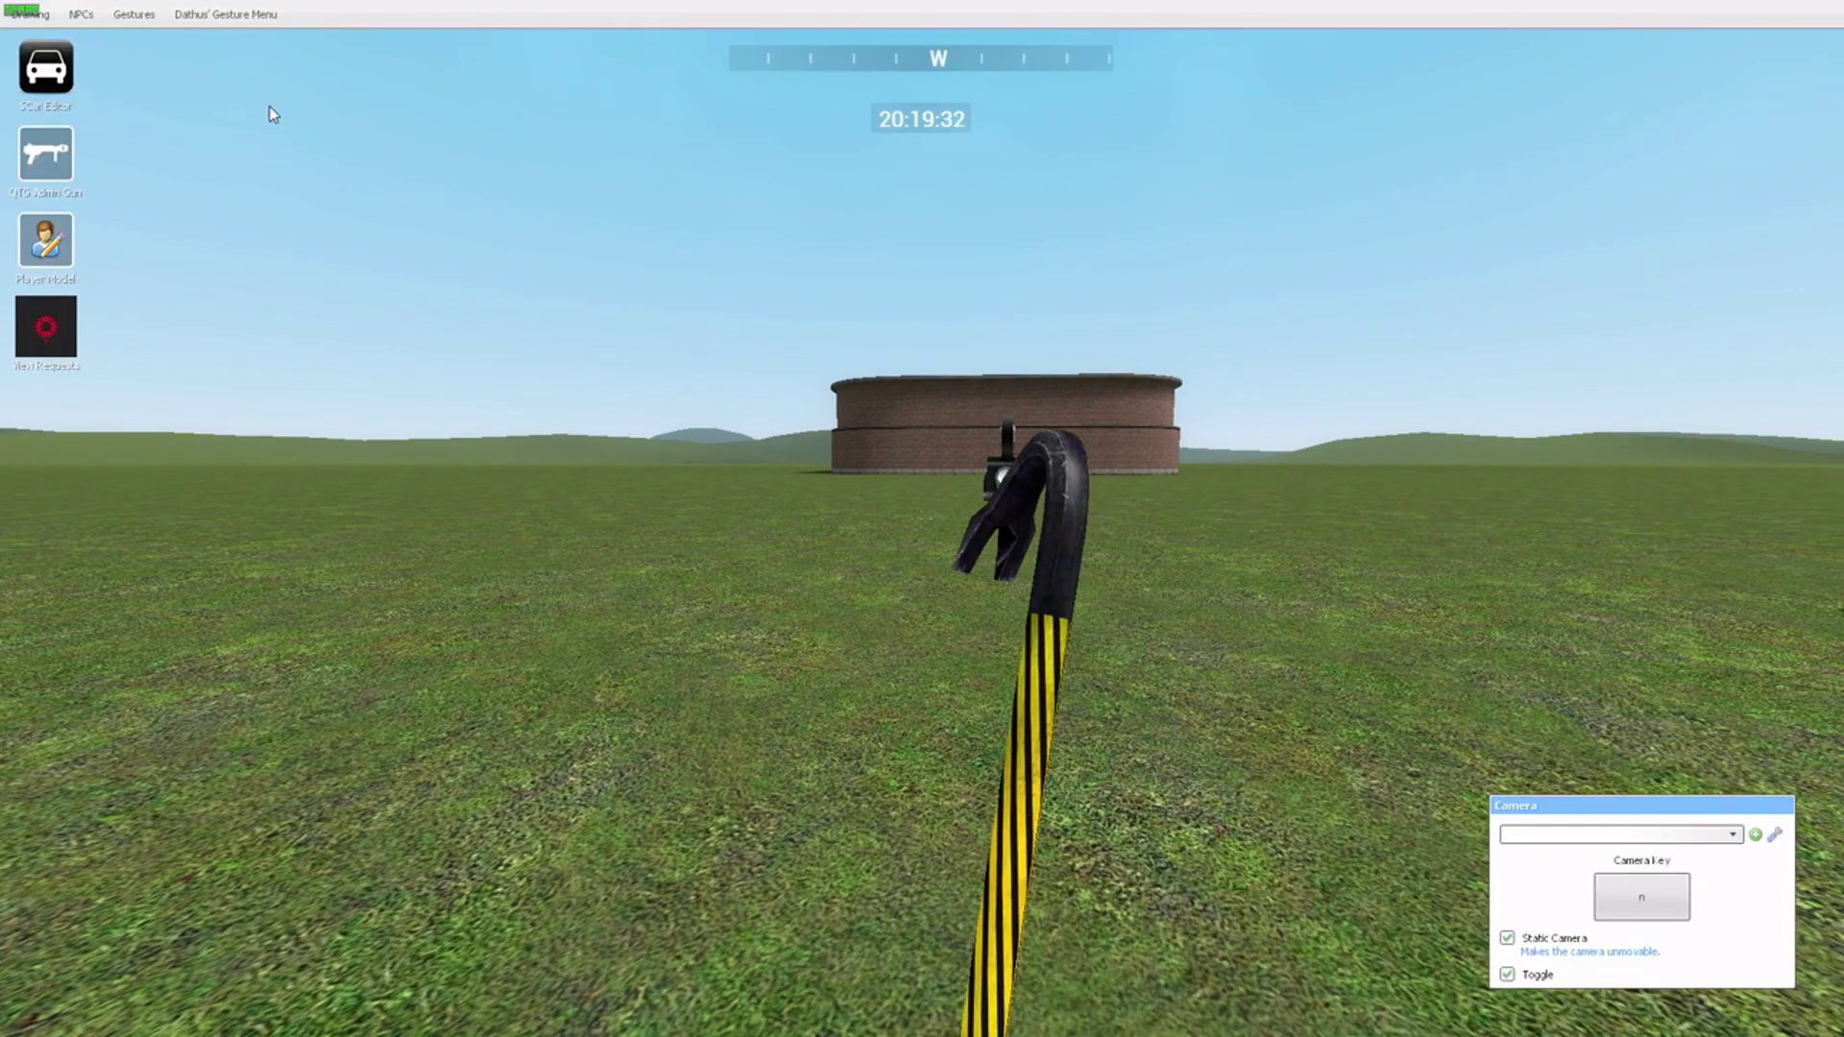
pyautogui.press('c')
pyautogui.press('c')
pyautogui.press('c')
# Move the player sideways, backward and forward on the grass in front of the placed camera.
pyautogui.press('d')
pyautogui.press('a')
pyautogui.press('a')
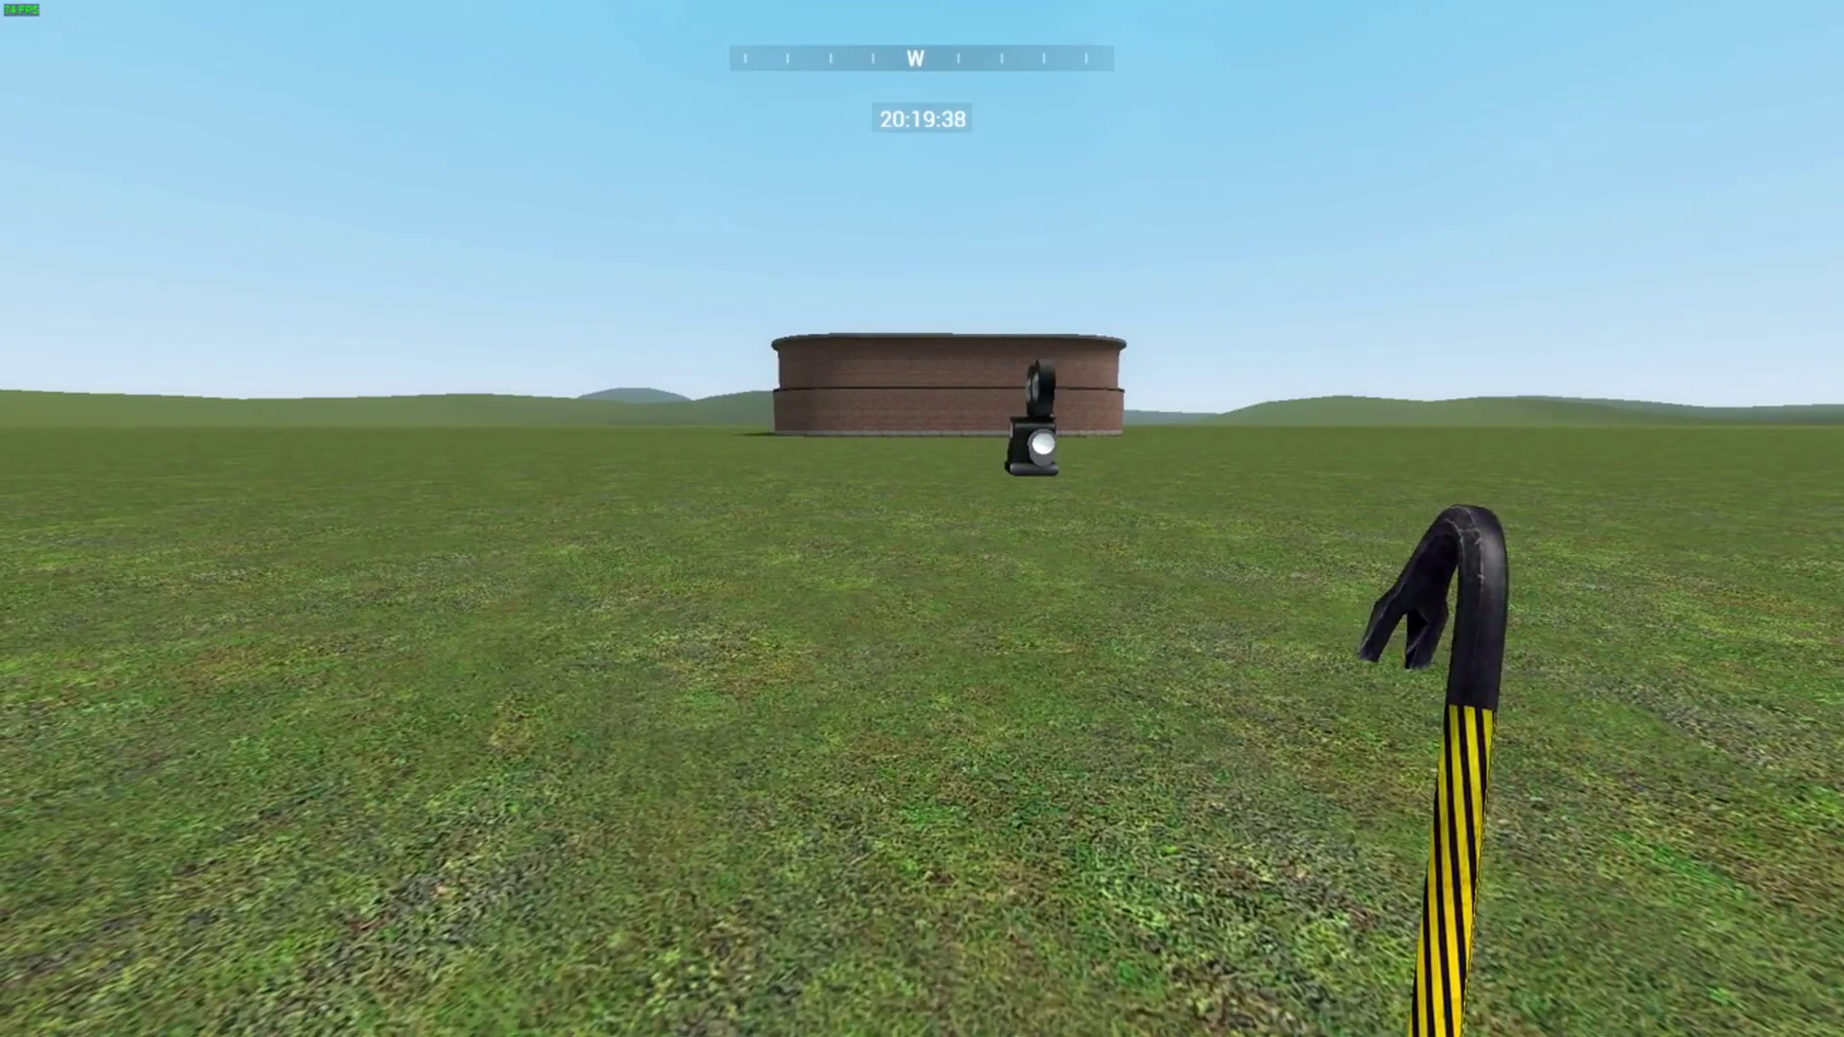
pyautogui.press('s')
pyautogui.press('w')
pyautogui.press('d')
pyautogui.press('a')
pyautogui.press('d')
pyautogui.press('s')
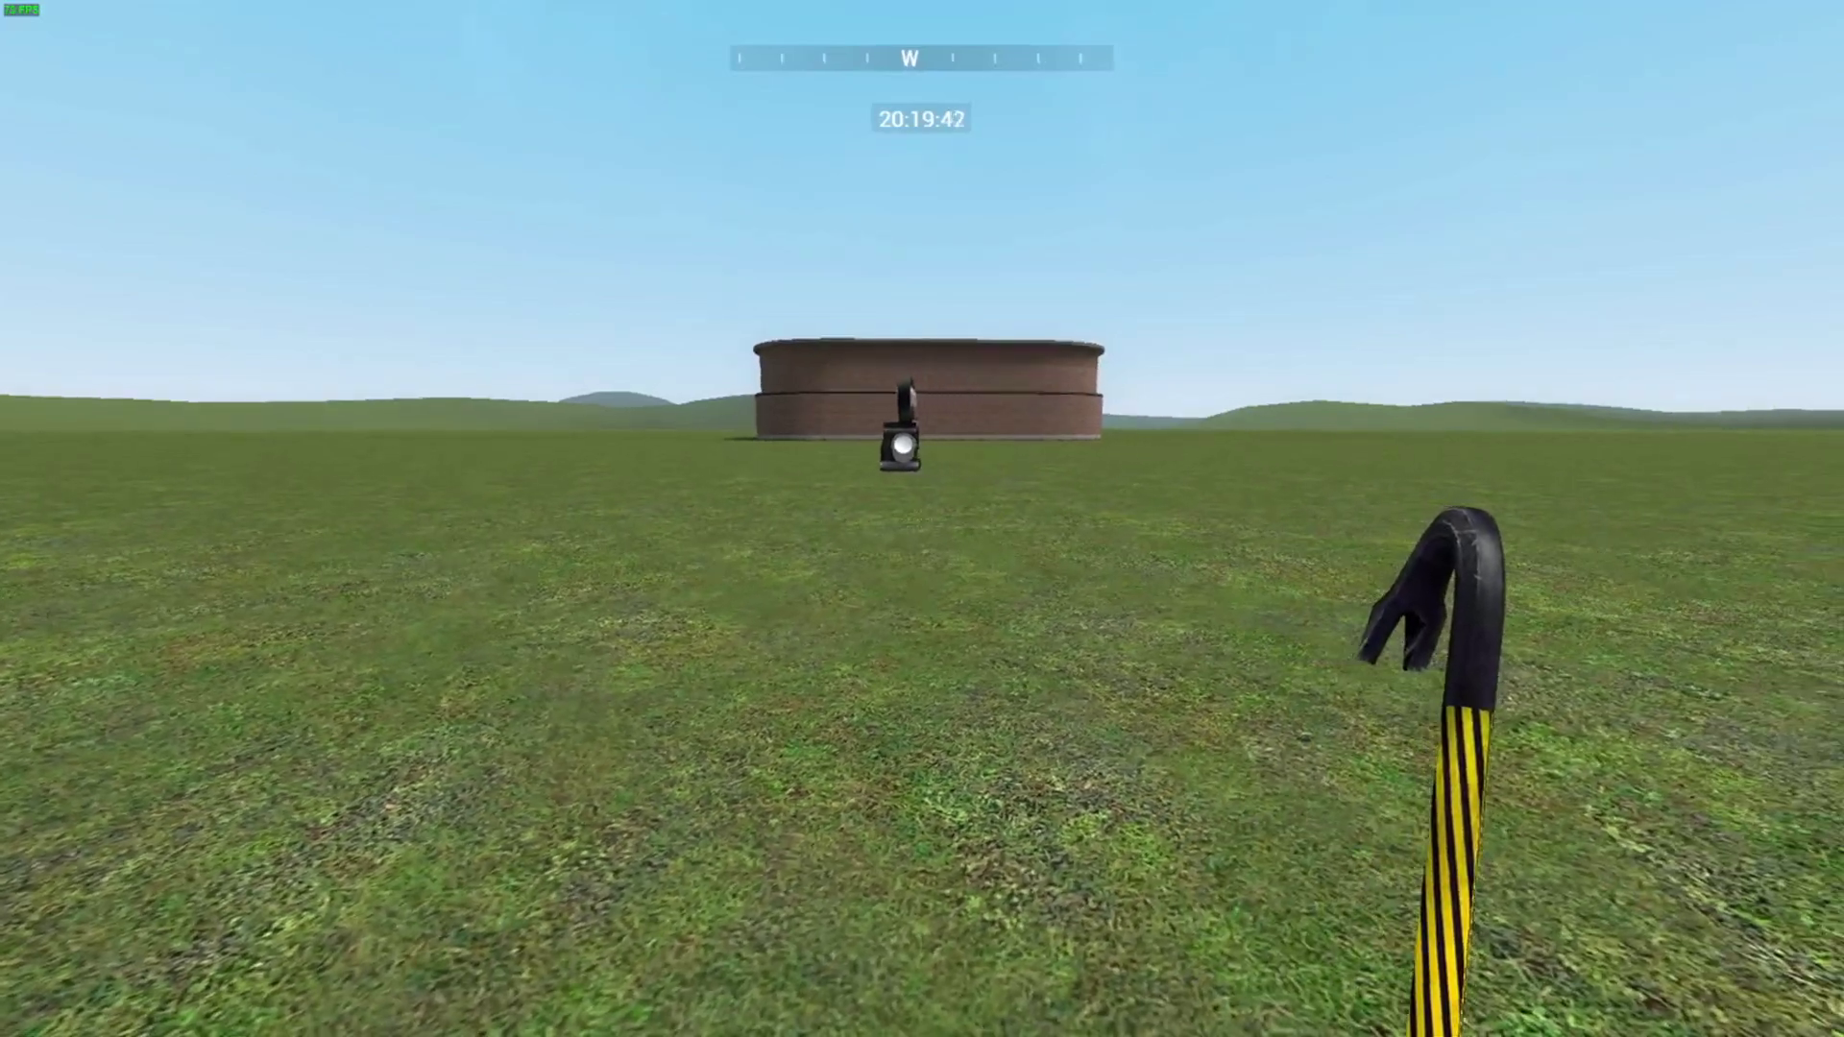
pyautogui.press('a')
pyautogui.press('w')
pyautogui.press('d')
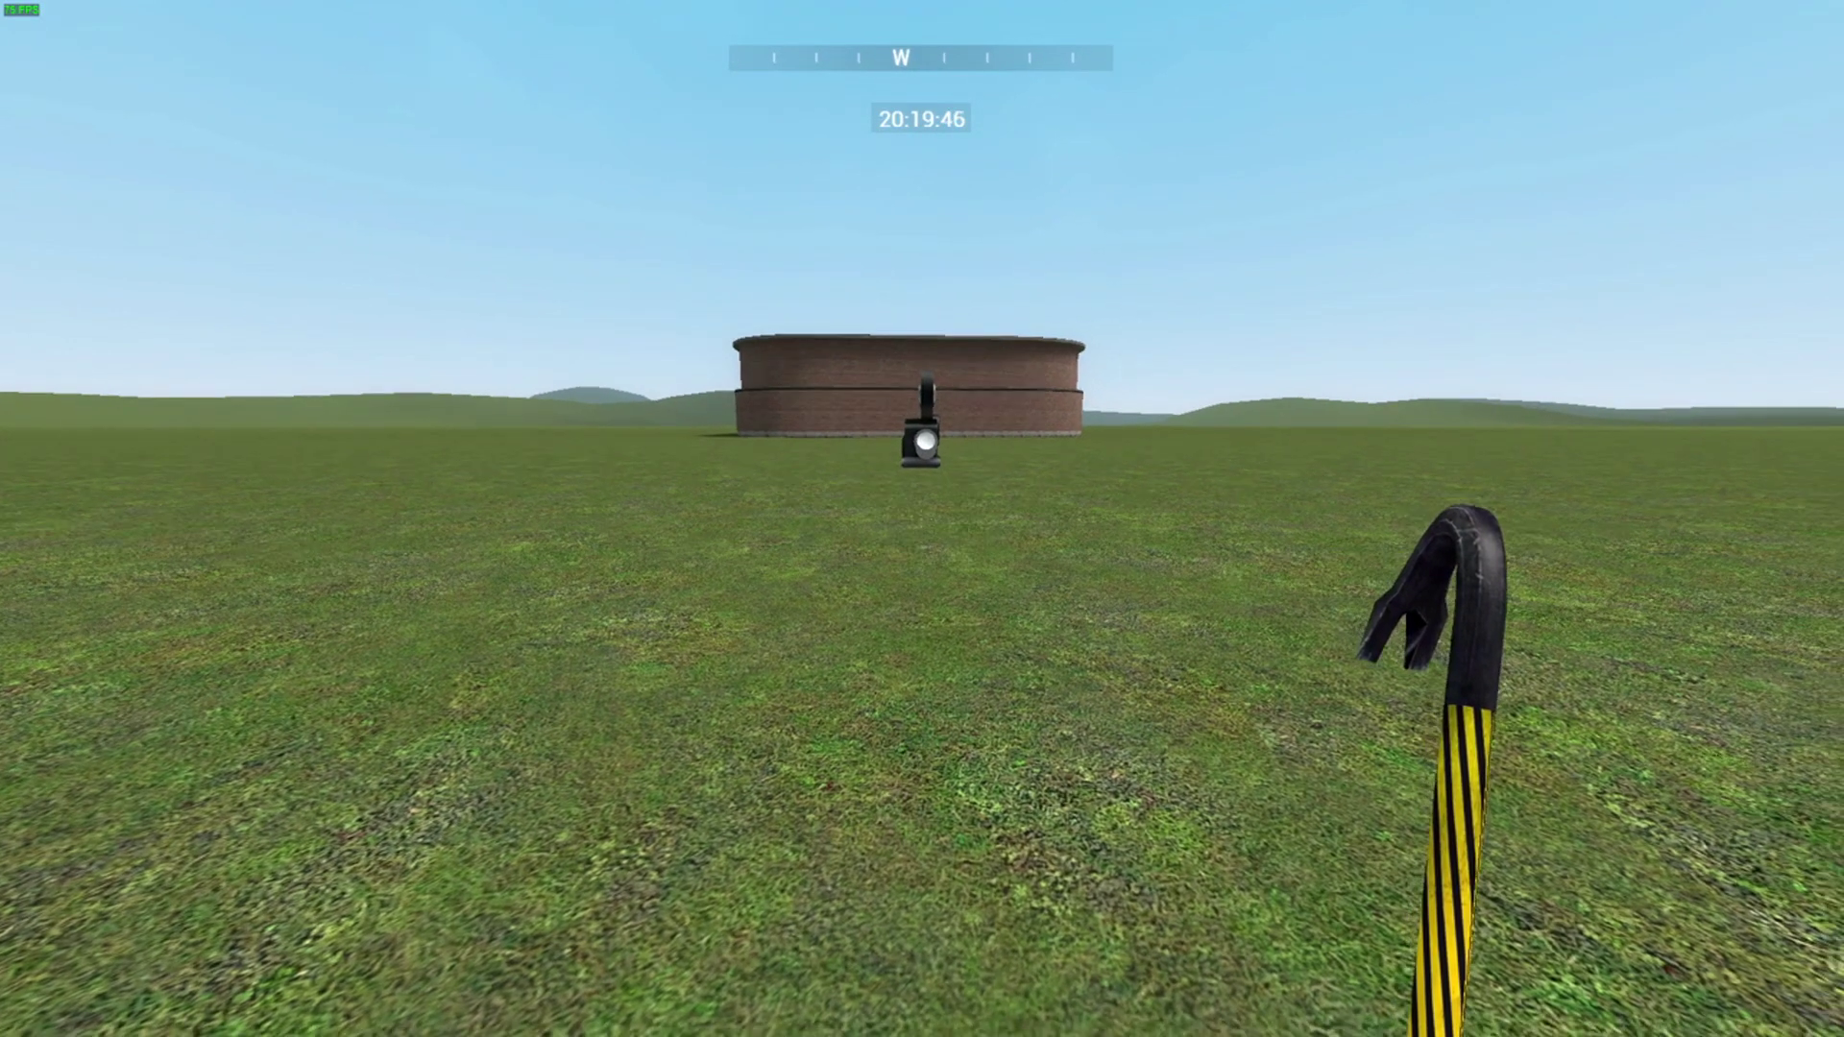
pyautogui.press('a')
pyautogui.press('d')
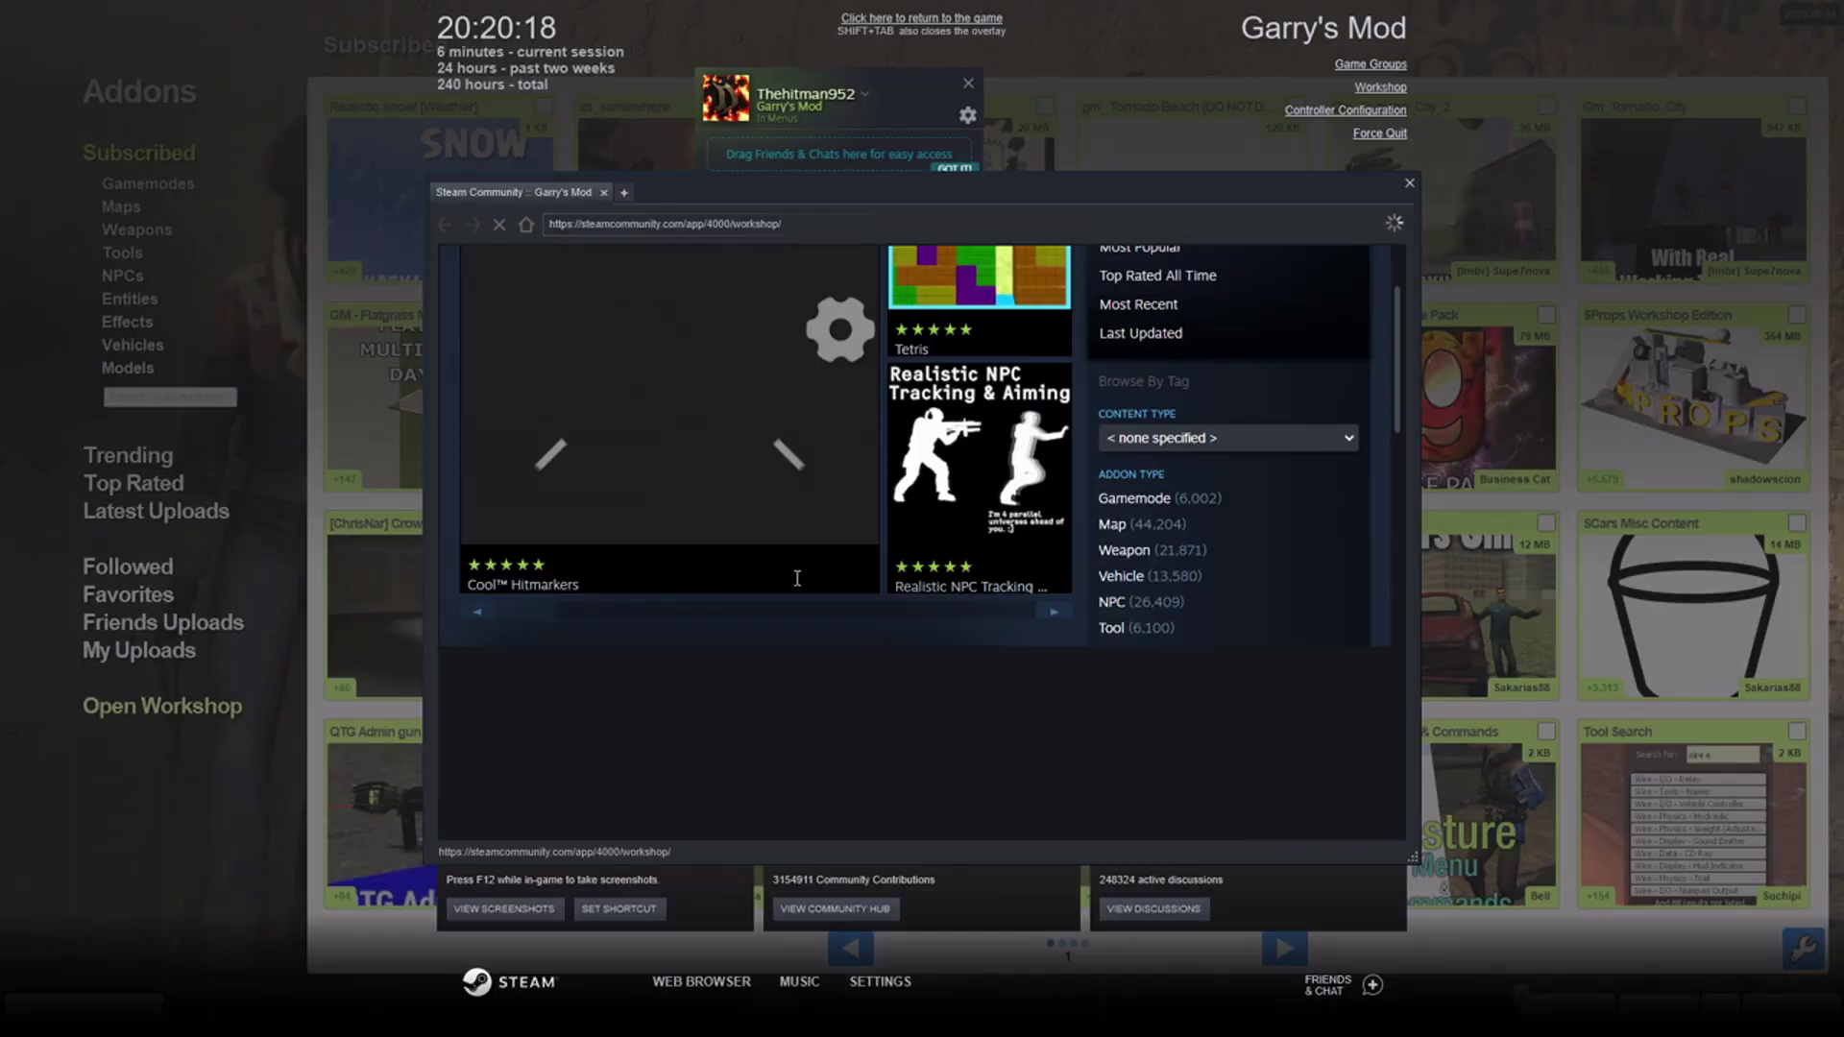
# Browse the Garry's Mod Workshop in the Steam overlay and search it for "skins".
pyautogui.scroll(4, 797, 577)
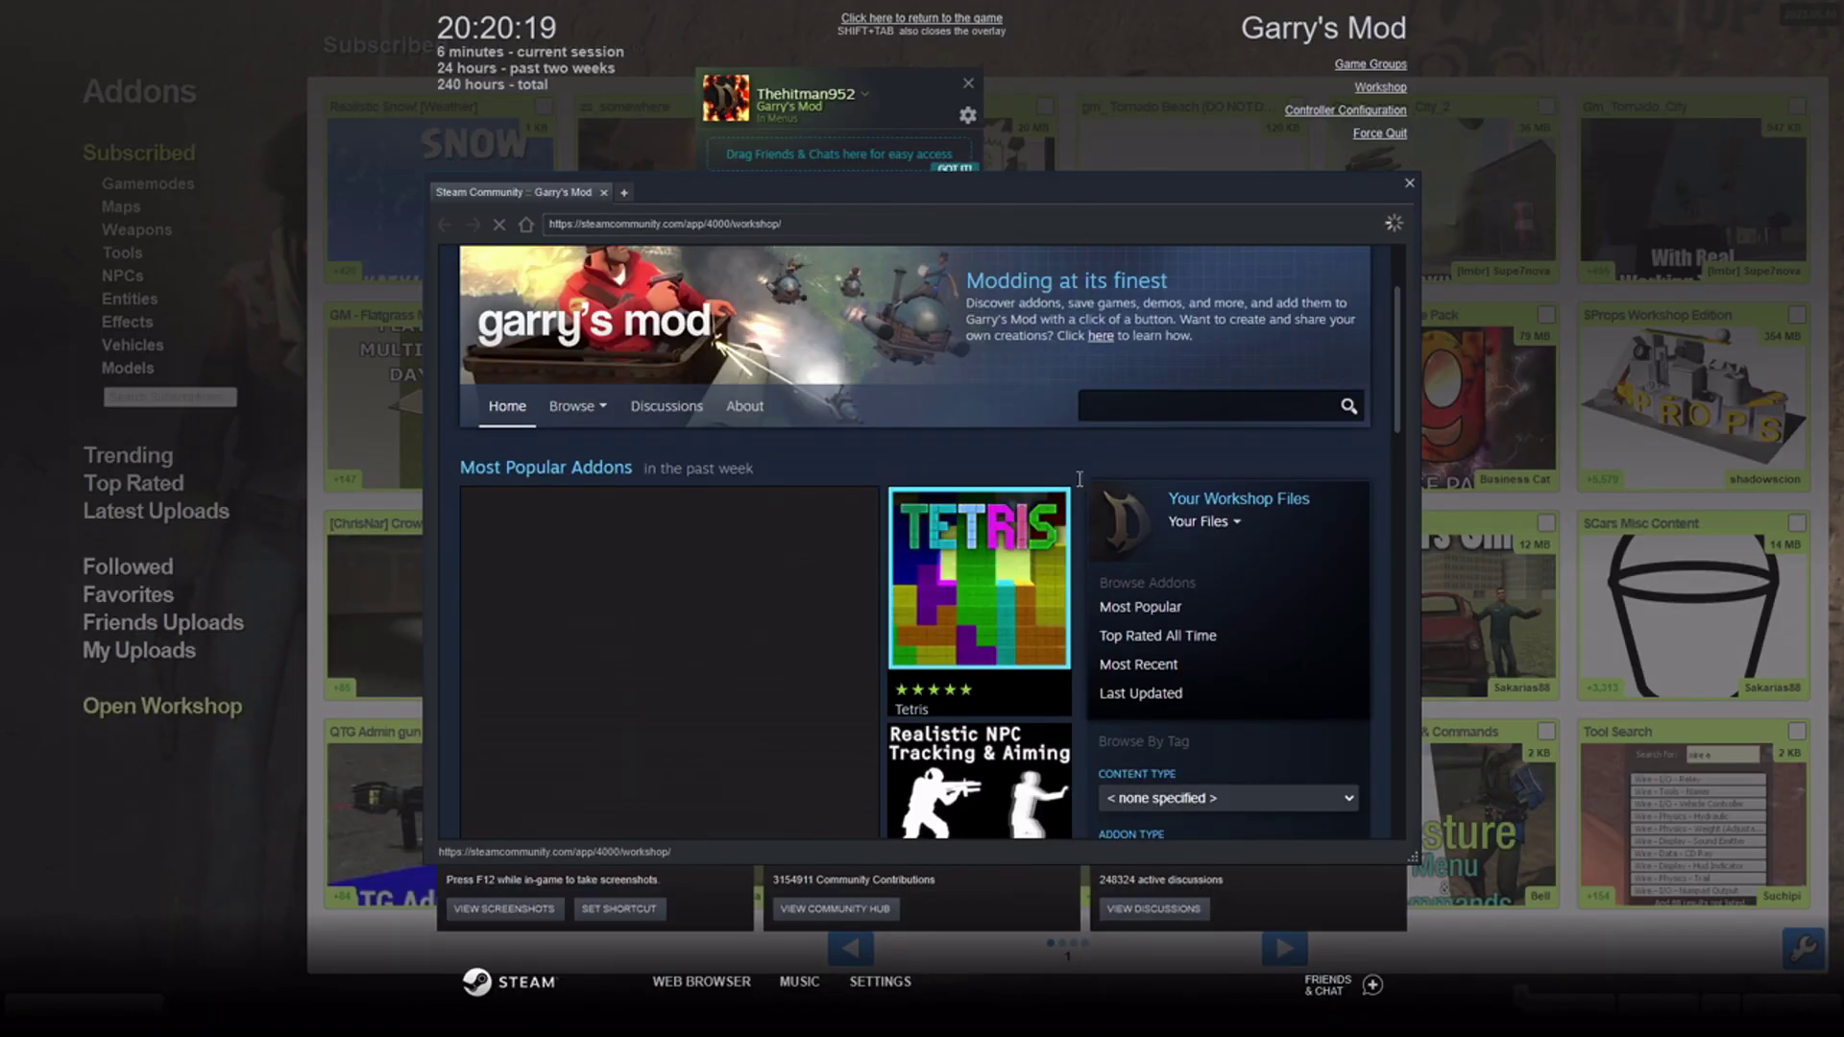
pyautogui.scroll(-5, 1199, 670)
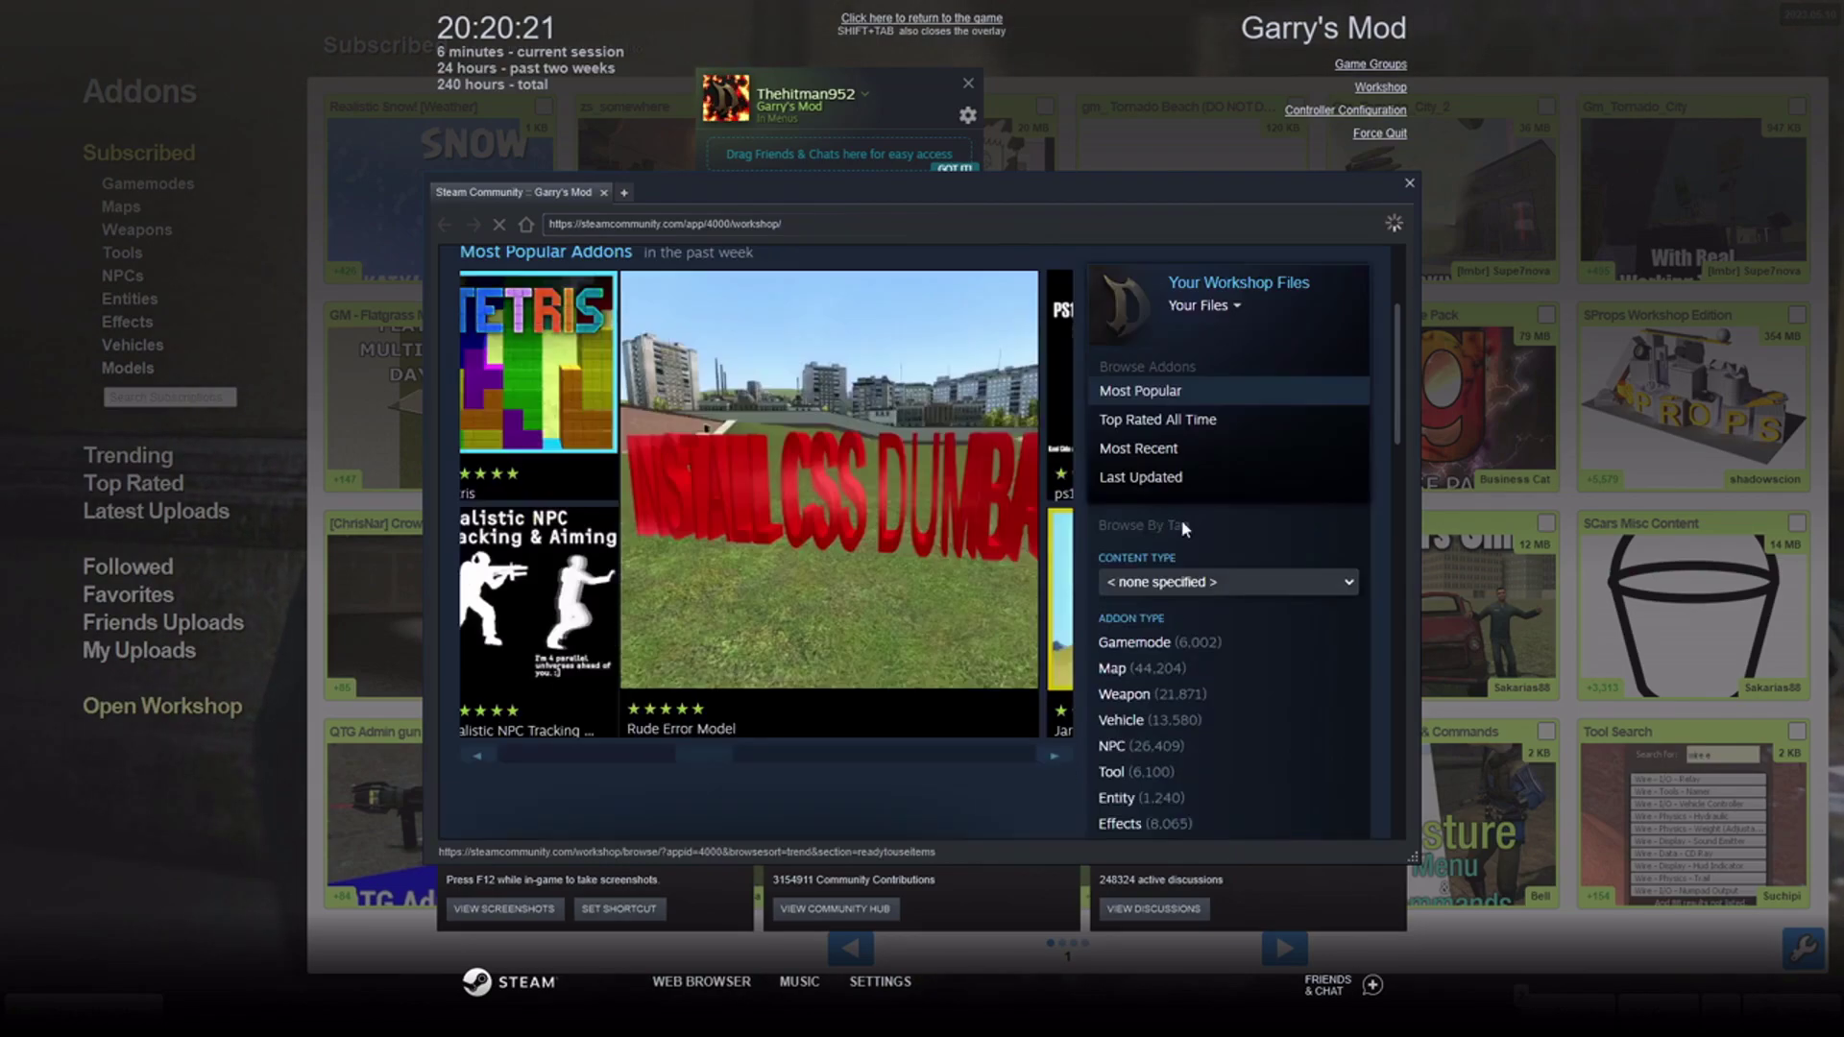
pyautogui.scroll(-4, 1254, 690)
pyautogui.scroll(8, 1049, 660)
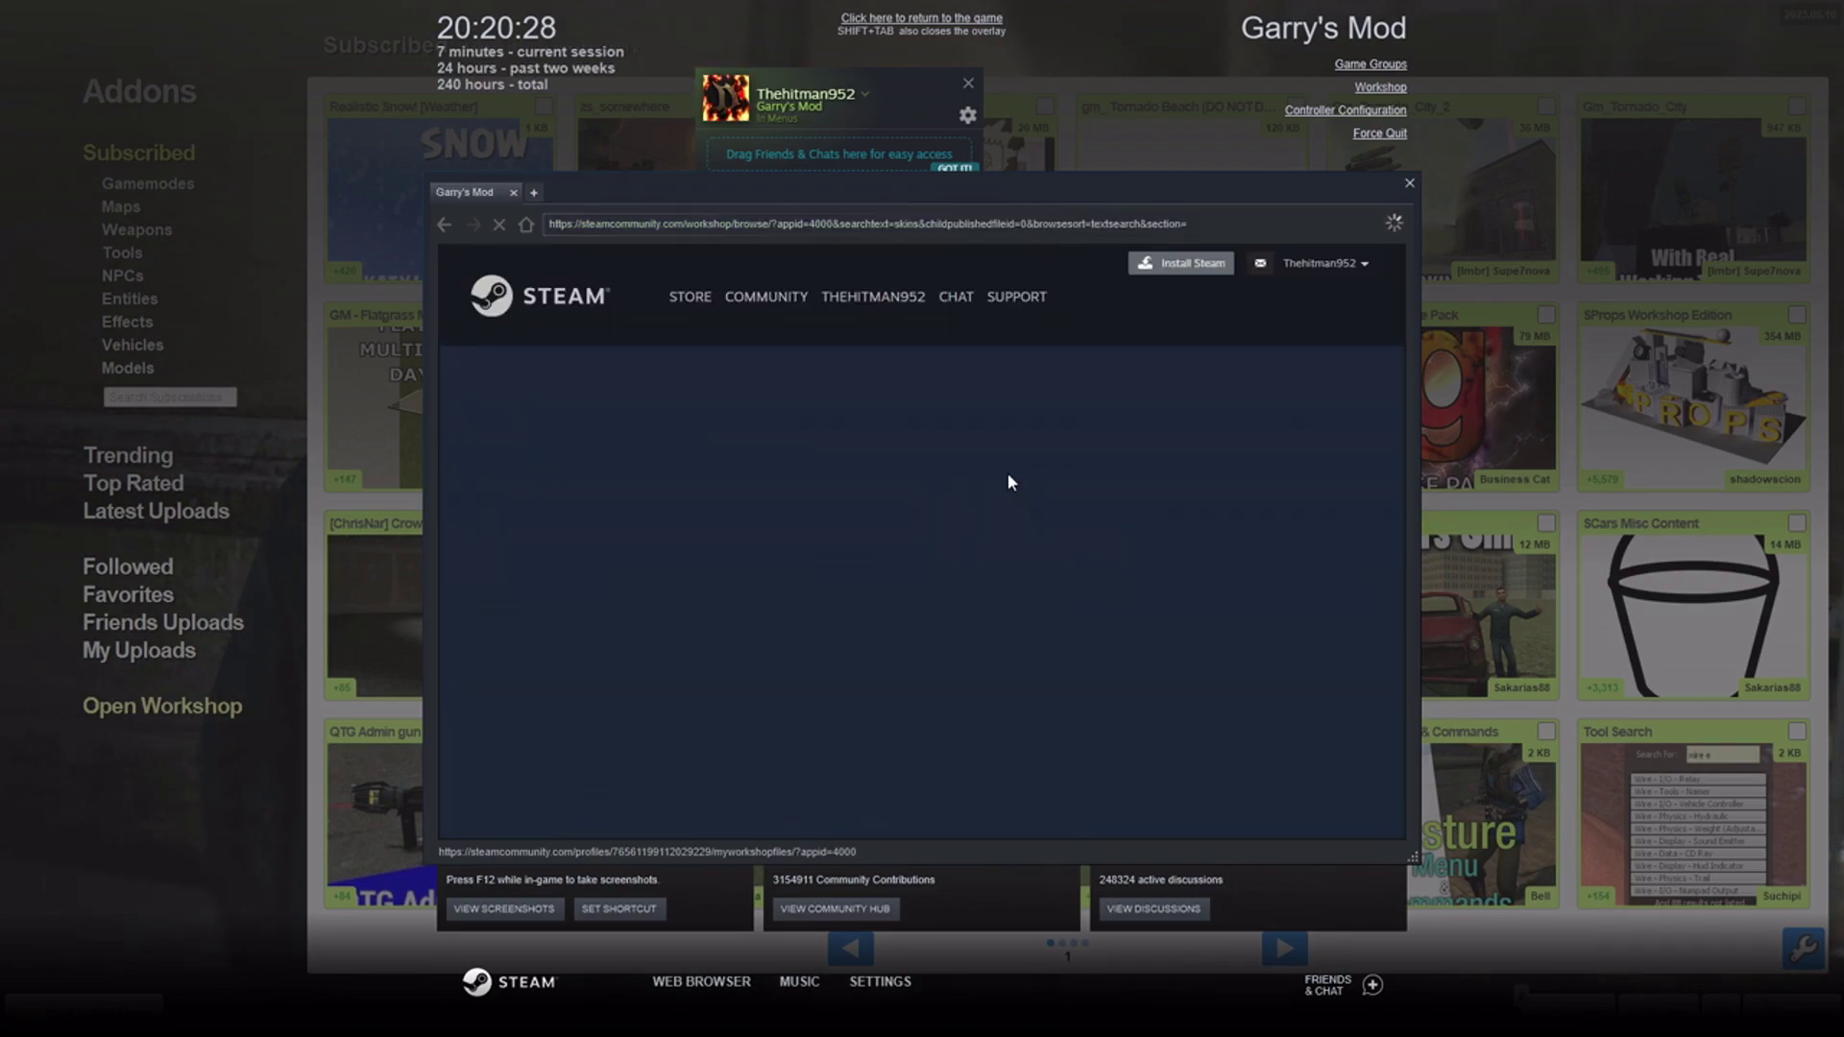
# Look through the first page of Workshop addons matching "skins".
pyautogui.scroll(-3, 1138, 465)
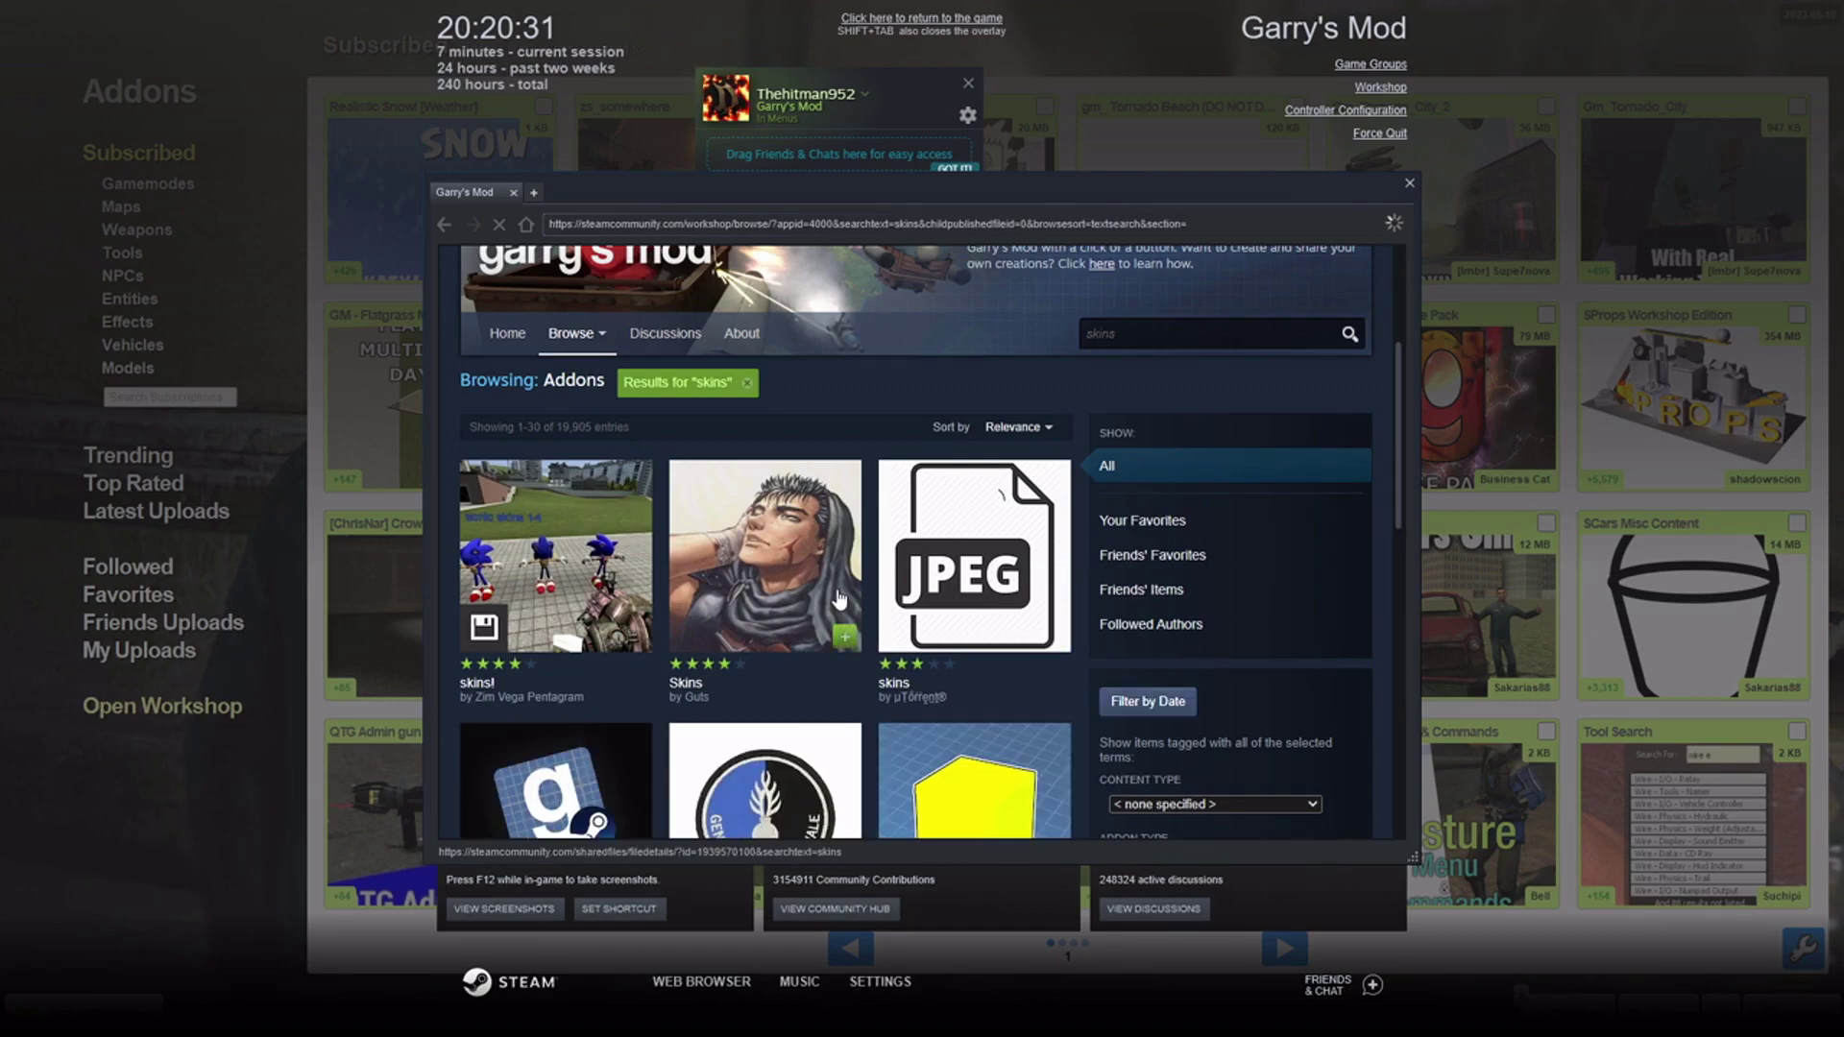
pyautogui.scroll(-3, 768, 567)
pyautogui.scroll(4, 960, 519)
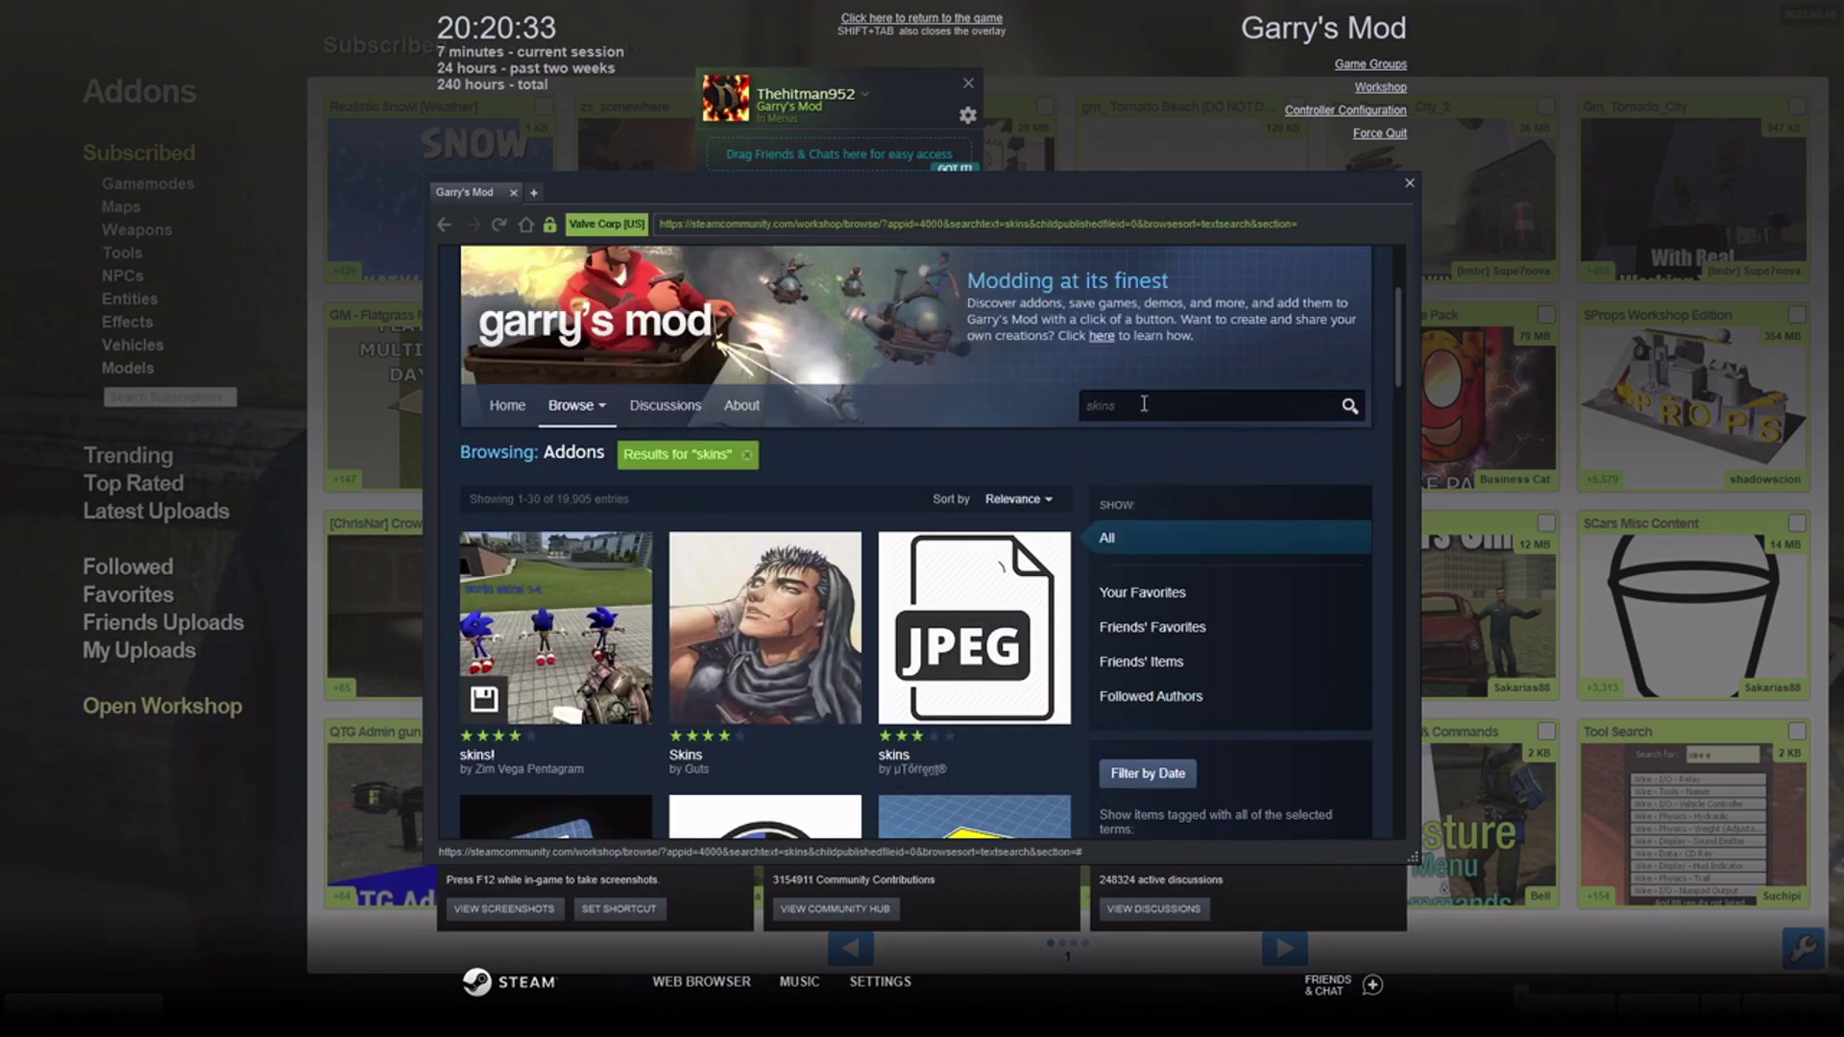
pyautogui.scroll(-6, 811, 746)
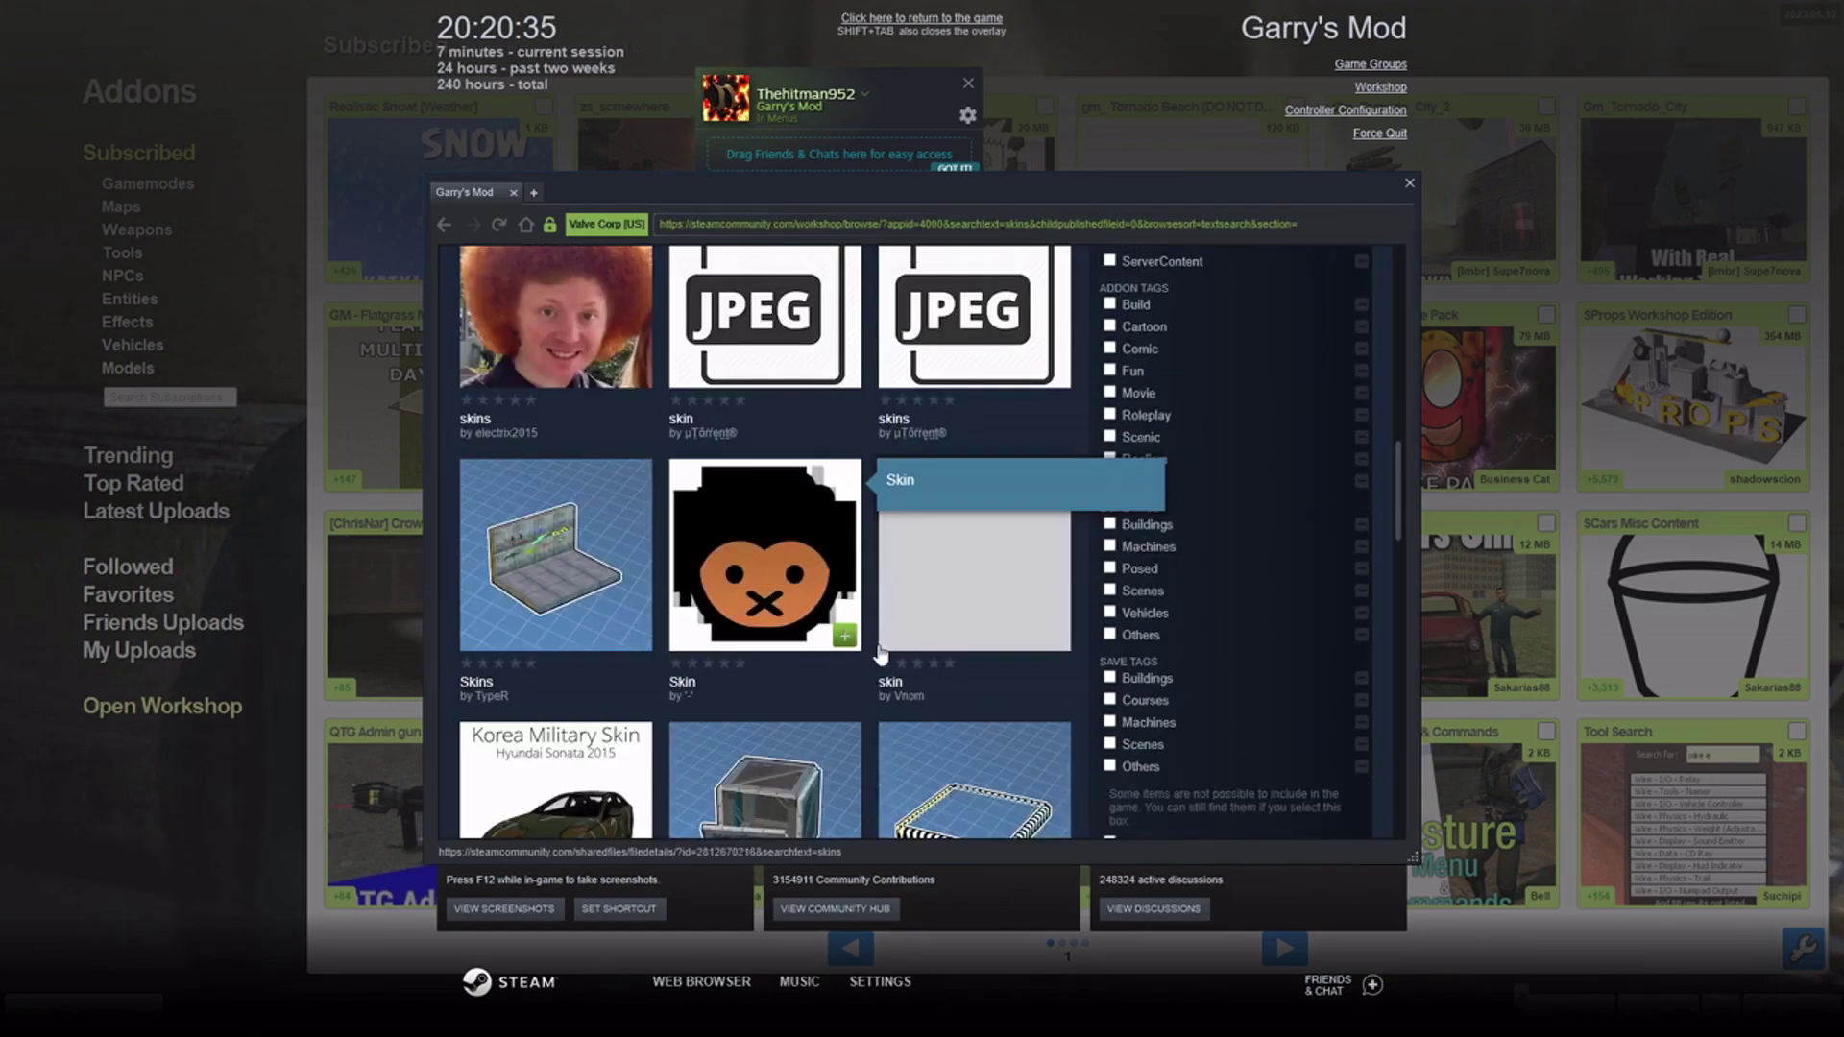
pyautogui.scroll(-3, 842, 663)
pyautogui.scroll(-3, 831, 711)
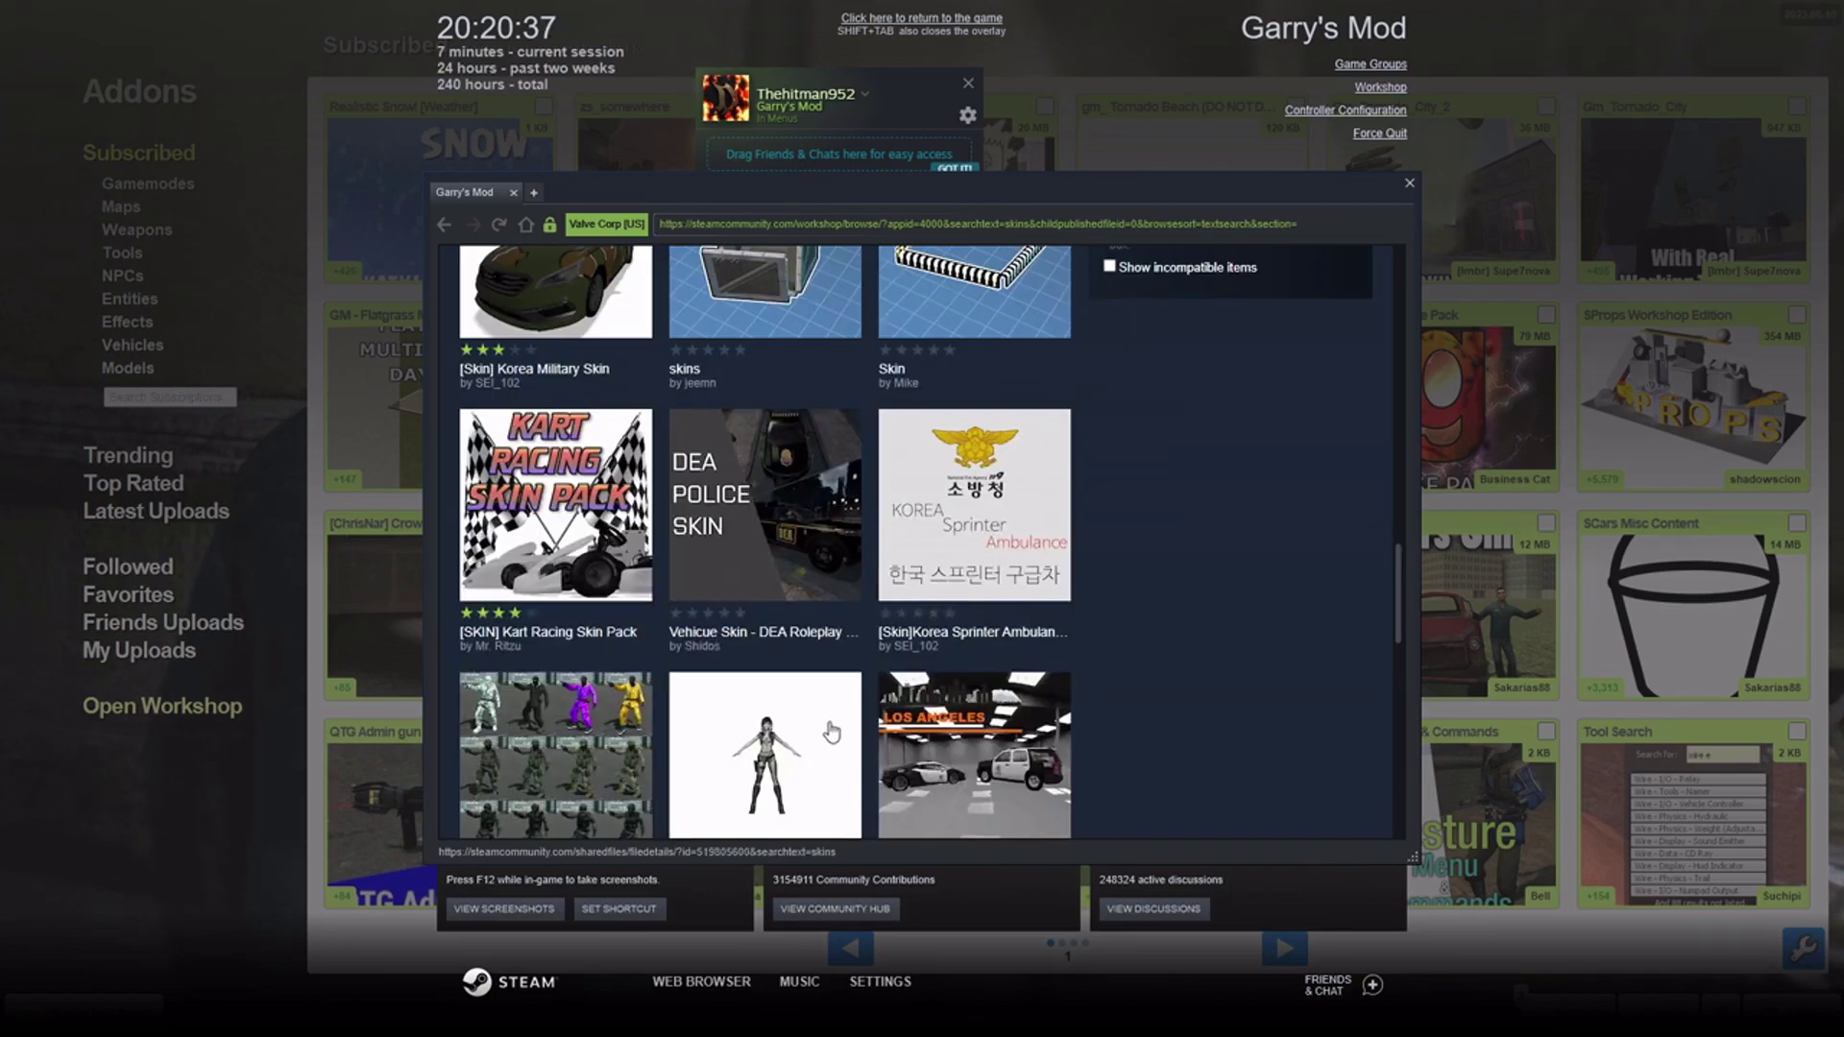
pyautogui.scroll(-3, 832, 733)
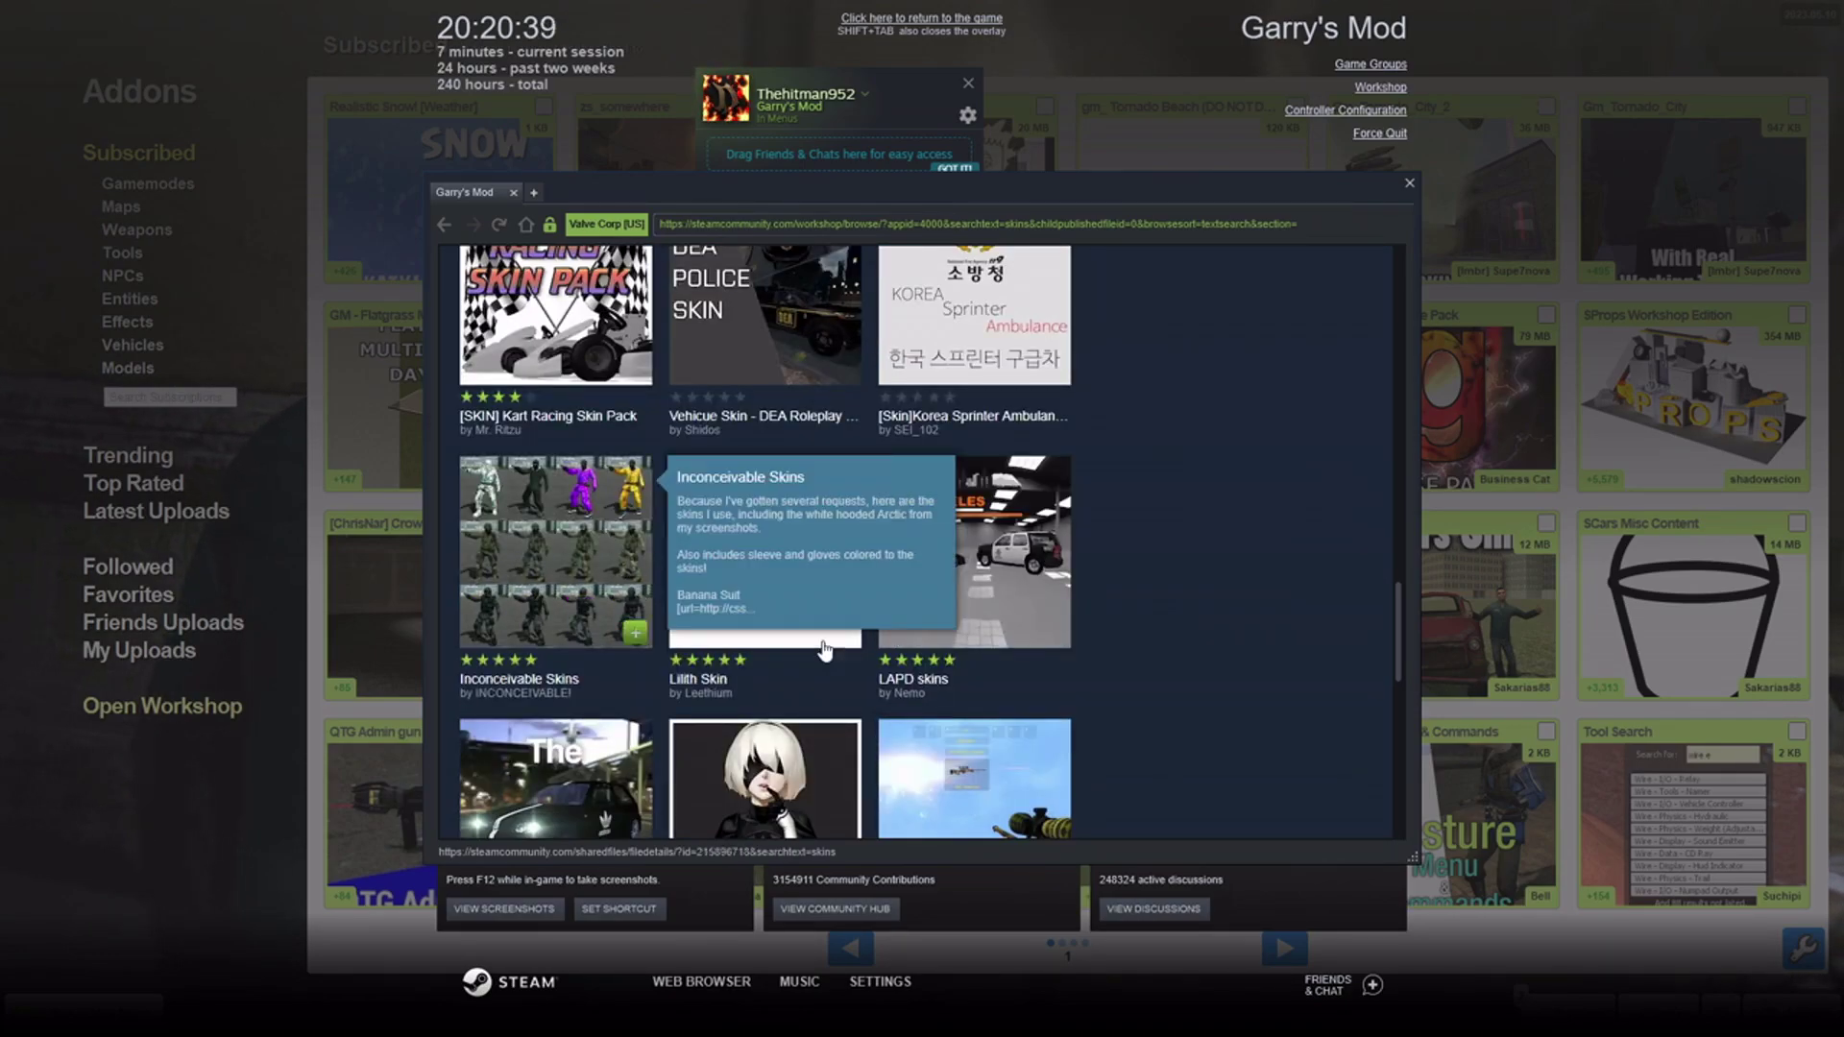
pyautogui.scroll(-9, 674, 629)
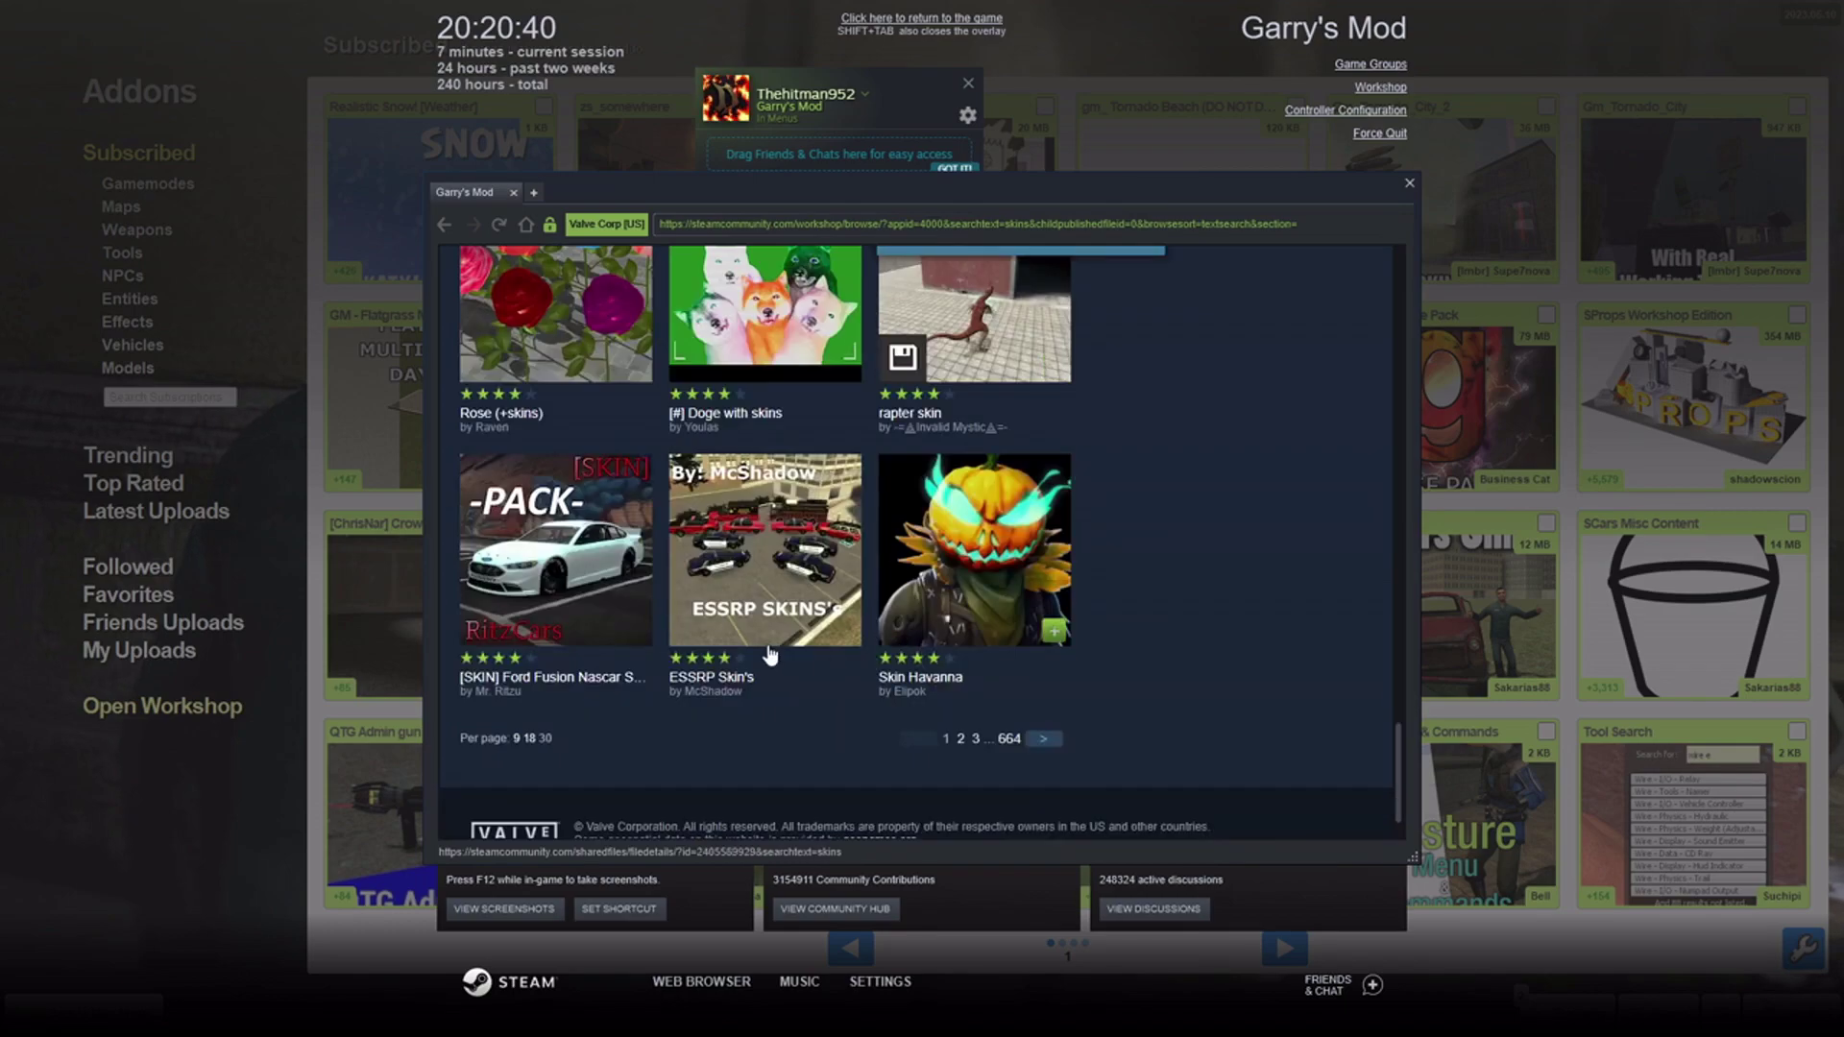
# Open the Skin Havanna addon page, review its picture, description and comments, and return to the search results.
pyautogui.click(1003, 623)
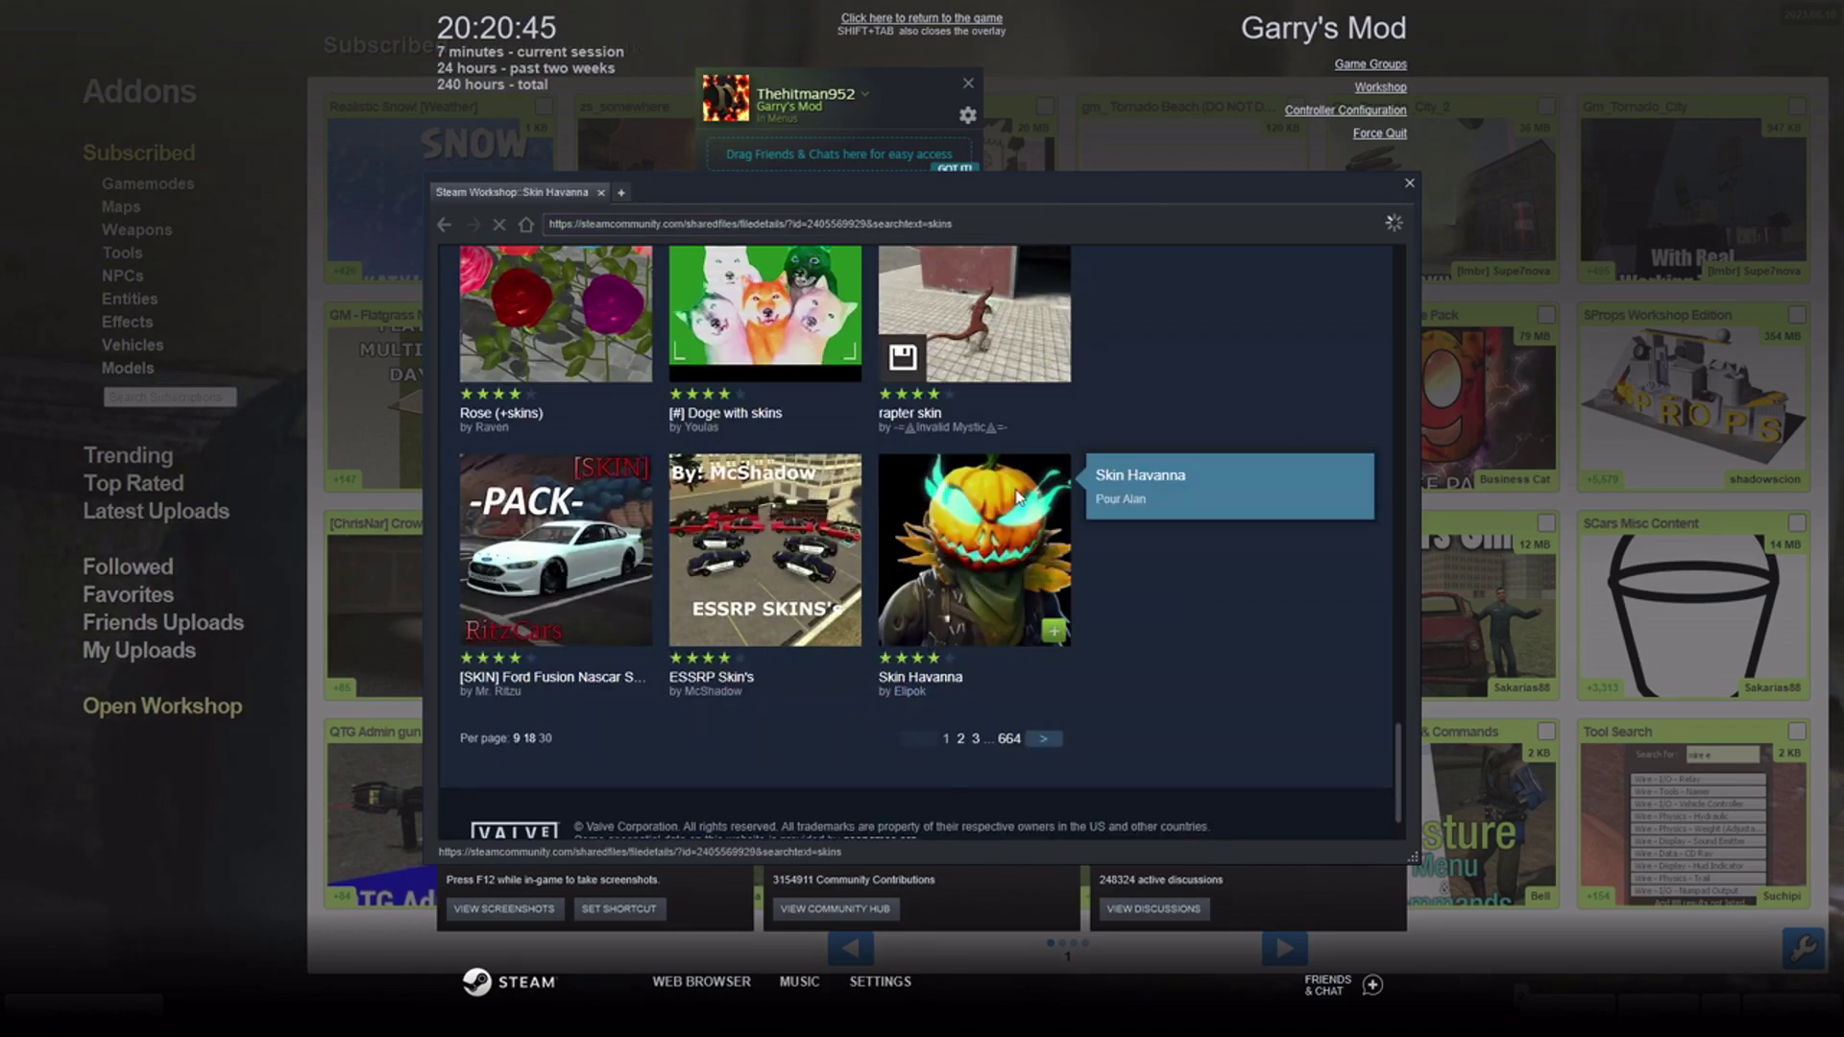
pyautogui.scroll(-5, 1020, 568)
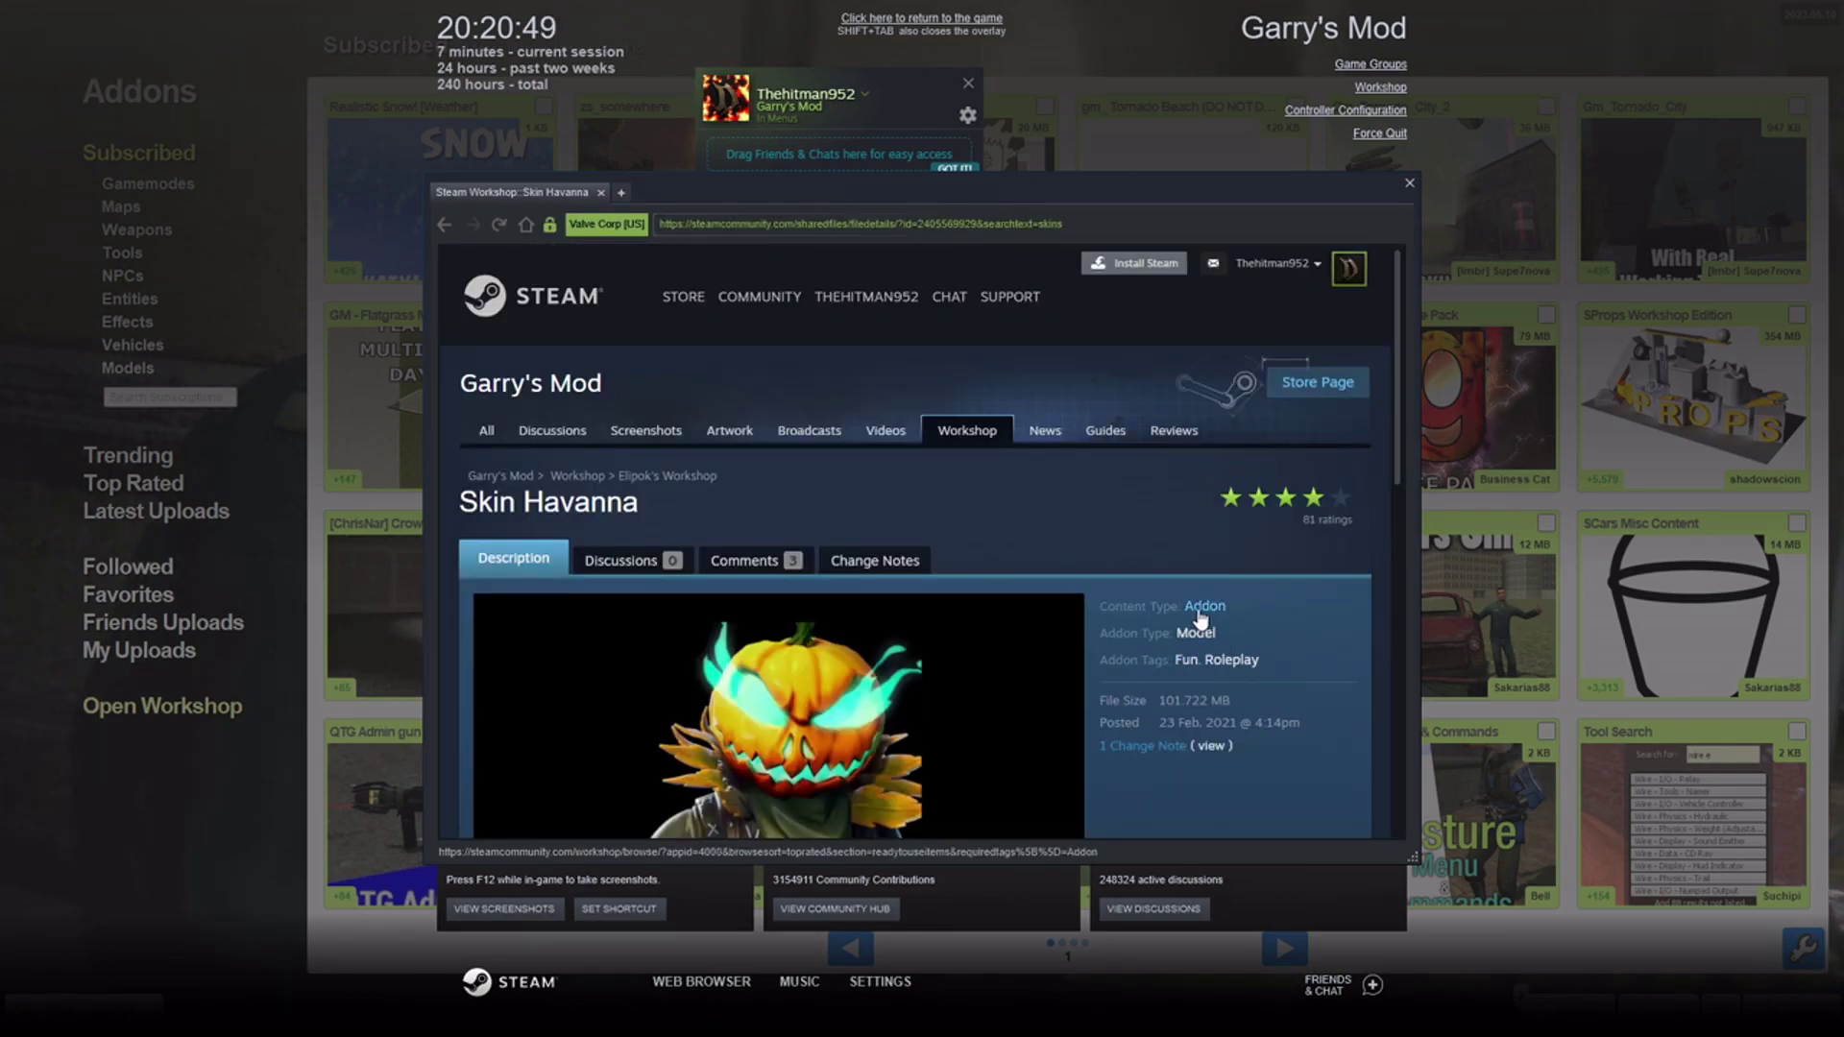
pyautogui.scroll(-10, 1185, 624)
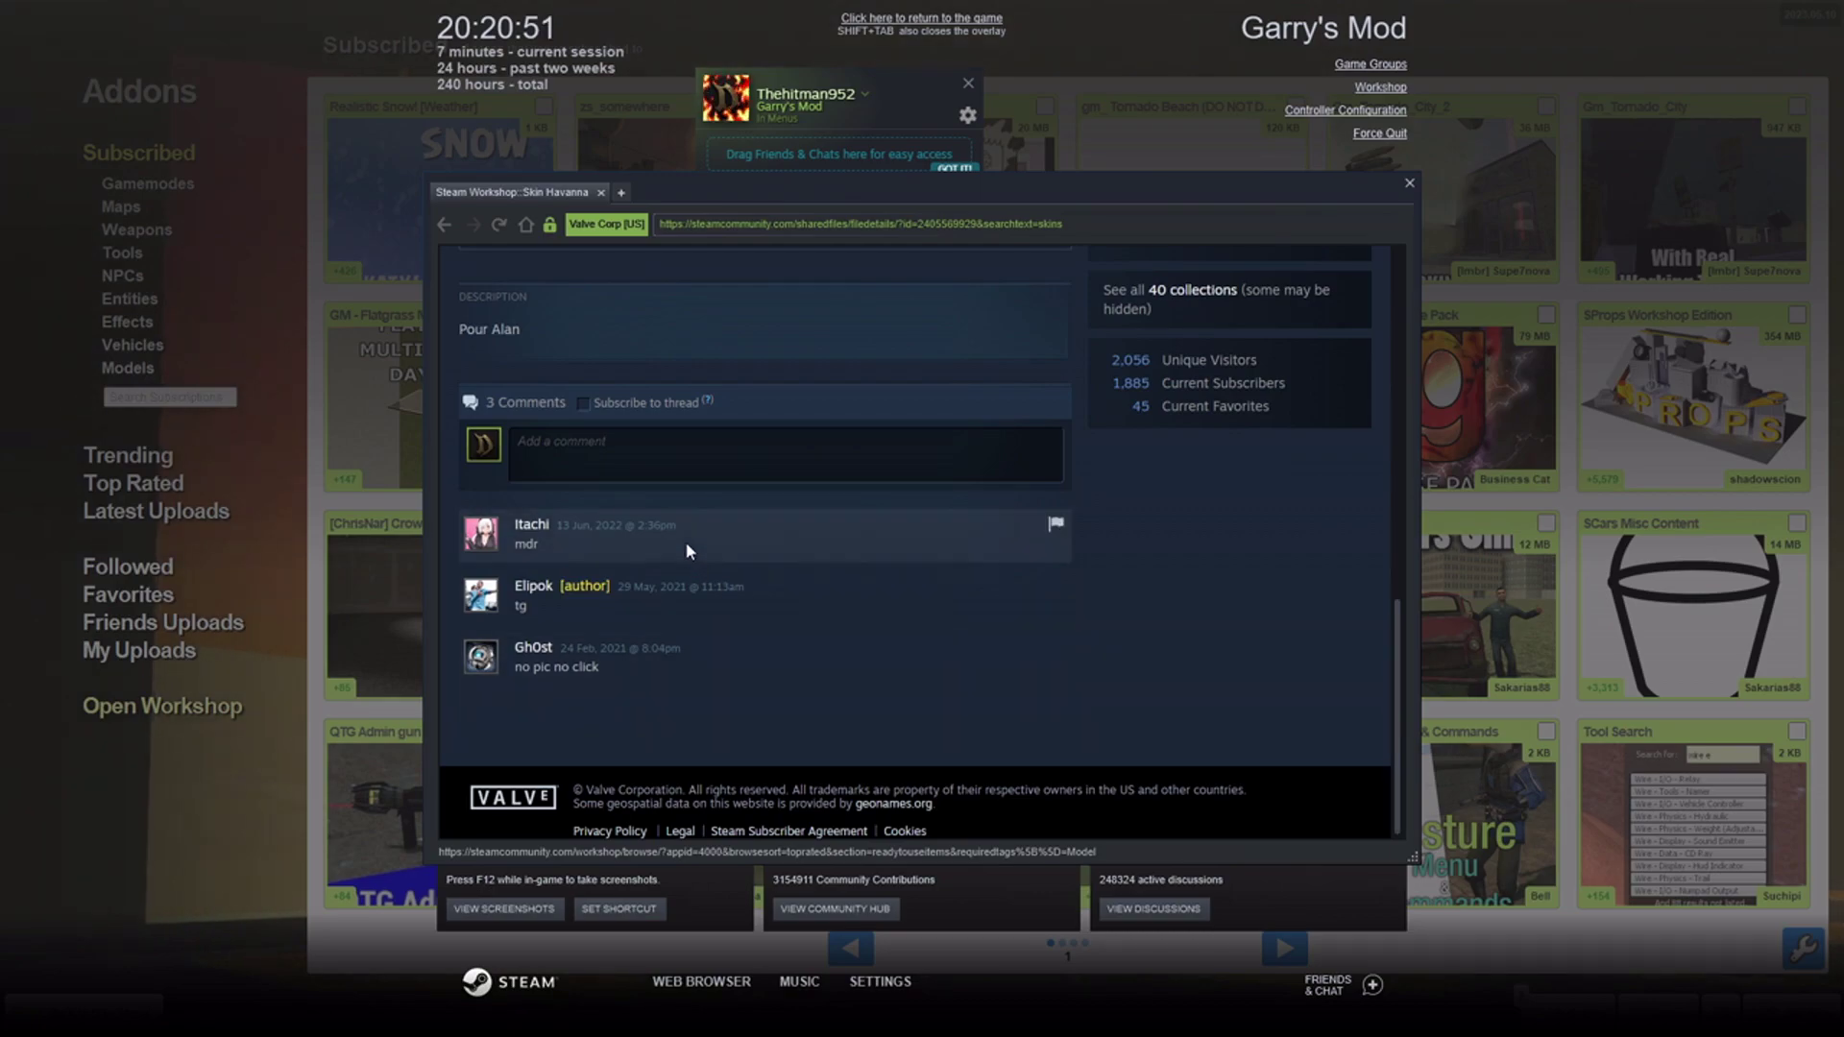
pyautogui.scroll(8, 686, 542)
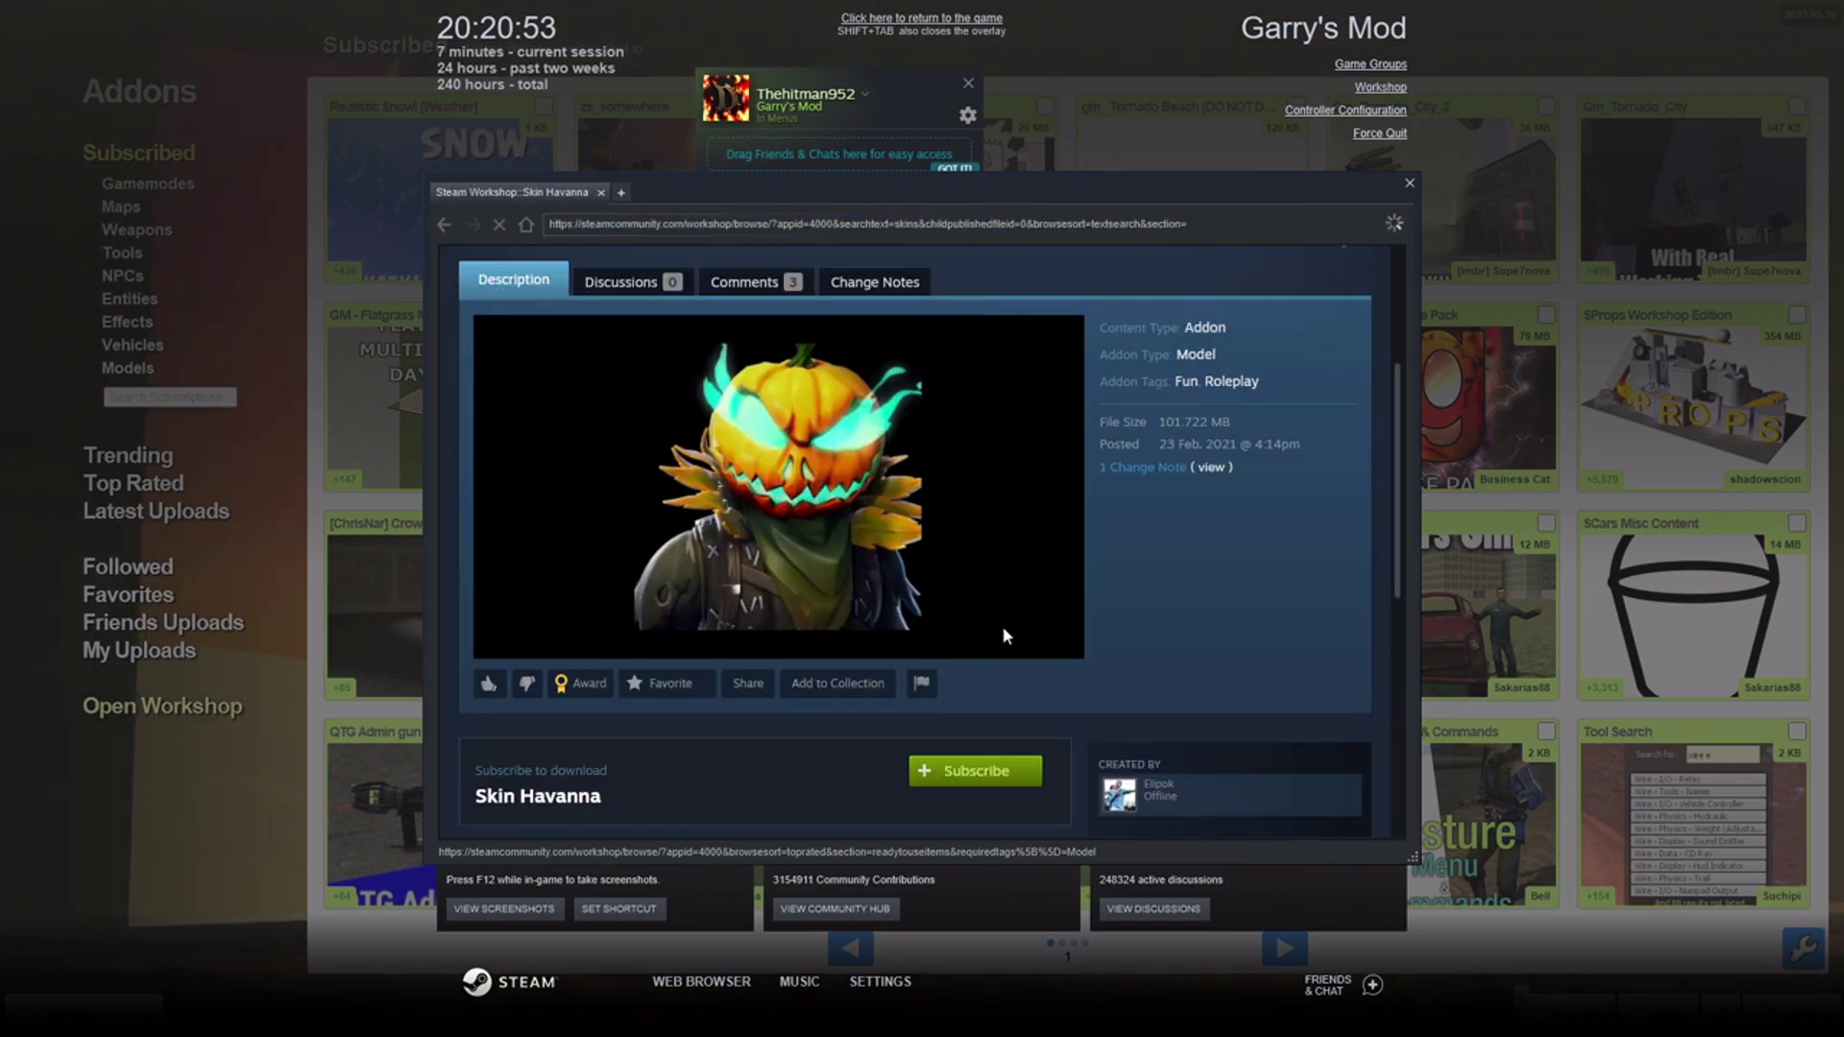
pyautogui.scroll(-5, 1213, 615)
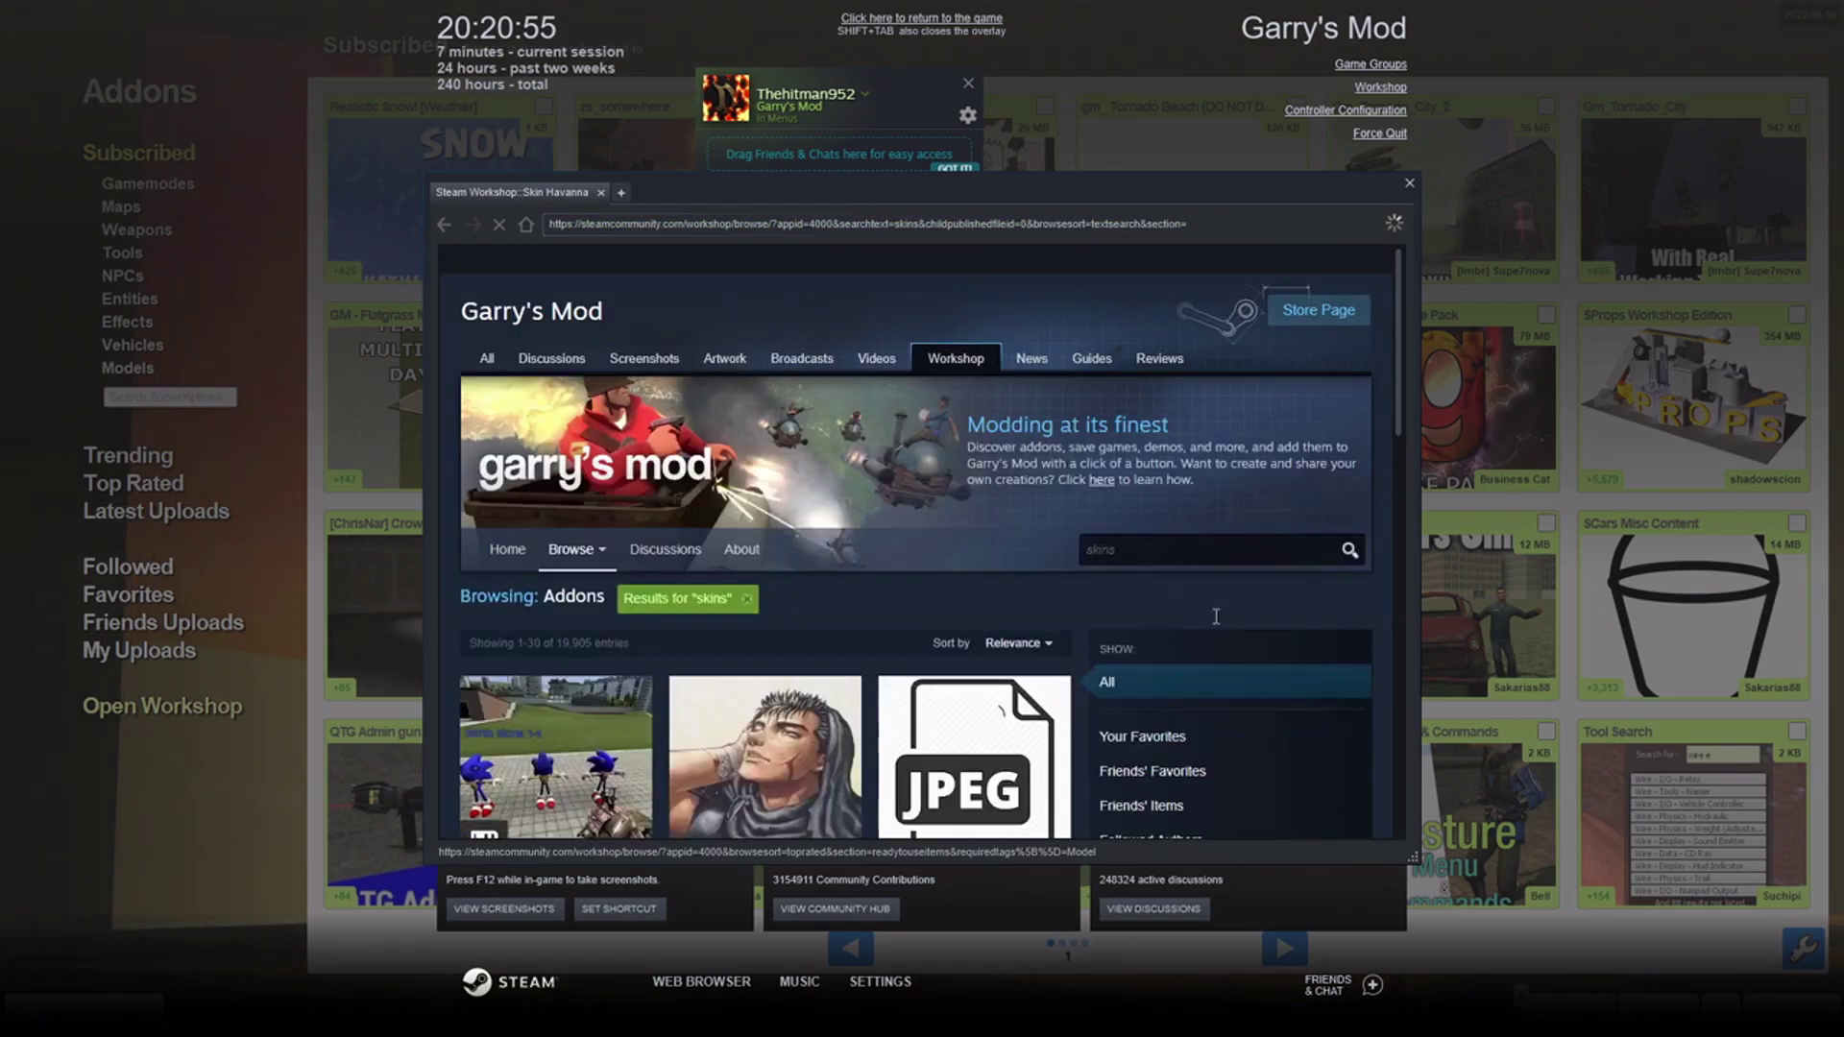
# Filter the skins results by the Fun addon tag and look through the matching addons.
pyautogui.scroll(-3, 1199, 500)
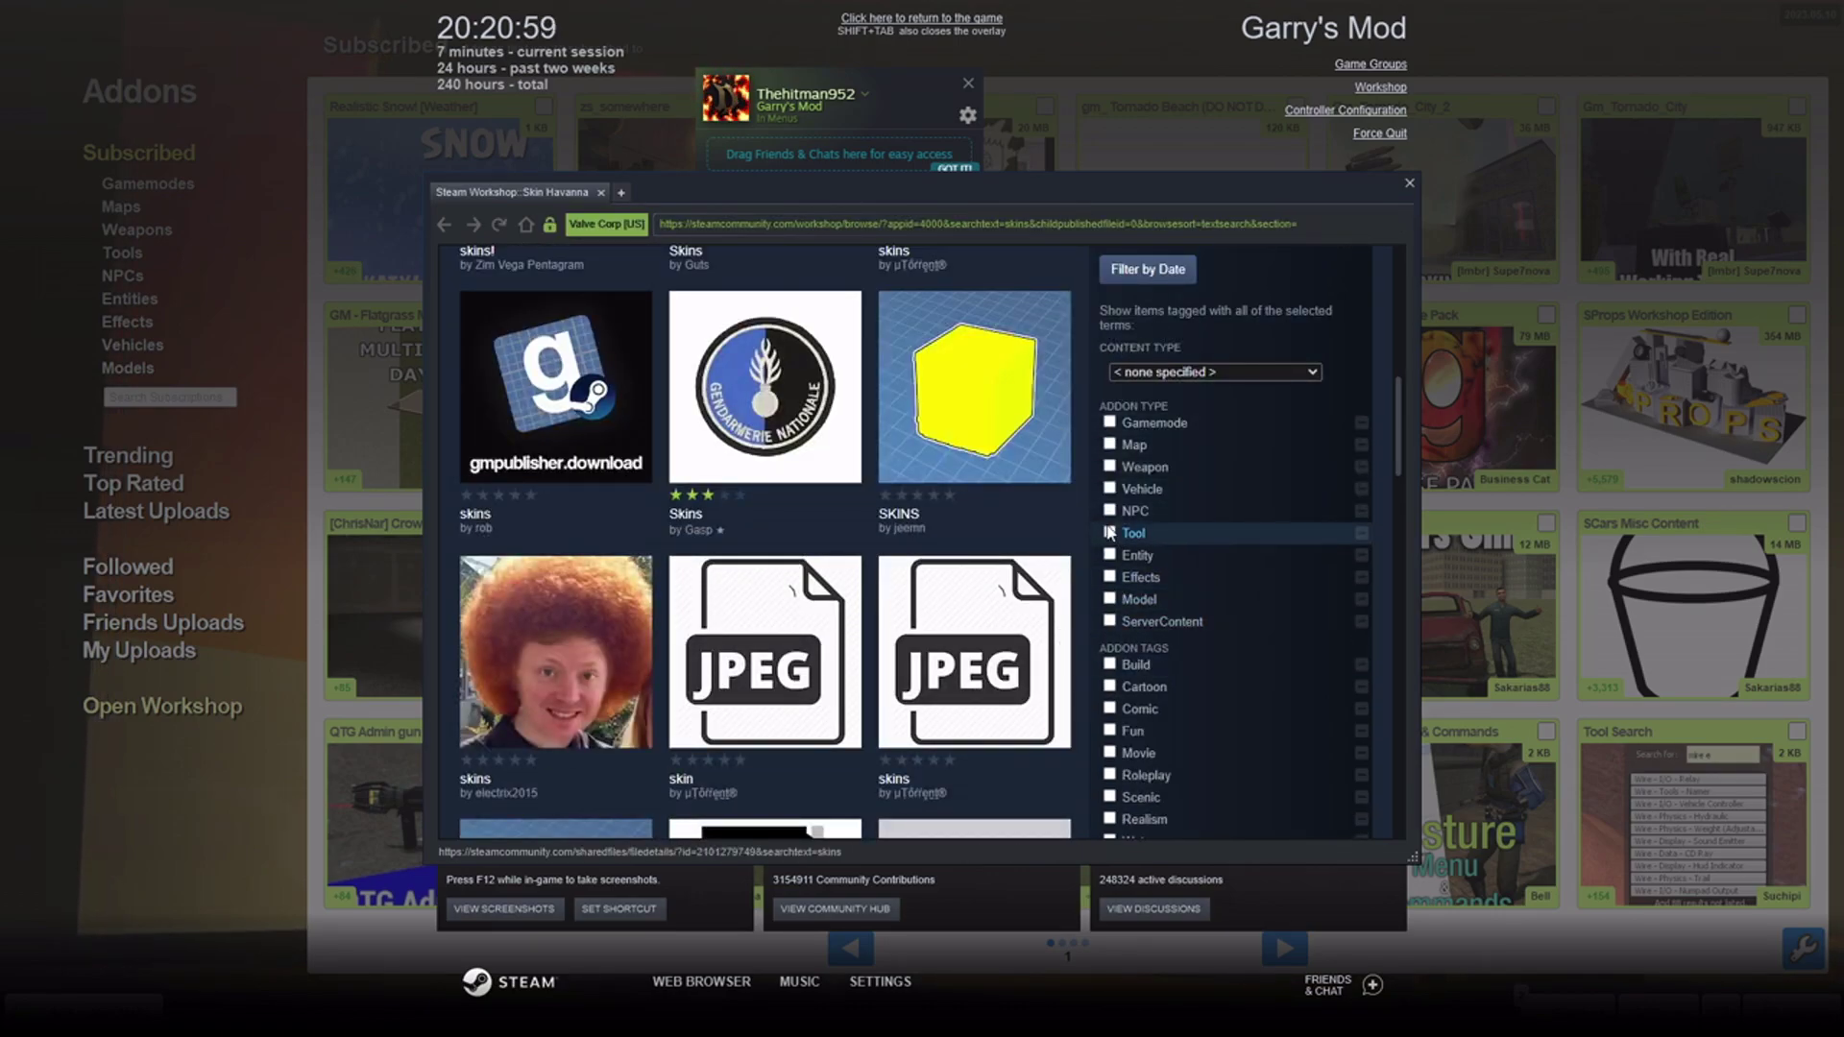
pyautogui.scroll(-3, 1126, 531)
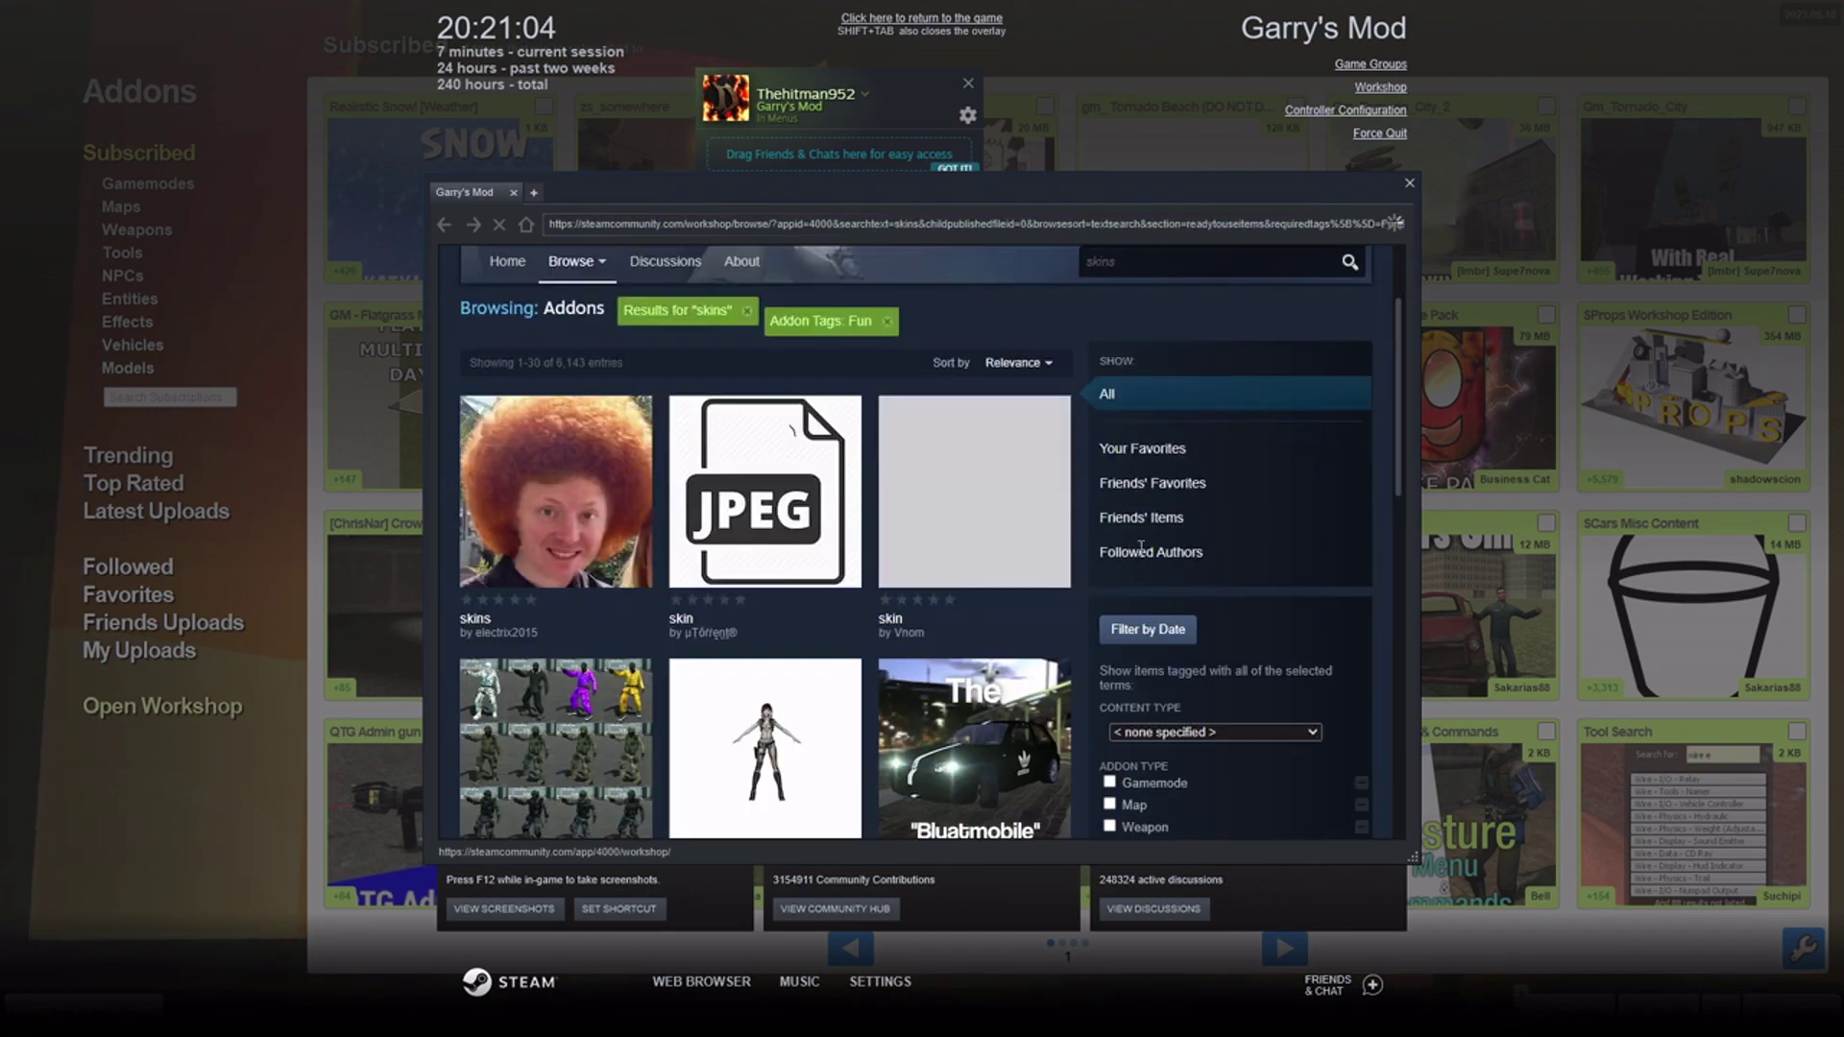
pyautogui.scroll(-4, 1158, 610)
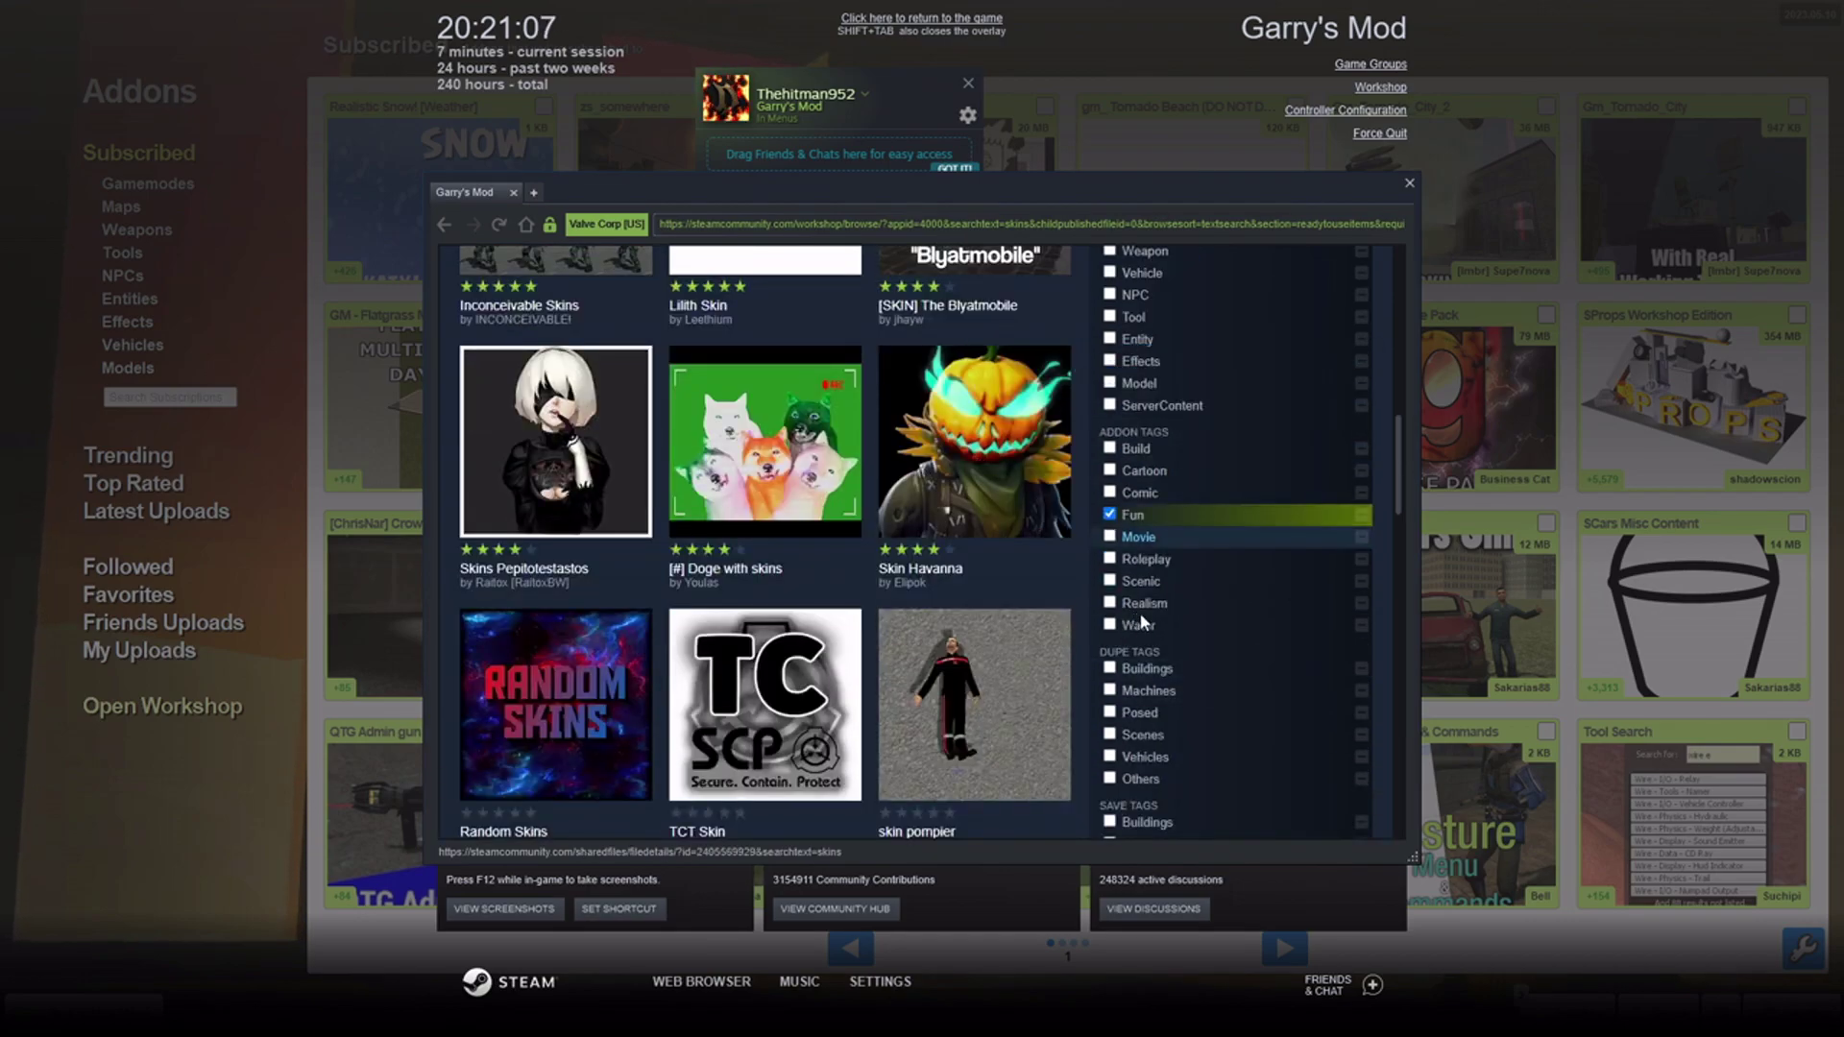
pyautogui.scroll(-13, 1138, 620)
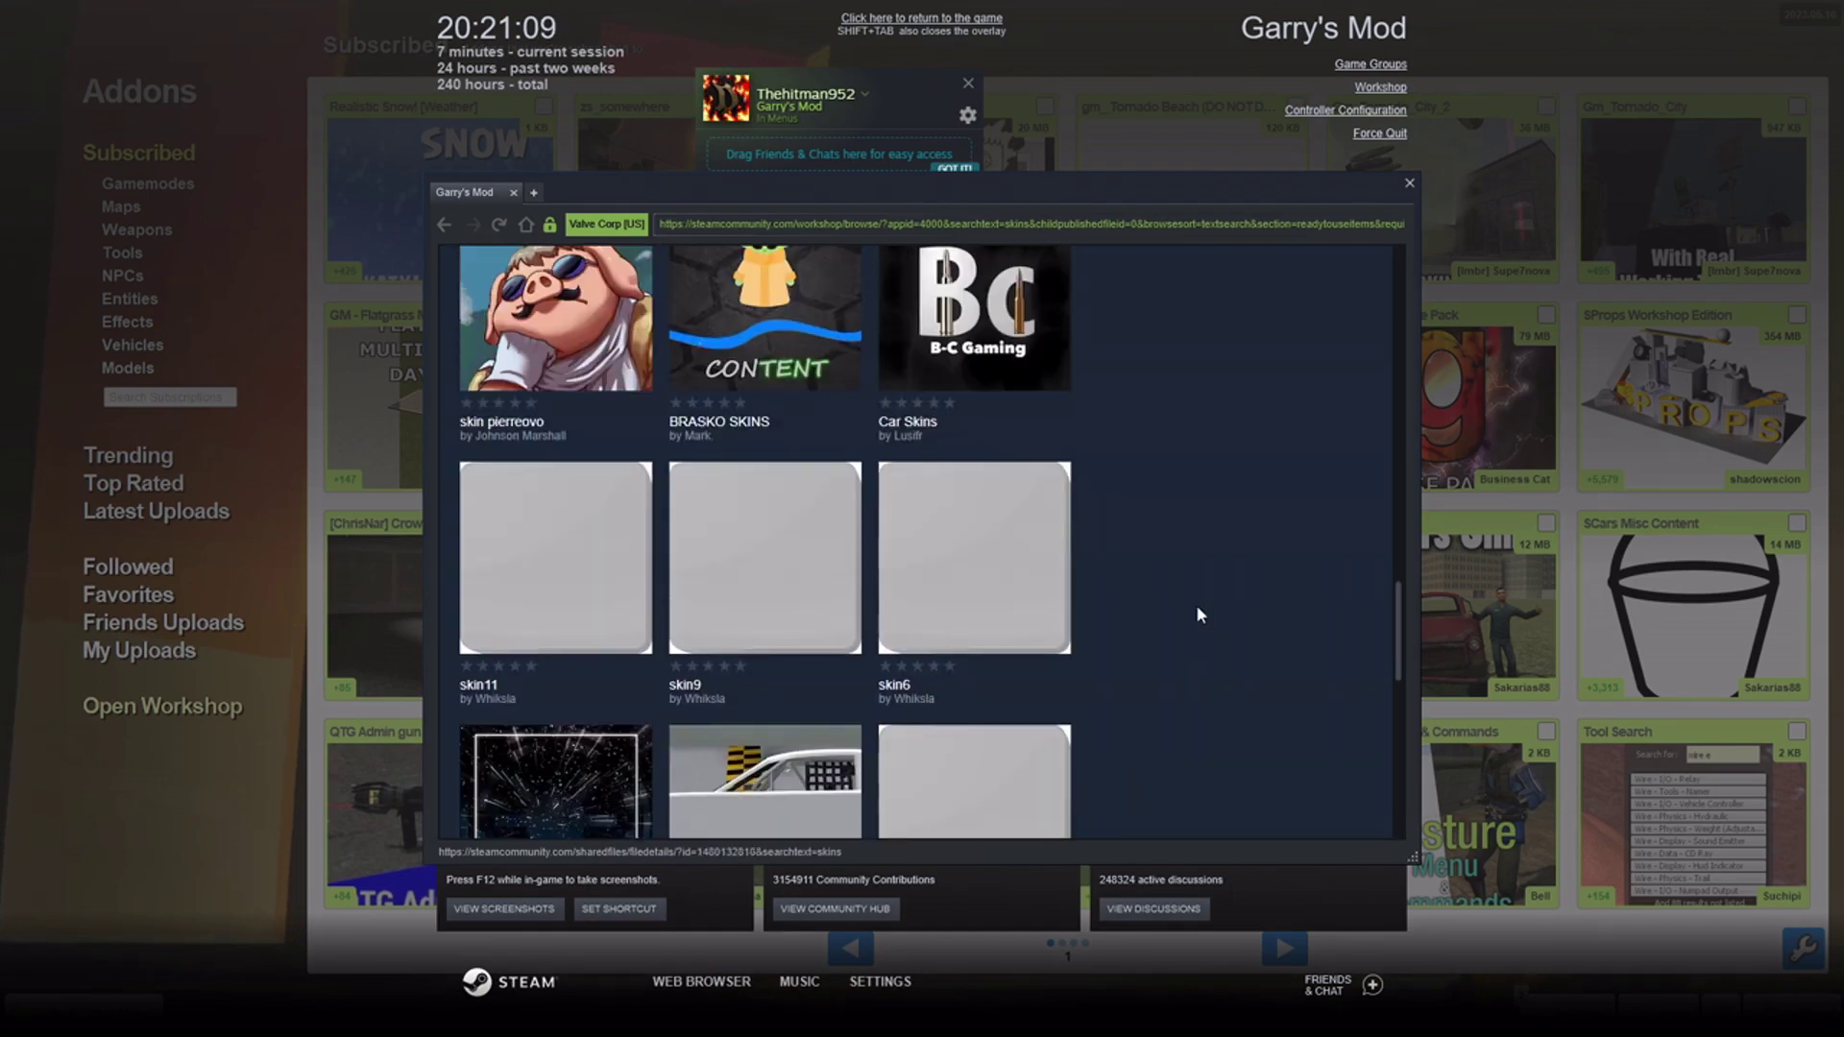
pyautogui.scroll(8, 1196, 615)
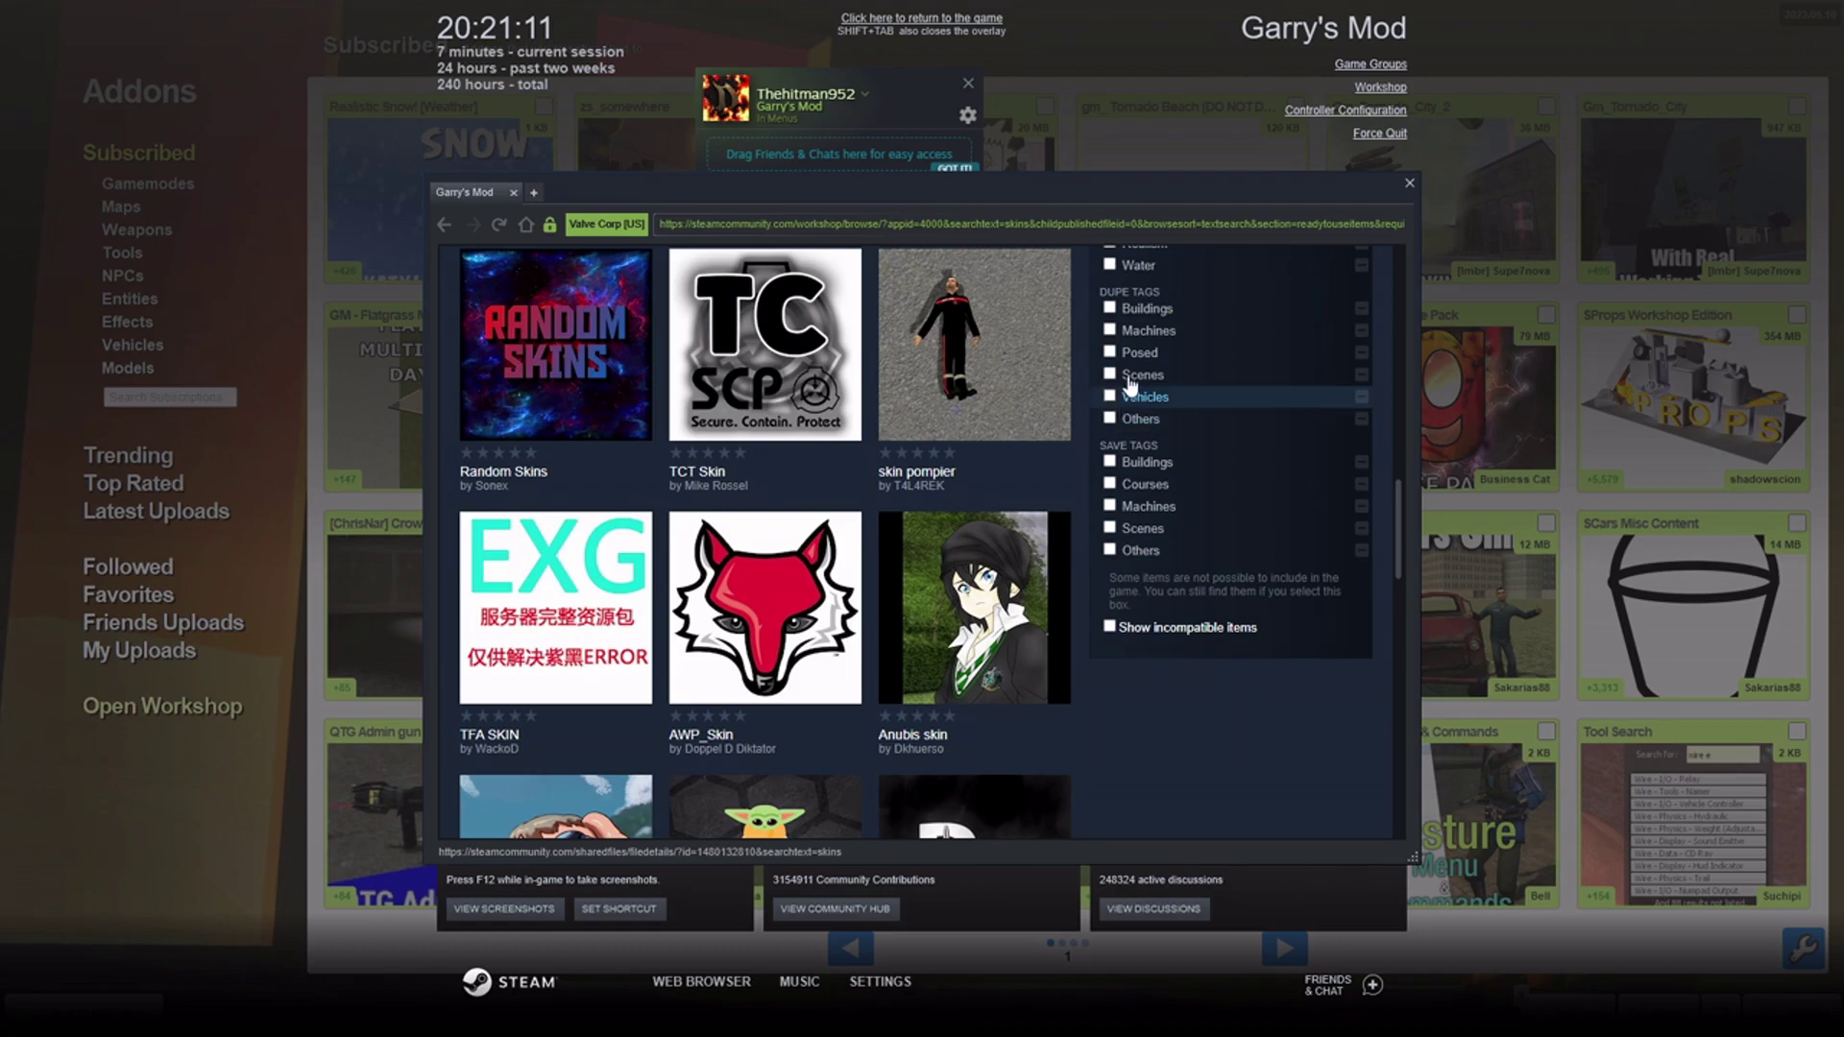
pyautogui.scroll(1, 1133, 389)
pyautogui.scroll(1, 1116, 427)
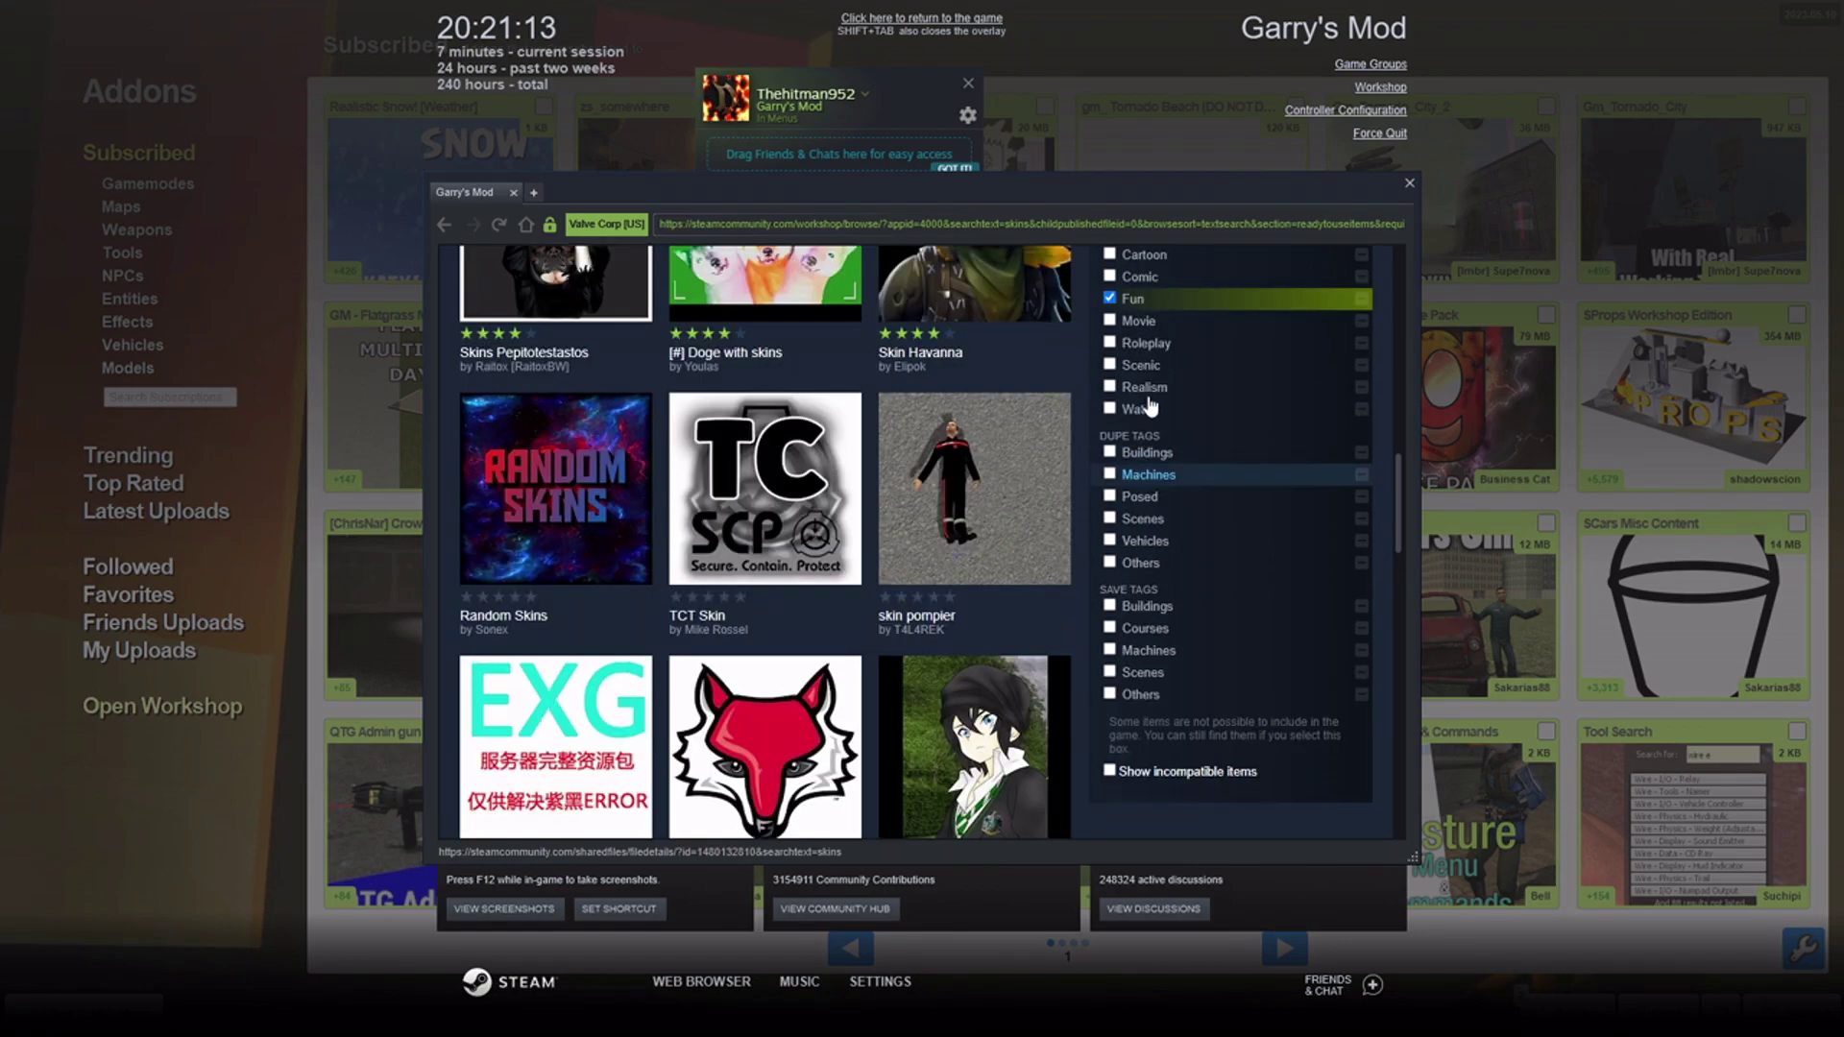
# Remove the Fun tag filter and limit the skins results to the Model addon type.
pyautogui.click(1112, 299)
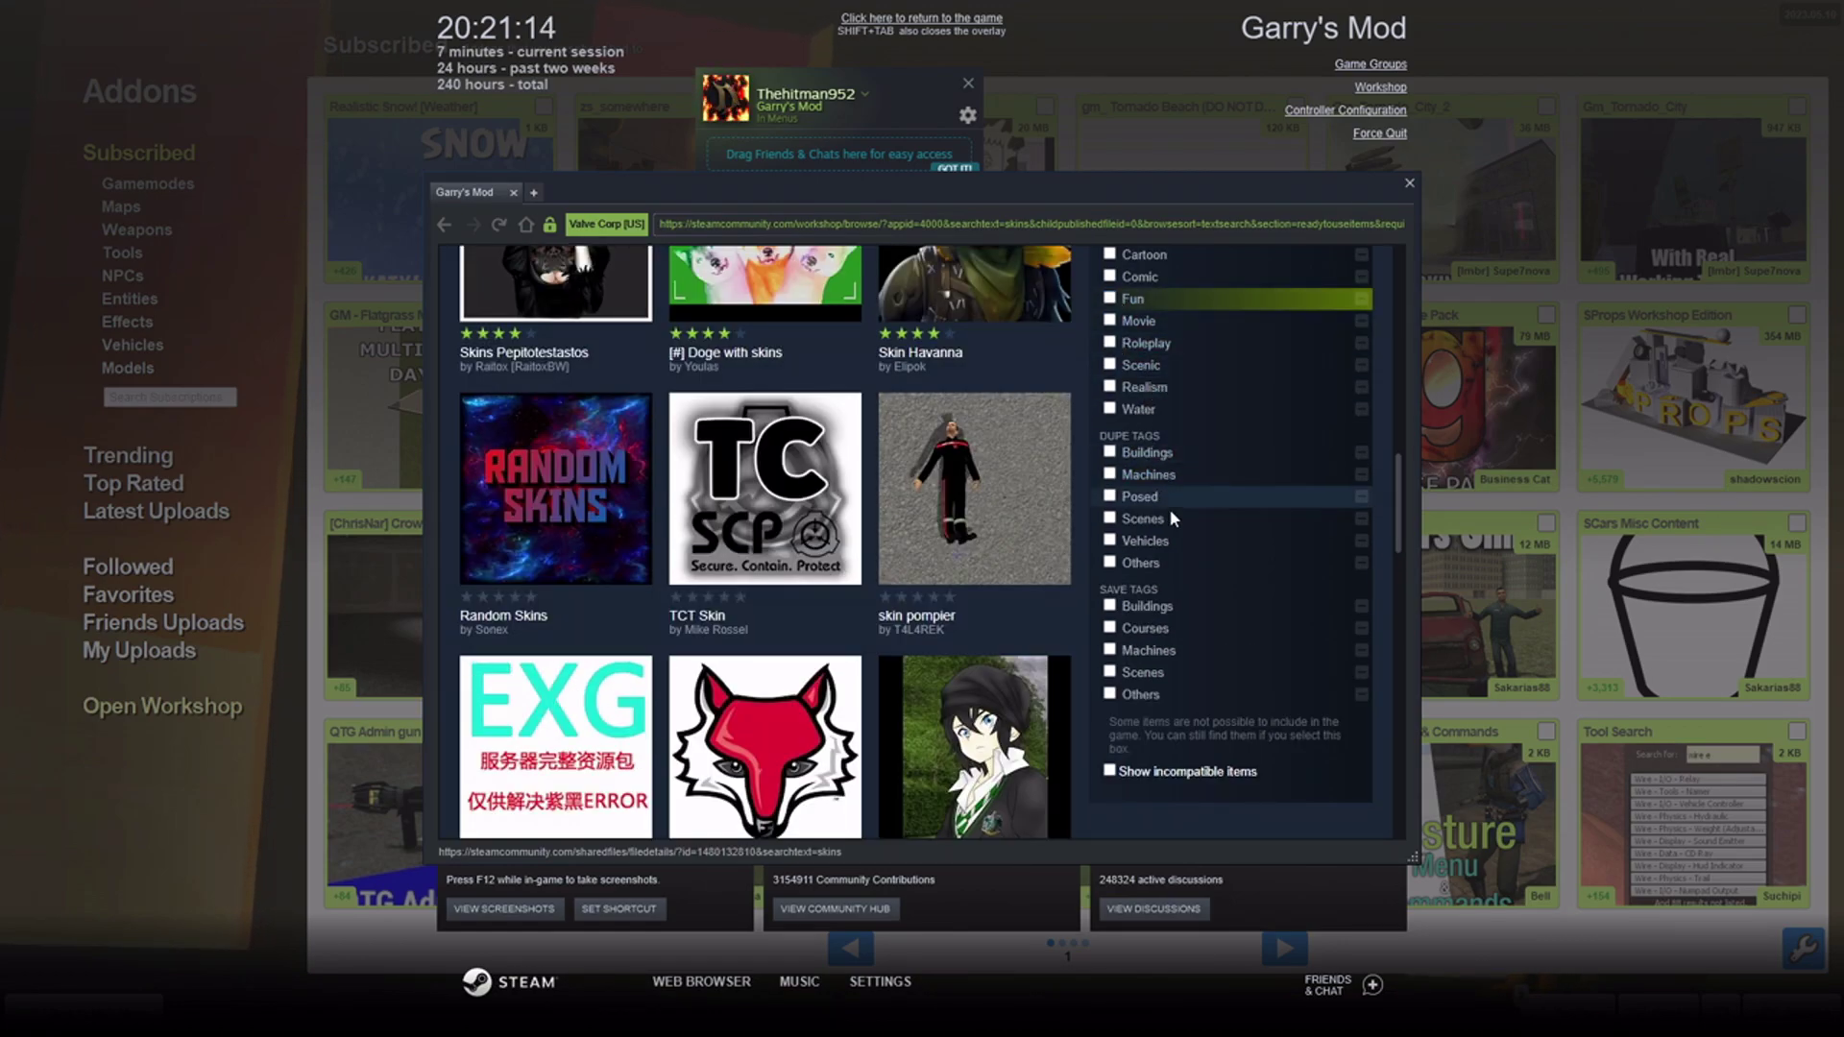
pyautogui.scroll(-4, 1176, 581)
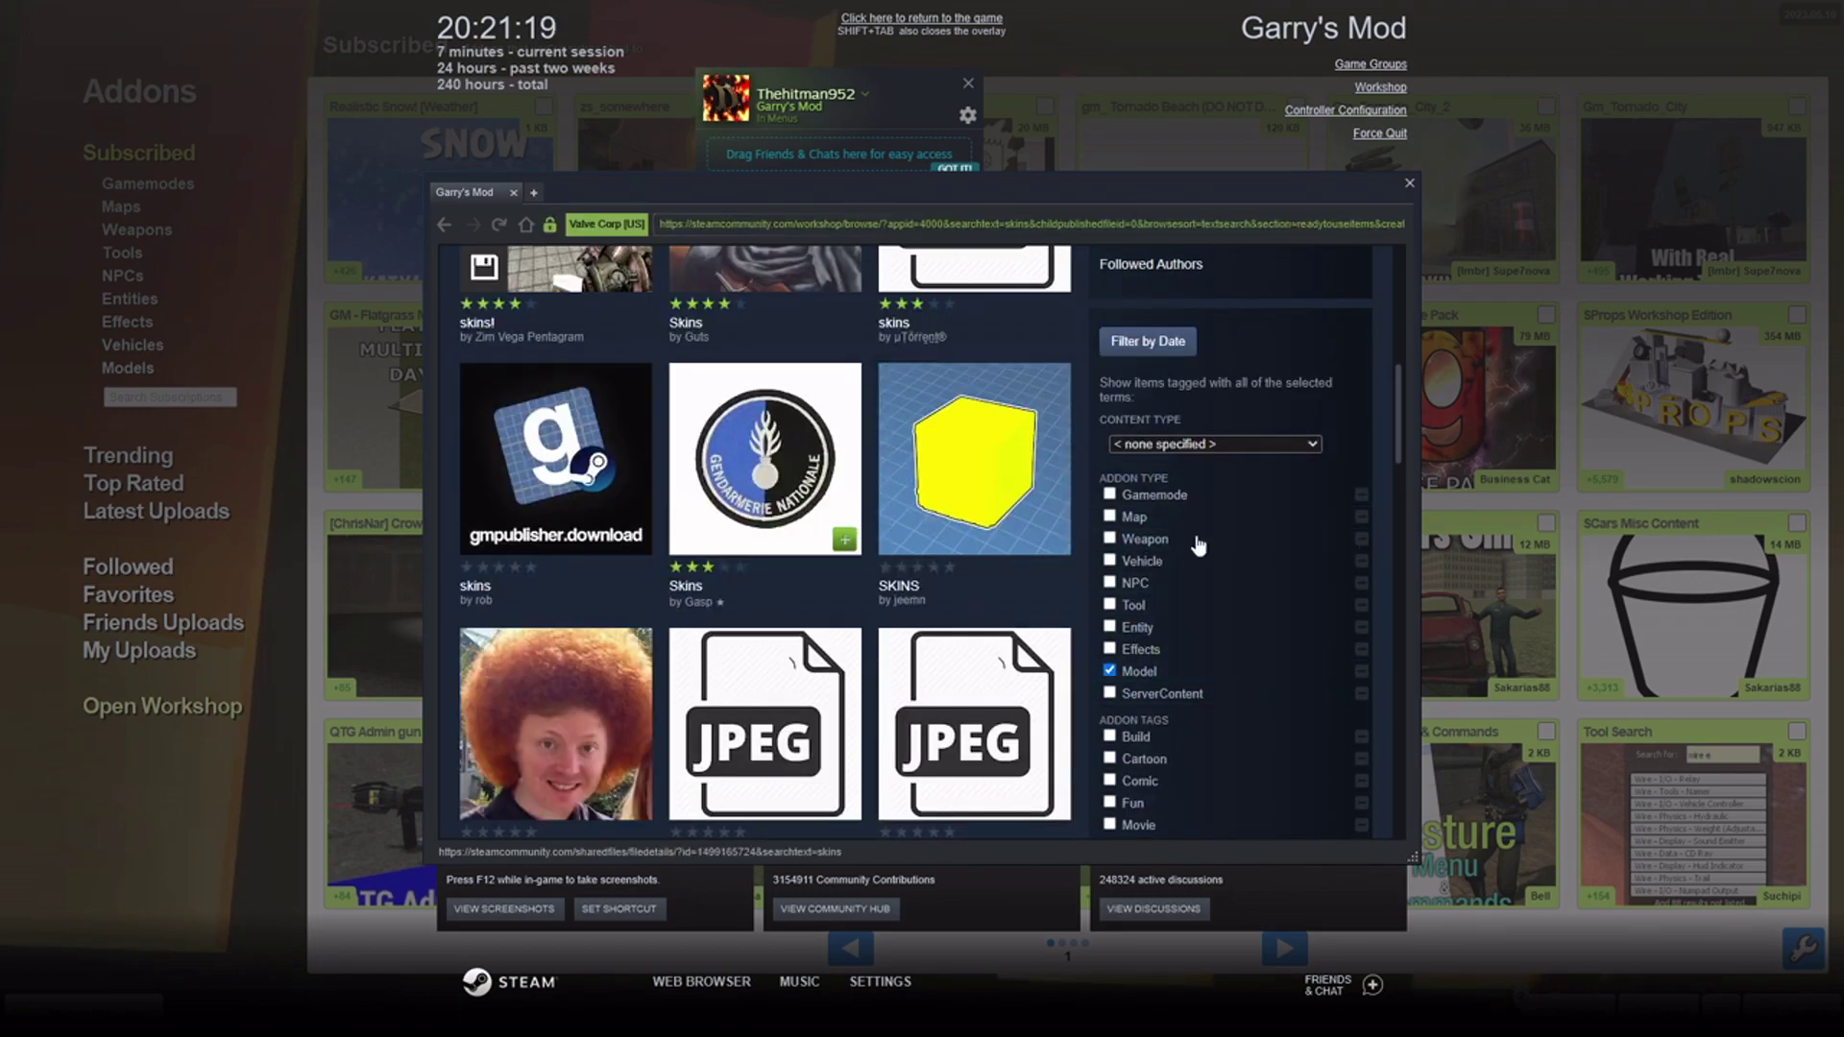
pyautogui.scroll(-4, 1155, 649)
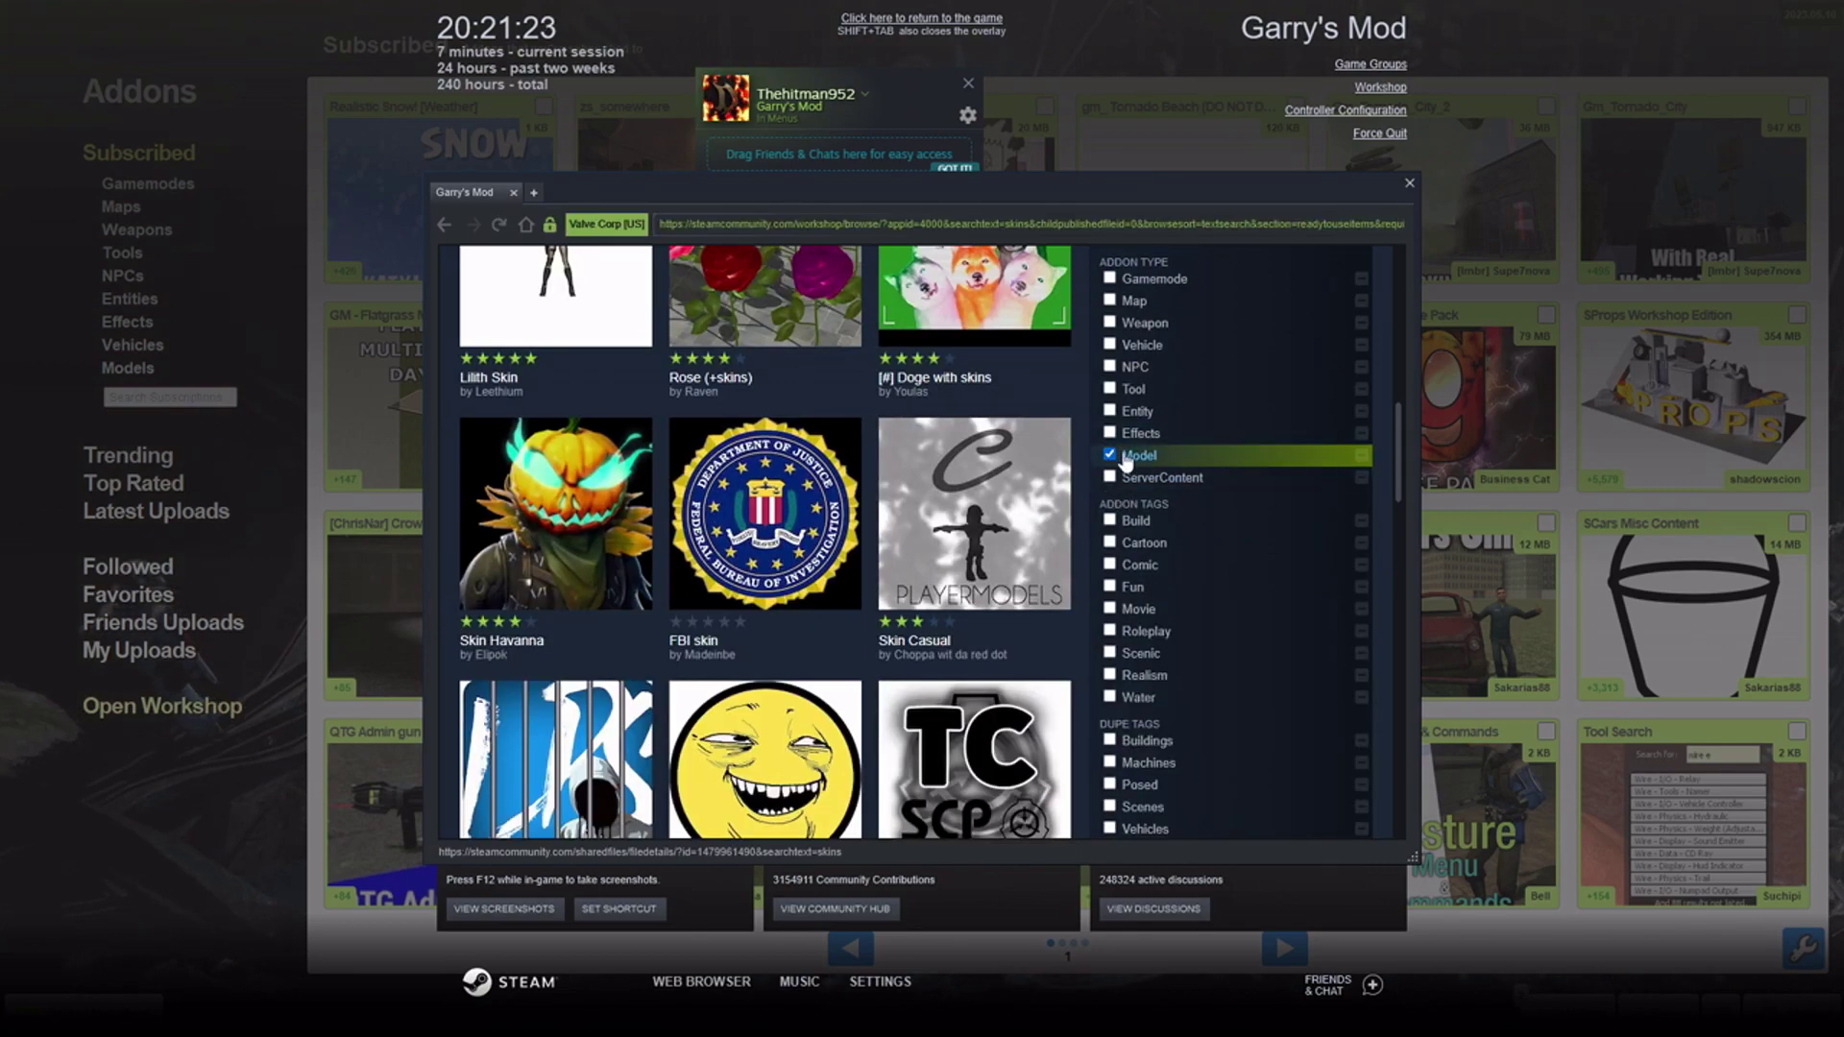
pyautogui.scroll(5, 996, 548)
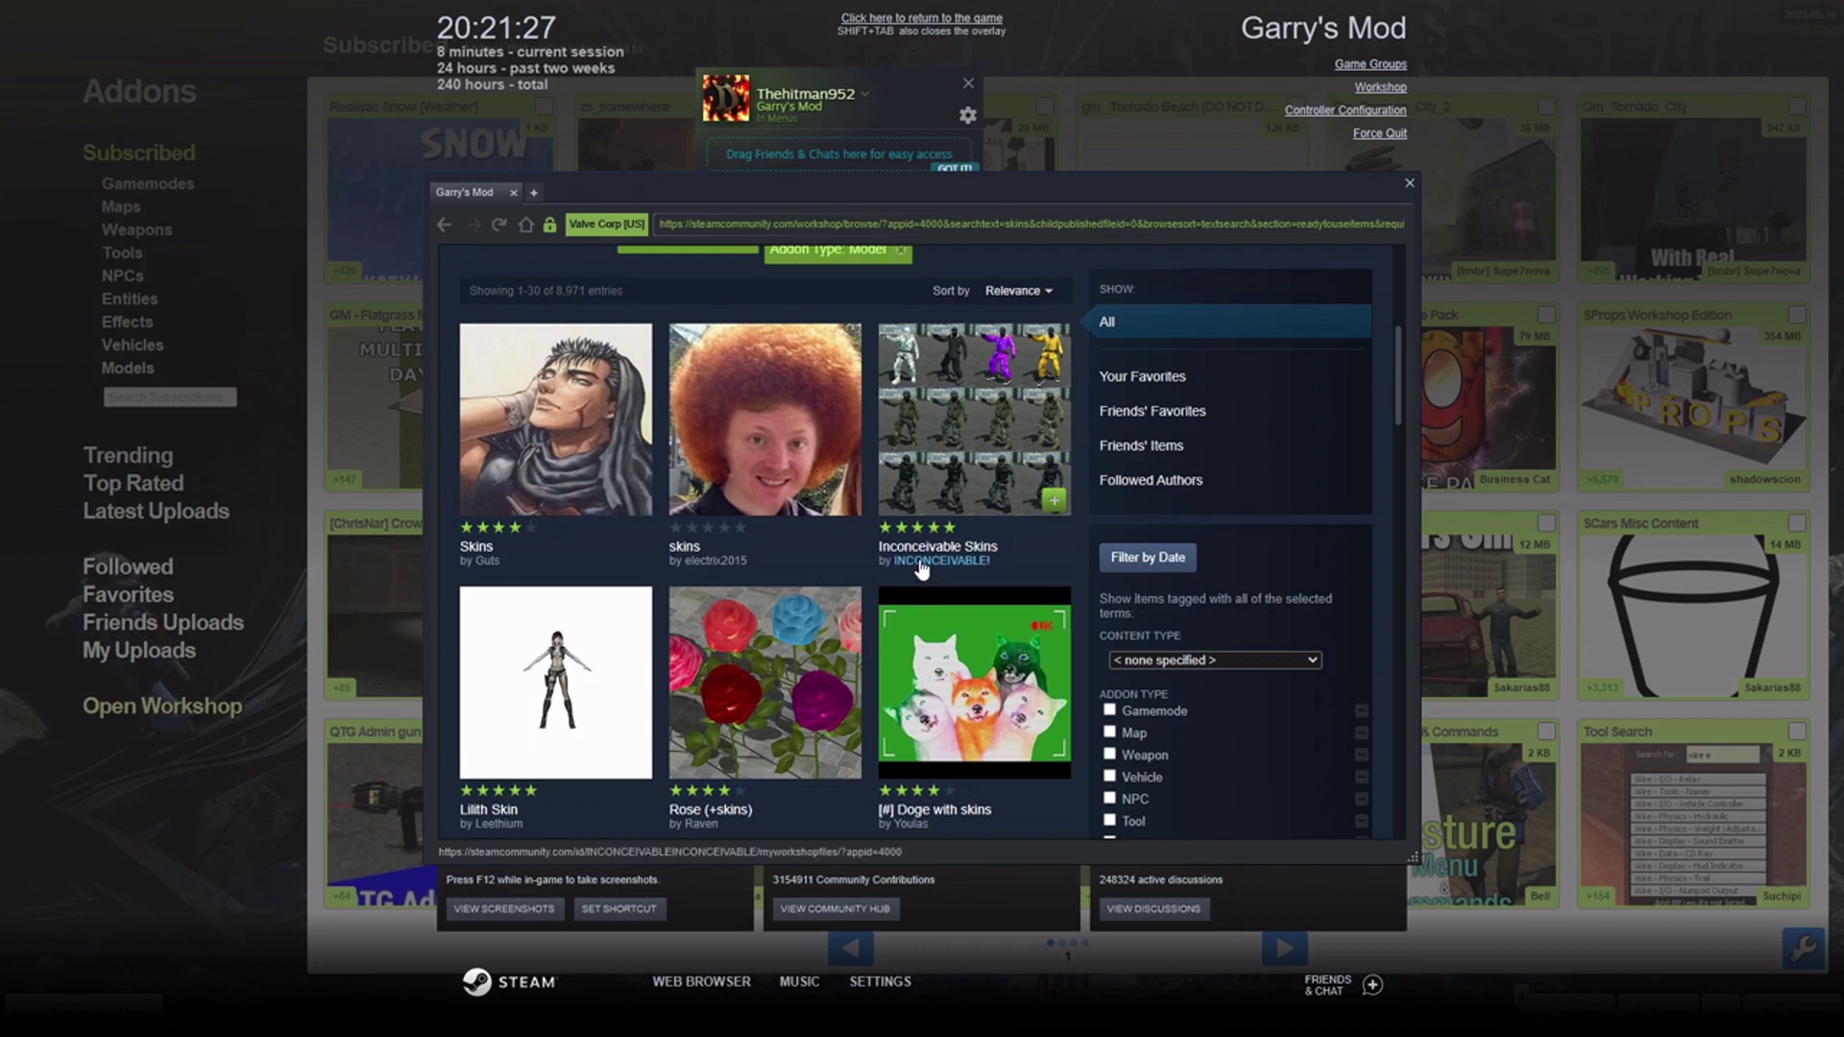
# Open the Inconceivable Skins addon page, view its glove screenshots, and enlarge and close the overview image of the outfits.
pyautogui.click(979, 469)
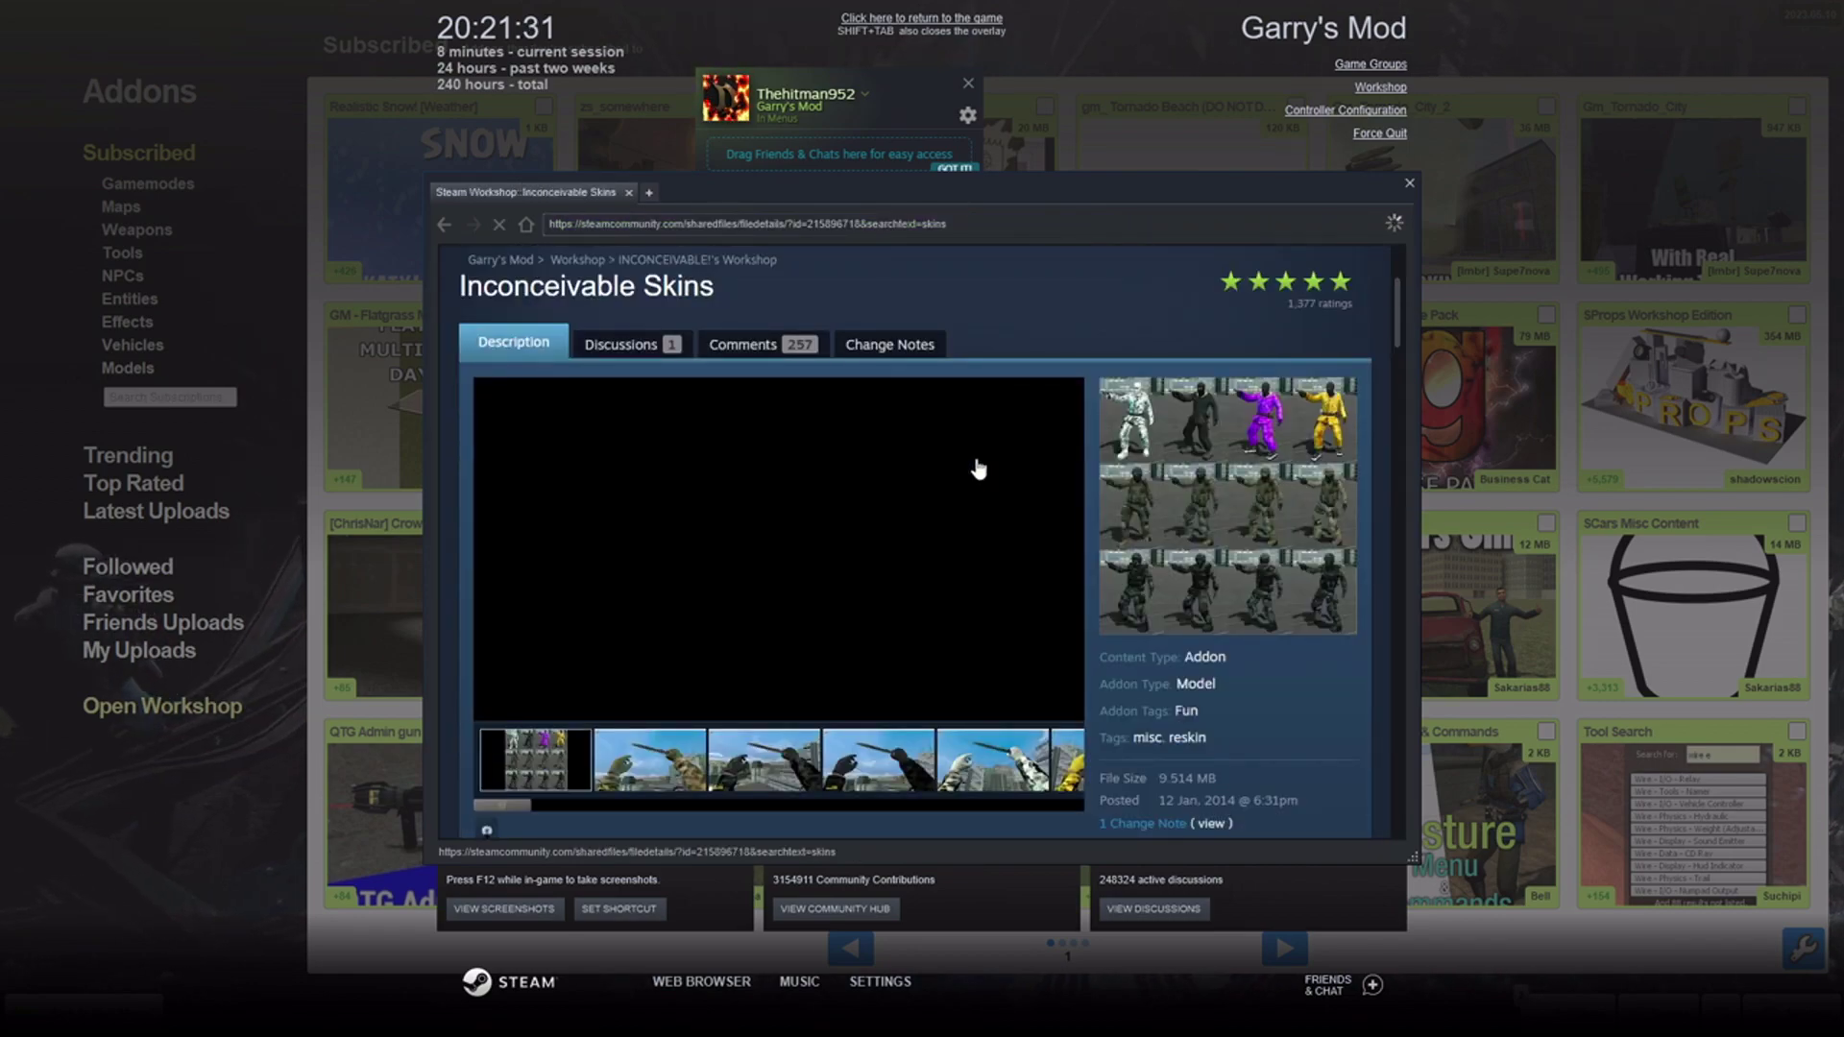
pyautogui.scroll(-2, 979, 469)
pyautogui.click(680, 624)
pyautogui.scroll(1, 796, 595)
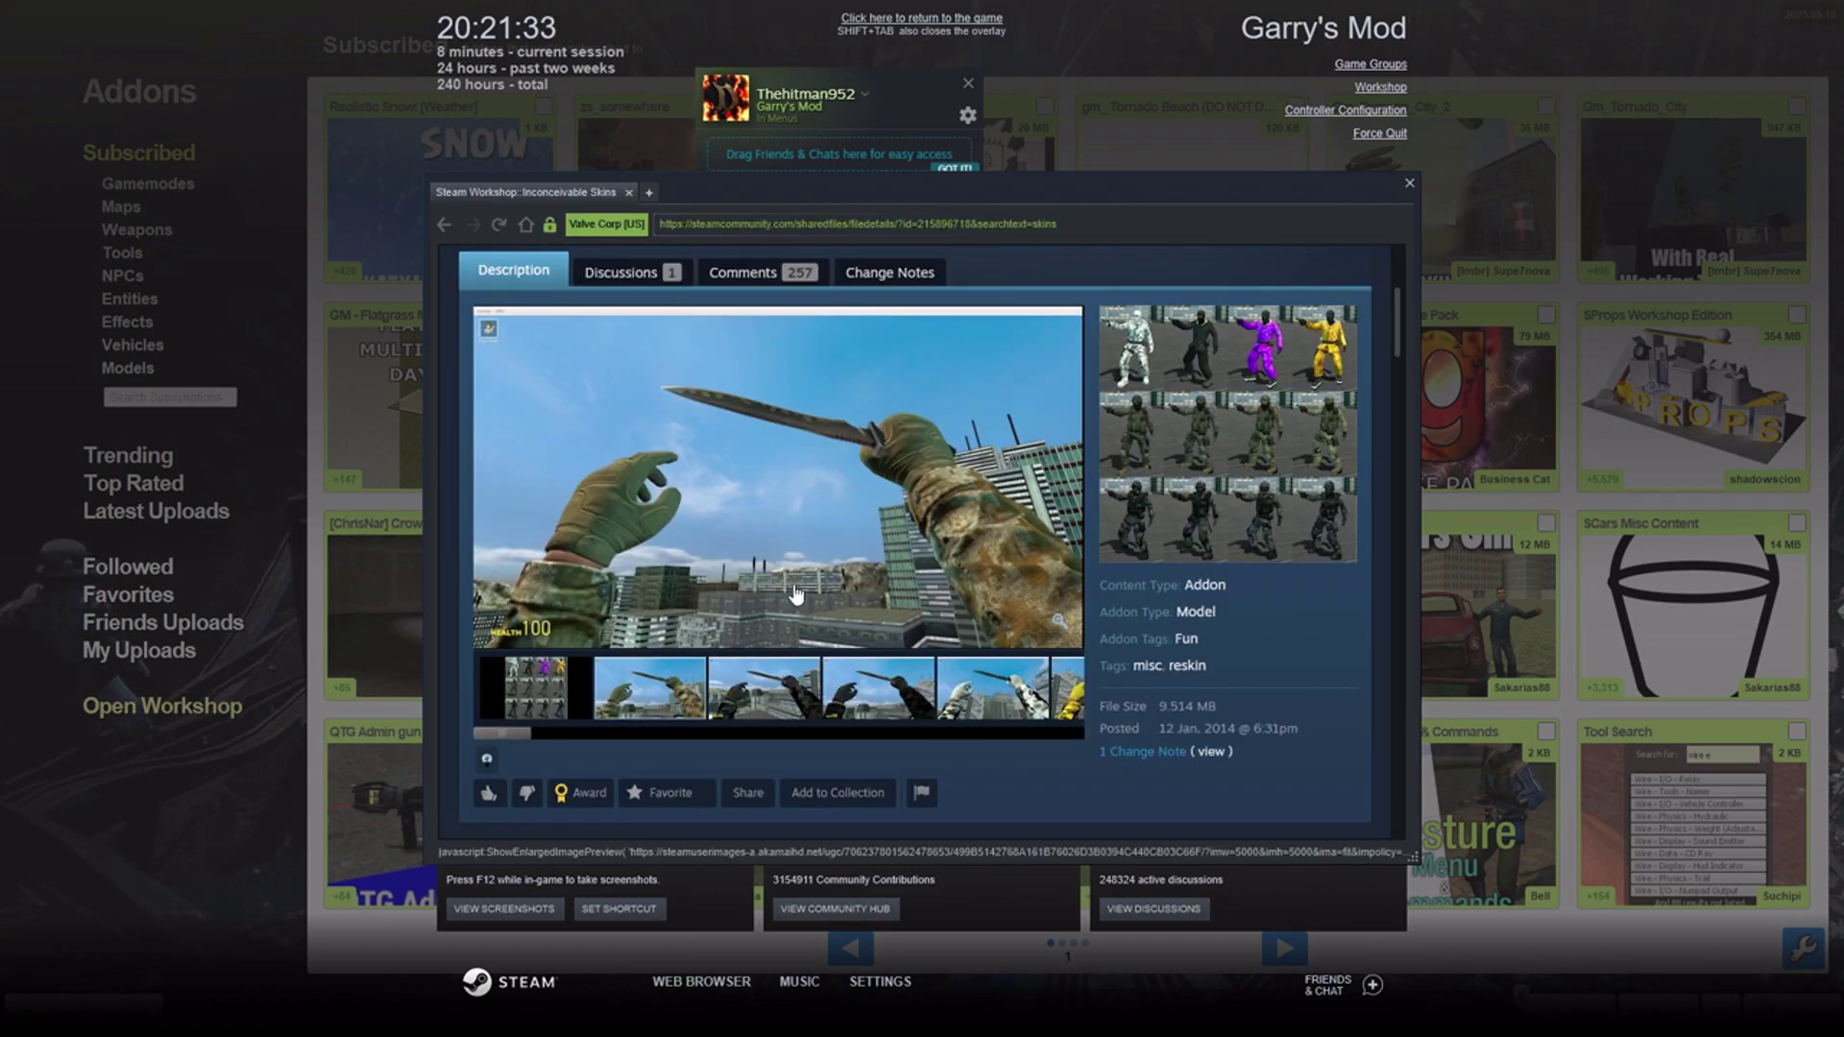
pyautogui.click(811, 706)
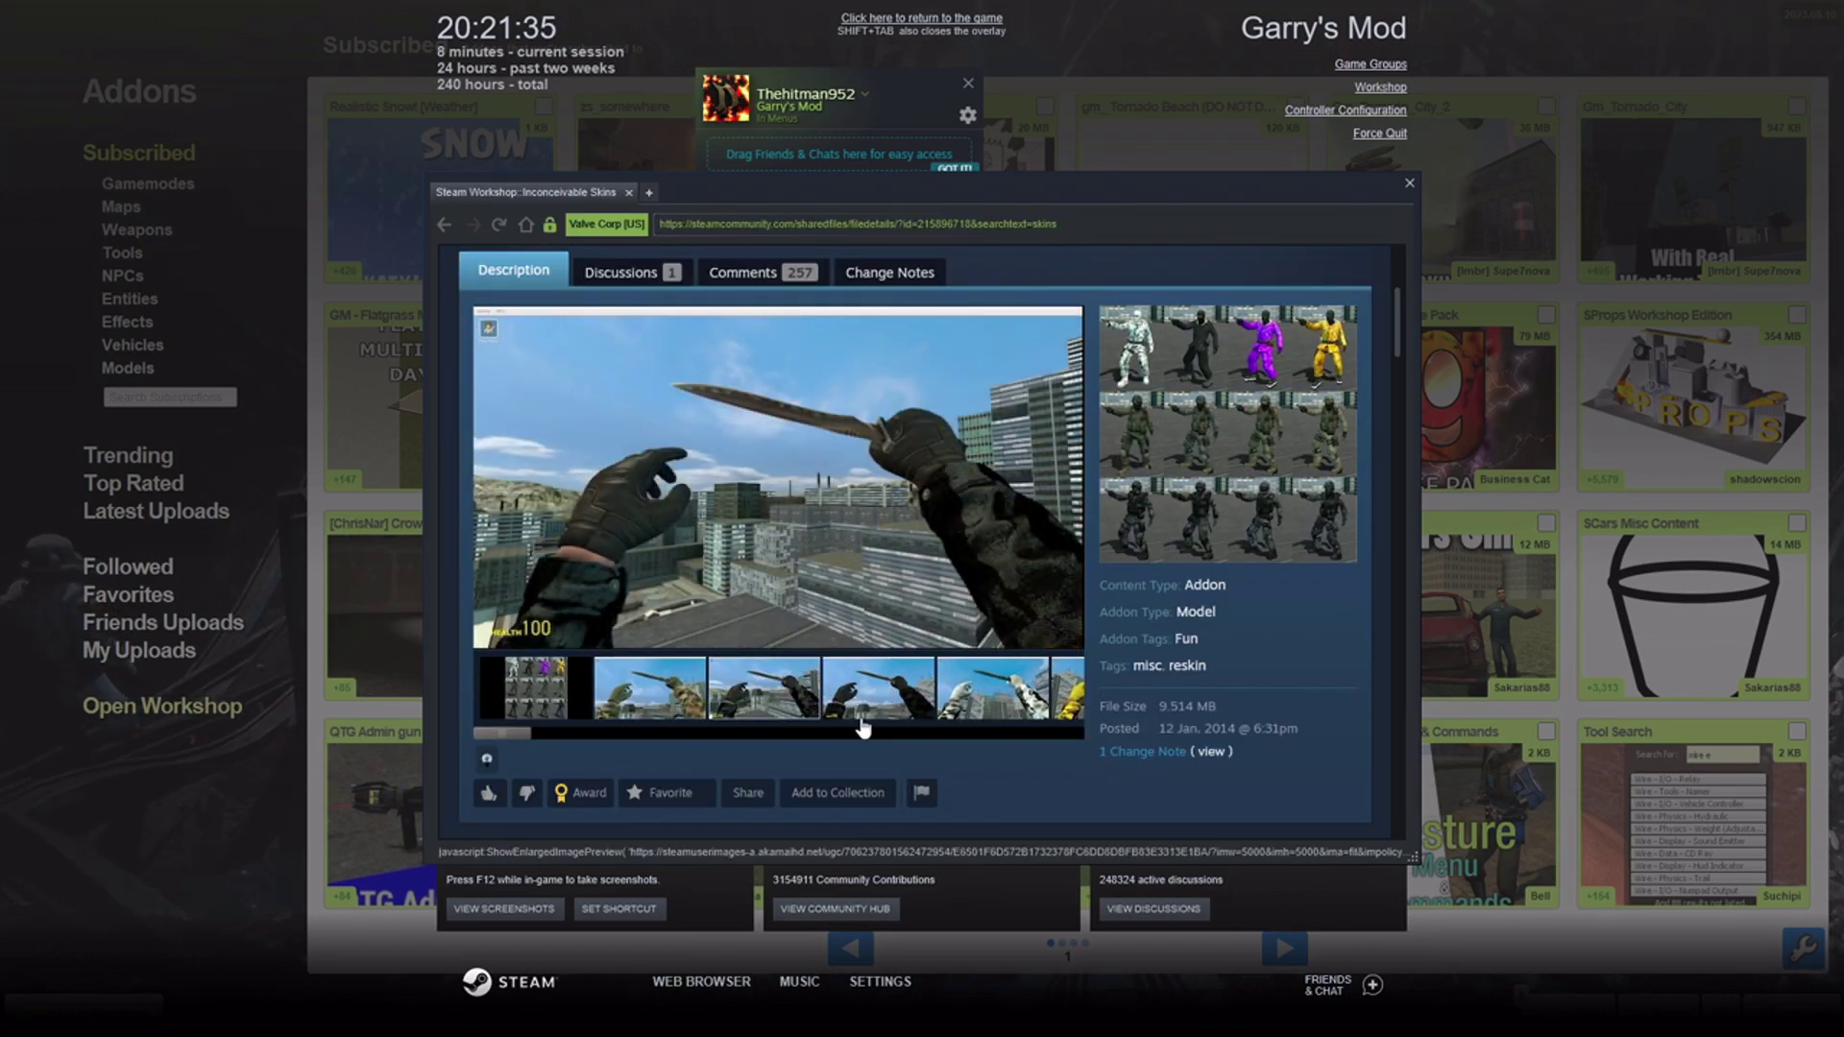
pyautogui.click(864, 714)
pyautogui.click(1014, 695)
pyautogui.click(981, 688)
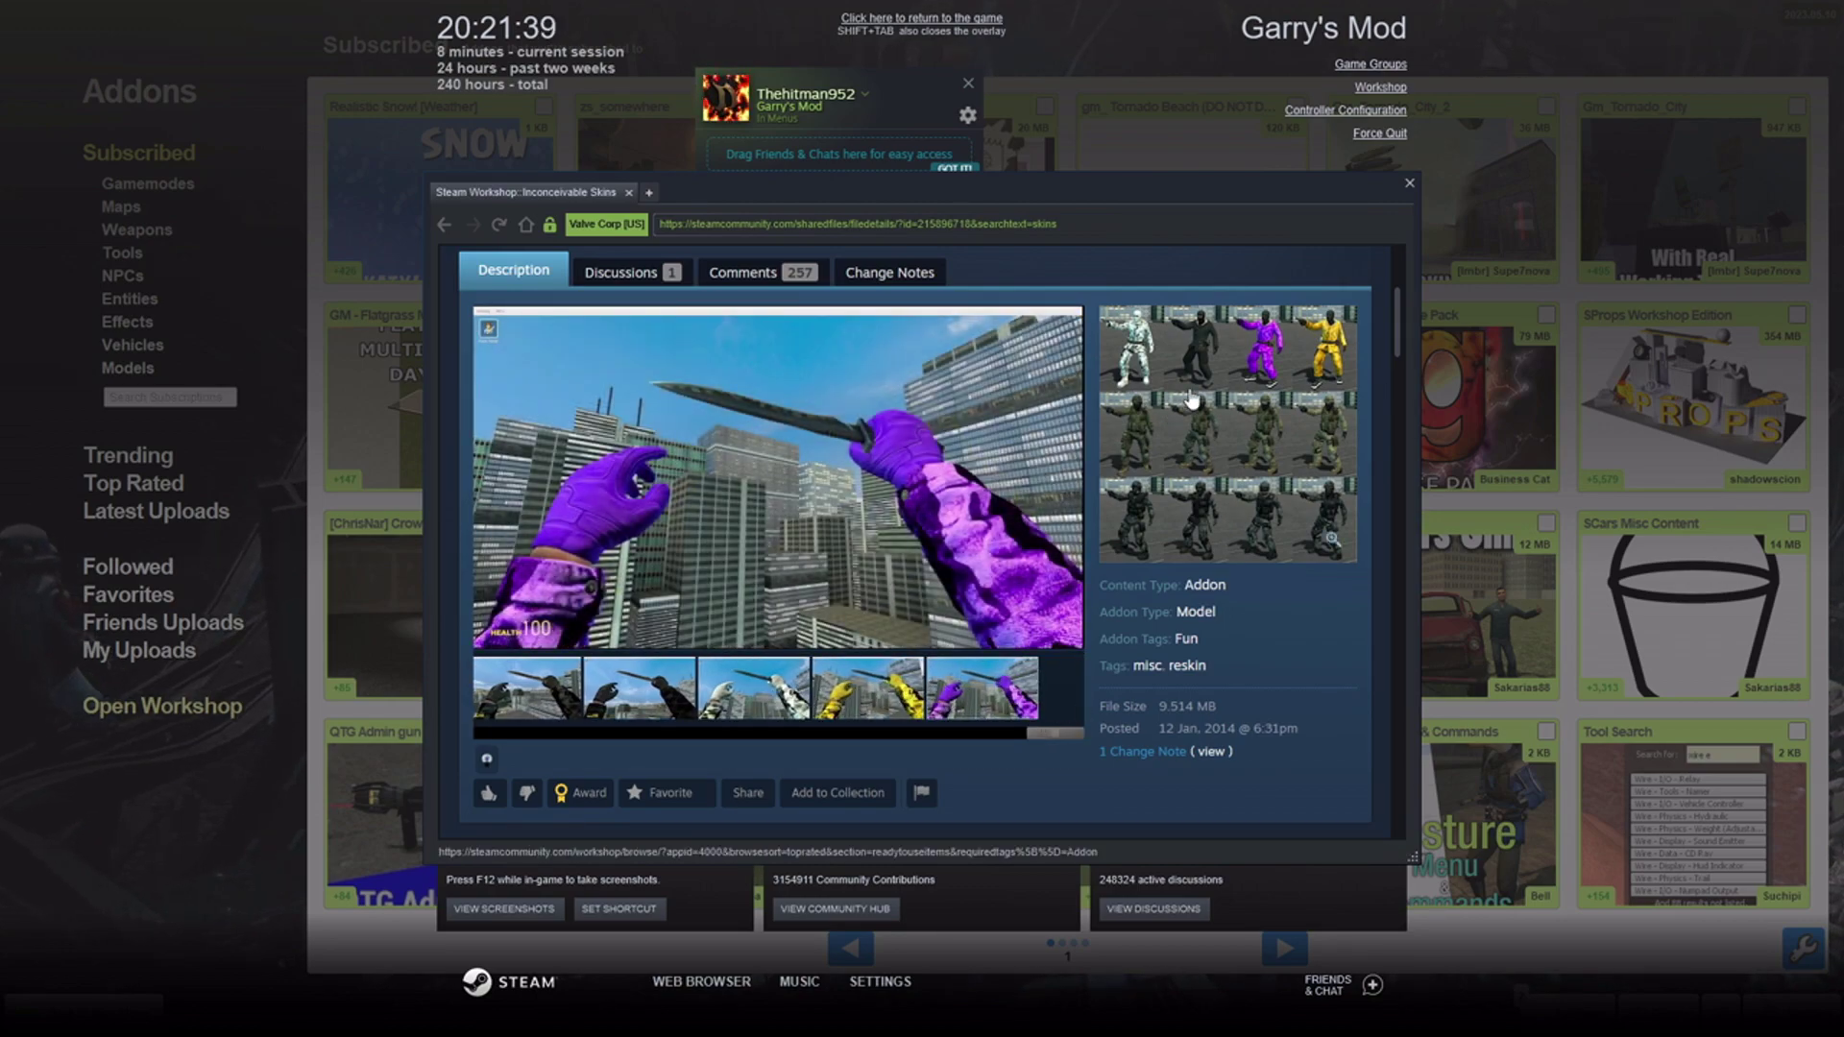
pyautogui.click(1325, 358)
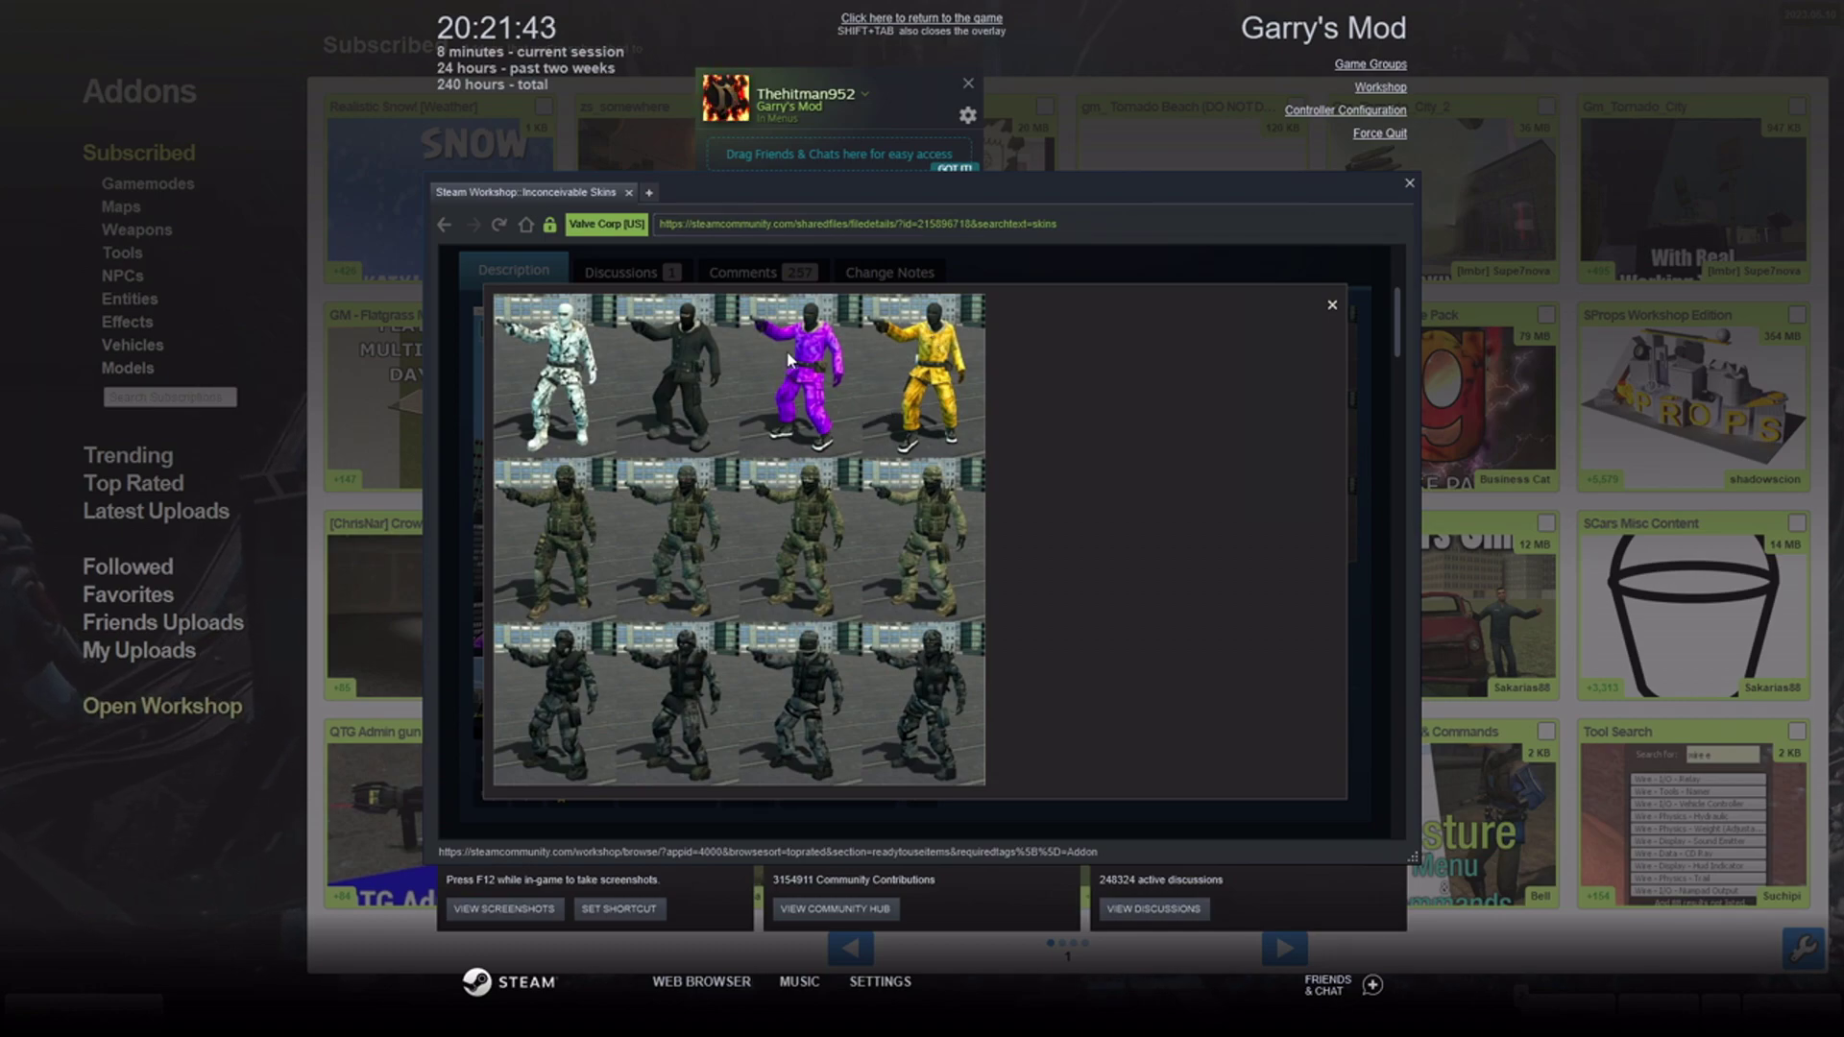
pyautogui.click(1297, 307)
# Subscribe to the Inconceivable Skins addon and return to the game's Addons screen.
pyautogui.scroll(-3, 1057, 577)
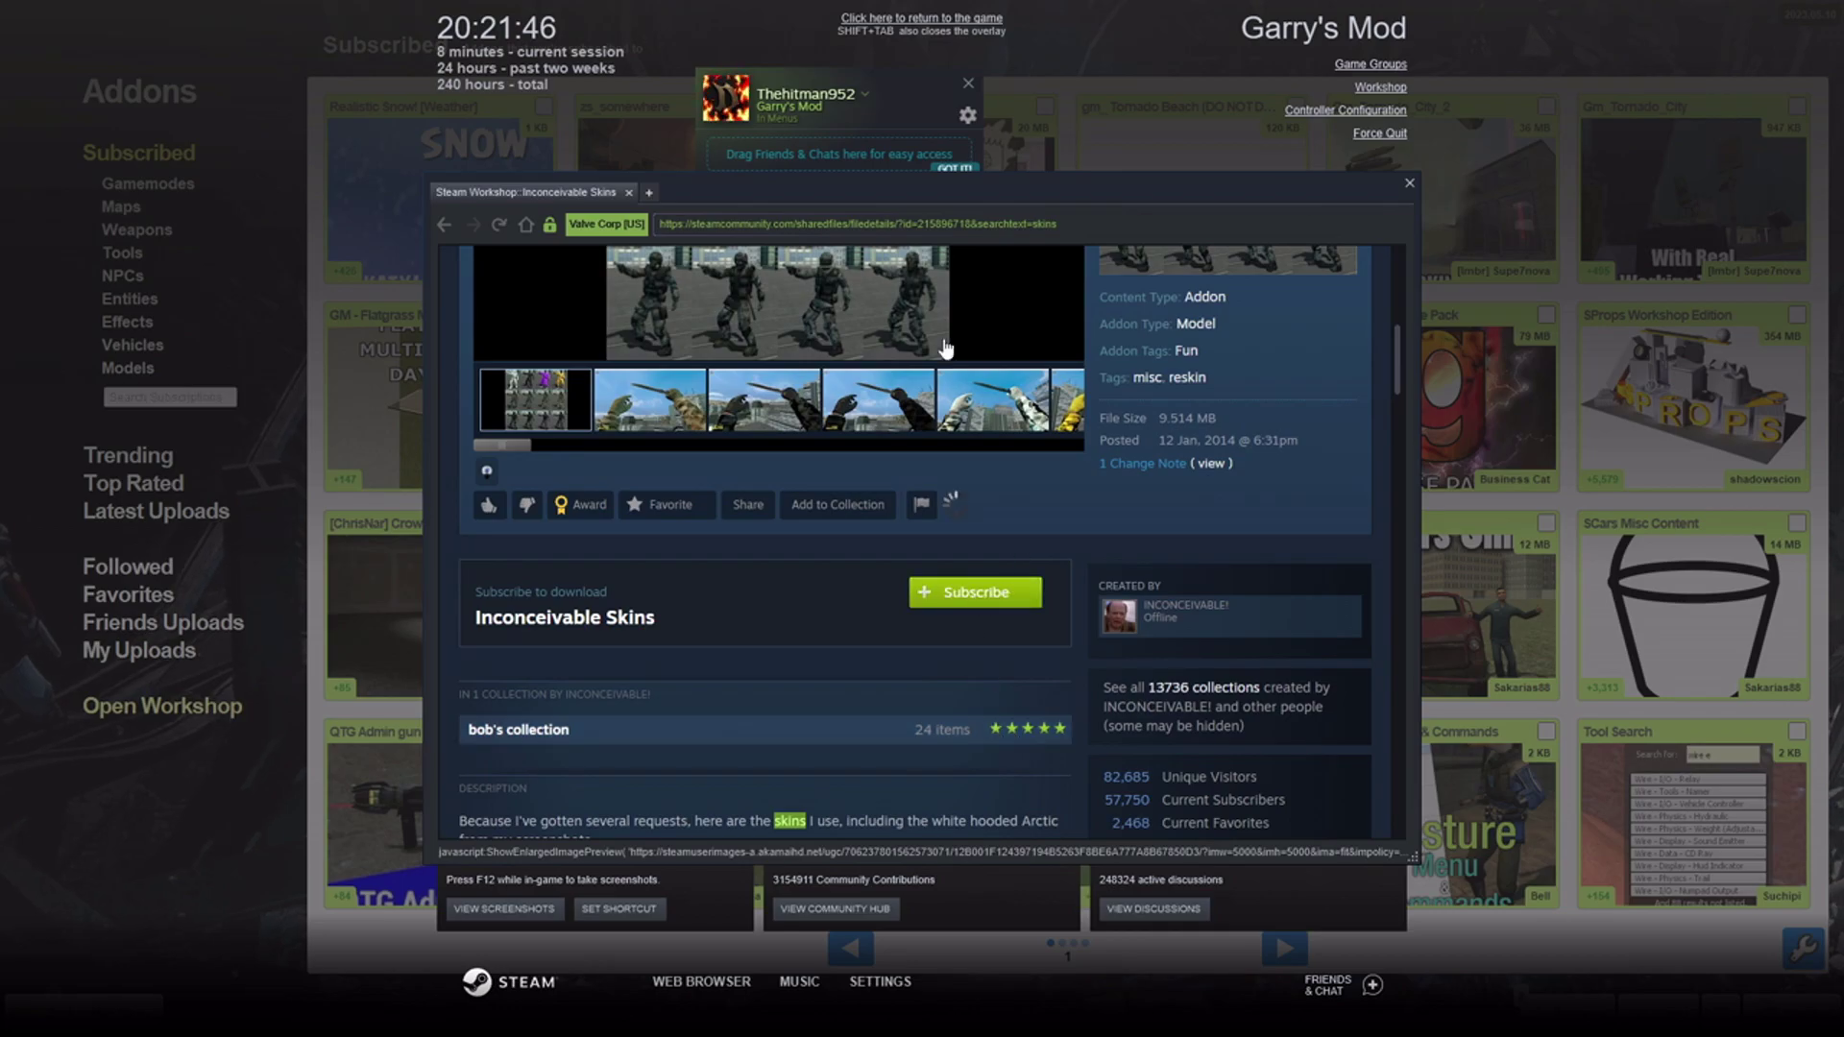
pyautogui.click(902, 21)
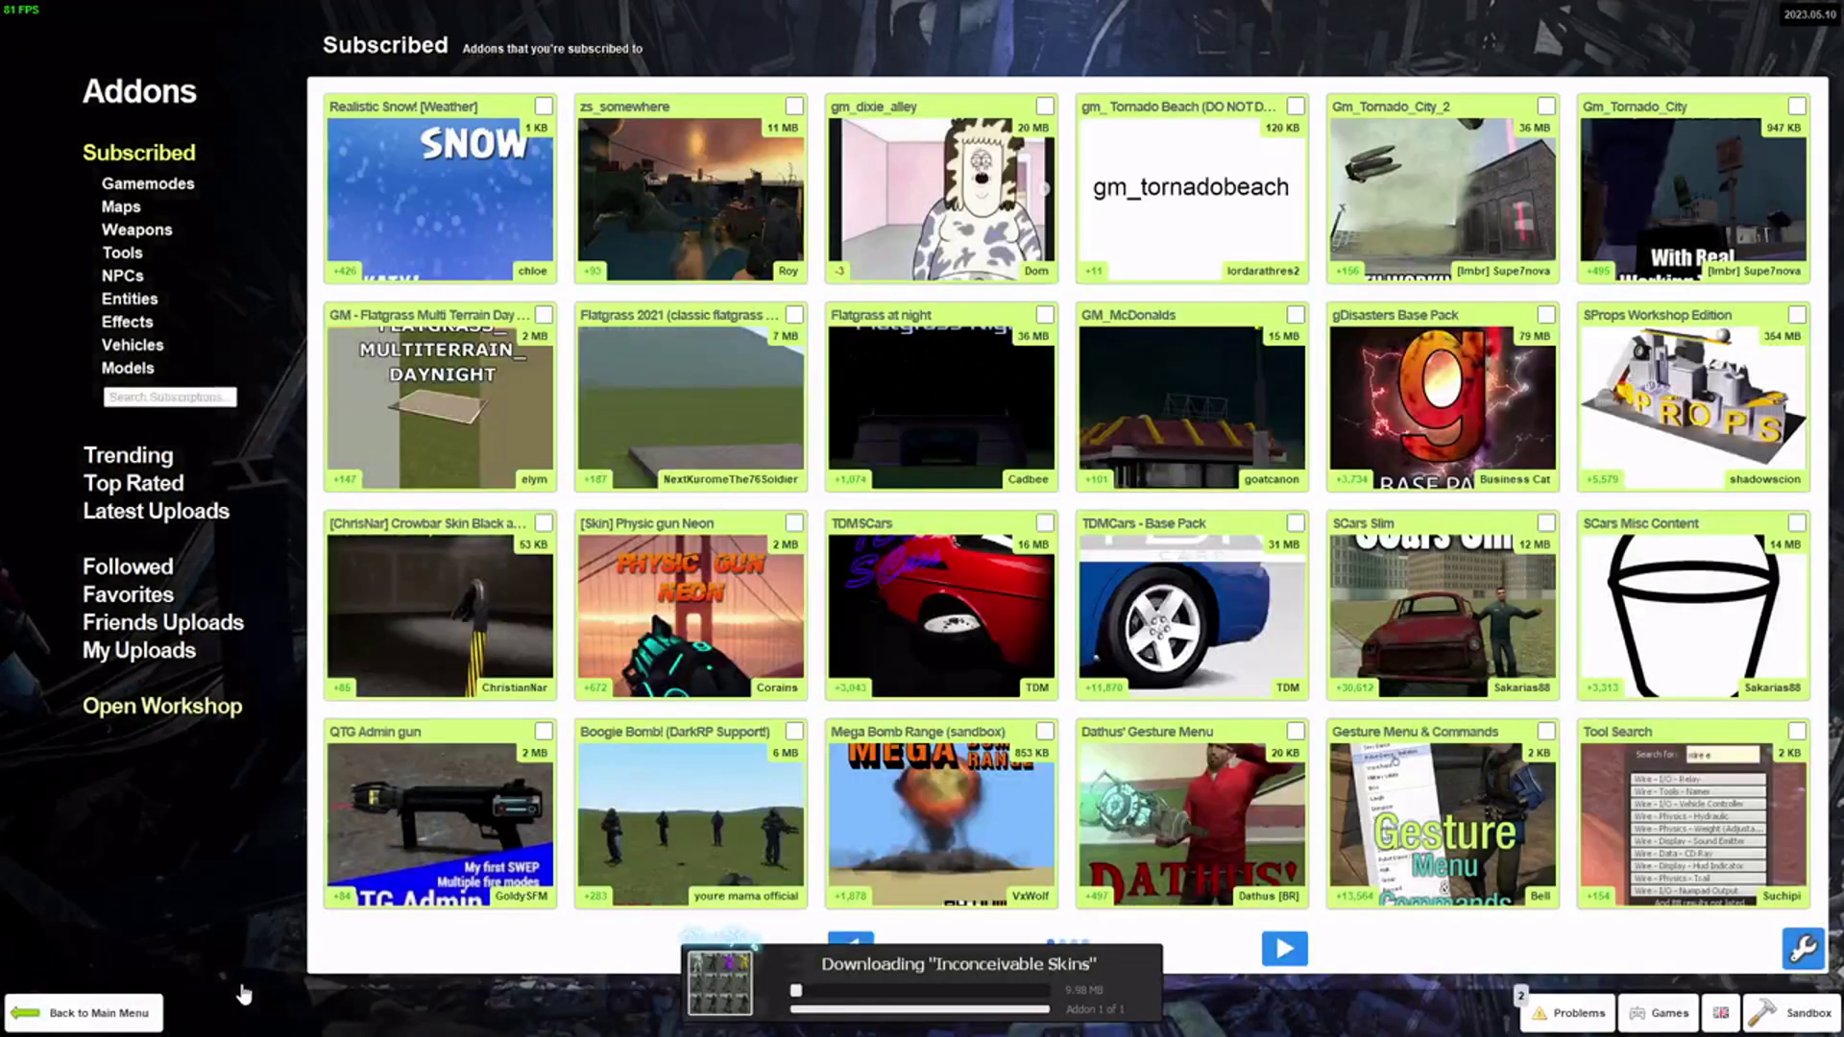
# Reopen the Garry's Mod Workshop, search it for "skins" and limit the results to the Model addon type.
pyautogui.click(149, 707)
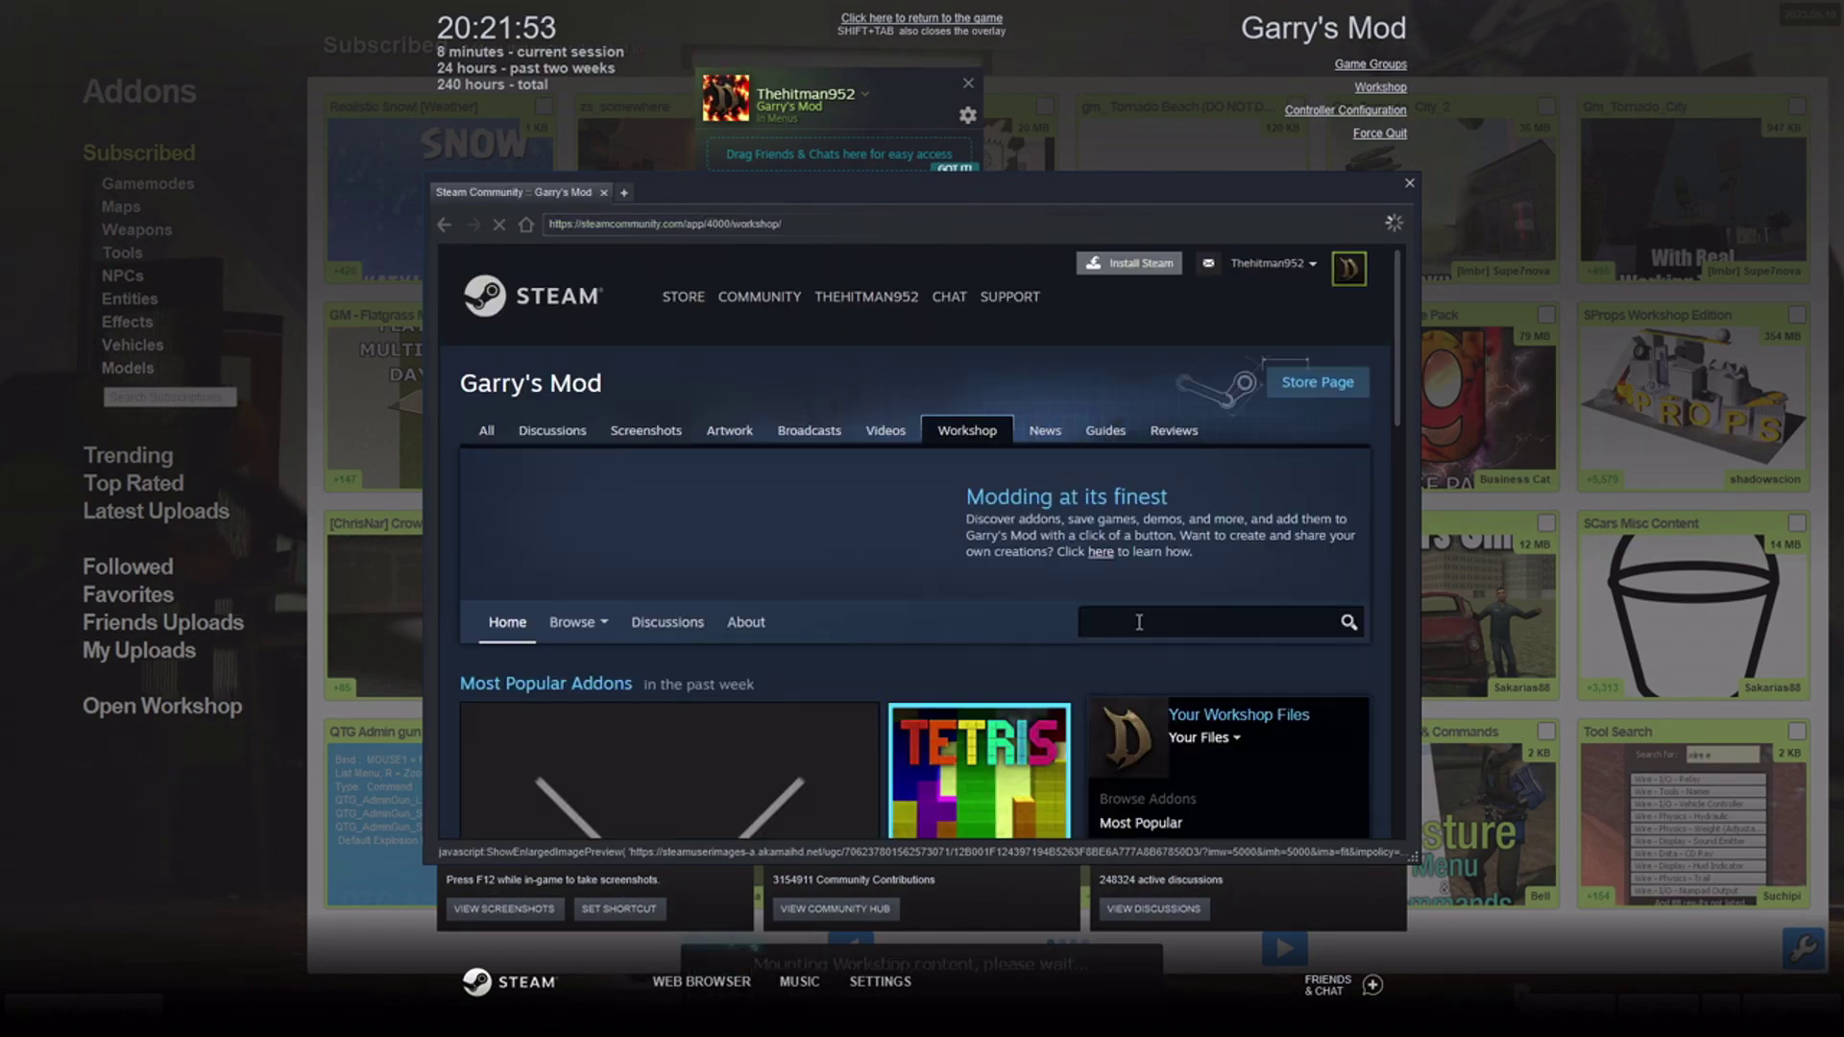
pyautogui.doubleClick(1158, 627)
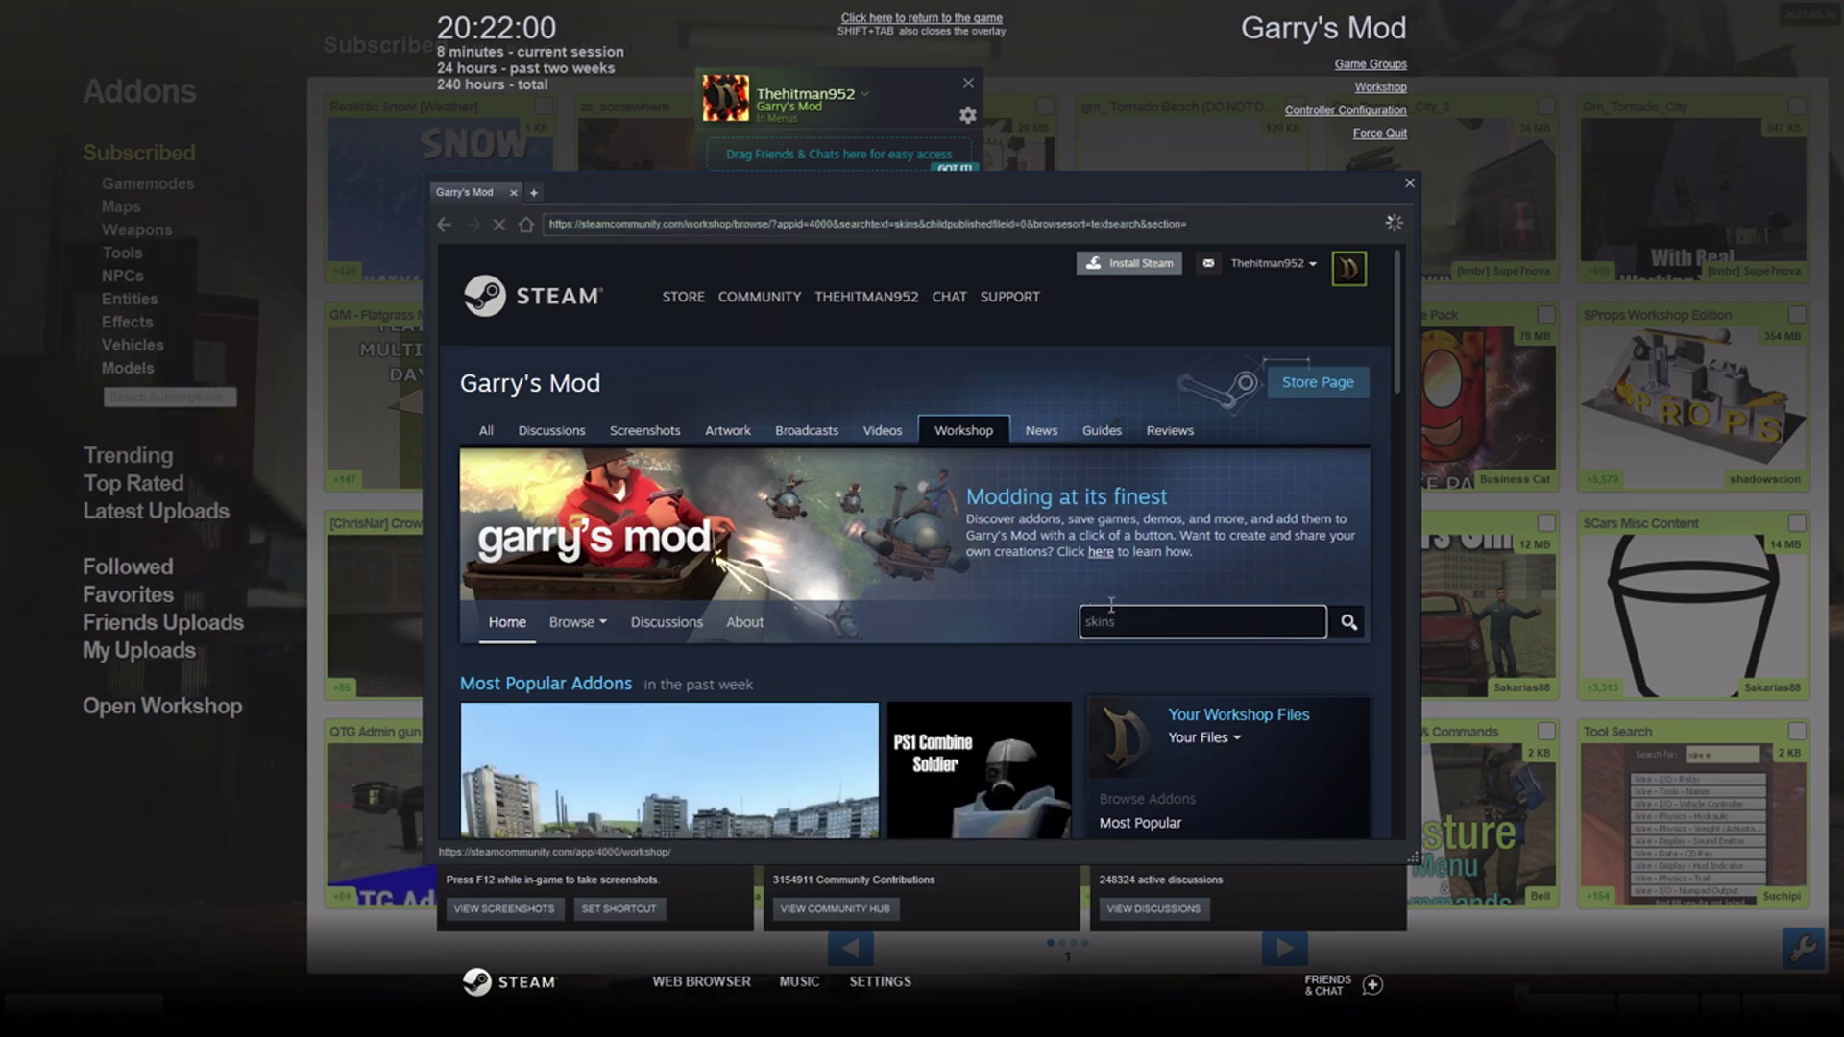
pyautogui.scroll(-7, 1126, 700)
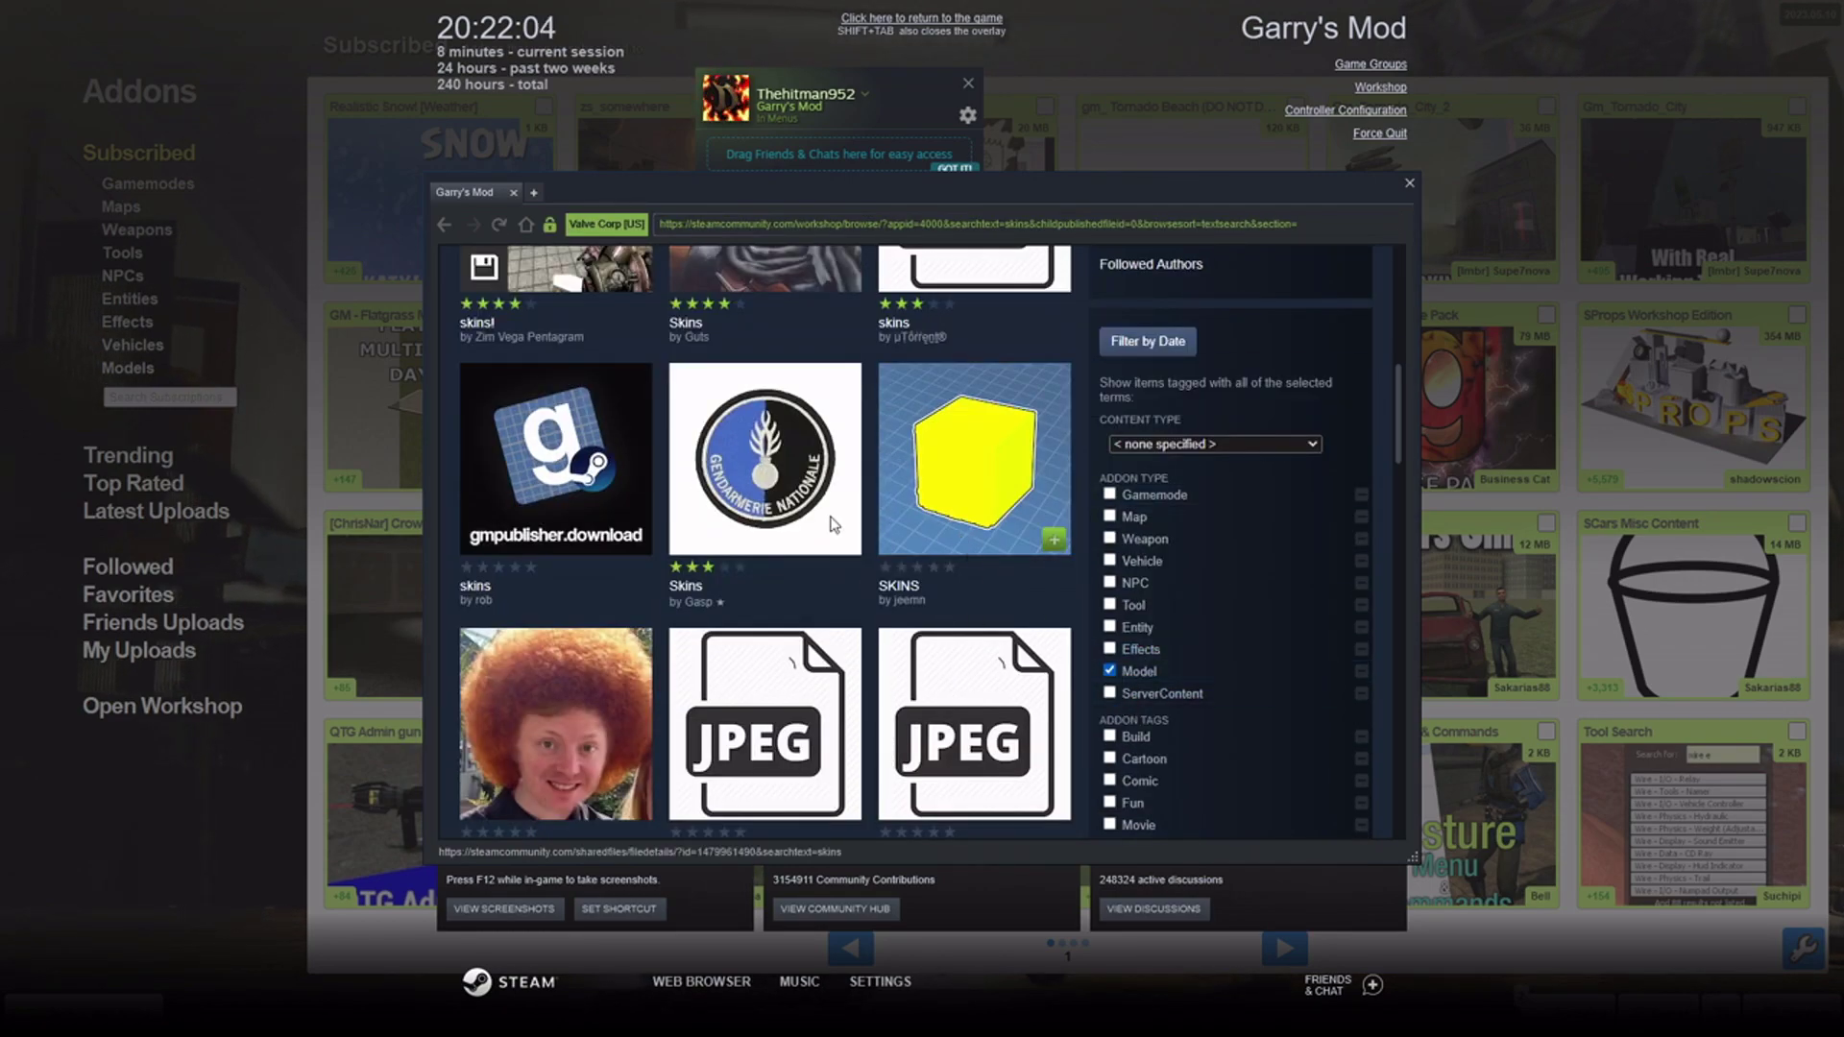
# Look through the model skins on the first results page and continue to the second page.
pyautogui.scroll(-6, 1062, 666)
pyautogui.scroll(-10, 1061, 666)
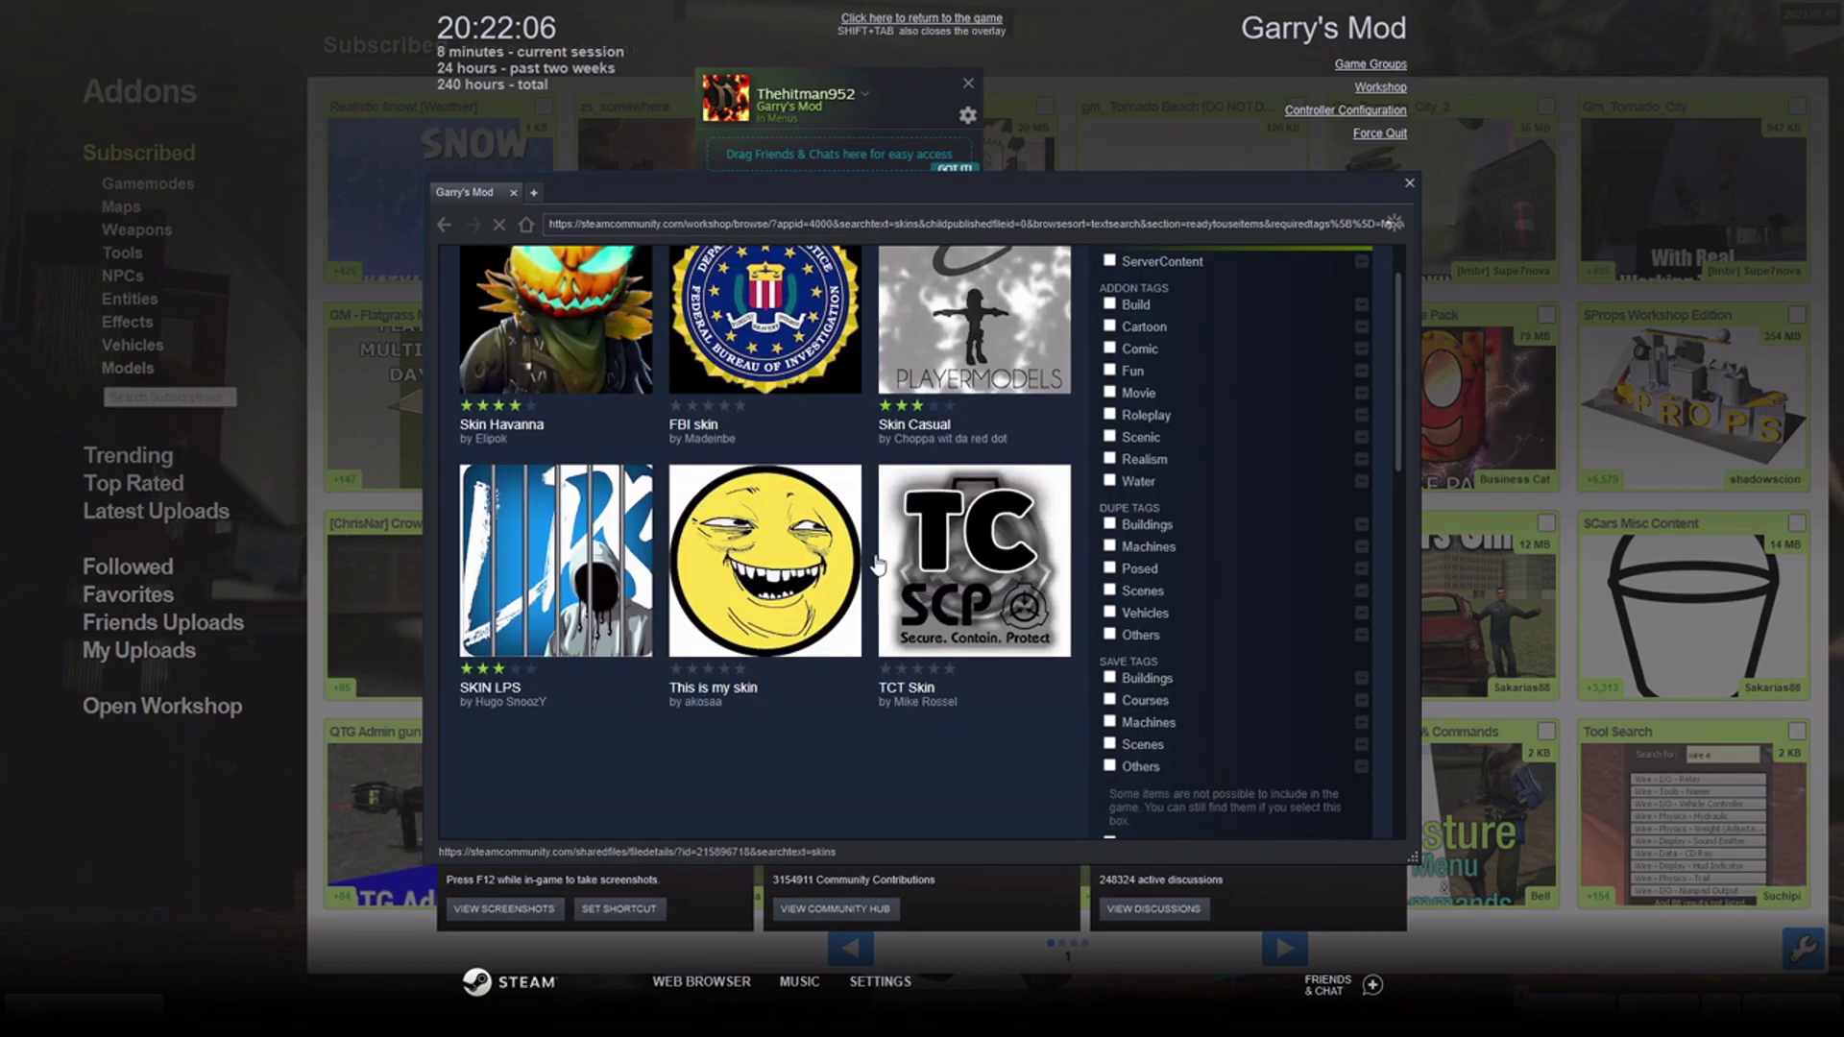
pyautogui.scroll(-8, 982, 625)
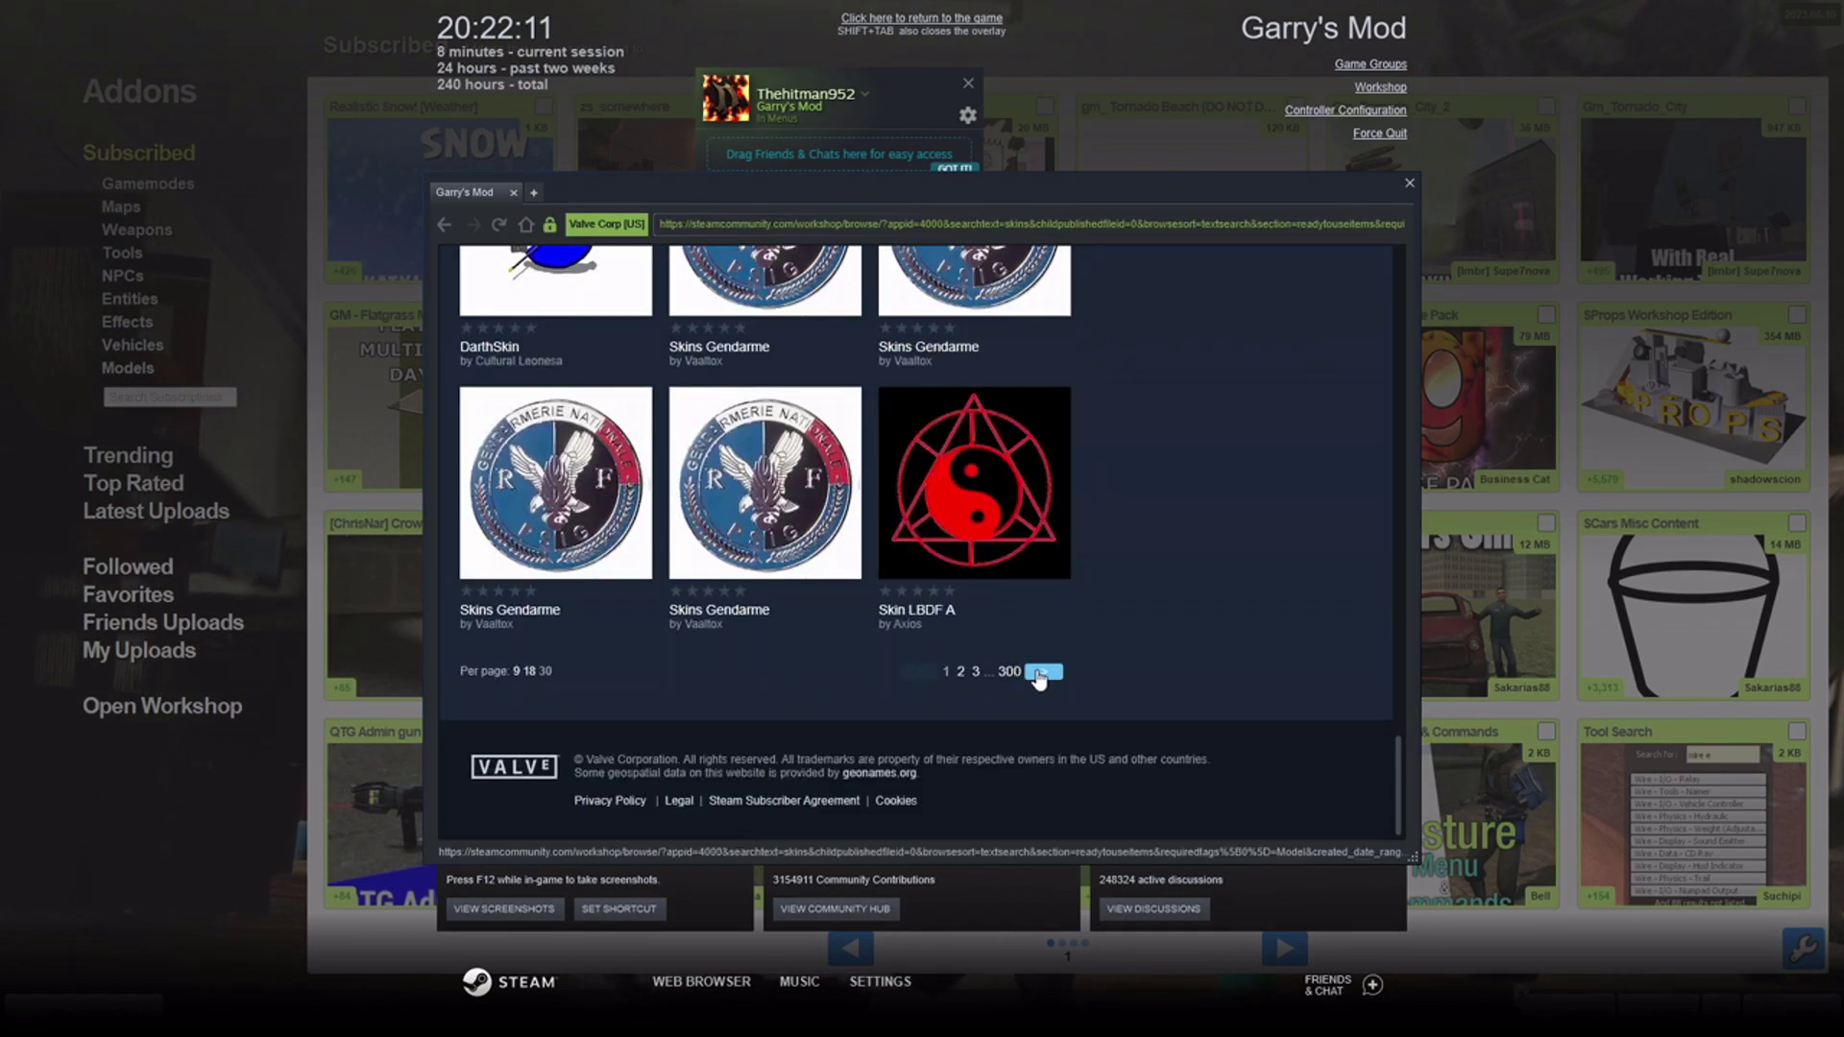
pyautogui.click(1042, 672)
pyautogui.scroll(-3, 893, 556)
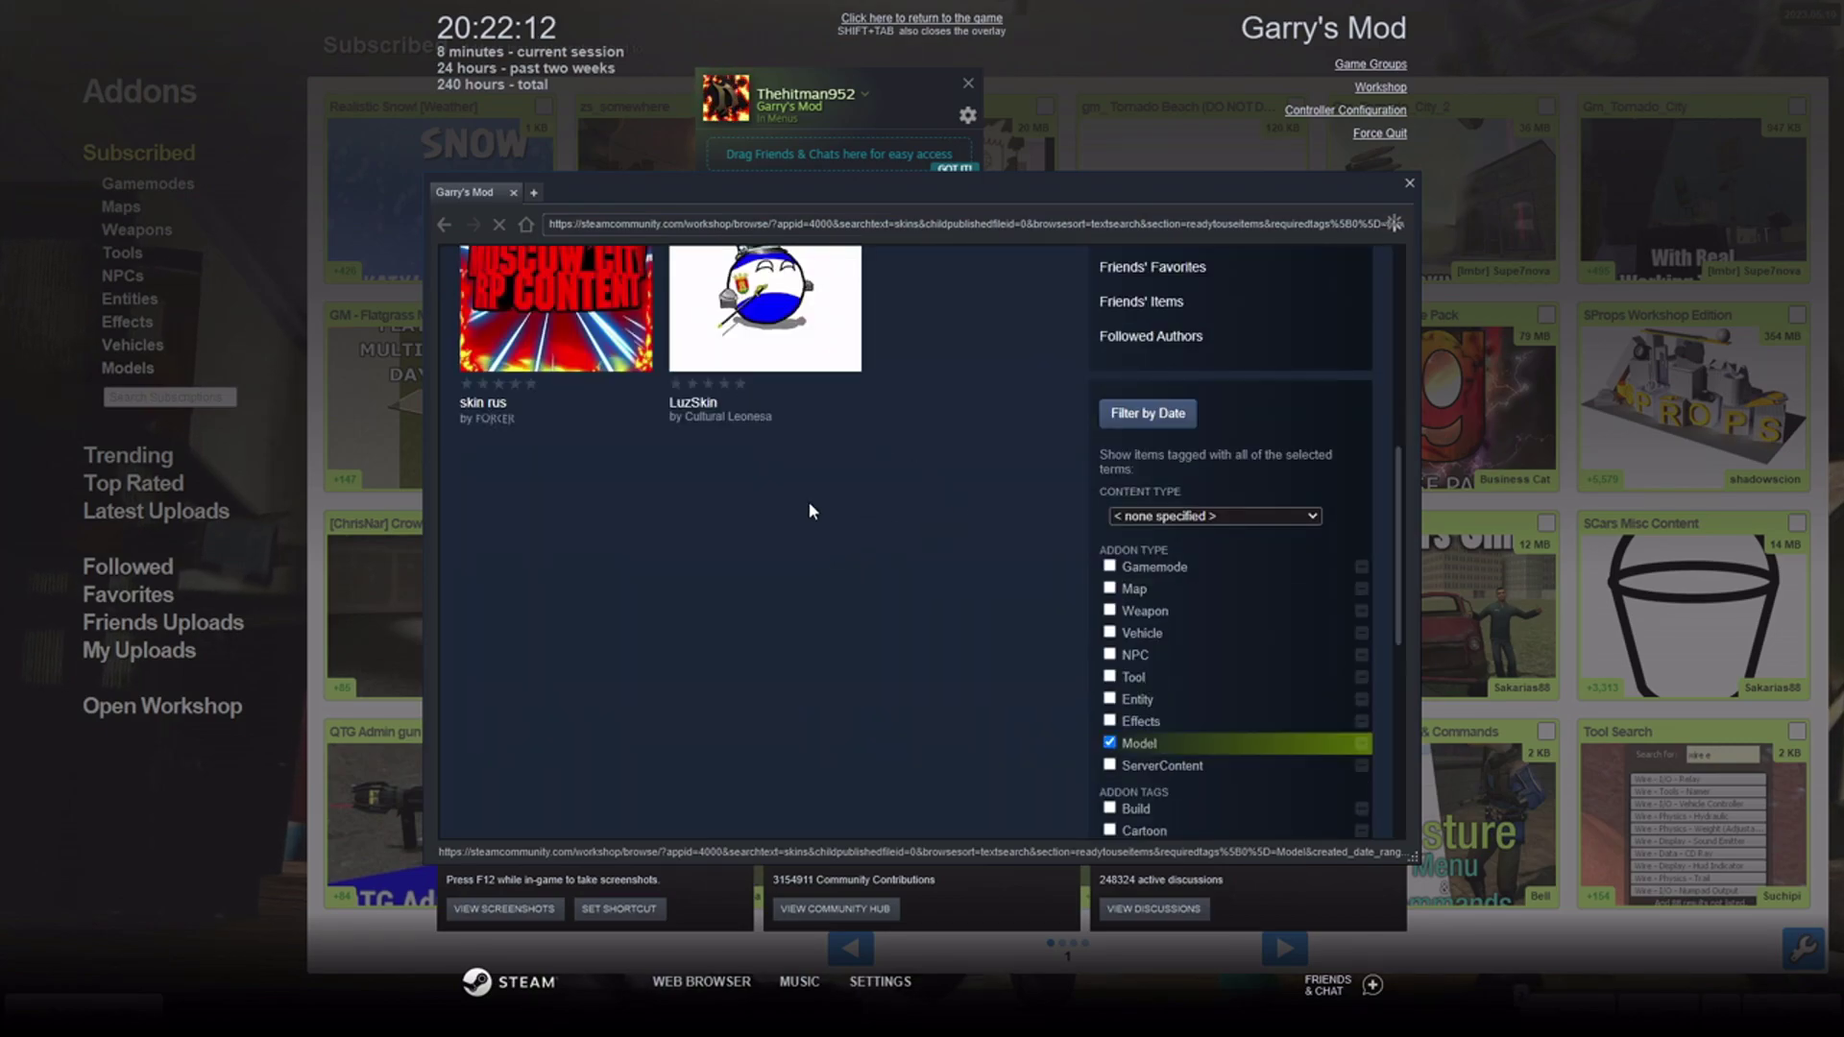
pyautogui.scroll(-3, 877, 491)
# Search the Workshop's Model addons for "spider man" and look through the first page of results.
pyautogui.scroll(8, 1170, 612)
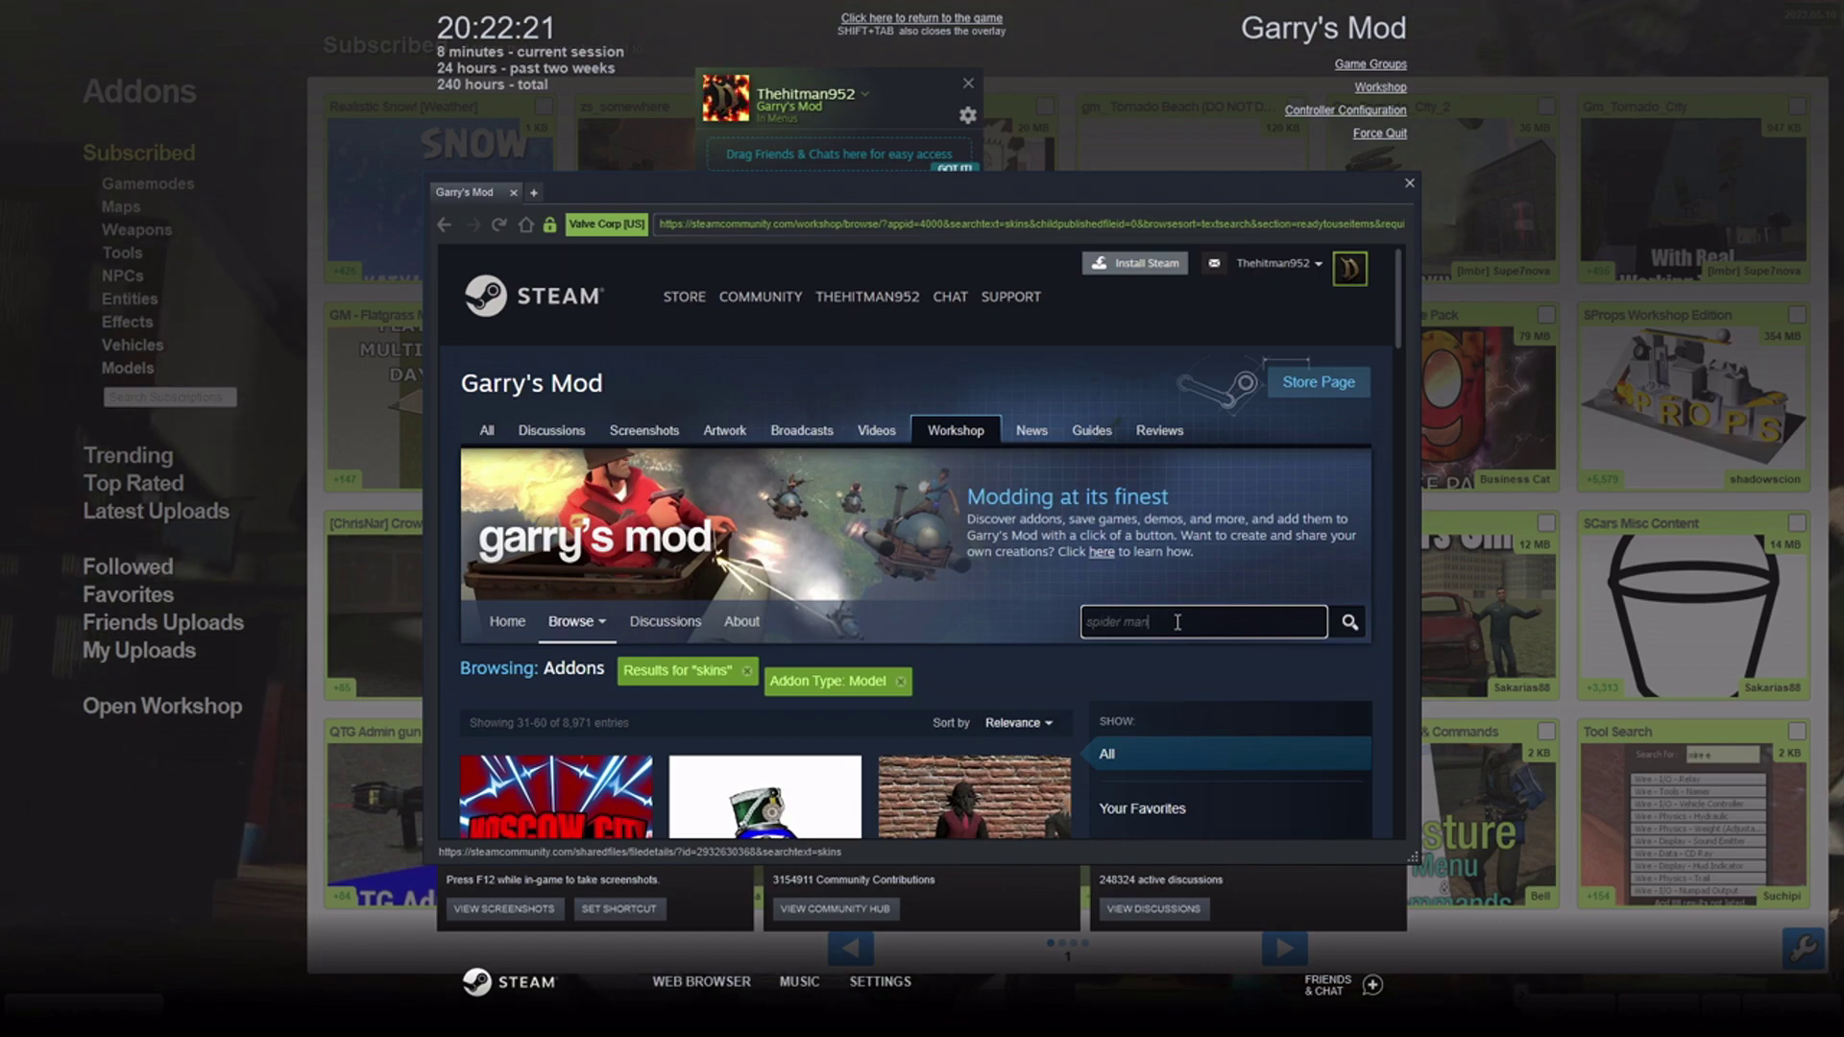
pyautogui.press('Return')
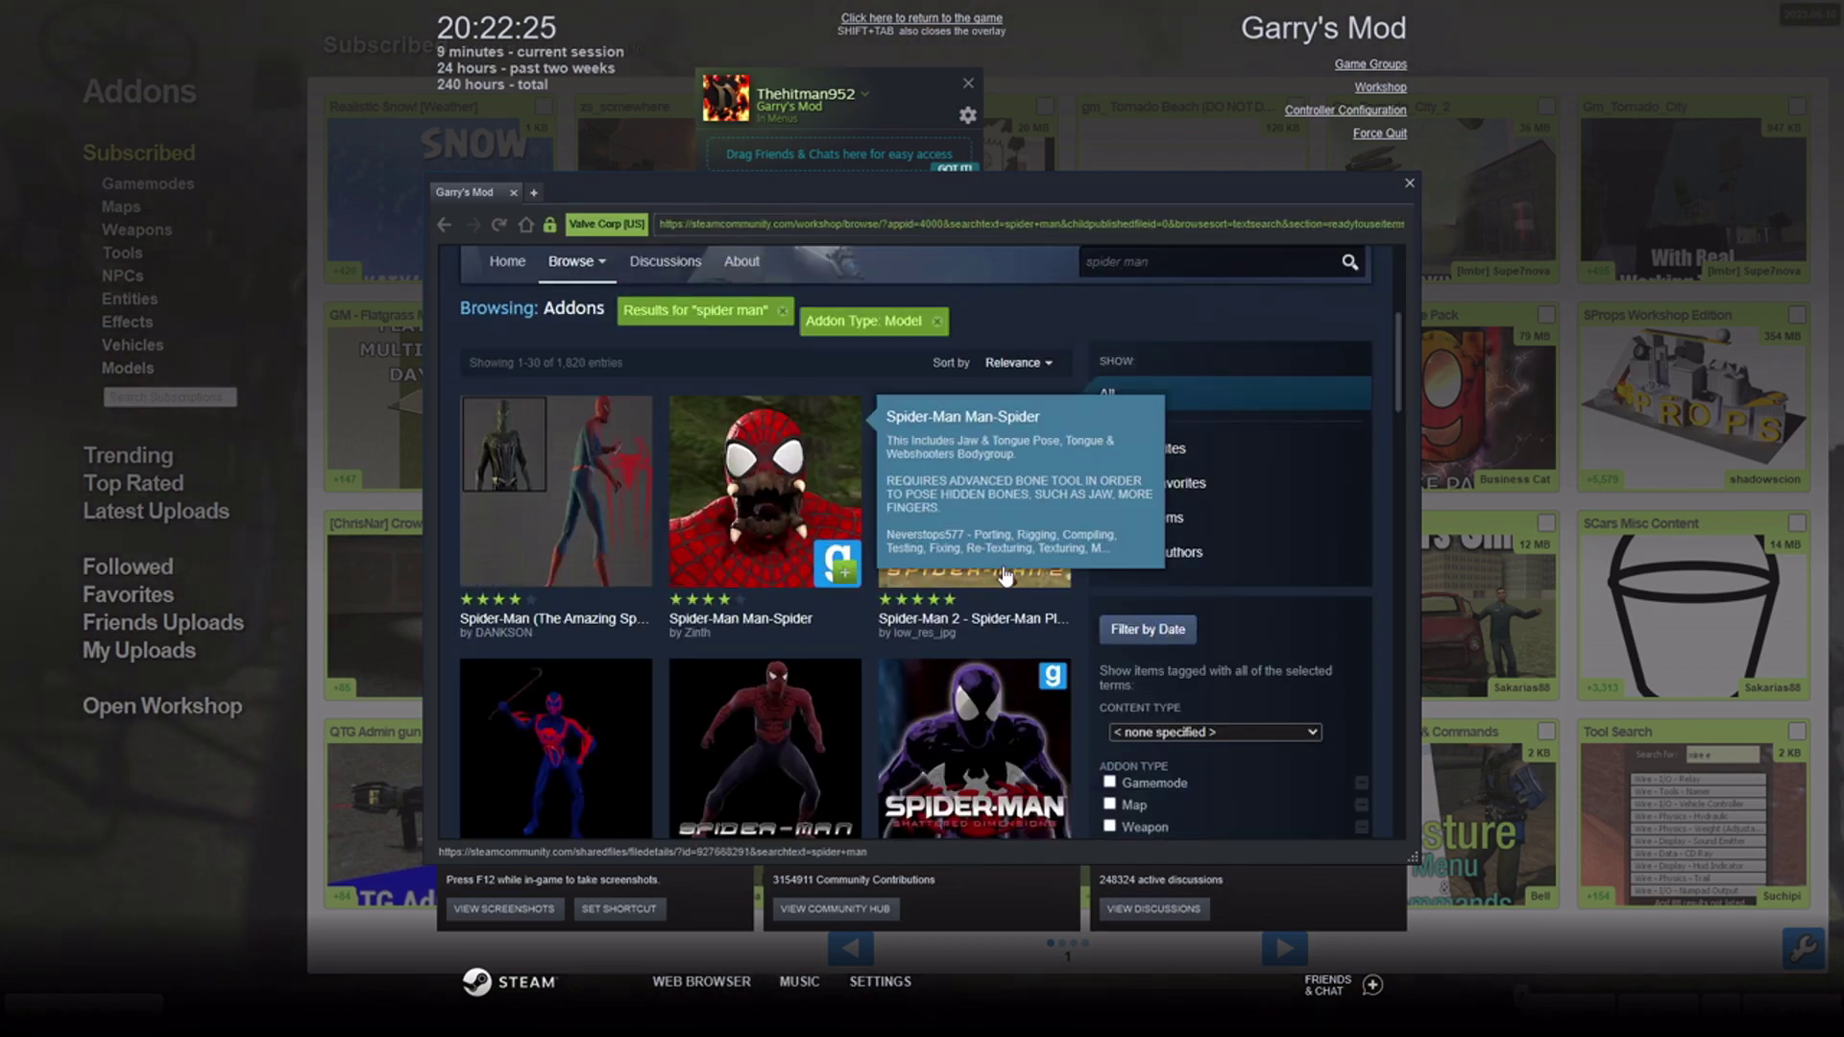
pyautogui.scroll(-3, 702, 576)
pyautogui.scroll(-3, 727, 664)
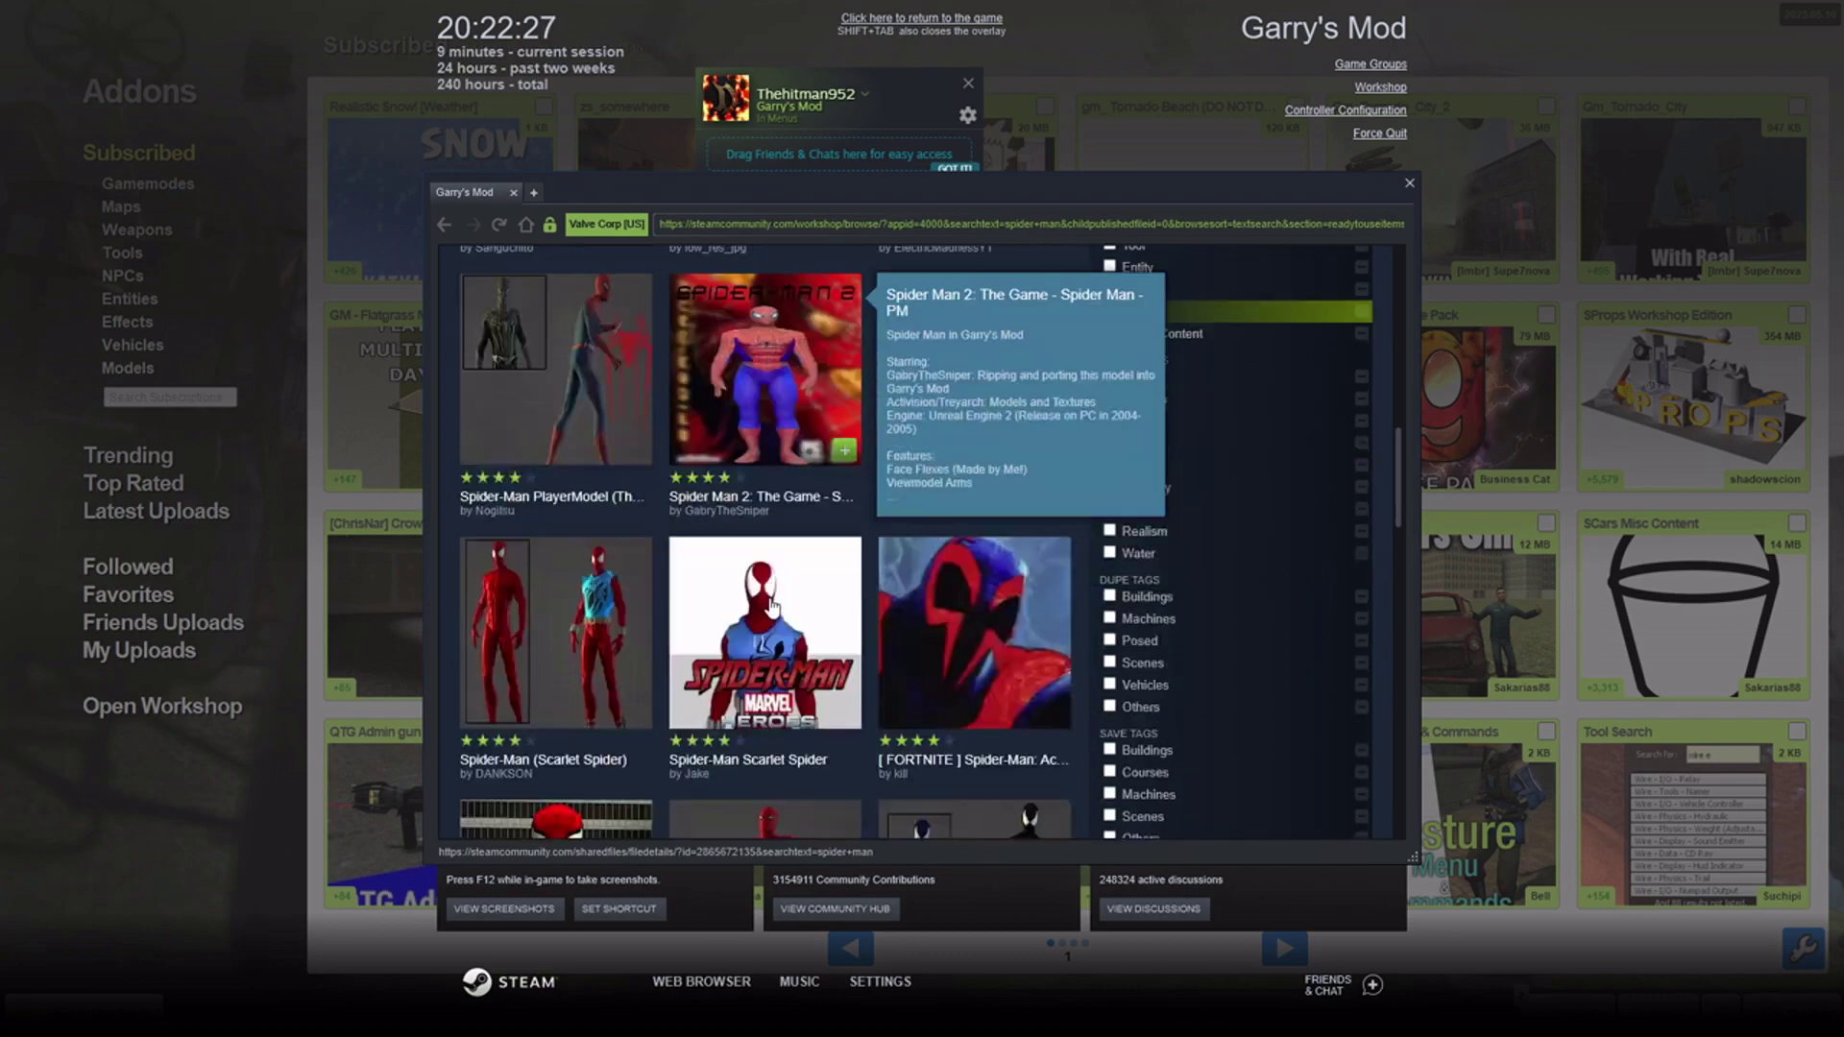
pyautogui.scroll(-2, 662, 654)
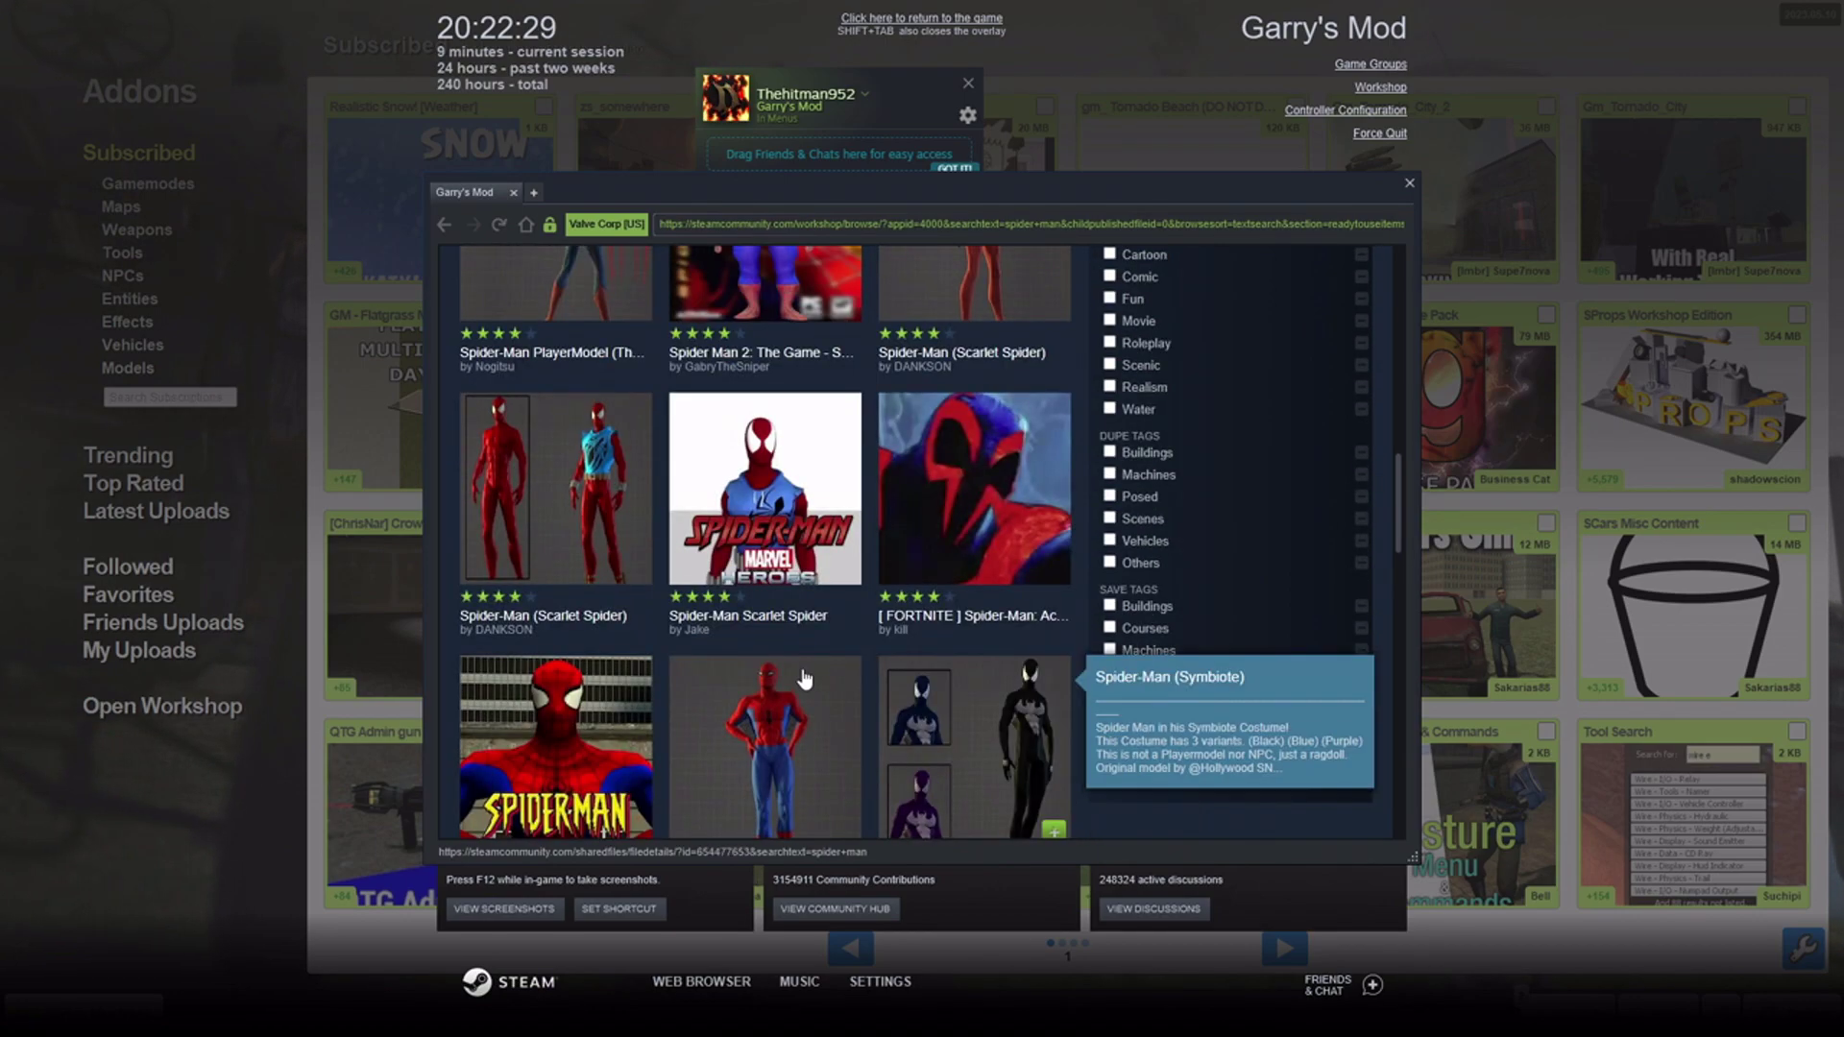
pyautogui.scroll(-3, 595, 462)
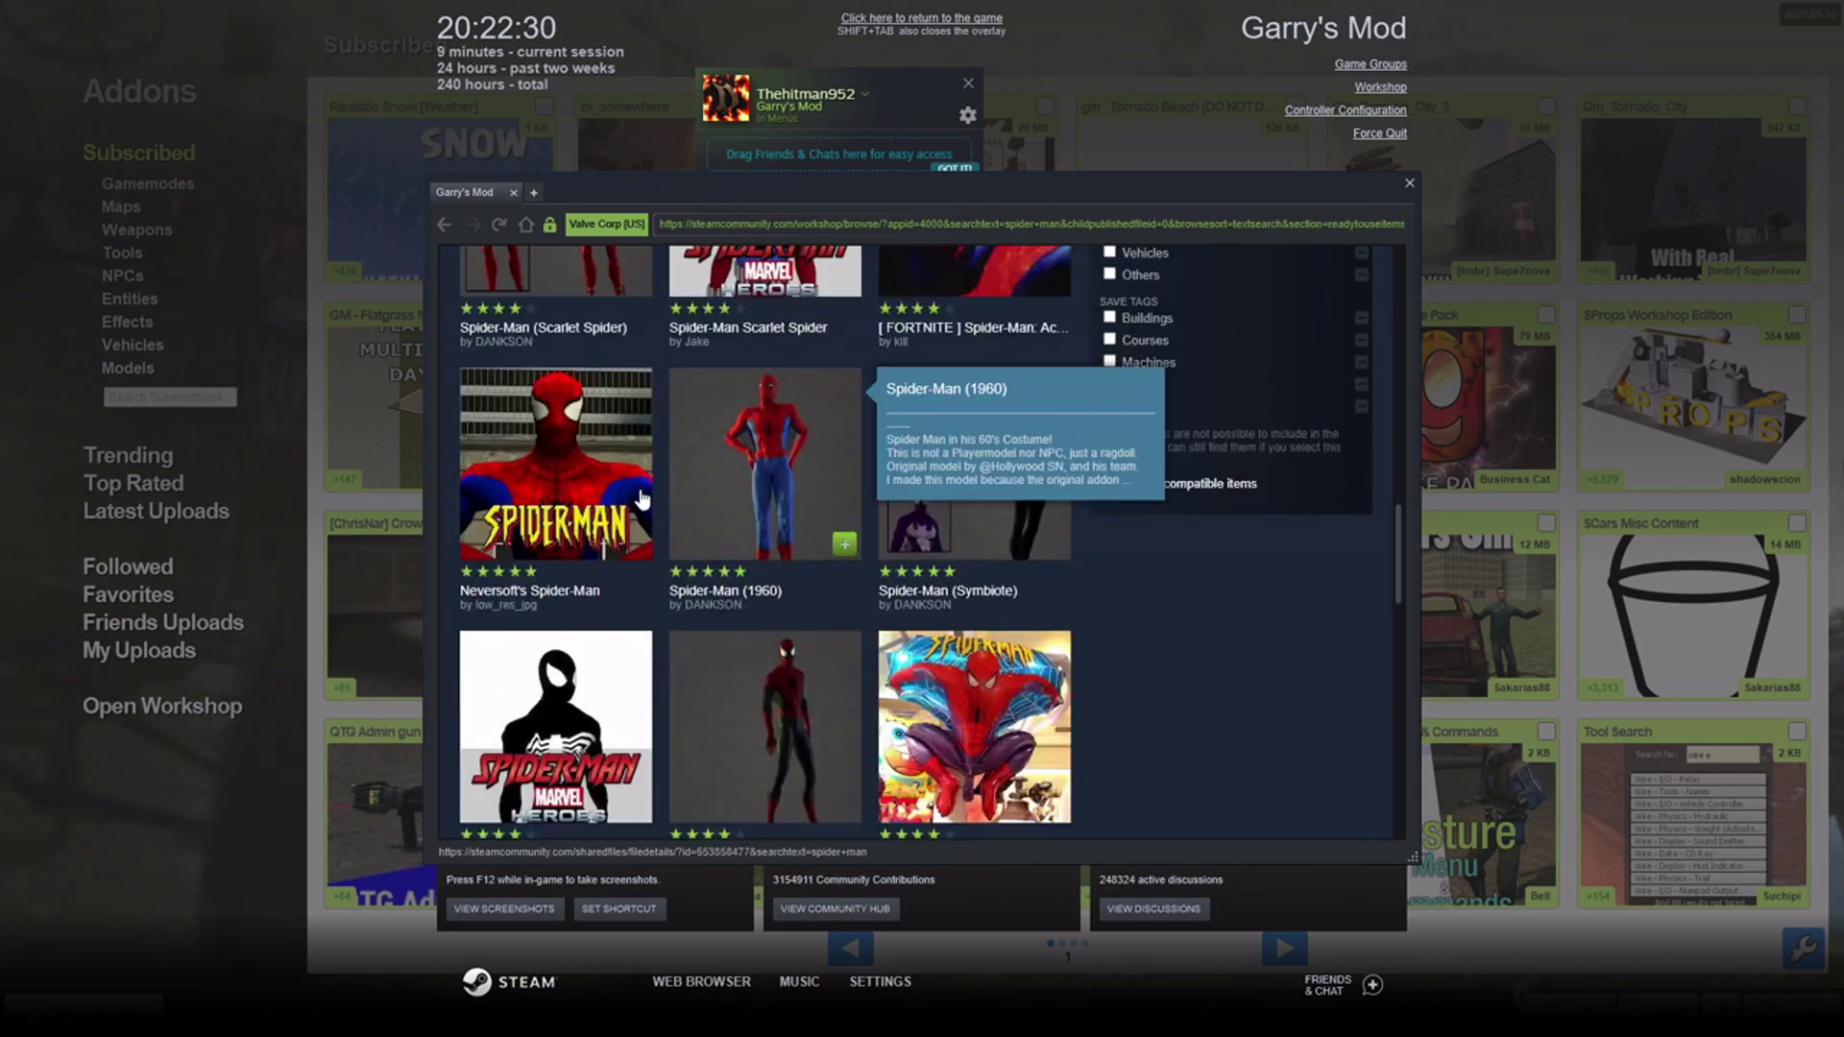
pyautogui.scroll(-1, 585, 500)
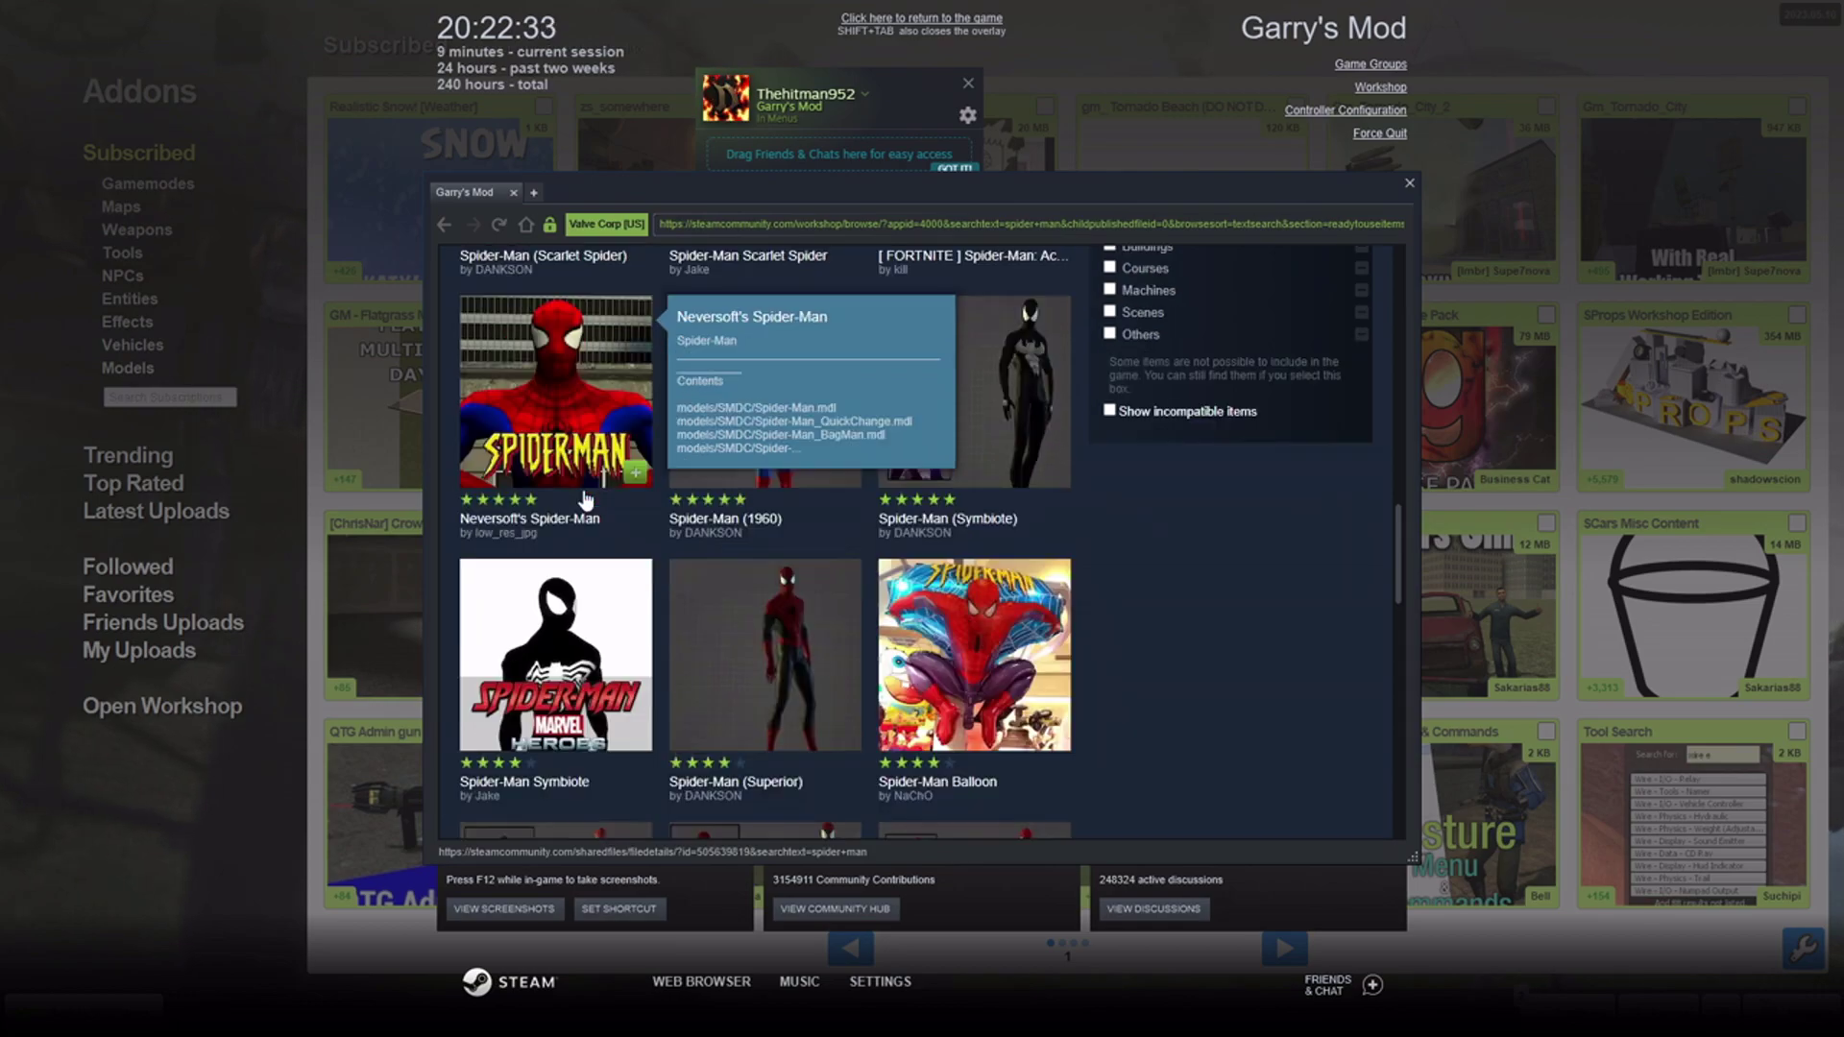
pyautogui.scroll(-10, 605, 440)
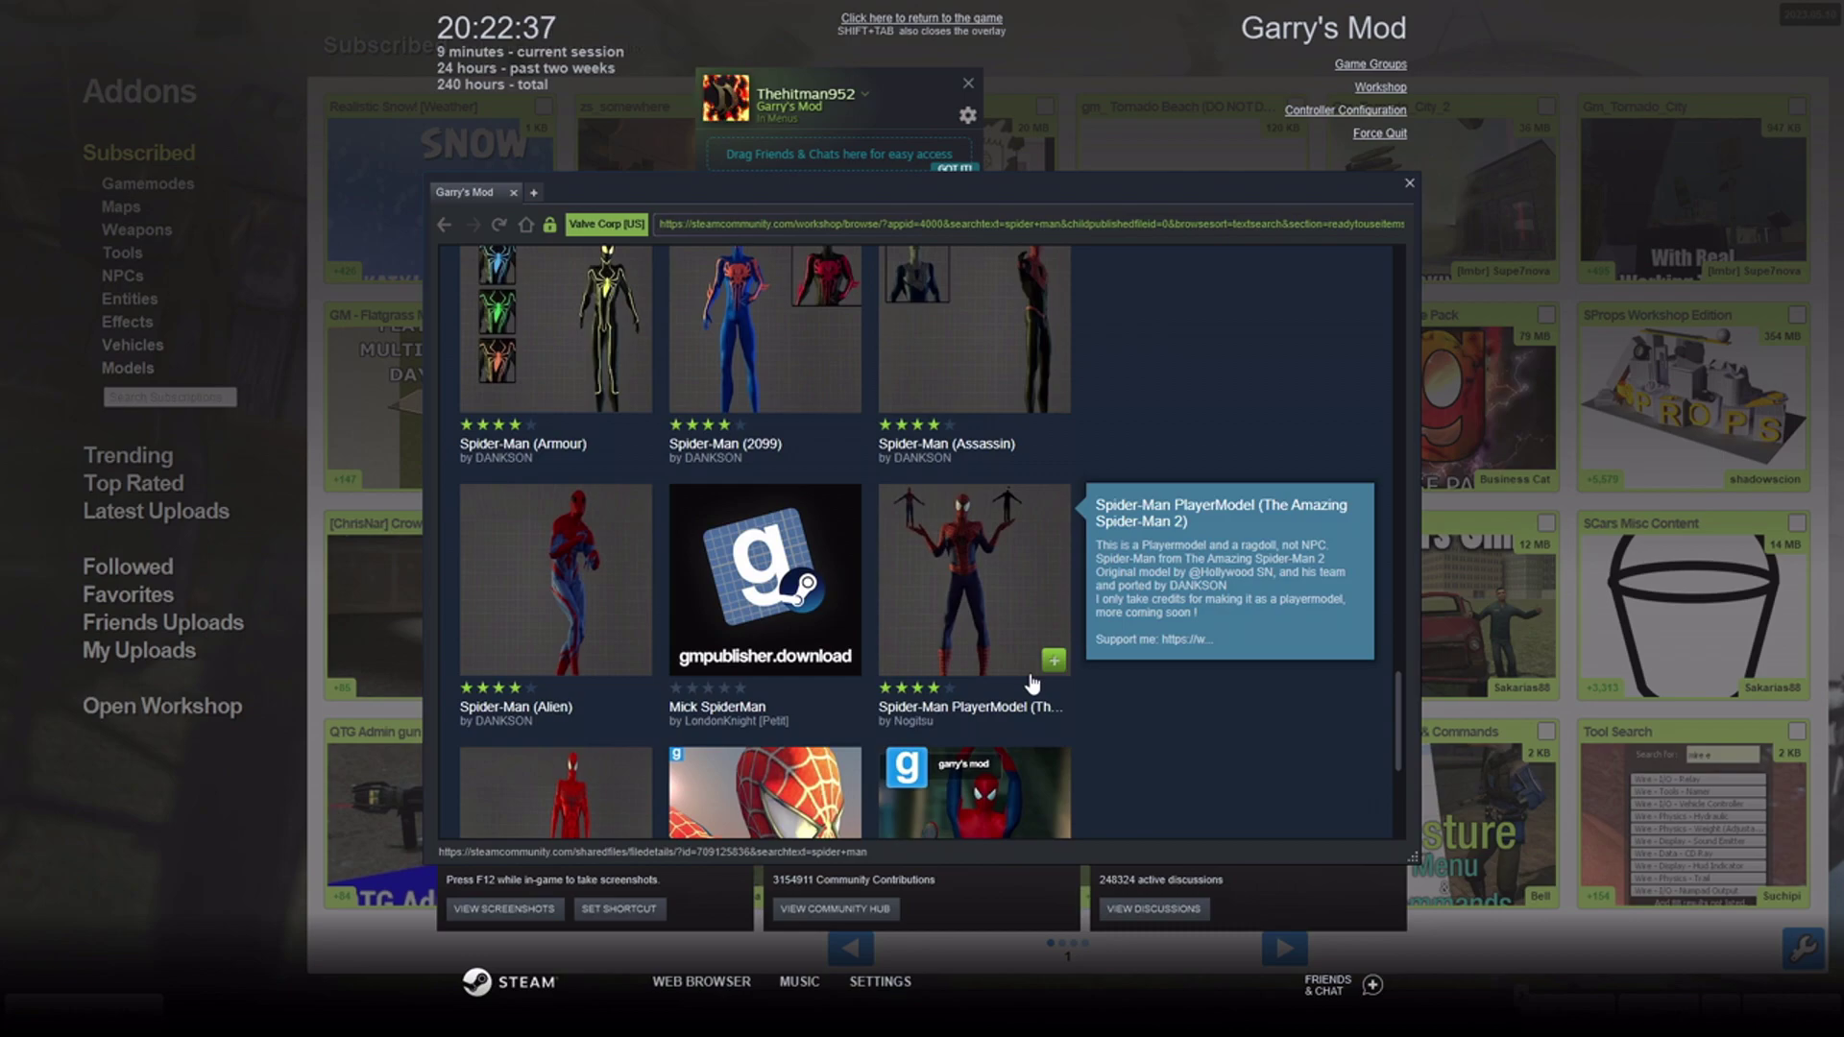
pyautogui.scroll(-3, 611, 665)
pyautogui.scroll(6, 611, 665)
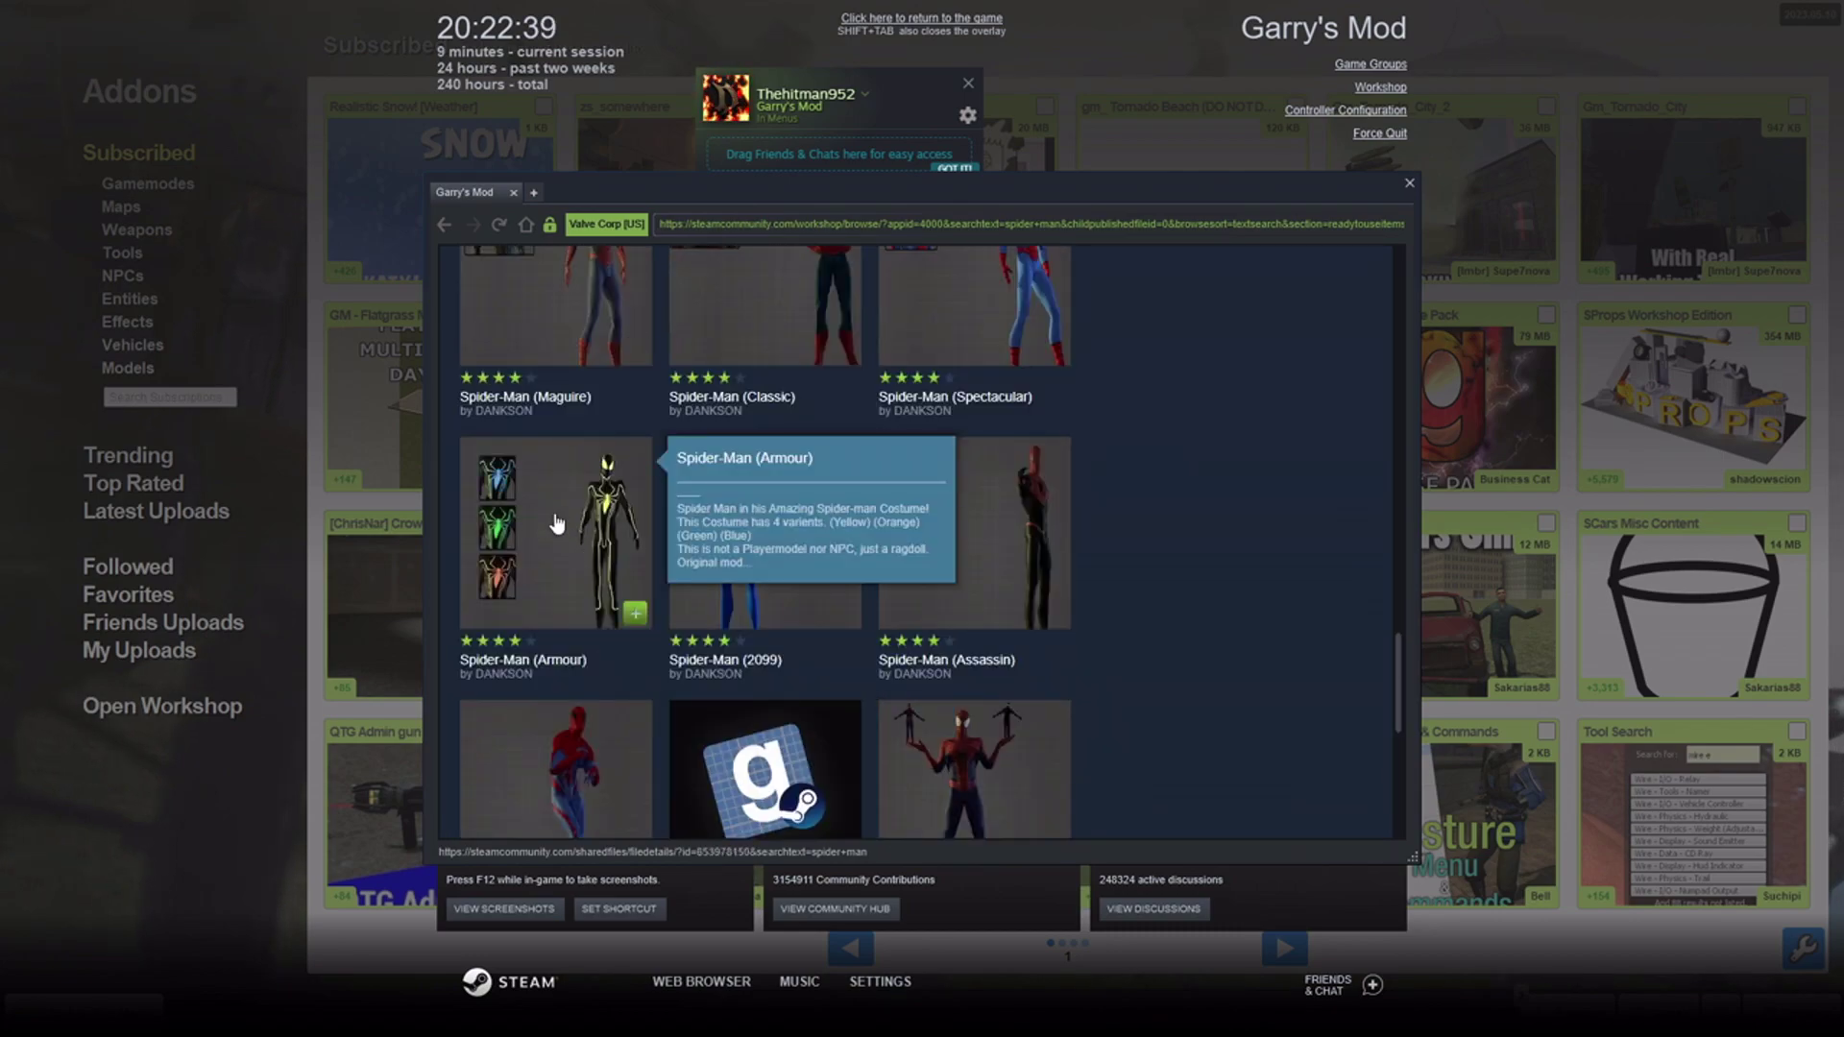
pyautogui.scroll(-8, 568, 501)
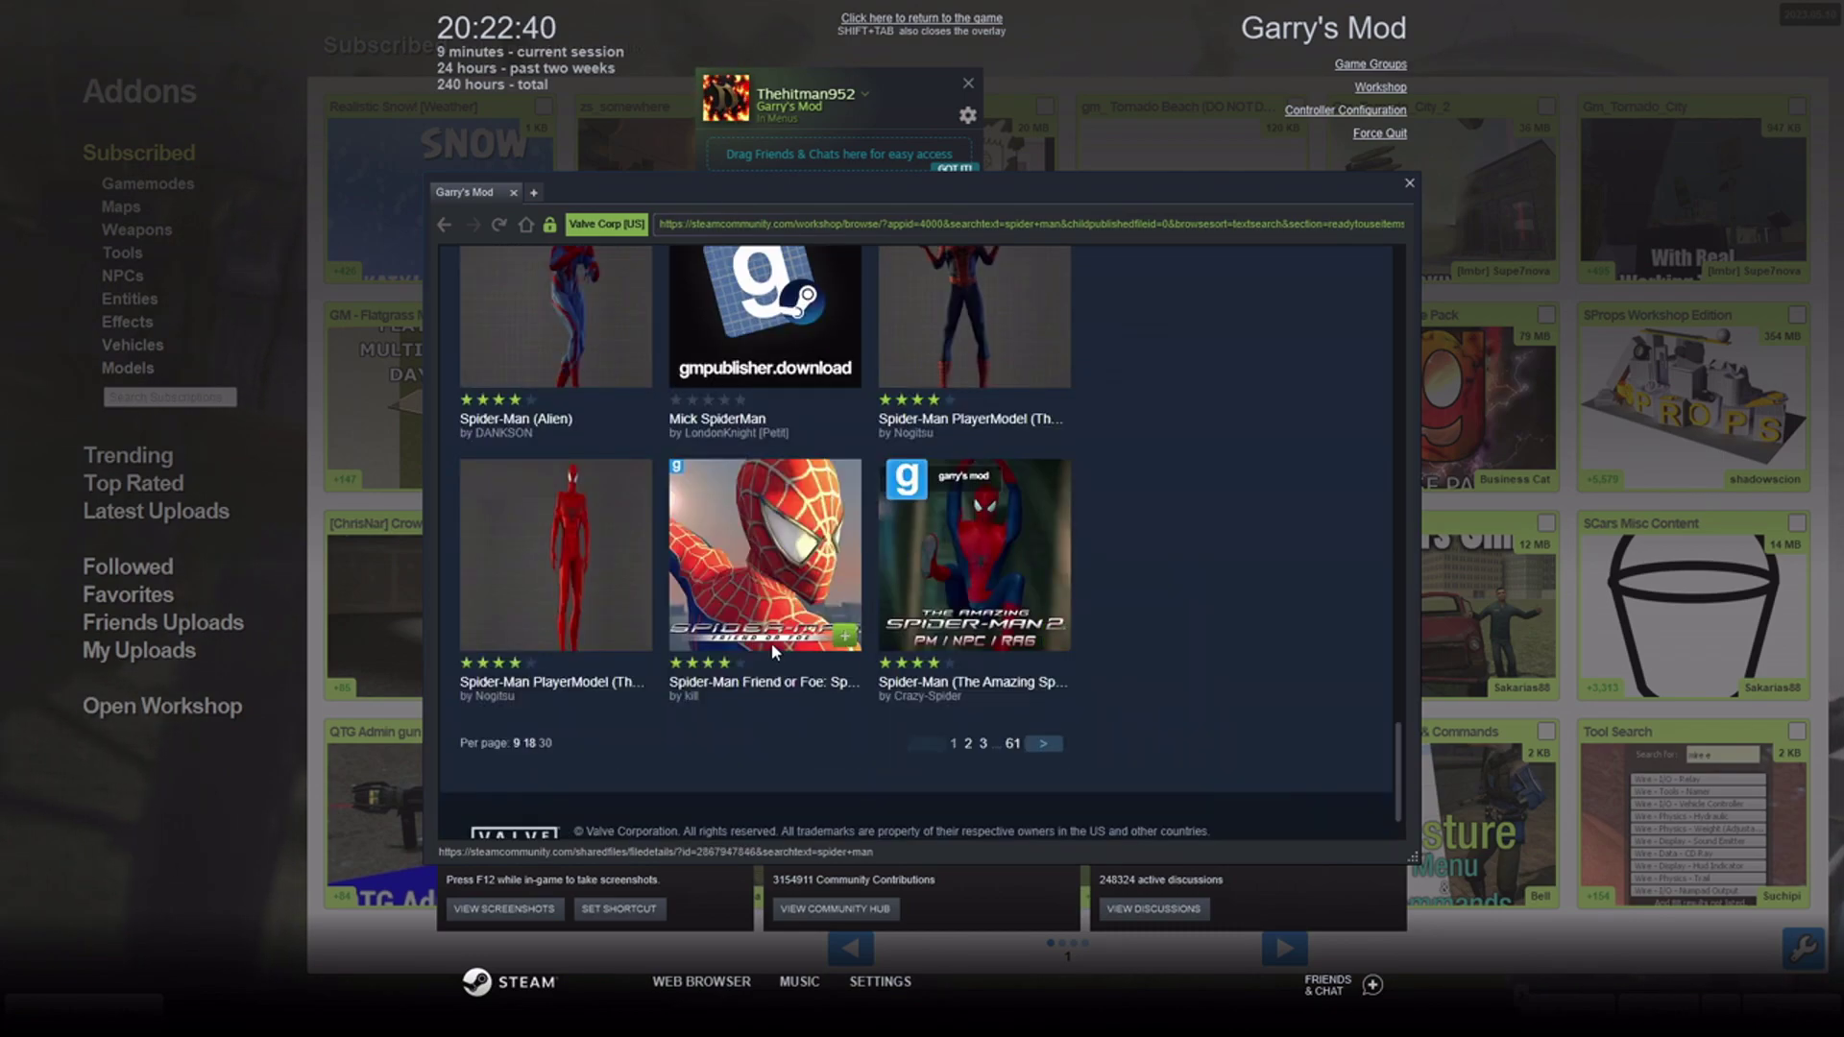
# Change the Workshop search to "hulk" and look over the matching models.
pyautogui.scroll(3, 994, 563)
pyautogui.scroll(15, 994, 564)
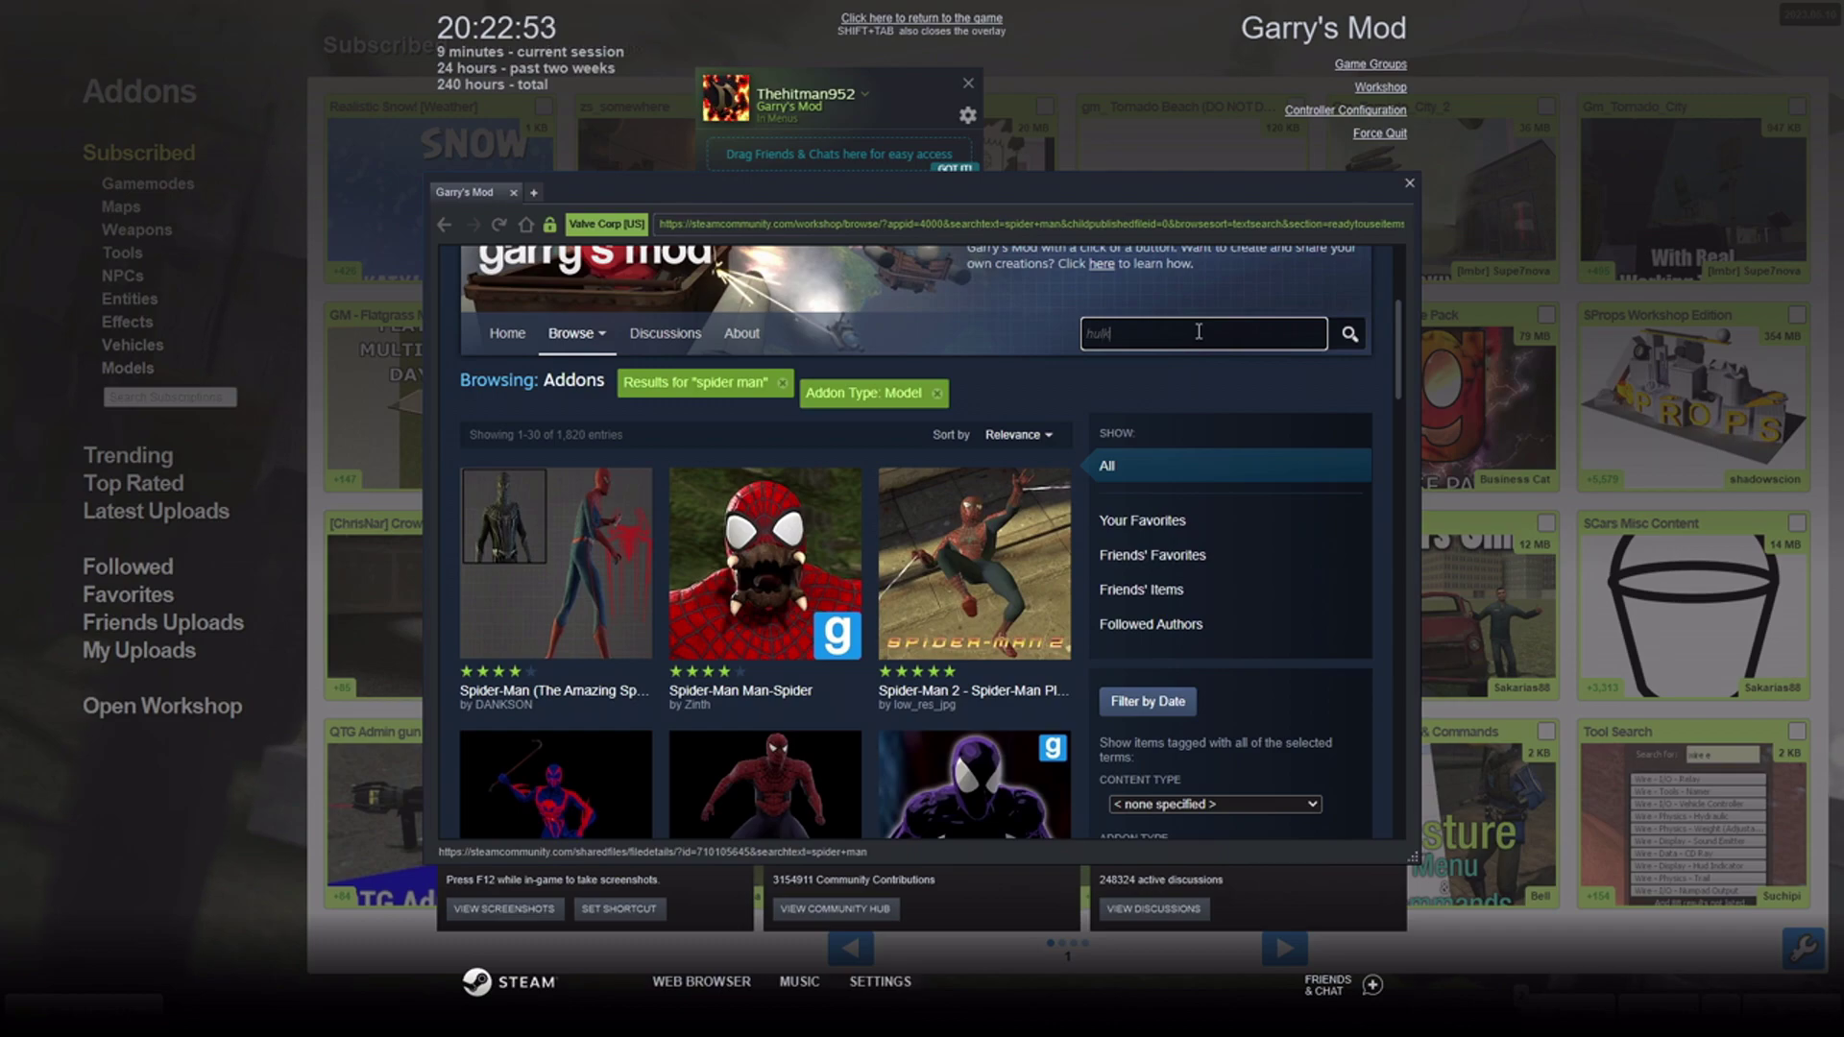
pyautogui.press('Return')
pyautogui.scroll(-4, 885, 573)
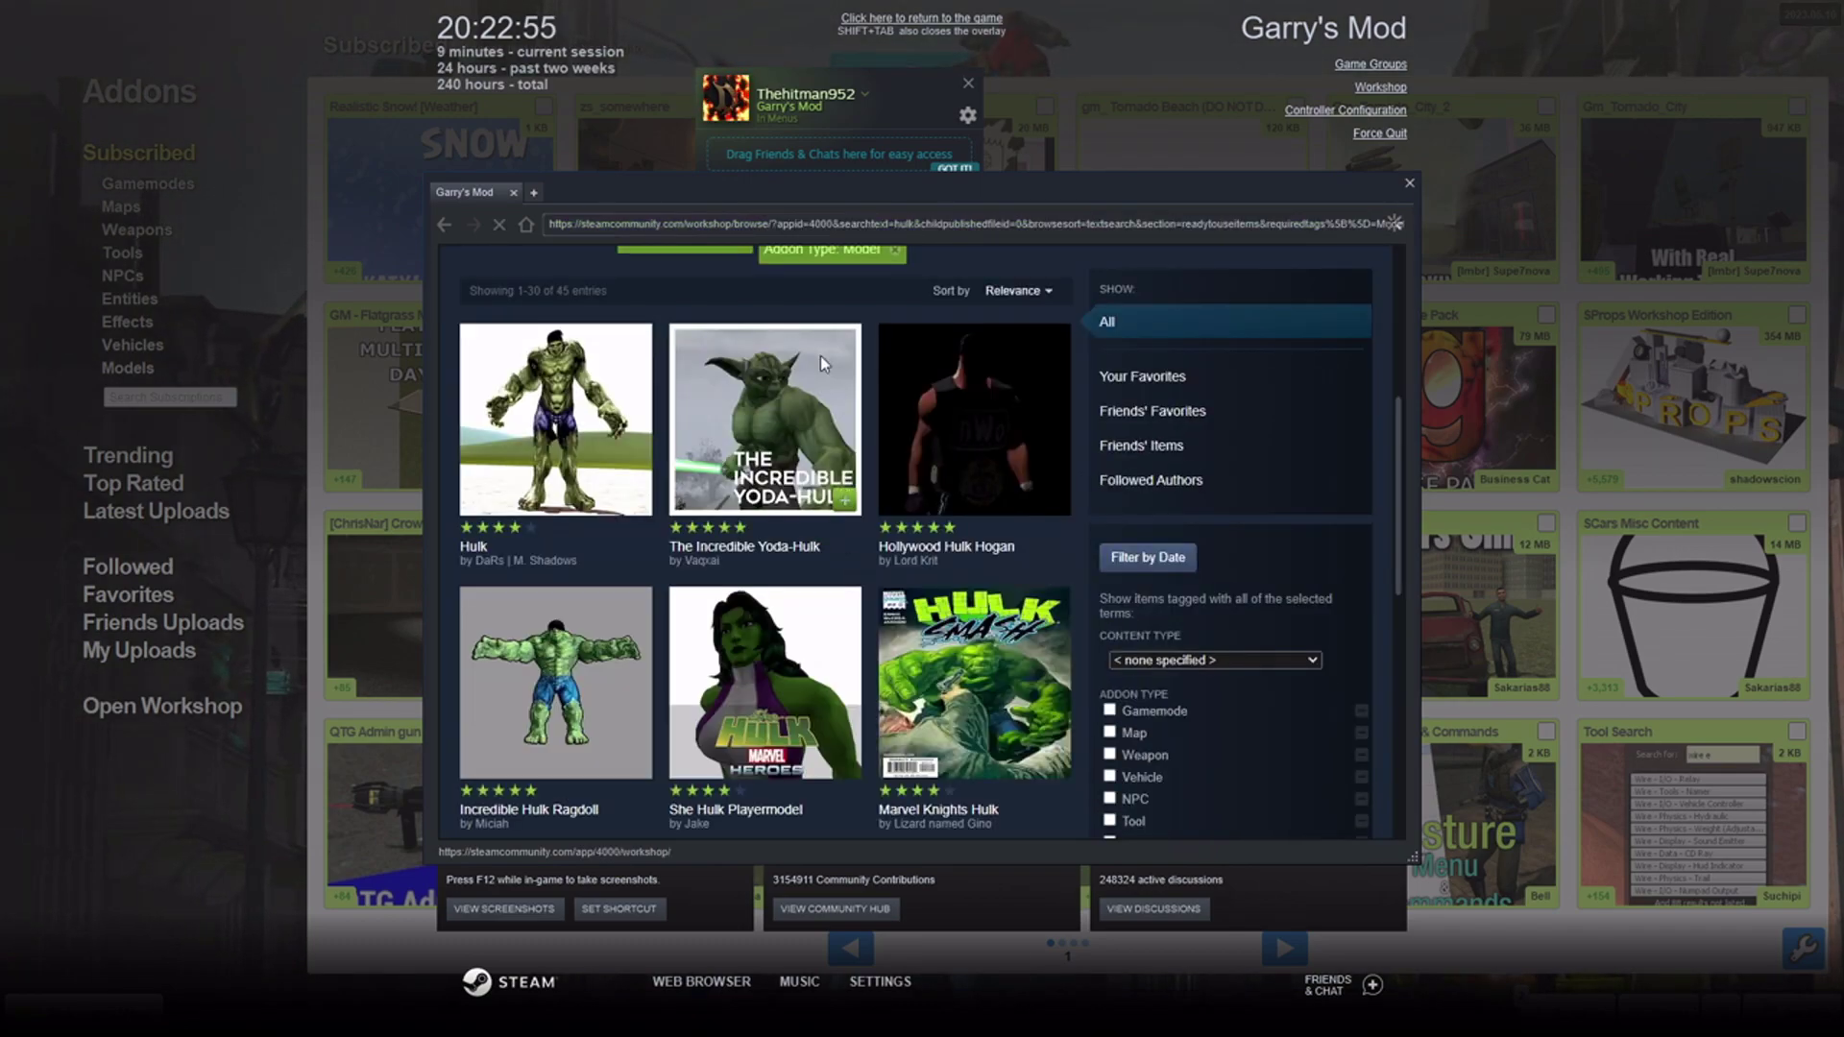
pyautogui.scroll(-3, 834, 582)
# Search the Model addons for "mrbeast" and preview the description of the co-host model in the results.
pyautogui.scroll(4, 933, 486)
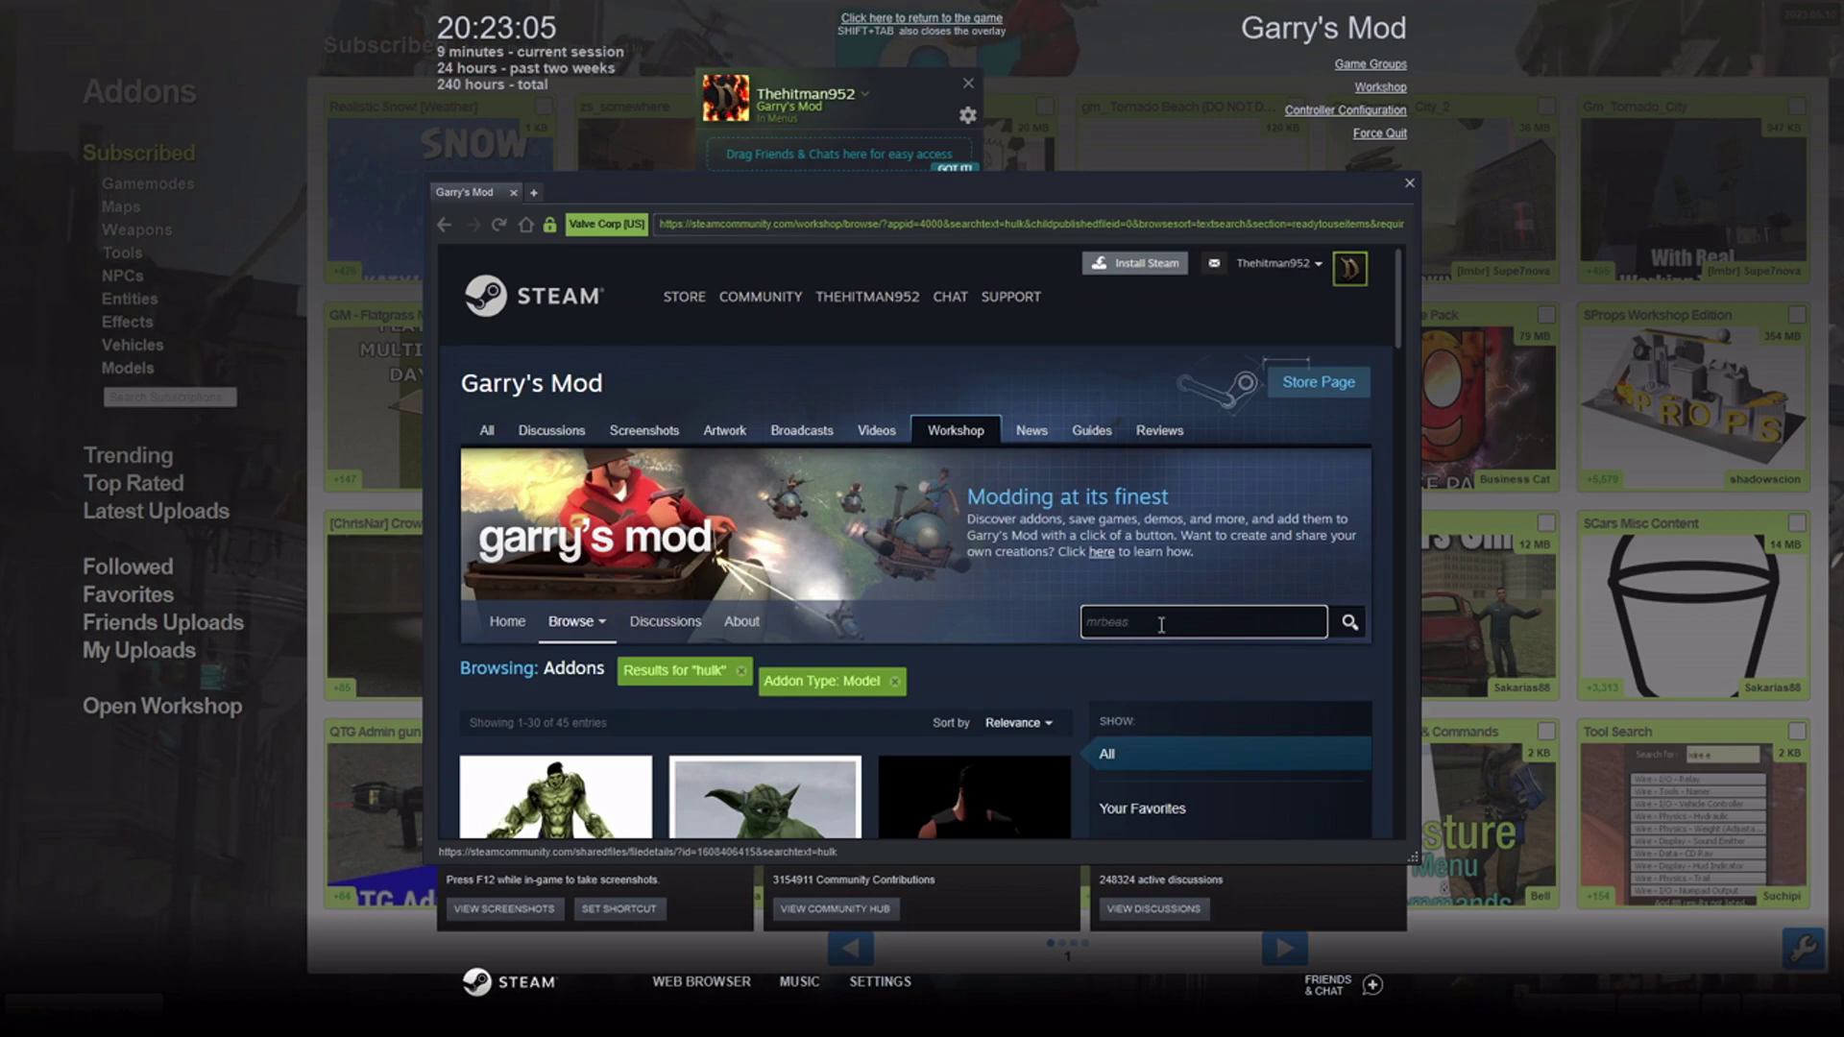
pyautogui.press('Return')
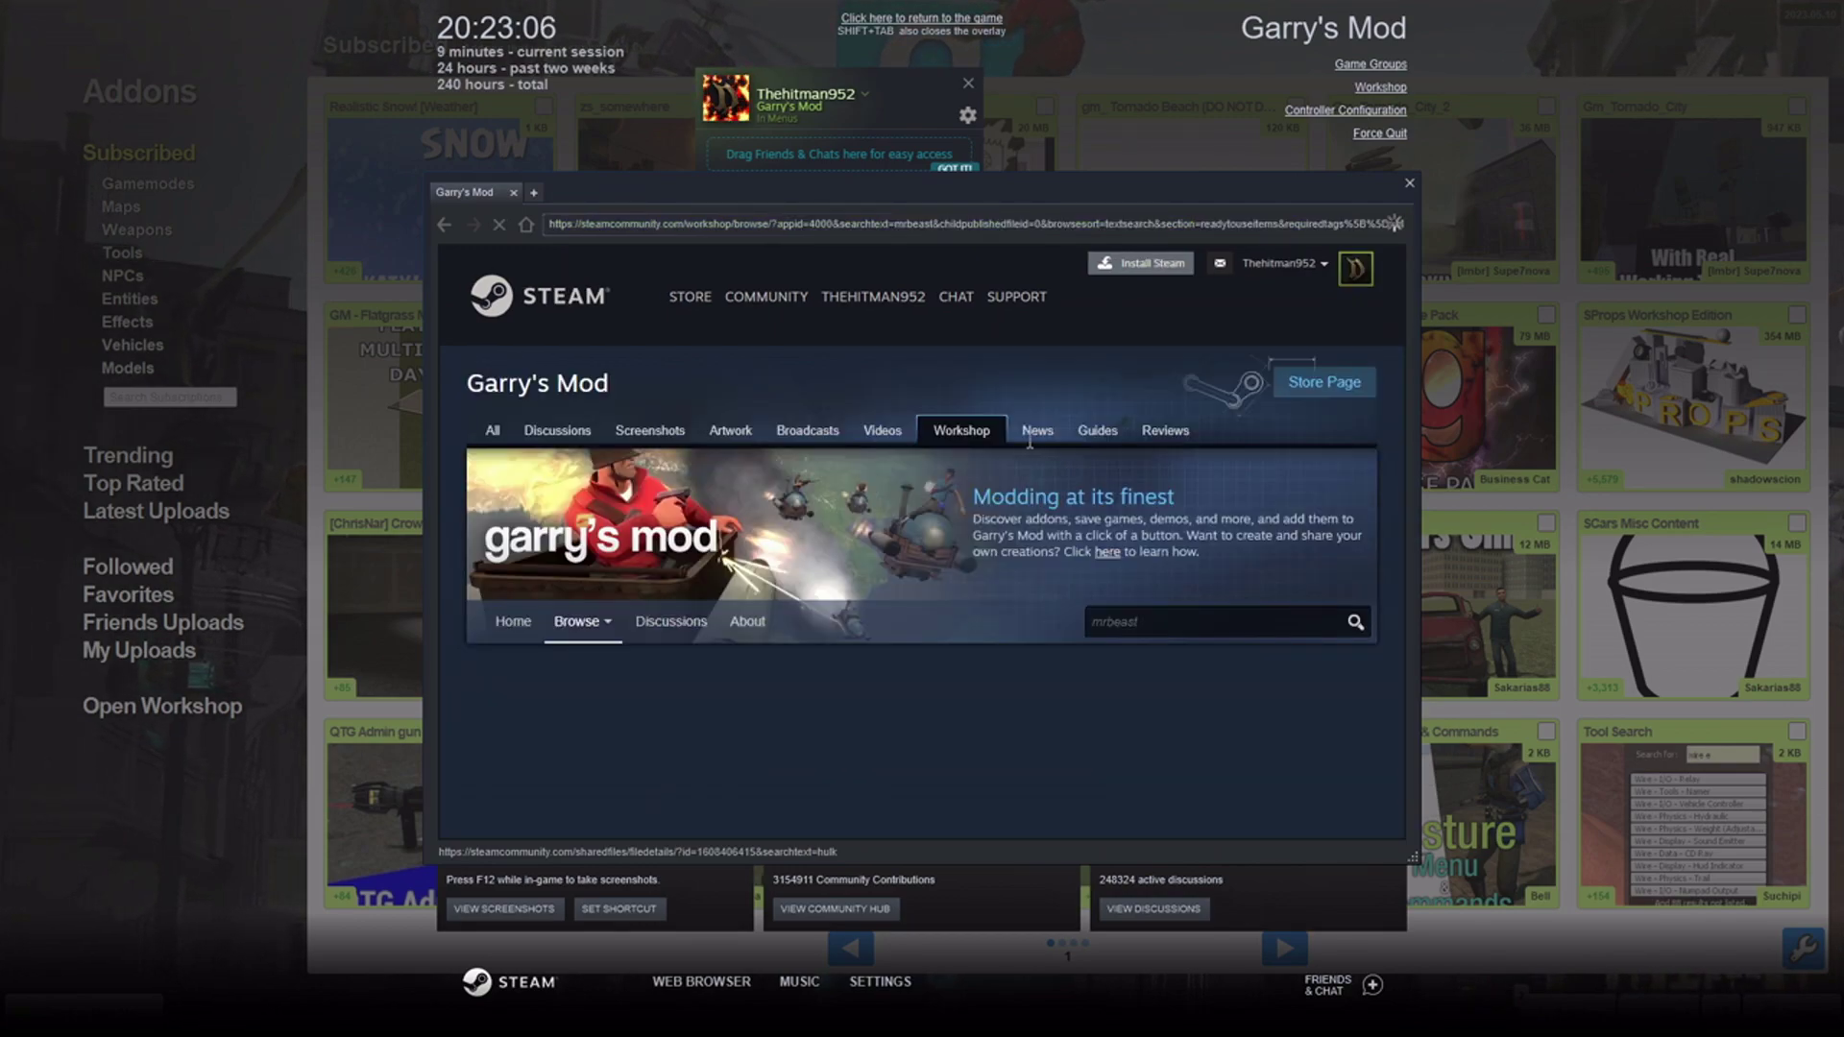
pyautogui.scroll(-5, 890, 487)
pyautogui.moveTo(782, 507)
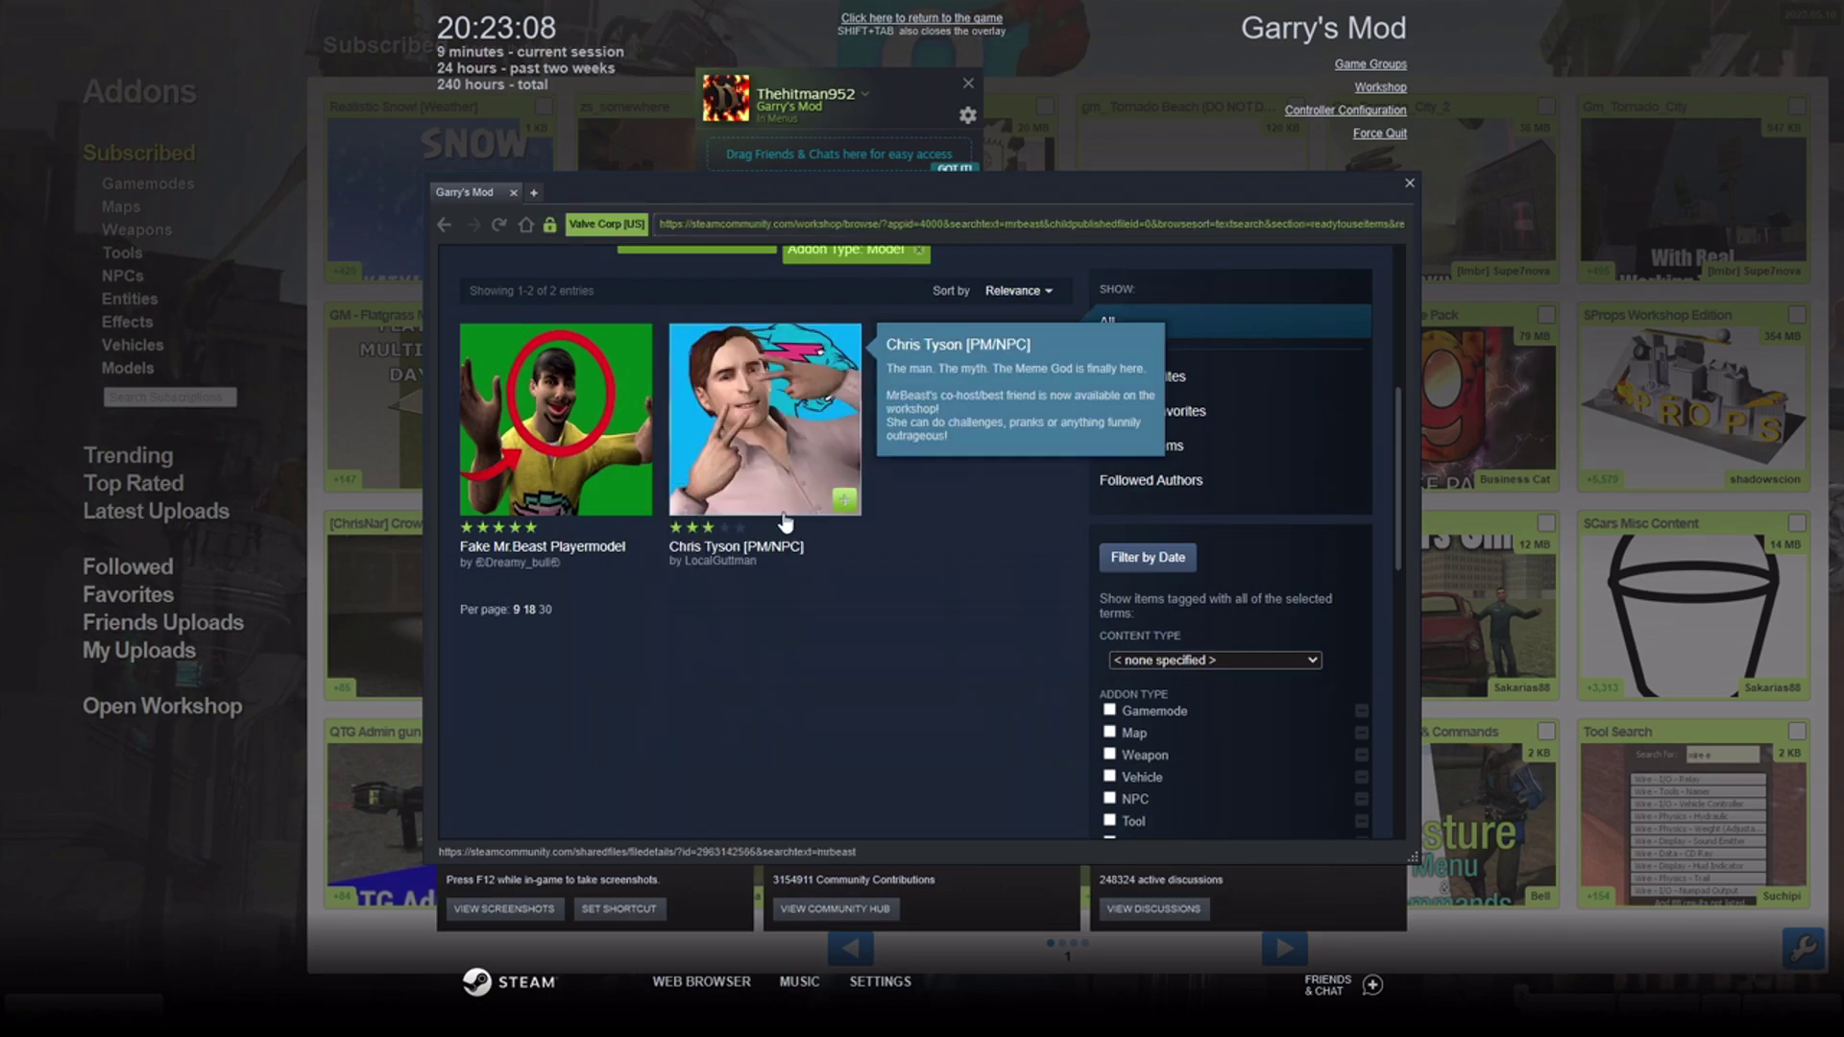
# Look over the mrbeast model results again, then close the Steam overlay to return to the game's Addons screen.
pyautogui.scroll(5, 661, 514)
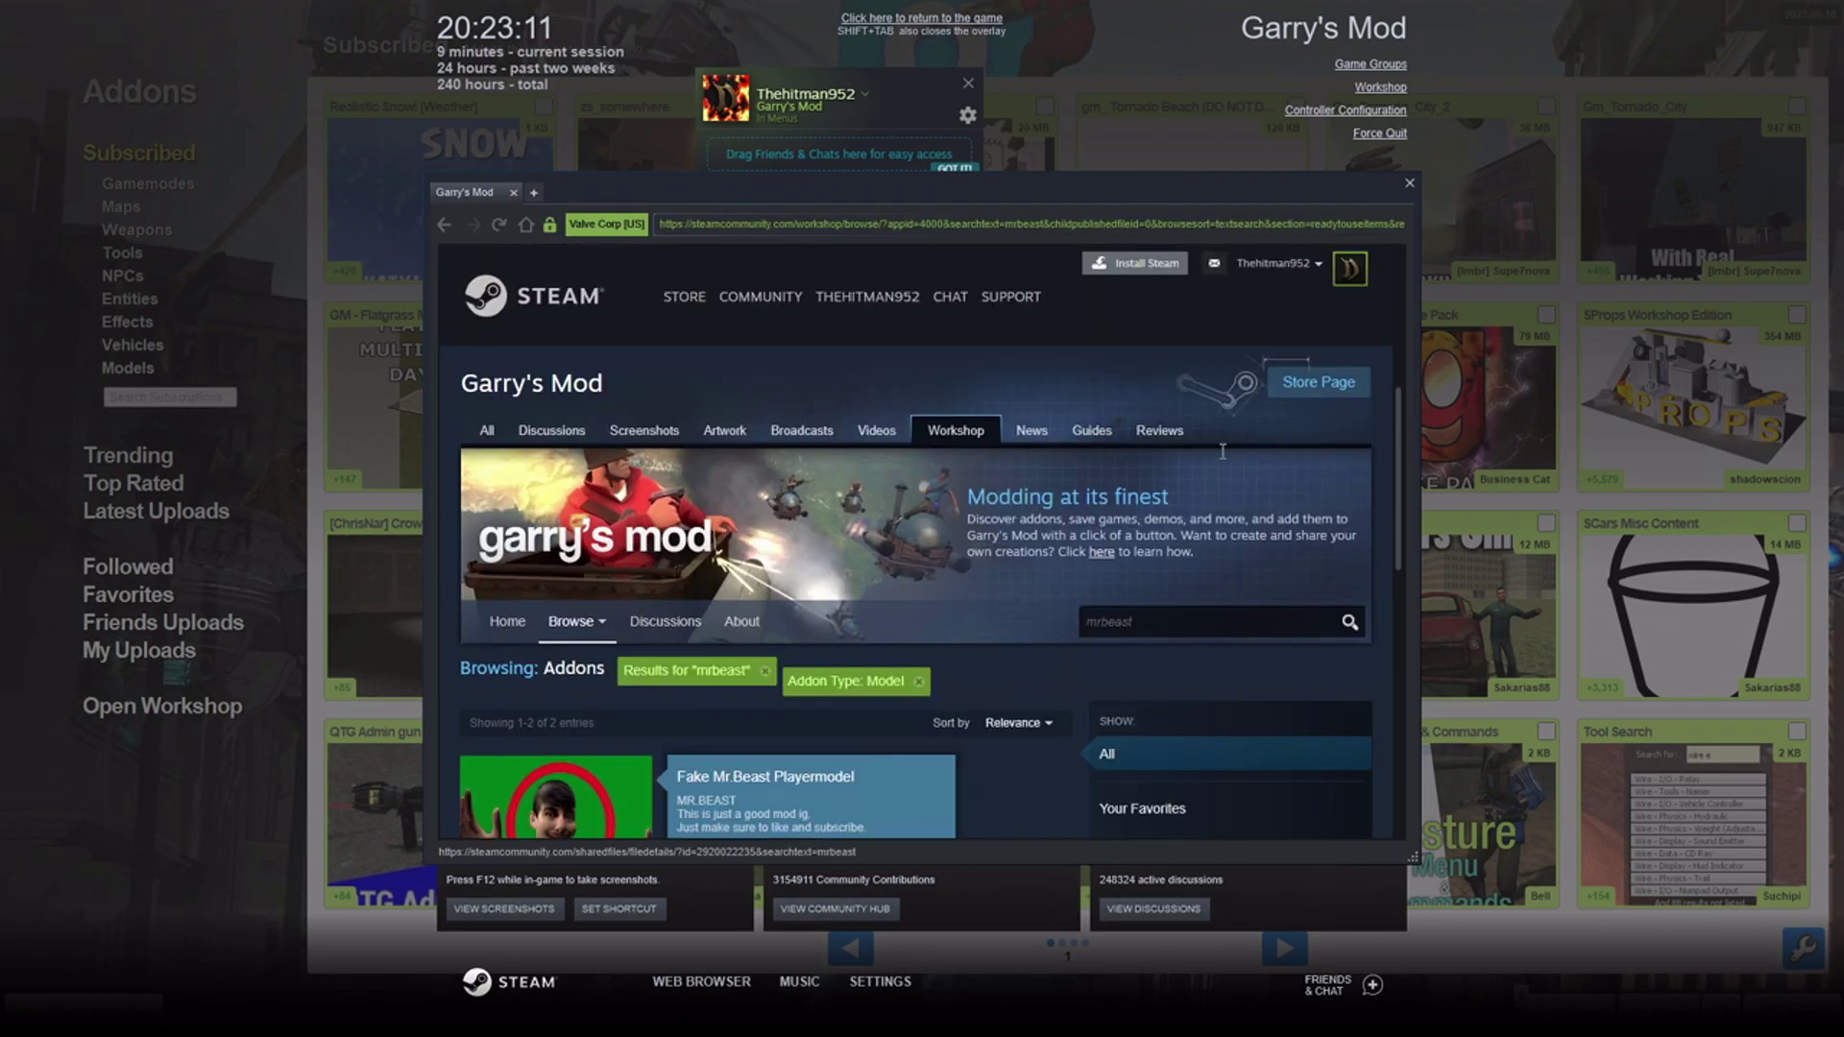
pyautogui.click(1188, 619)
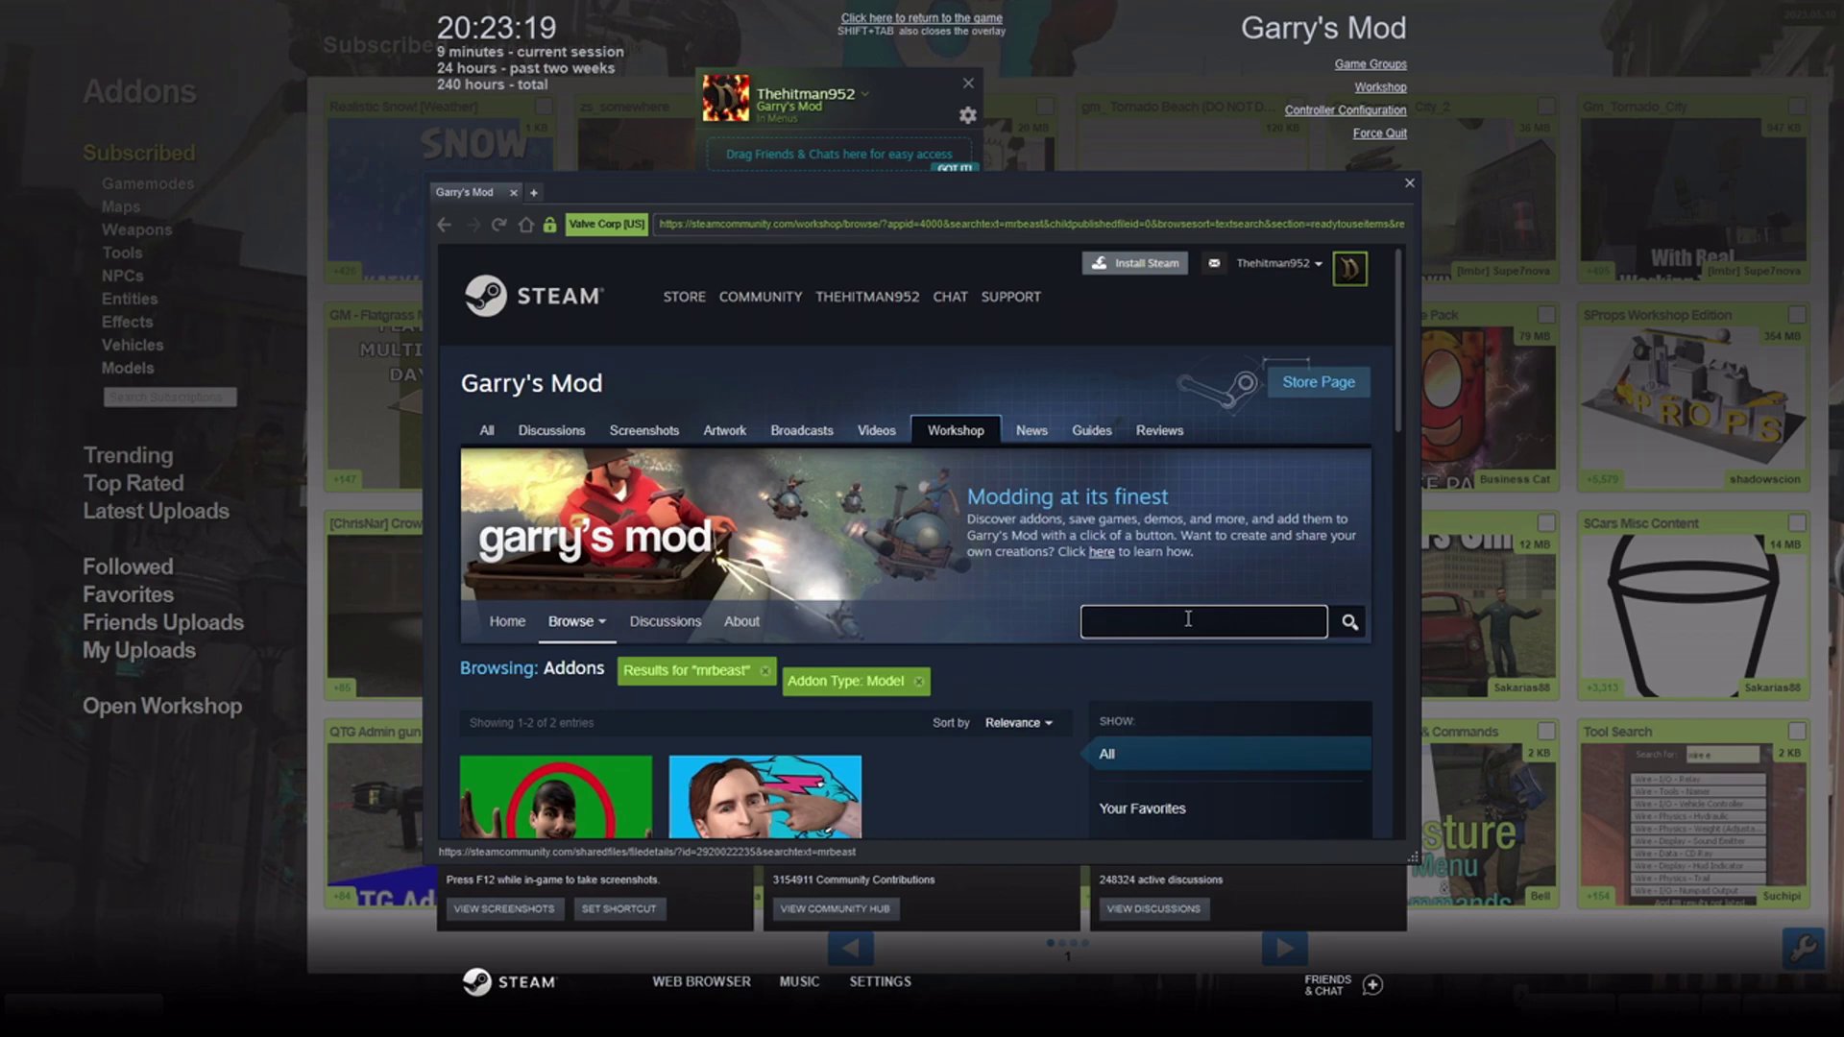
pyautogui.scroll(-5, 1034, 730)
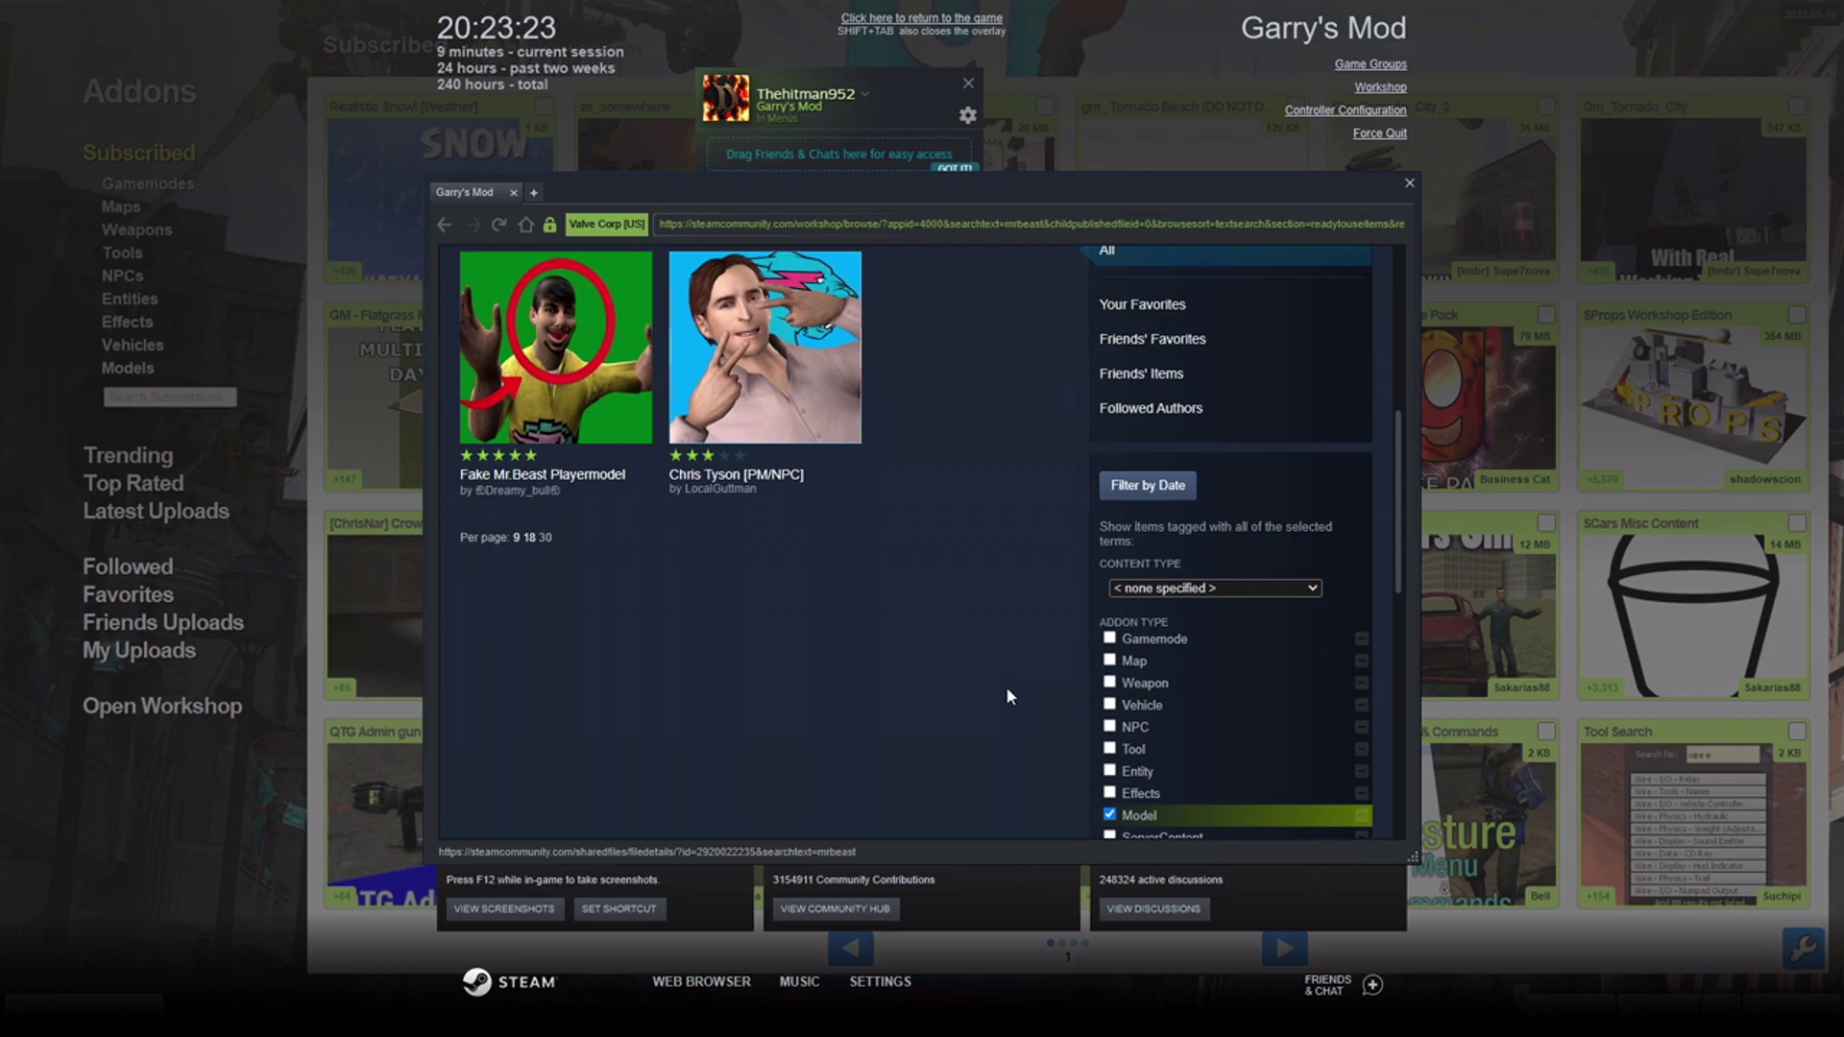
pyautogui.scroll(1, 980, 625)
pyautogui.scroll(-2, 968, 608)
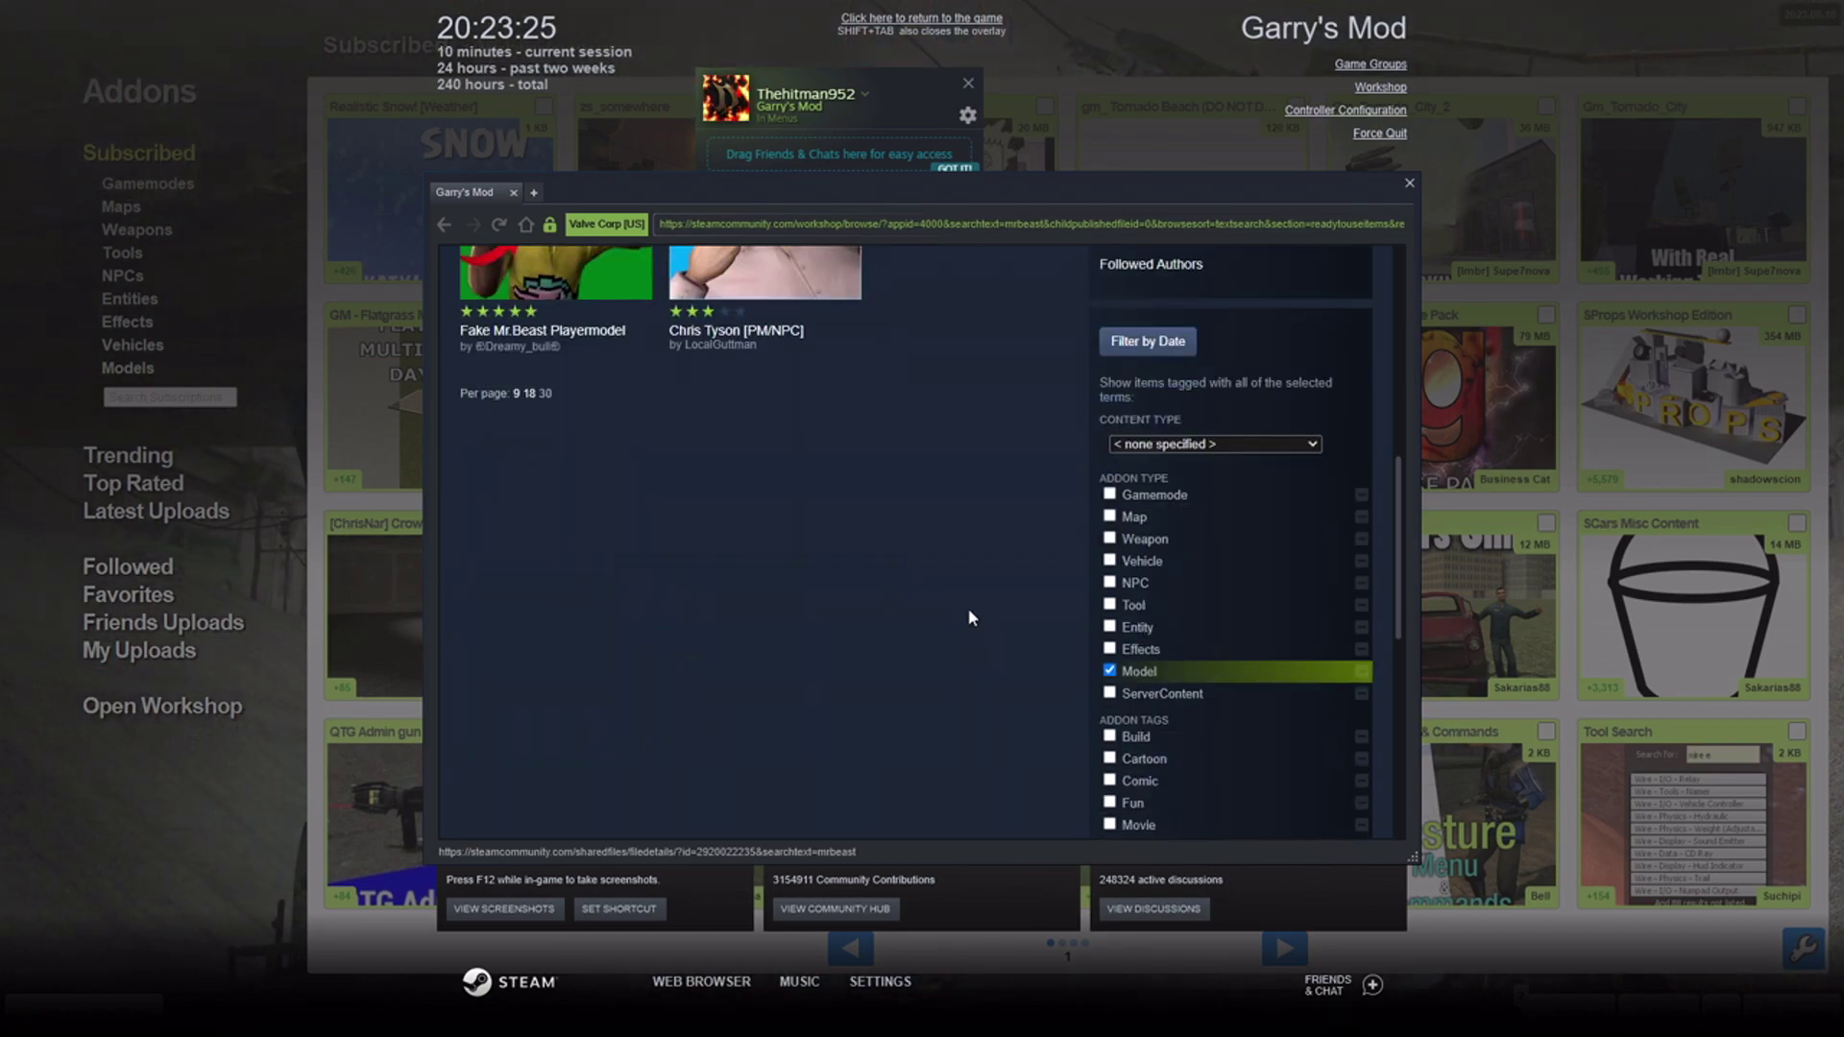
pyautogui.scroll(2, 1008, 452)
pyautogui.scroll(2, 1067, 615)
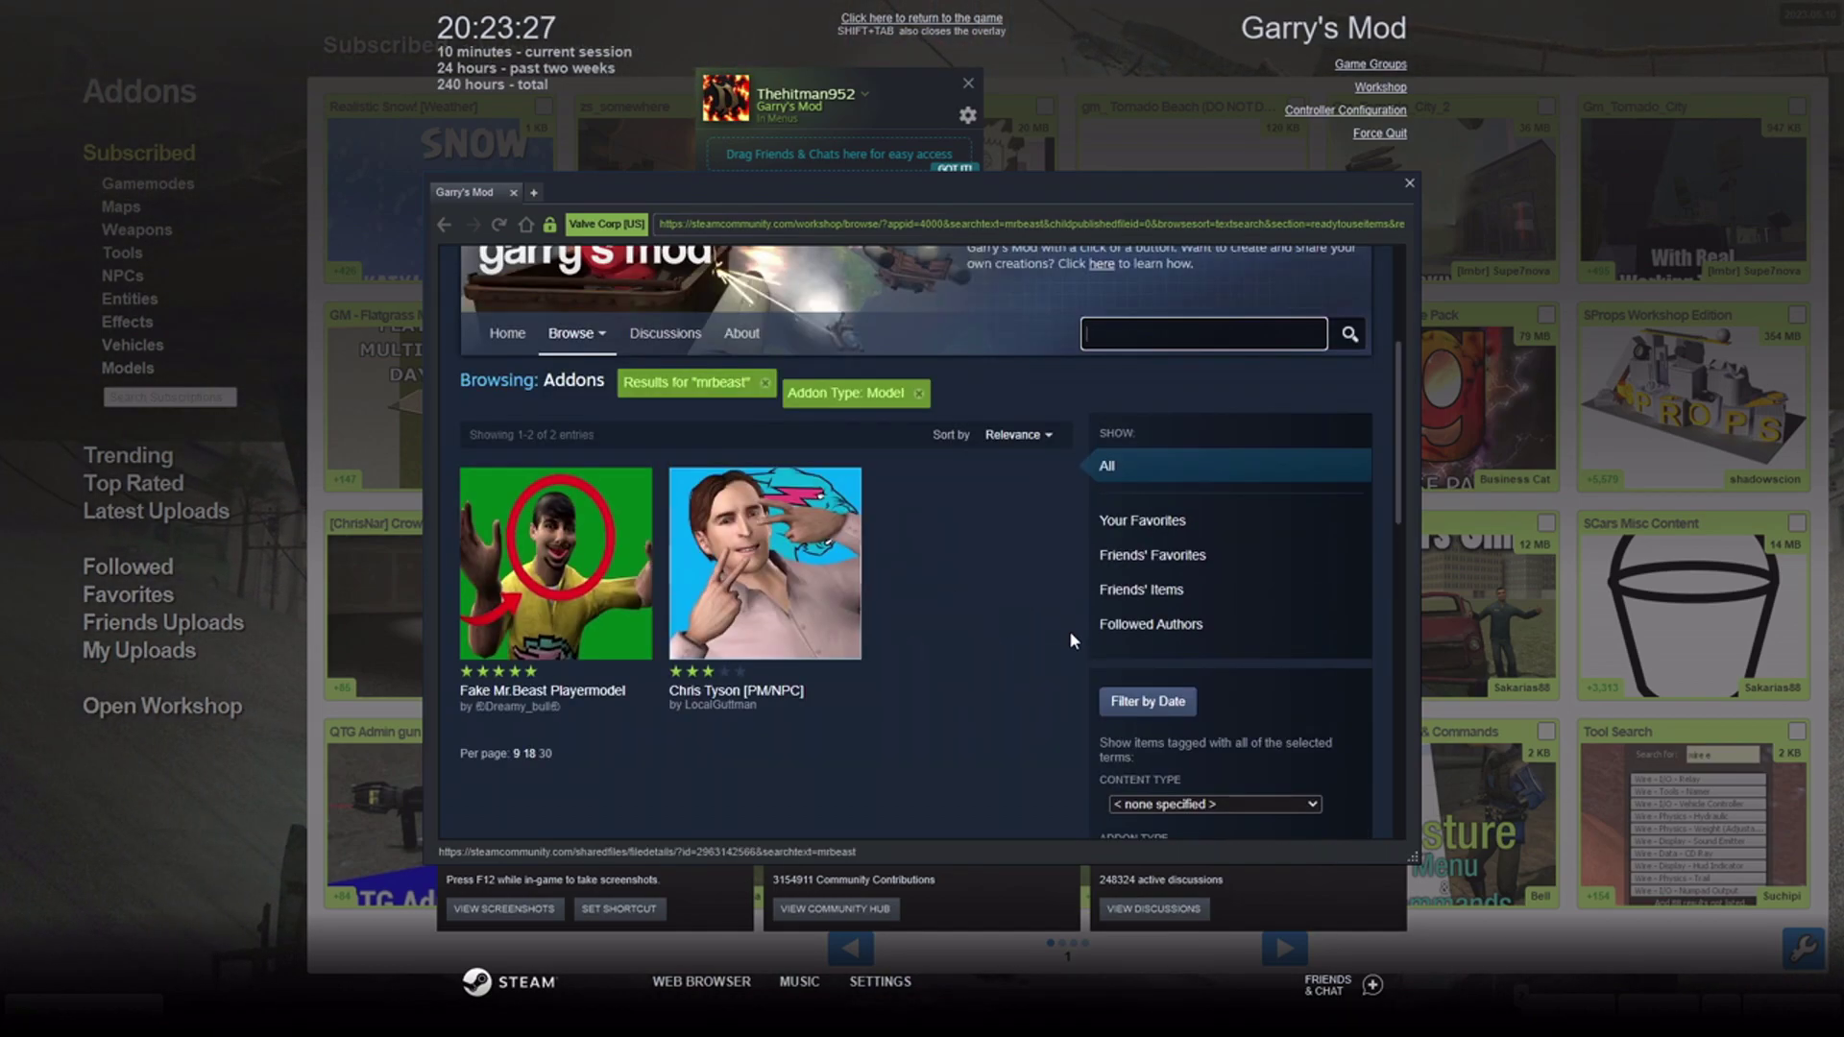
pyautogui.scroll(-3, 800, 538)
pyautogui.scroll(5, 875, 671)
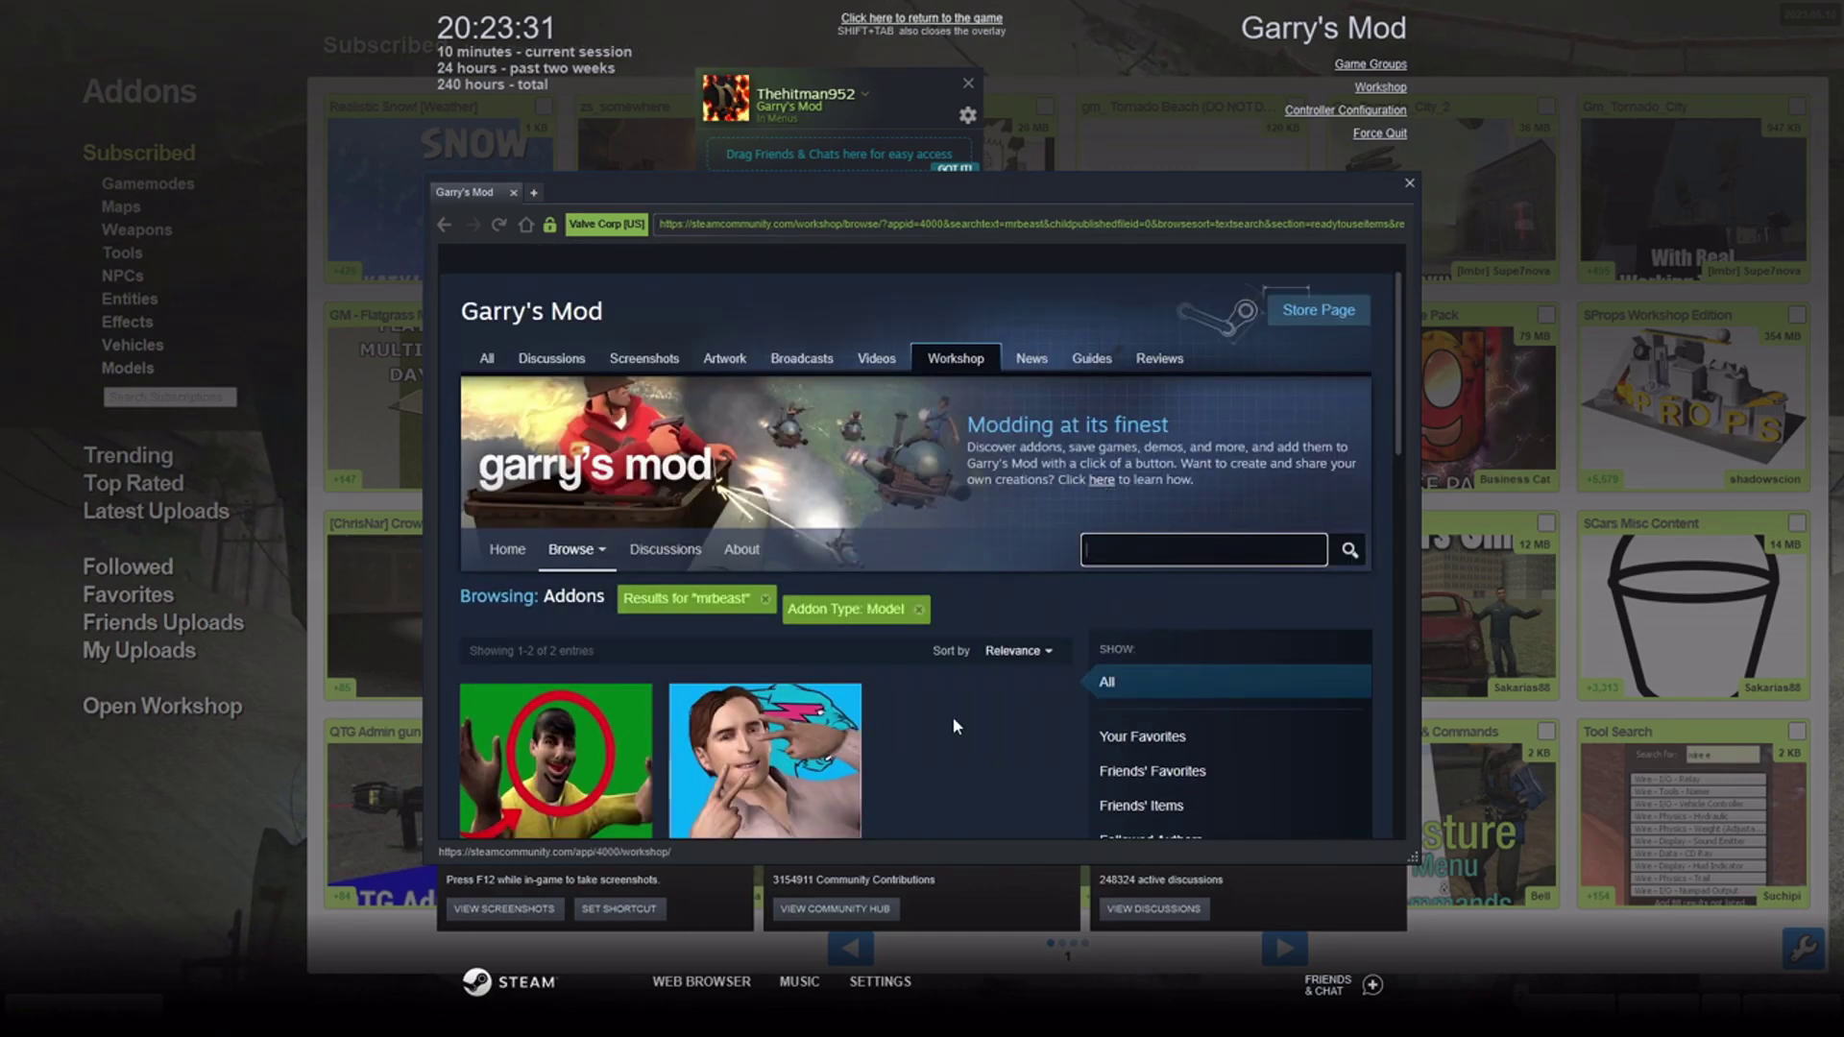
pyautogui.click(945, 27)
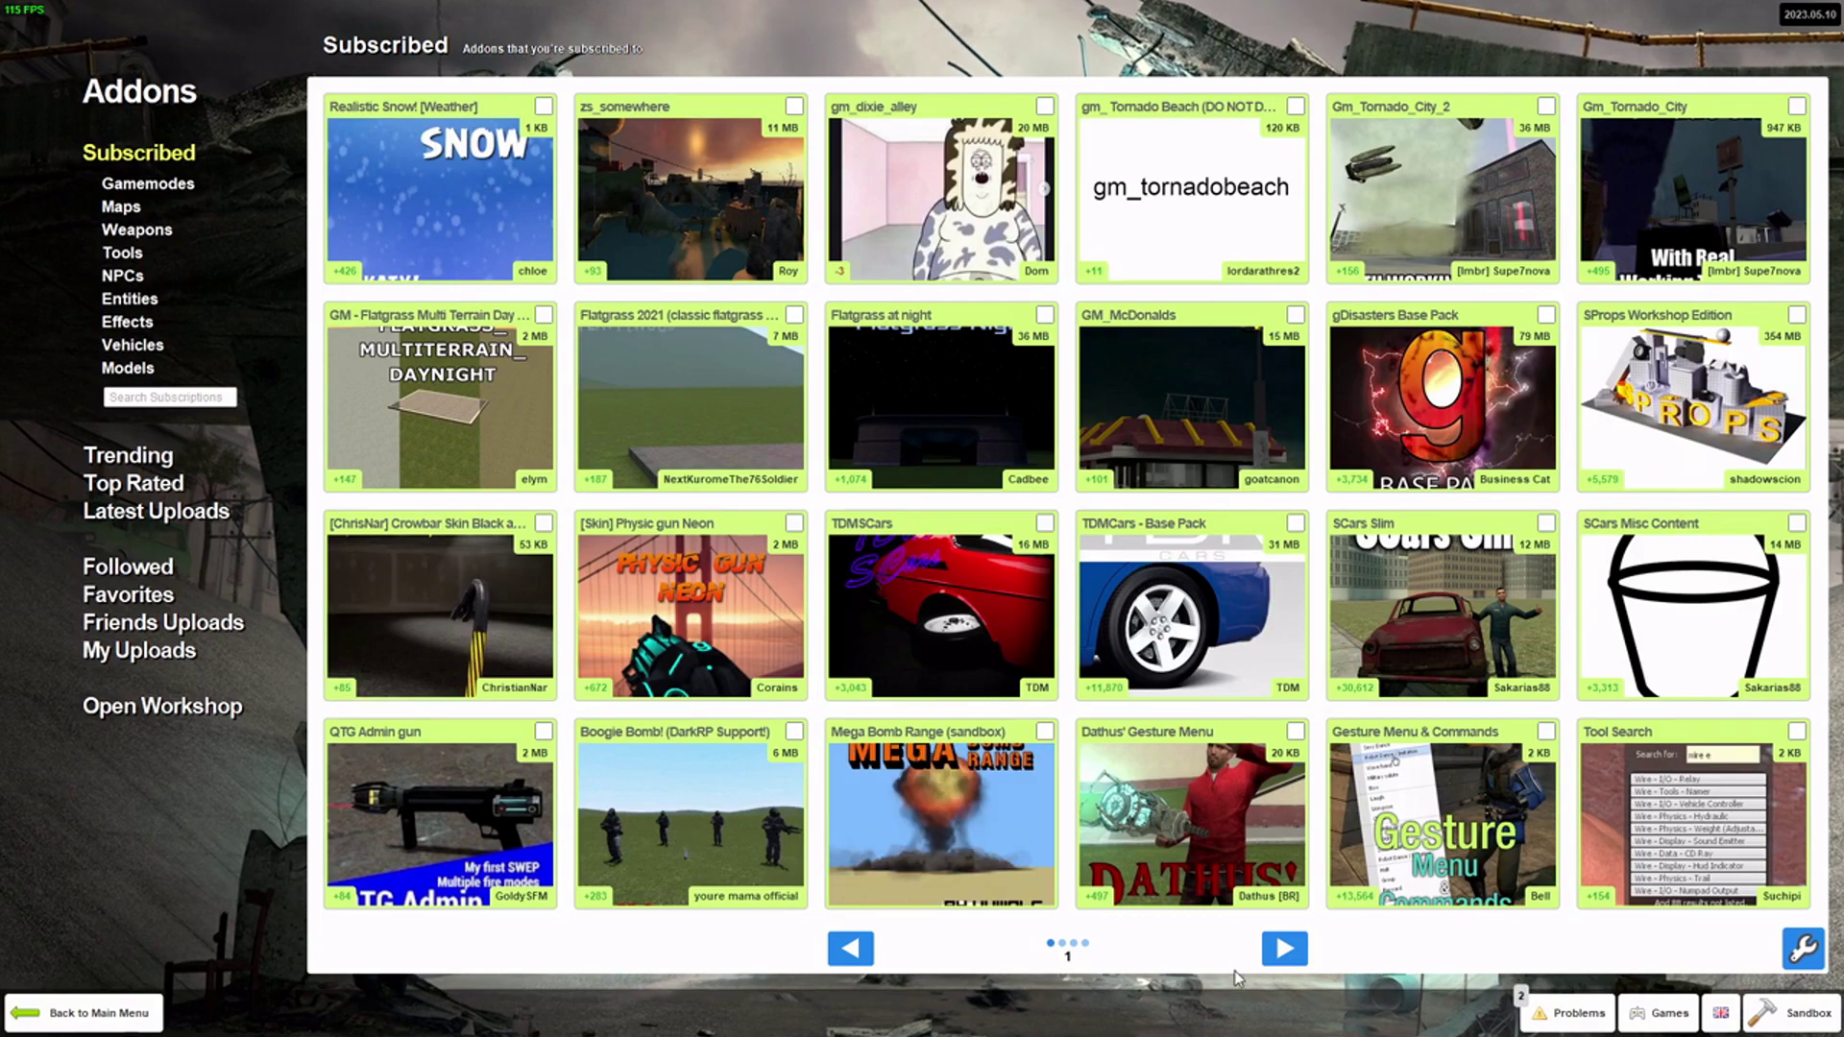